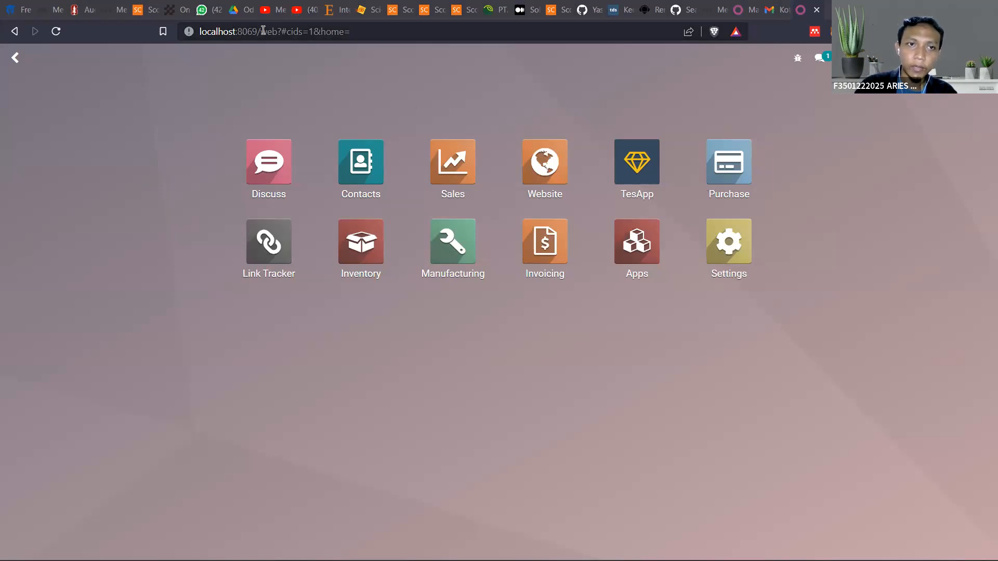
{"action": "left_click_drag", "start_coordinate": [260, 31], "coordinate": [192, 23]}
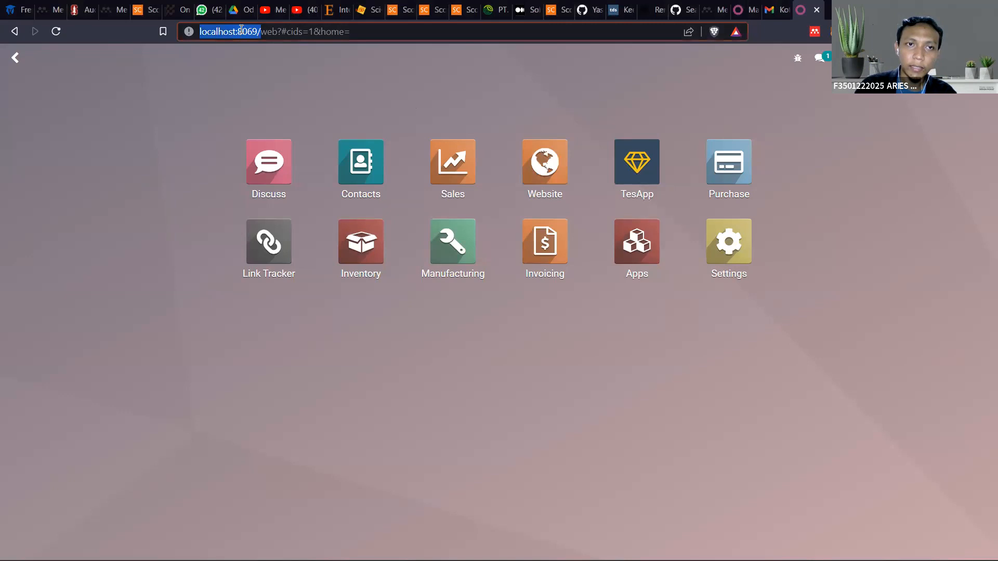
{"action": "left_click", "coordinate": [242, 29]}
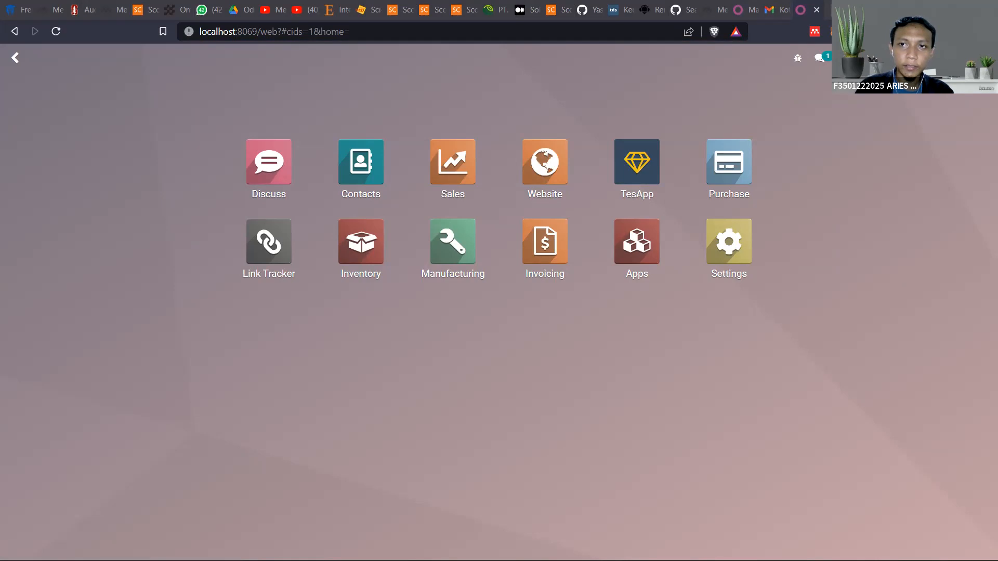
Open the Odoo Nightly builds page at nightly.odoo.com in a new browser tab
{"action": "key", "text": "ctrl+t"}
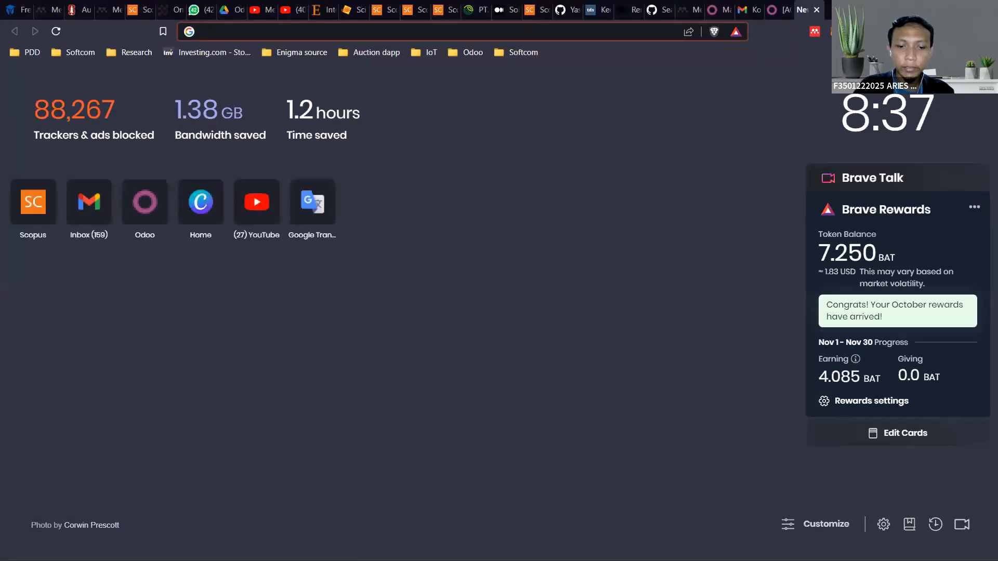
{"action": "type", "text": "nigh"}
{"action": "key", "text": "Return"}
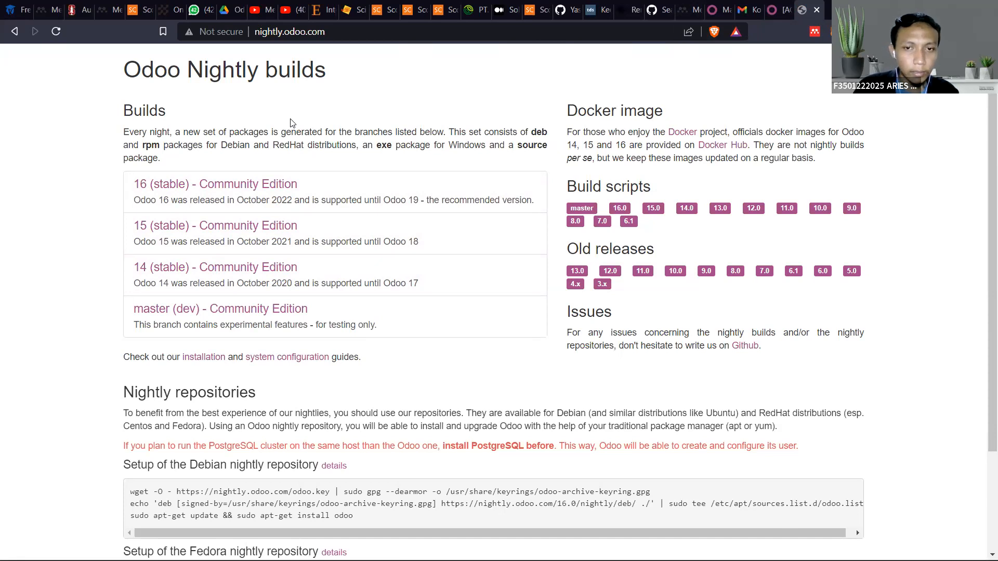
{"action": "left_click", "coordinate": [276, 31]}
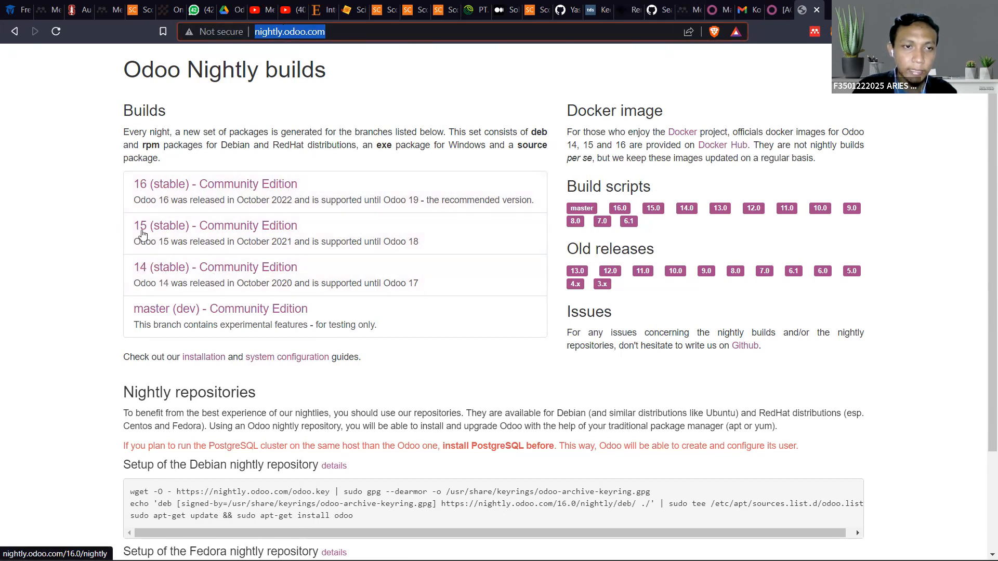
Open the exe package folder of the Odoo 14 (stable) Community Edition nightly builds
{"action": "left_click", "coordinate": [776, 5]}
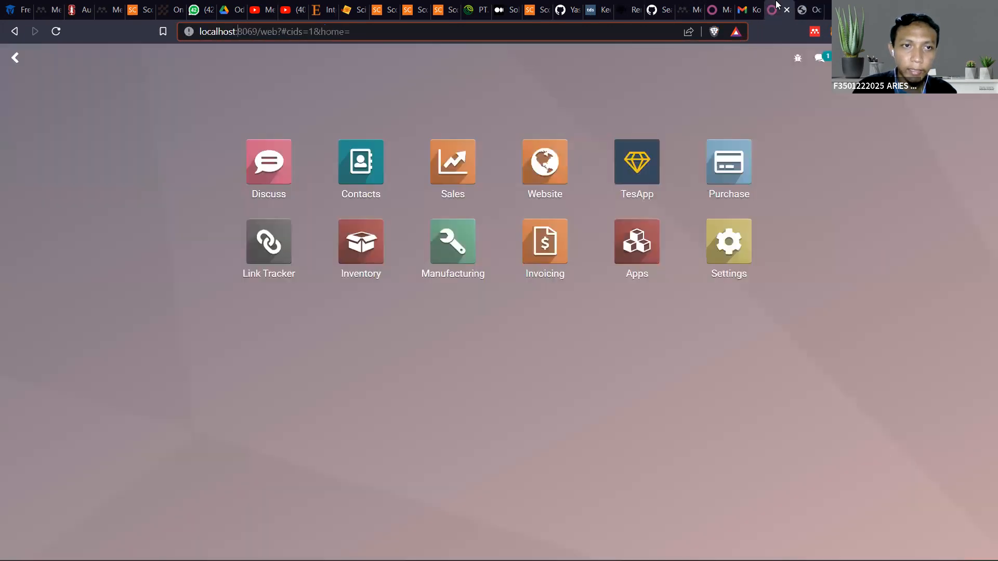
{"action": "left_click", "coordinate": [804, 6]}
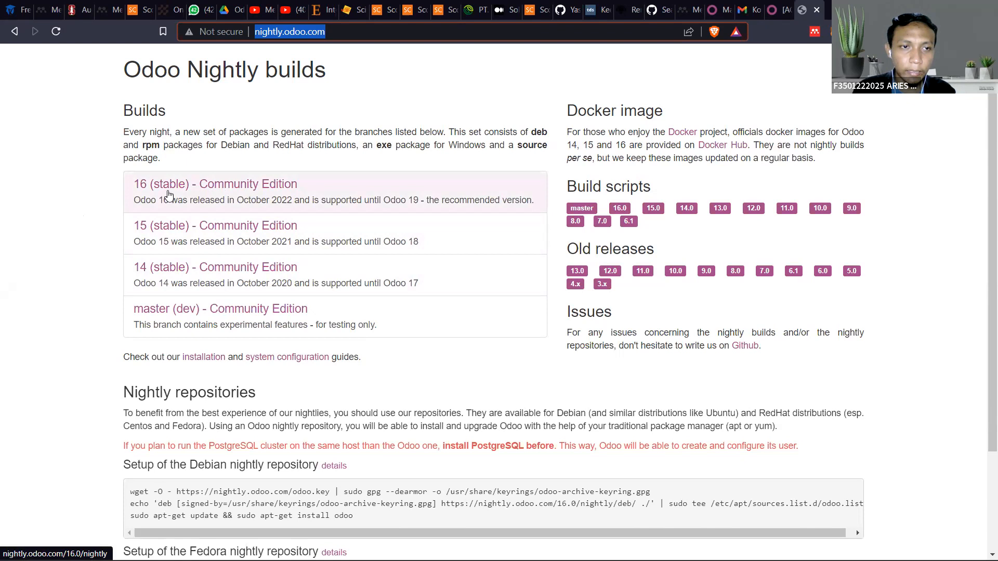
{"action": "left_click", "coordinate": [173, 267]}
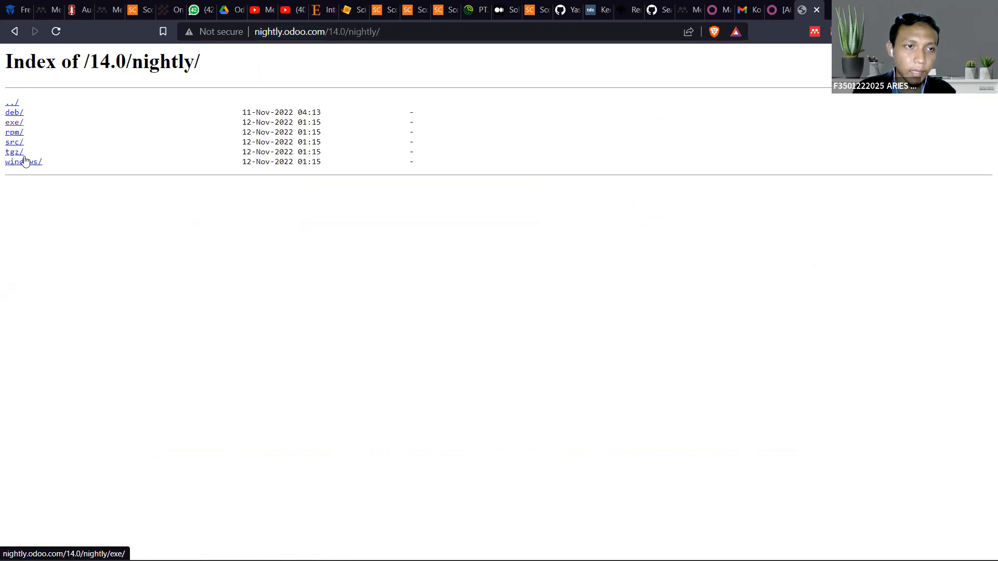
{"action": "left_click", "coordinate": [13, 125]}
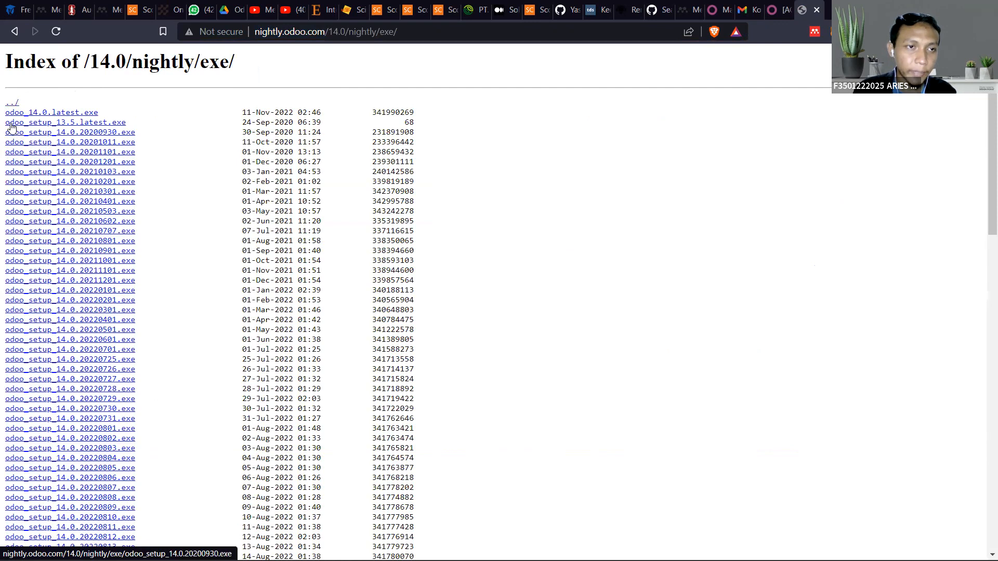
Look through the list of Odoo 14.0 Windows installers and mark the year of odoo_14.0.latest.exe
{"action": "scroll", "coordinate": [37, 299], "scroll_direction": "down", "scroll_amount": 15}
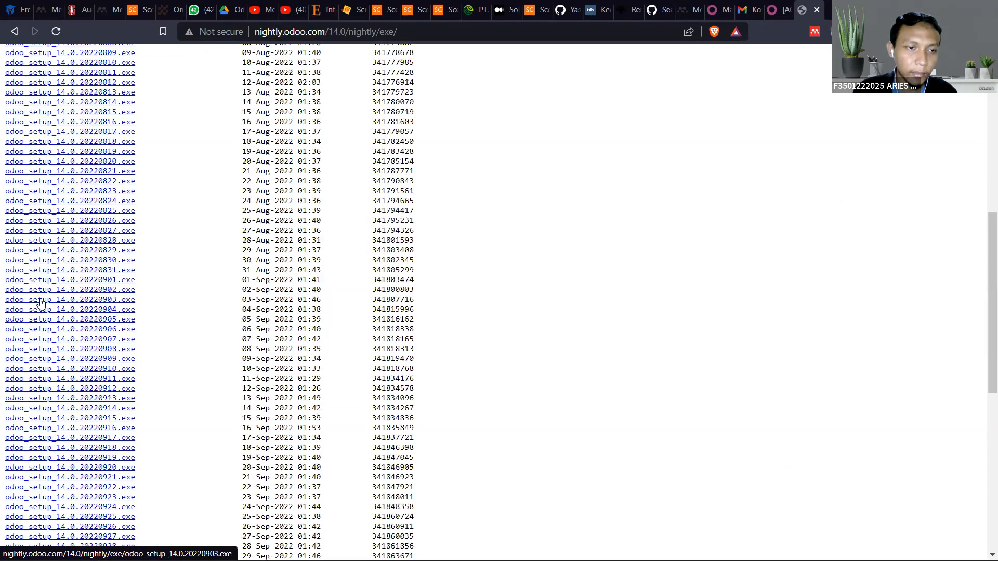
{"action": "scroll", "coordinate": [94, 441], "scroll_direction": "up", "scroll_amount": 15}
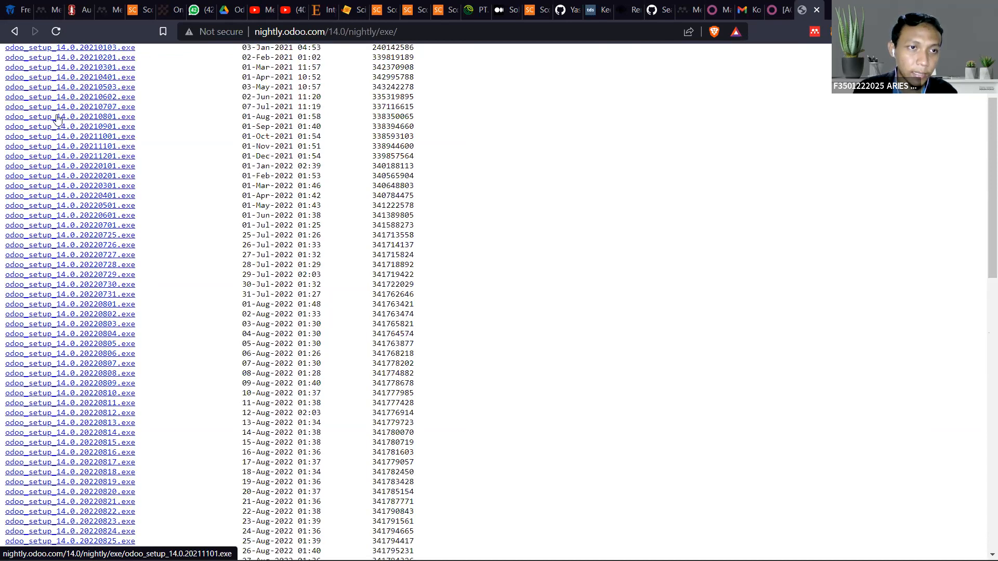
{"action": "scroll", "coordinate": [57, 118], "scroll_direction": "up", "scroll_amount": 3}
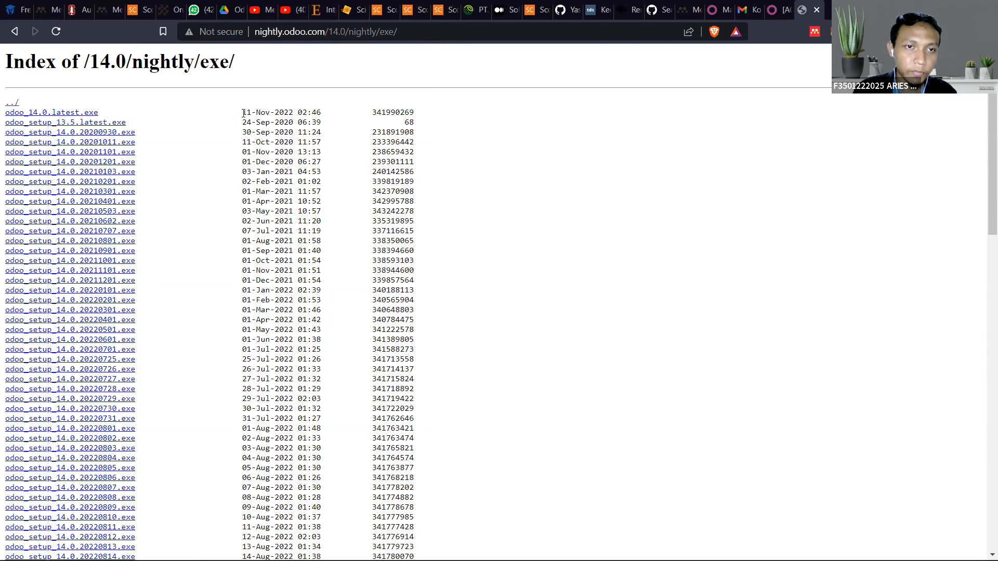
{"action": "left_click_drag", "start_coordinate": [275, 112], "coordinate": [293, 111]}
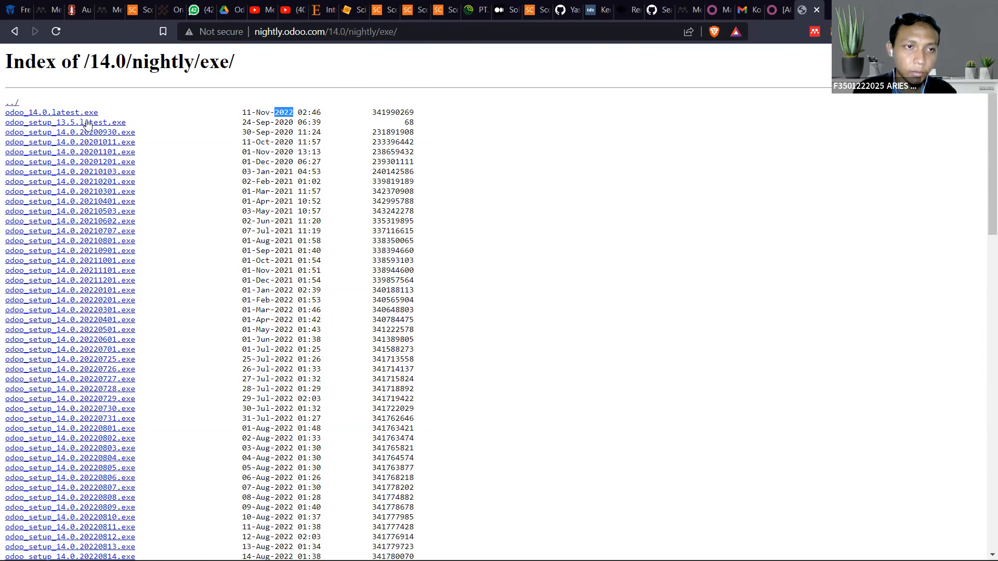
{"action": "scroll", "coordinate": [102, 242], "scroll_direction": "down", "scroll_amount": 6}
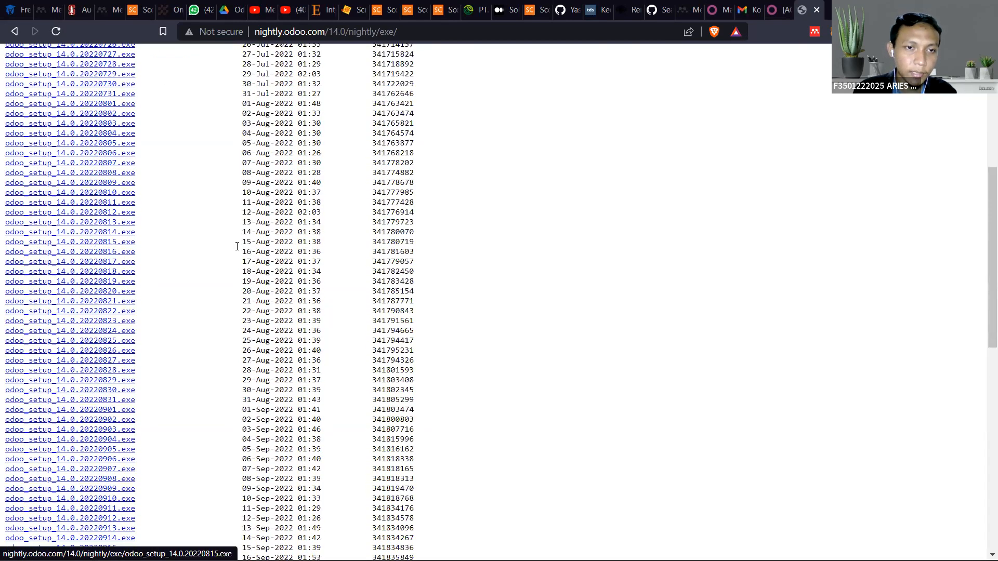
{"action": "scroll", "coordinate": [245, 292], "scroll_direction": "down", "scroll_amount": 10}
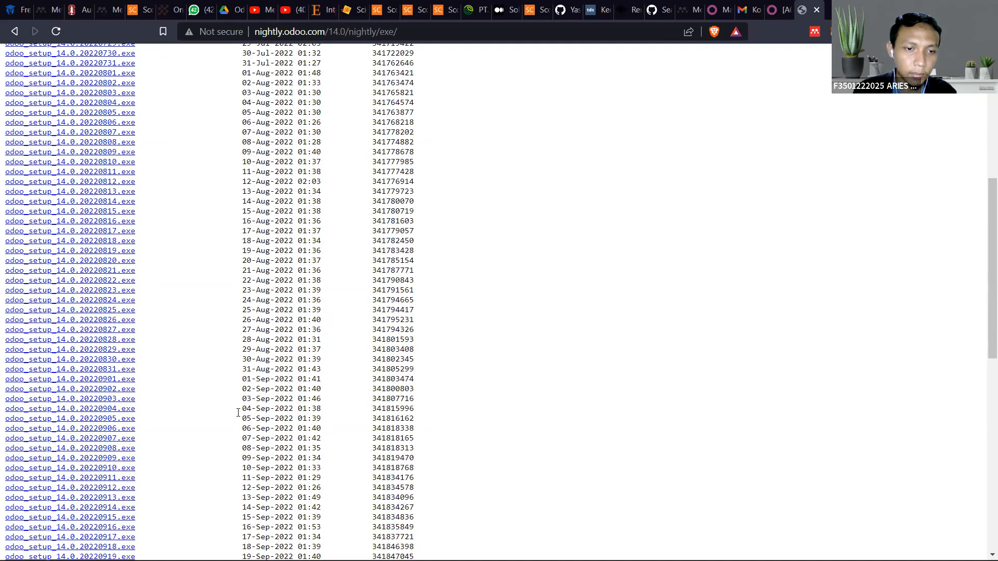
{"action": "scroll", "coordinate": [252, 475], "scroll_direction": "up", "scroll_amount": 15}
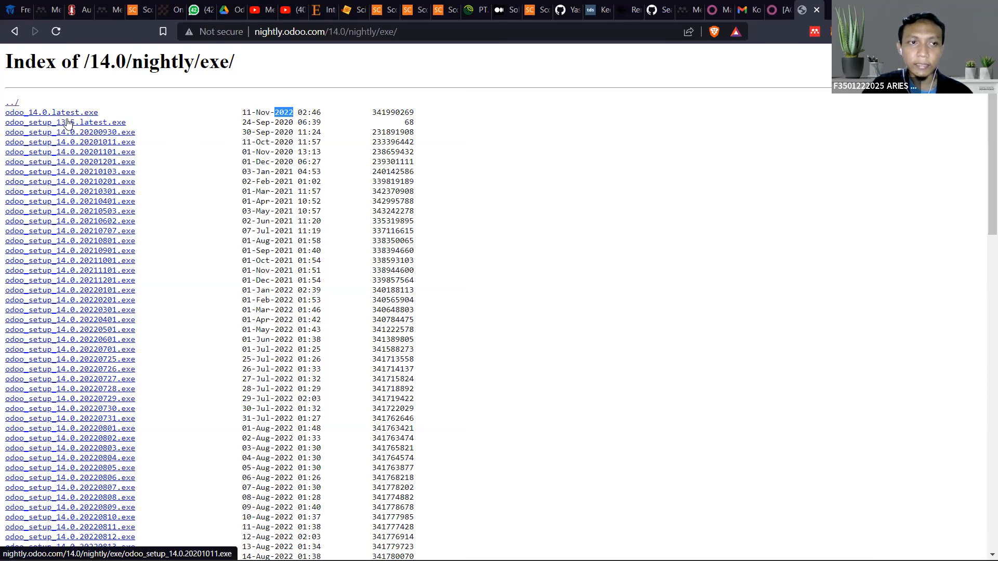
Return to the local Odoo home screen and highlight the server address localhost:8069
{"action": "left_click", "coordinate": [777, 9]}
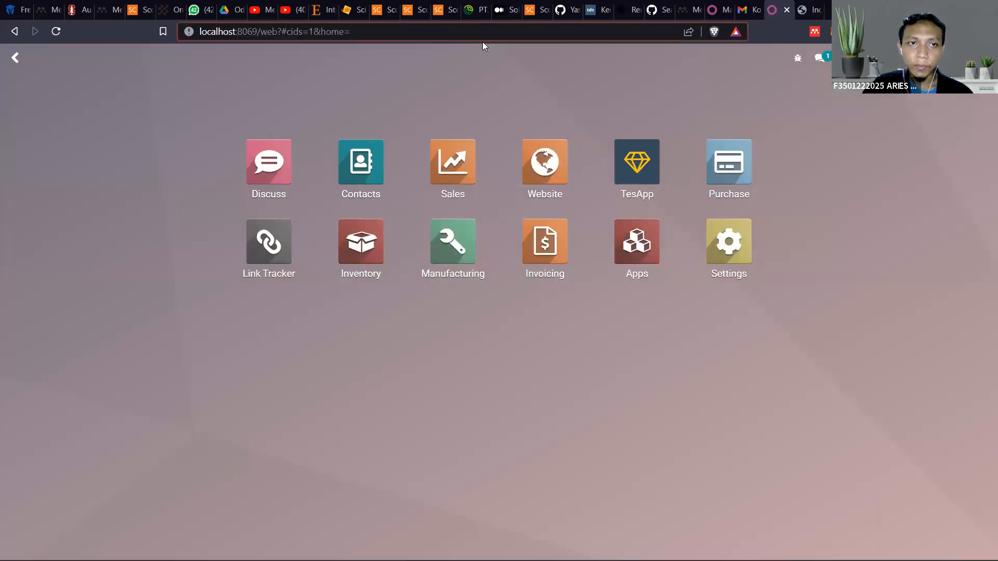
{"action": "left_click_drag", "start_coordinate": [259, 28], "coordinate": [188, 35]}
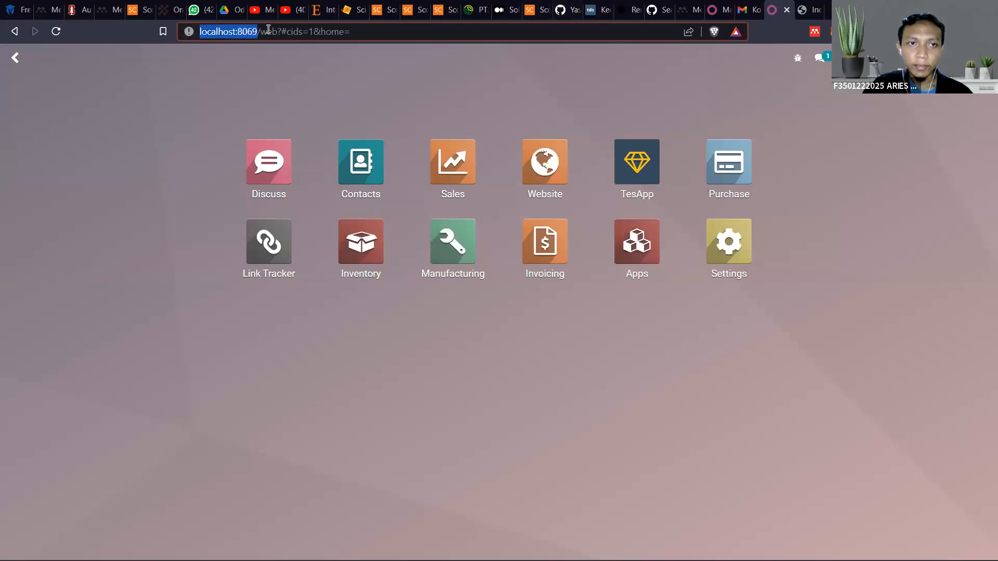
{"action": "left_click", "coordinate": [216, 34]}
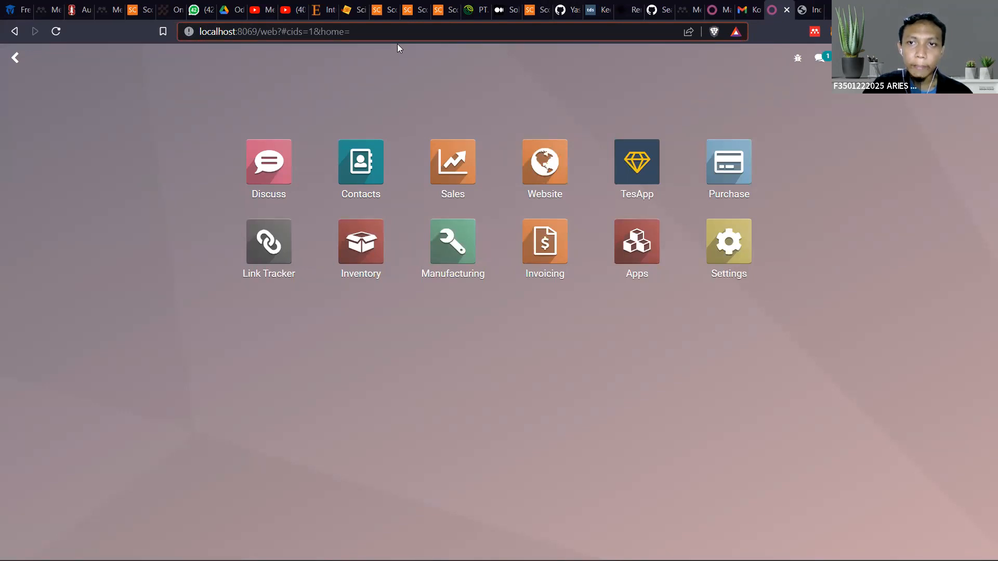
{"action": "key", "text": "alt+Tab"}
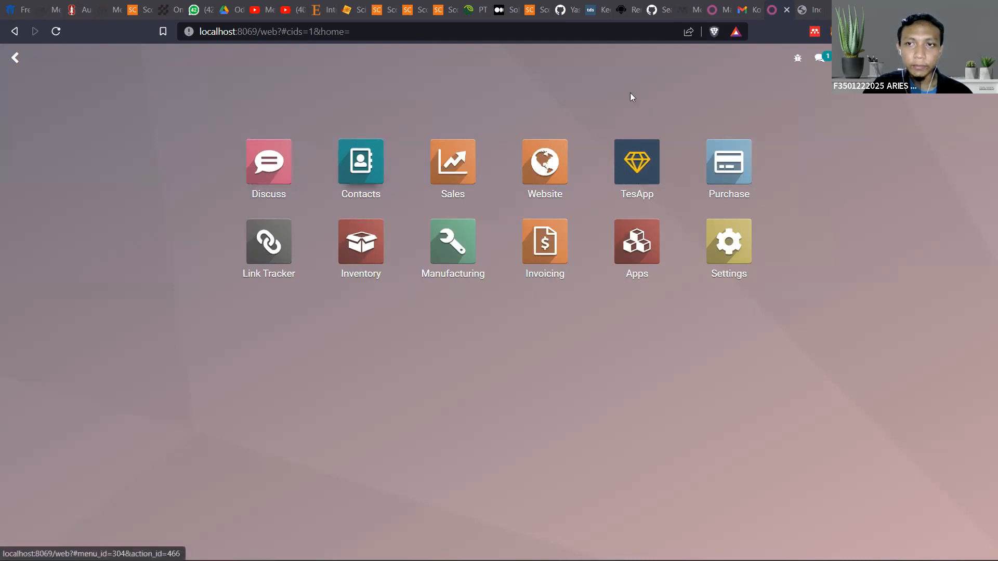
Look at the account options and the message notifications from the Odoo home screen, closing each again
{"action": "left_click", "coordinate": [968, 58]}
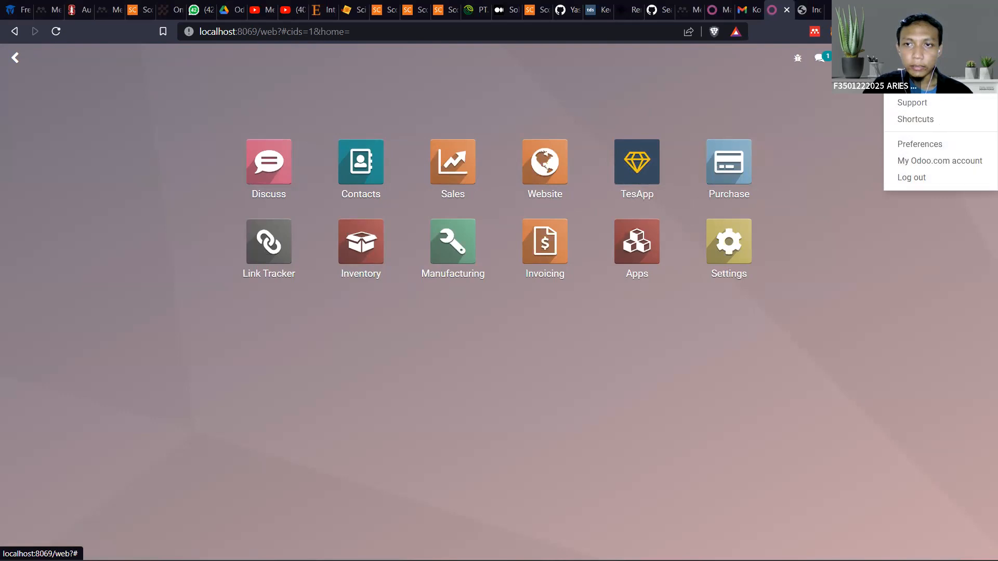
{"action": "left_click", "coordinate": [968, 59]}
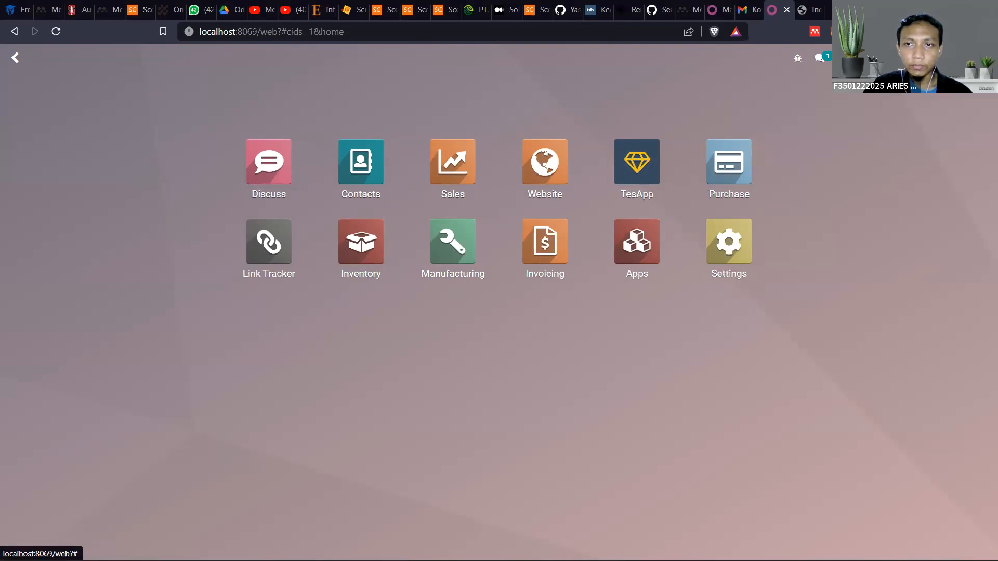
{"action": "left_click", "coordinate": [818, 61]}
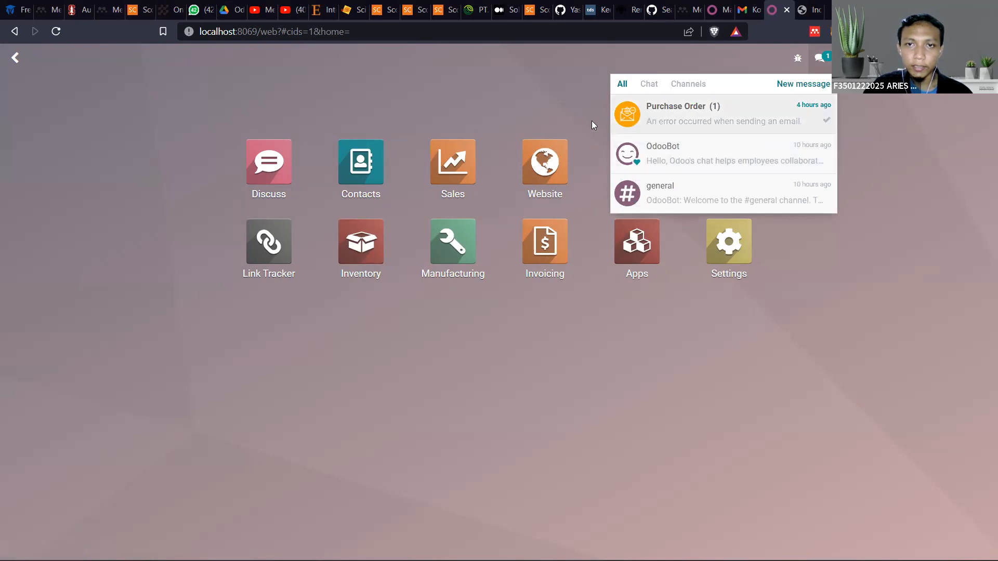
{"action": "left_click", "coordinate": [212, 97]}
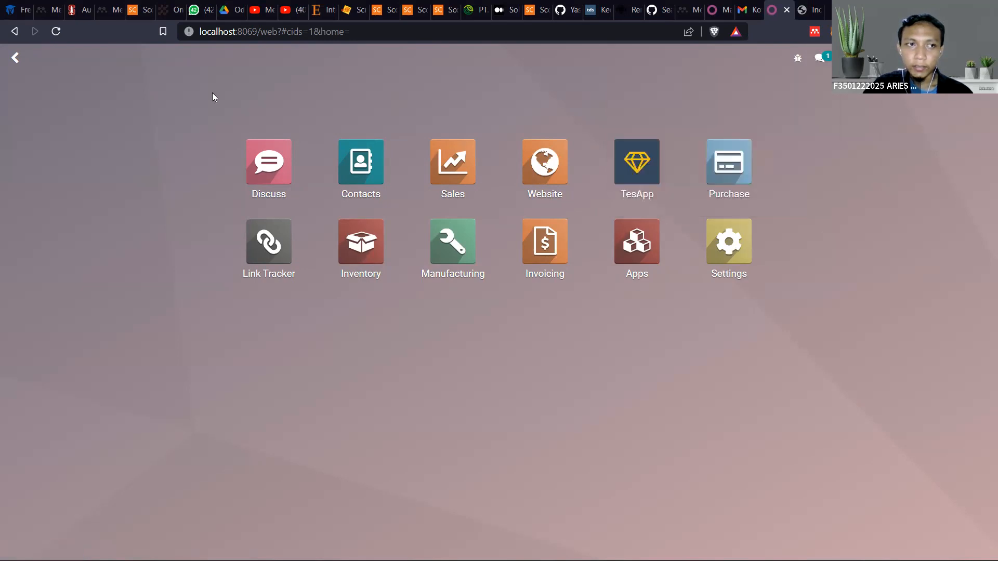
Open the Discuss app and examine its inbox and the option for adding a channel
{"action": "left_click", "coordinate": [14, 57]}
{"action": "left_click", "coordinate": [14, 59]}
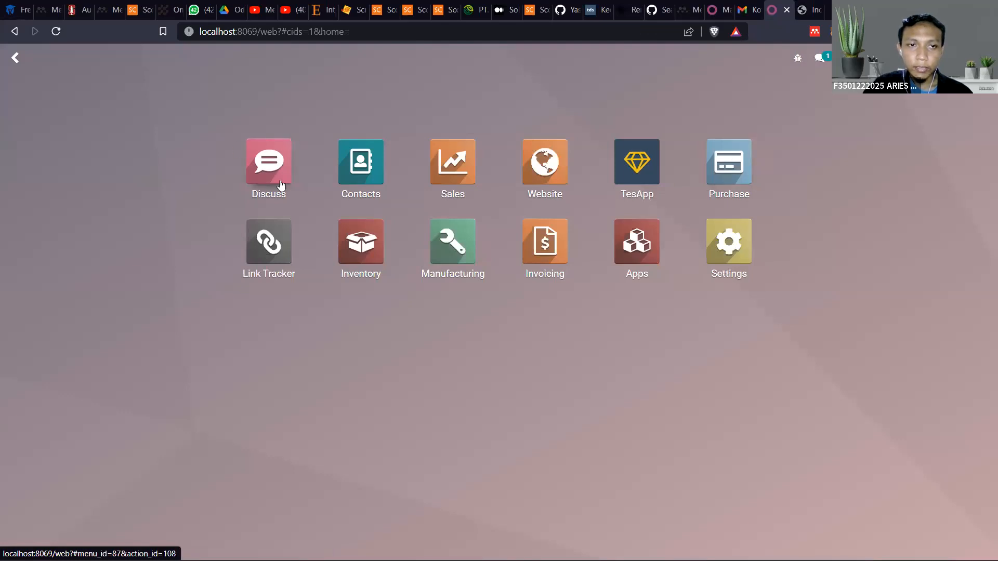
{"action": "left_click", "coordinate": [264, 167]}
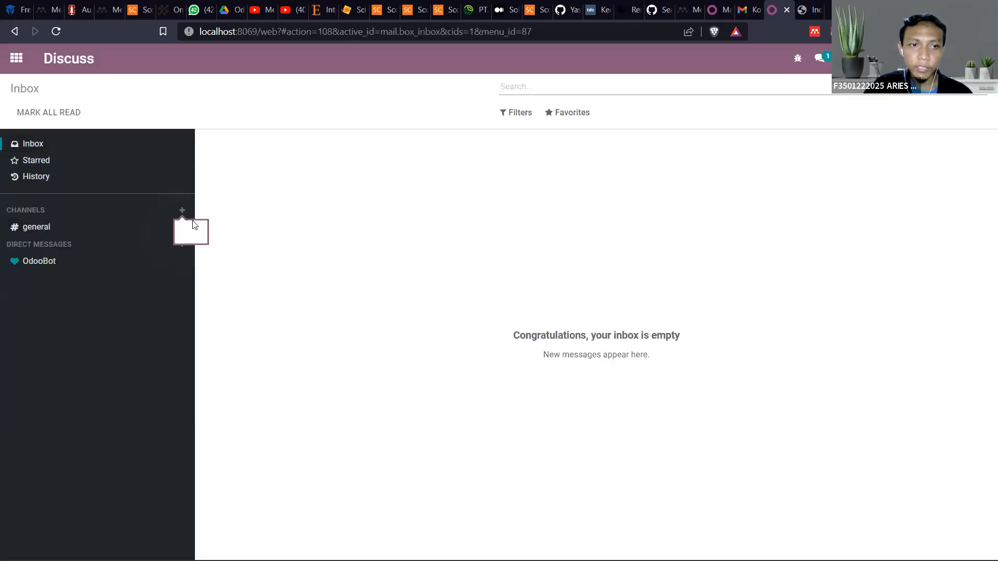
{"action": "mouse_move", "coordinate": [181, 213]}
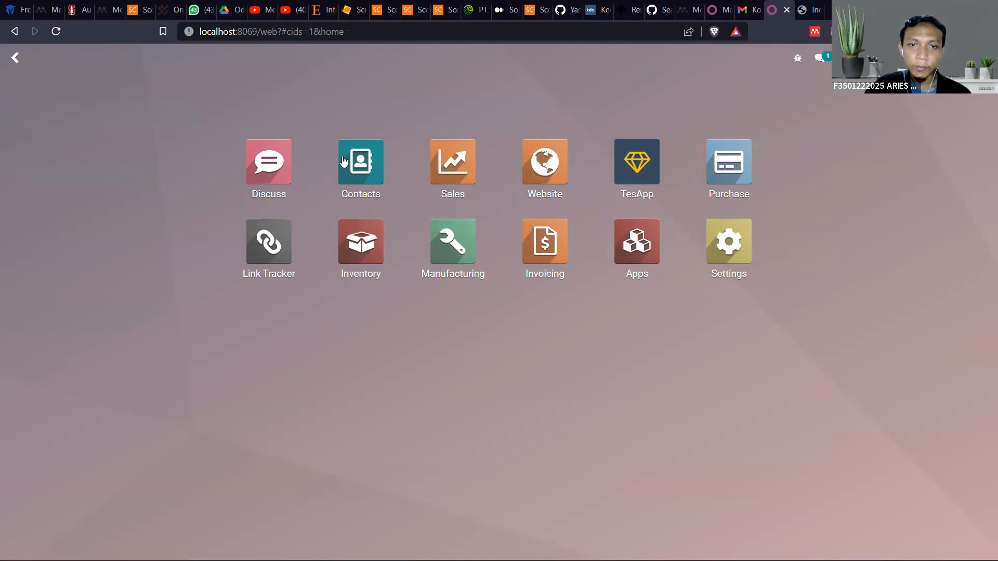
Open the company information of PT. Digital Printing for editing from the general settings
{"action": "left_click", "coordinate": [741, 261]}
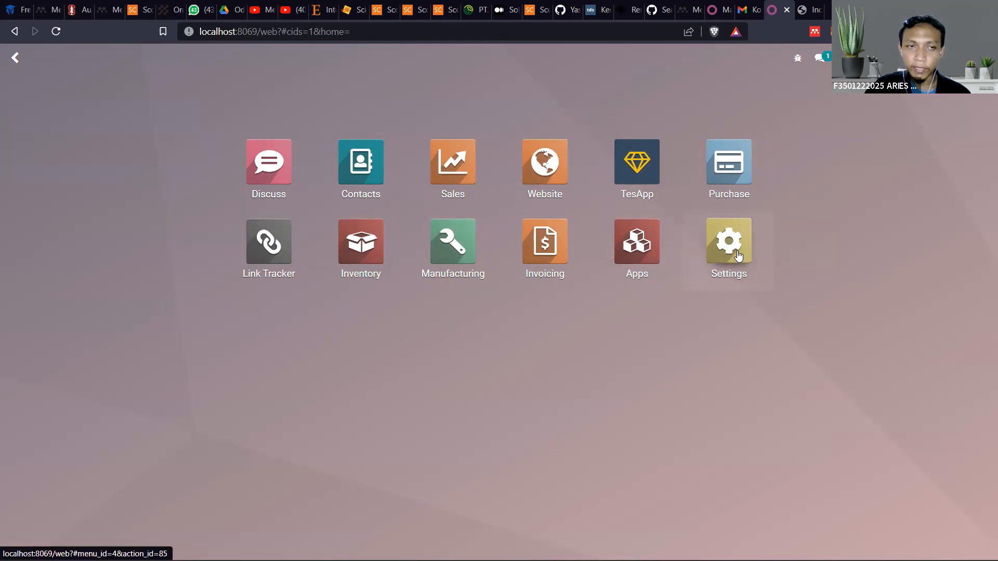
{"action": "scroll", "coordinate": [337, 219], "scroll_direction": "down", "scroll_amount": 1}
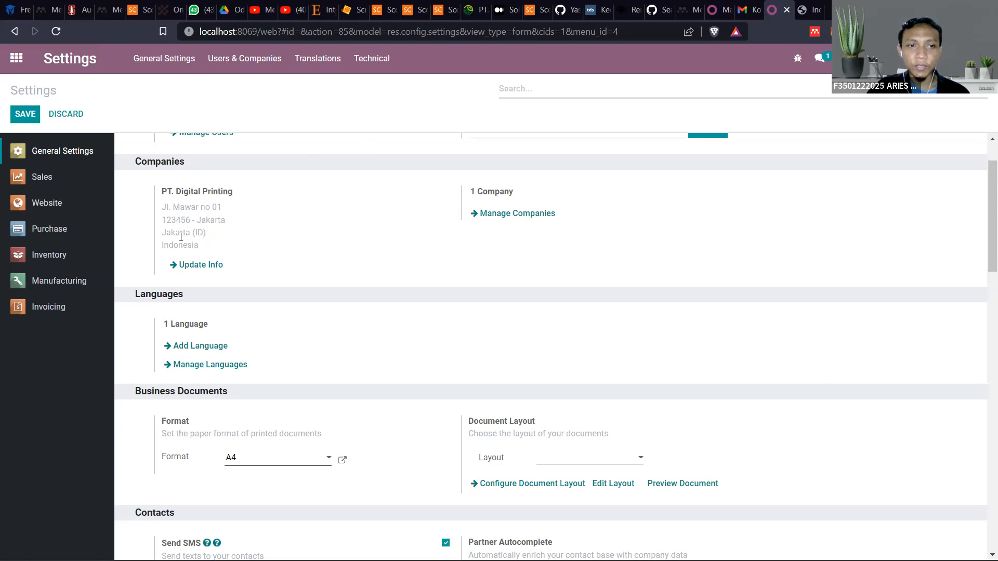
{"action": "left_click", "coordinate": [200, 269]}
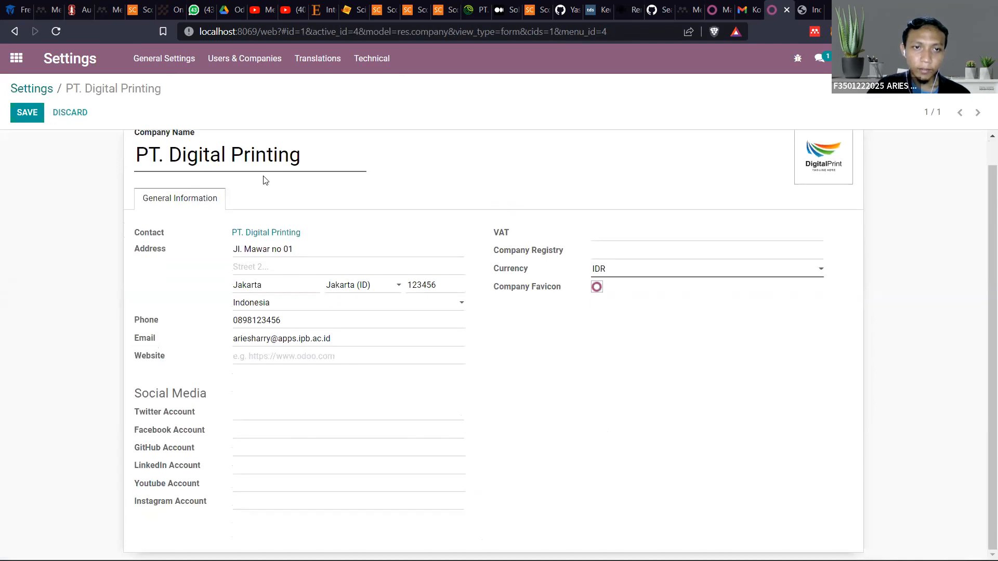
Highlight the company name on the company form, particularly the words "Digital Printing", without changing it
{"action": "left_click_drag", "start_coordinate": [325, 187], "coordinate": [100, 210]}
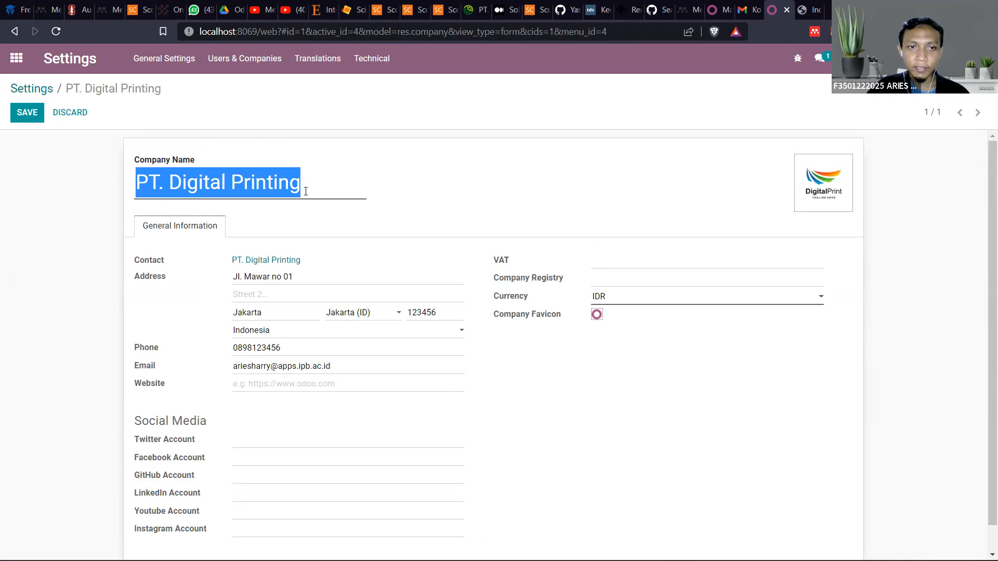
{"action": "left_click_drag", "start_coordinate": [315, 181], "coordinate": [172, 194]}
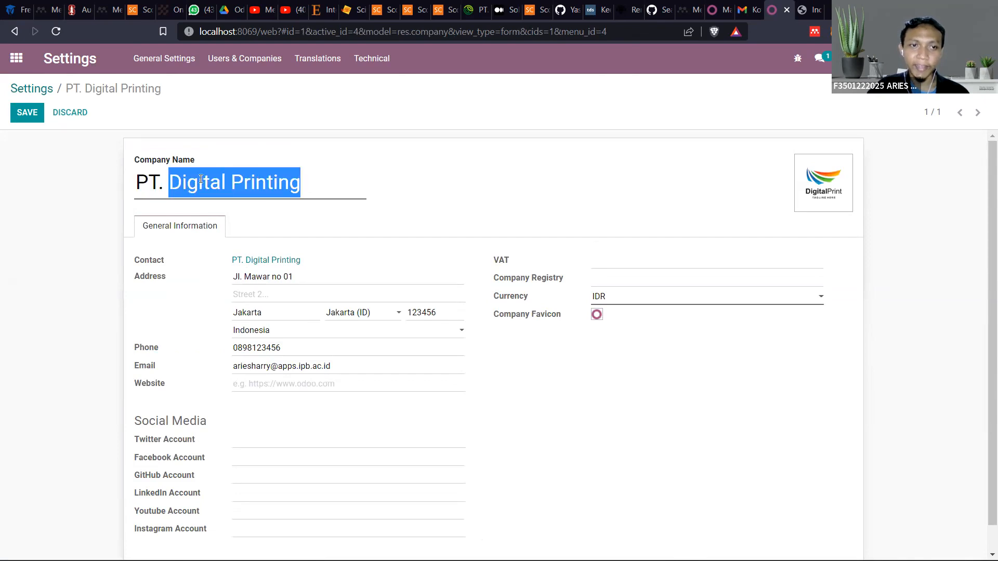
{"action": "left_click", "coordinate": [315, 177]}
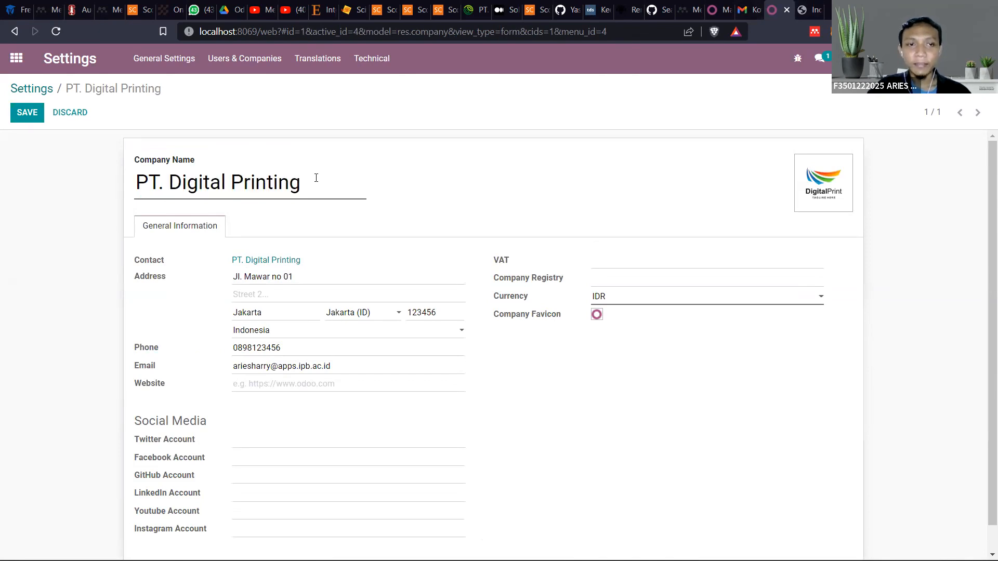
{"action": "left_click_drag", "start_coordinate": [315, 178], "coordinate": [8, 207]}
{"action": "left_click", "coordinate": [254, 180]}
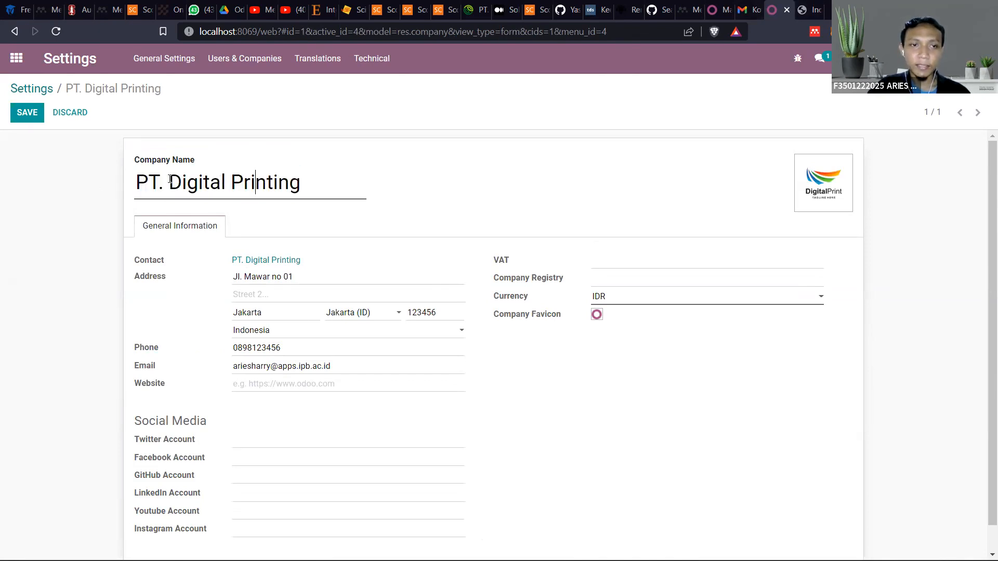
{"action": "left_click_drag", "start_coordinate": [177, 180], "coordinate": [316, 174]}
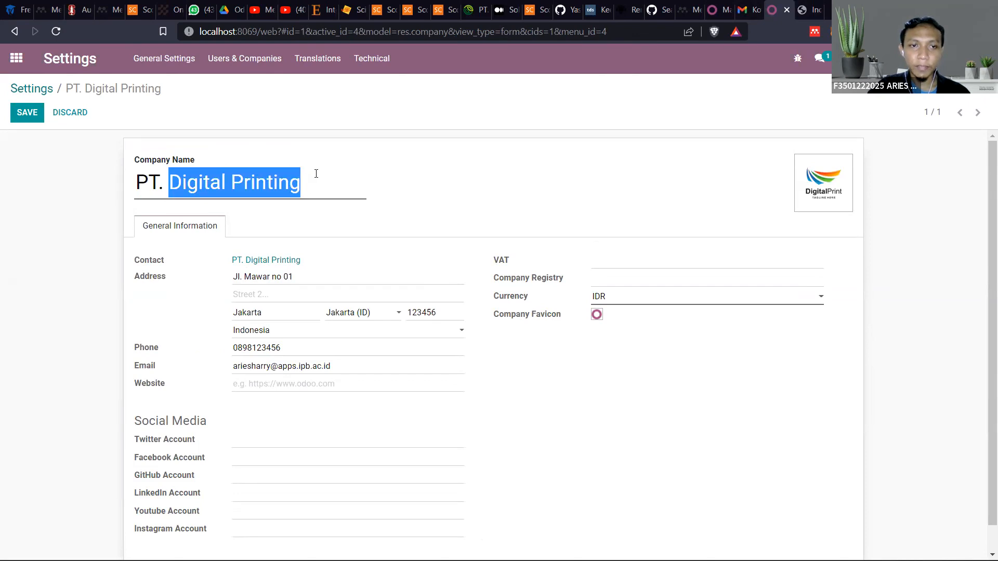
Examine the company form's name, street address and contact e-mail, highlighting the address and e-mail without changing them
{"action": "left_click", "coordinate": [187, 179]}
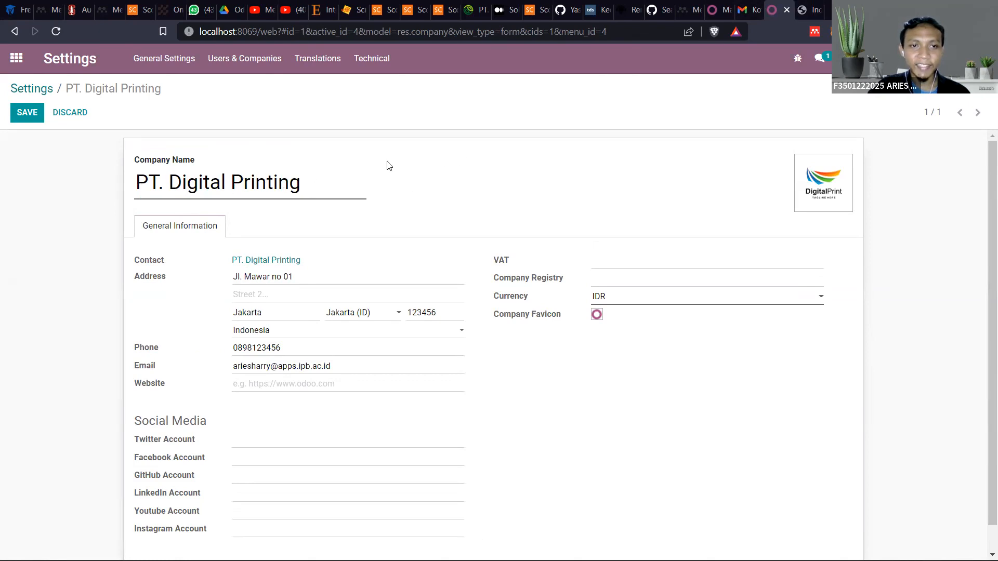
{"action": "left_click", "coordinate": [341, 181]}
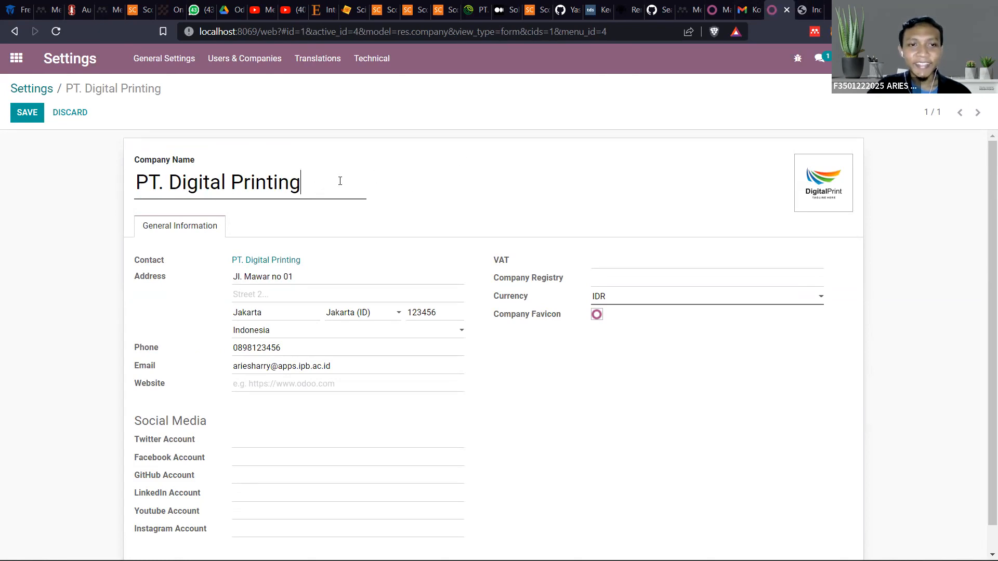
{"action": "scroll", "coordinate": [292, 268], "scroll_direction": "down", "scroll_amount": 1}
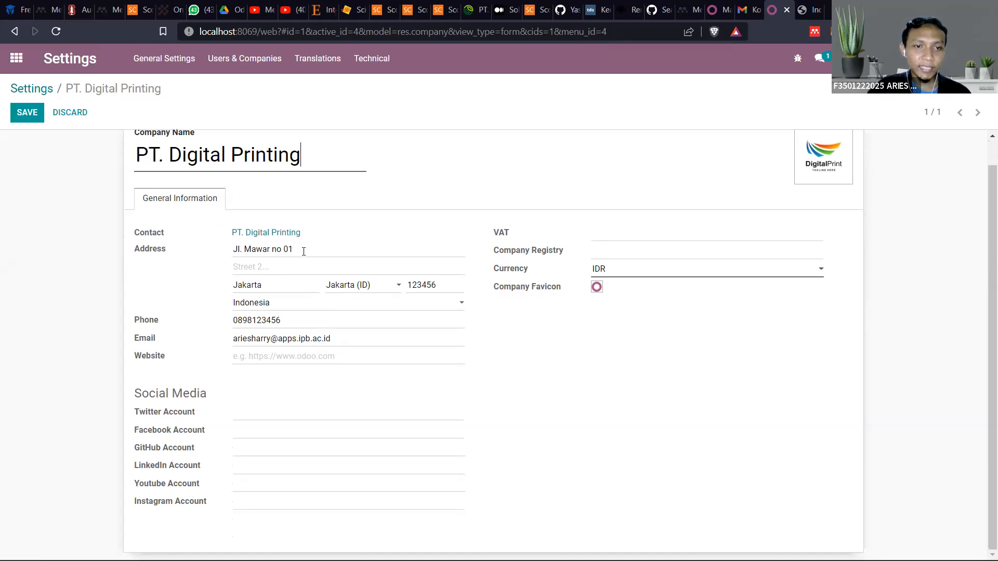
{"action": "left_click_drag", "start_coordinate": [304, 249], "coordinate": [176, 255]}
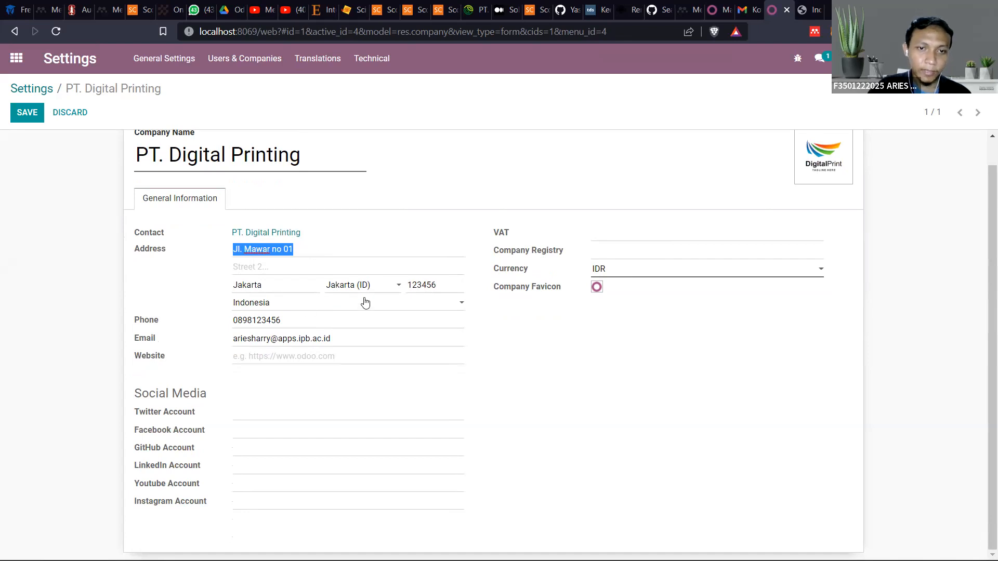
{"action": "left_click", "coordinate": [255, 284]}
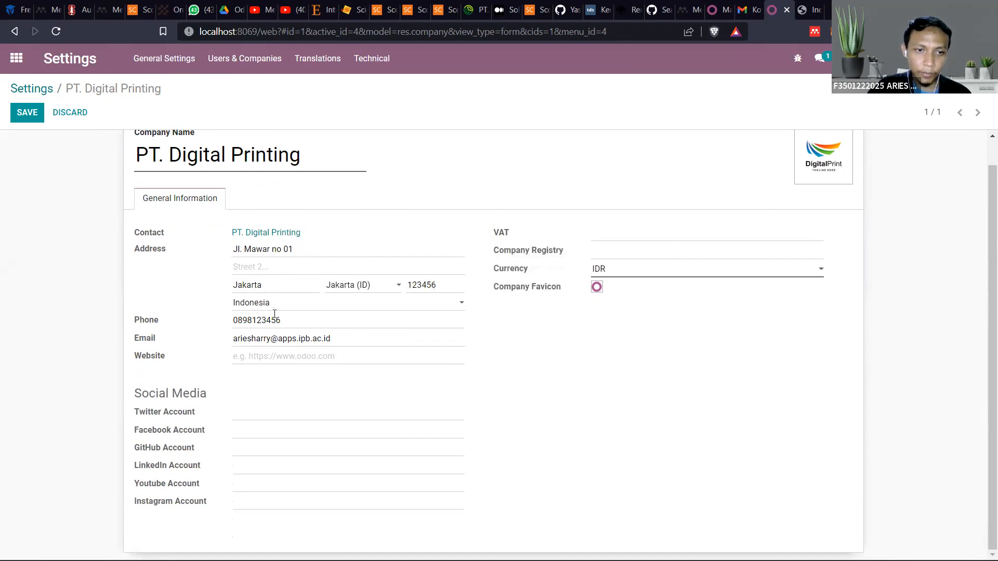
{"action": "left_click_drag", "start_coordinate": [375, 340], "coordinate": [213, 355]}
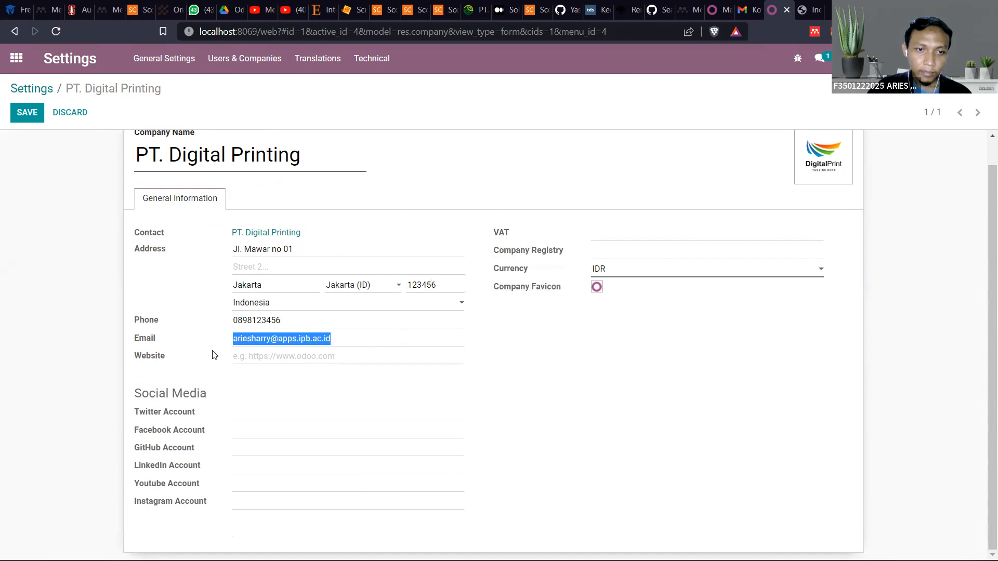
{"action": "left_click", "coordinate": [348, 333]}
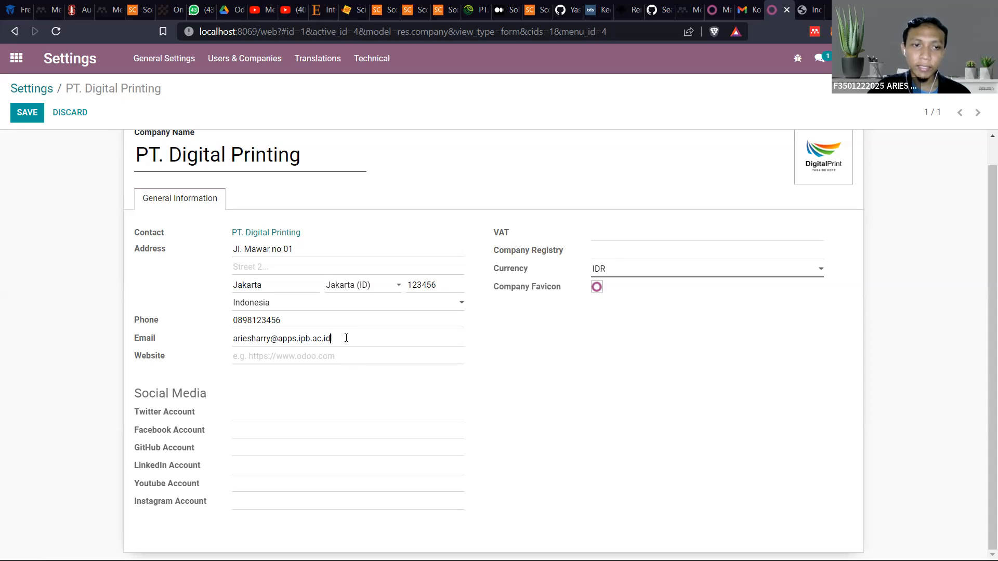
{"action": "left_click_drag", "start_coordinate": [333, 339], "coordinate": [208, 346]}
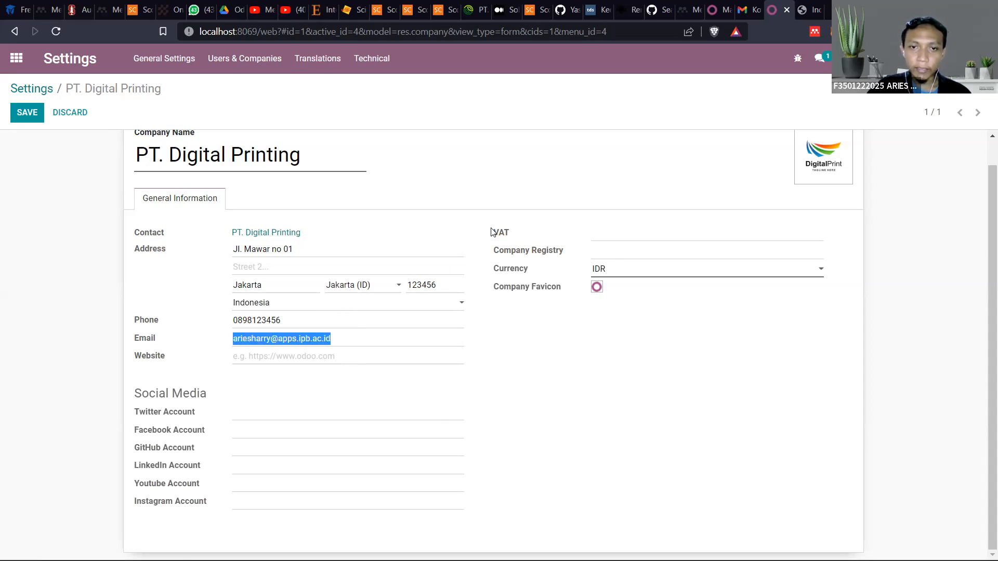
Look at the VAT and company registry fields and the available currencies, leaving the currency choice at IDR
{"action": "left_click", "coordinate": [630, 232]}
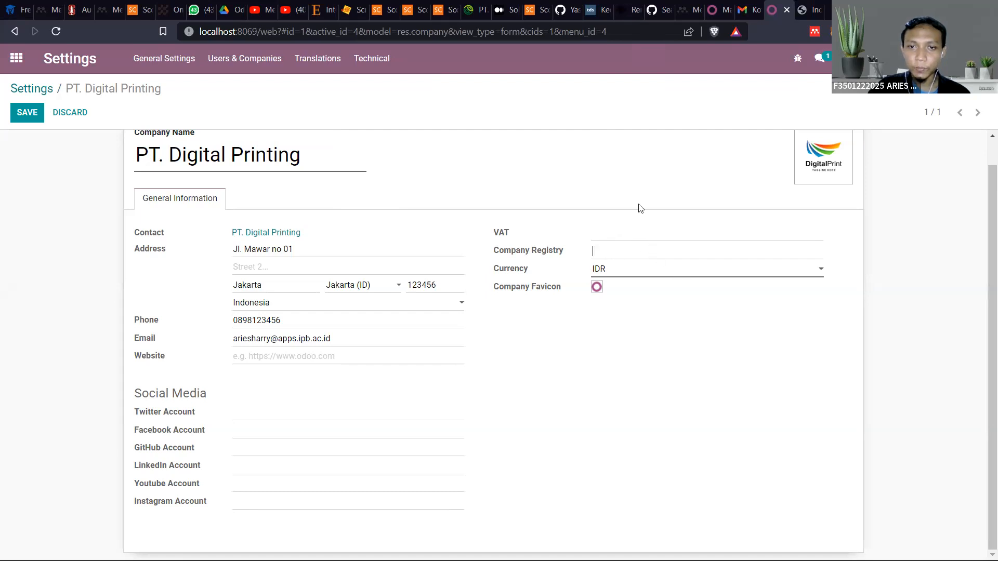
{"action": "left_click", "coordinate": [639, 272]}
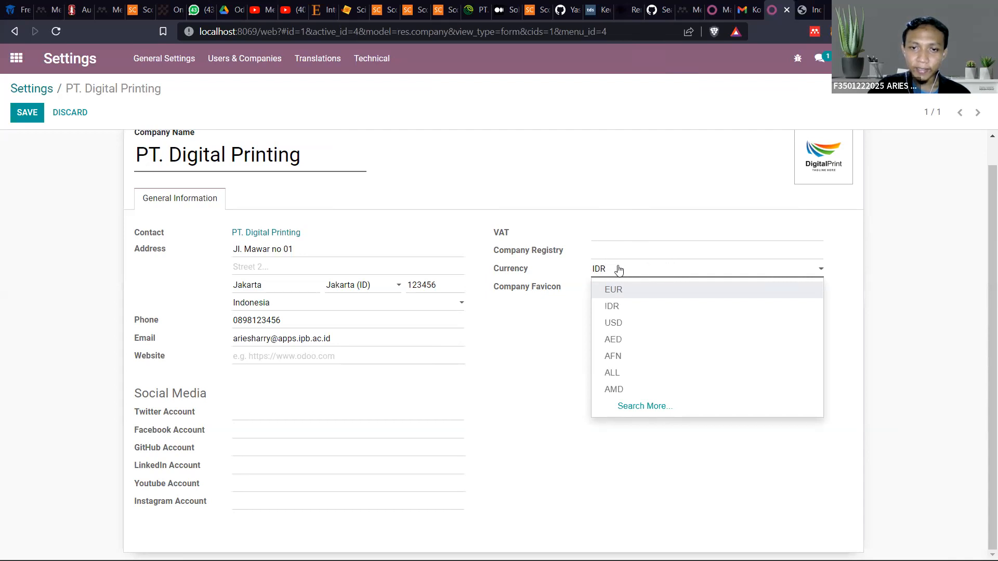
{"action": "left_click", "coordinate": [655, 267]}
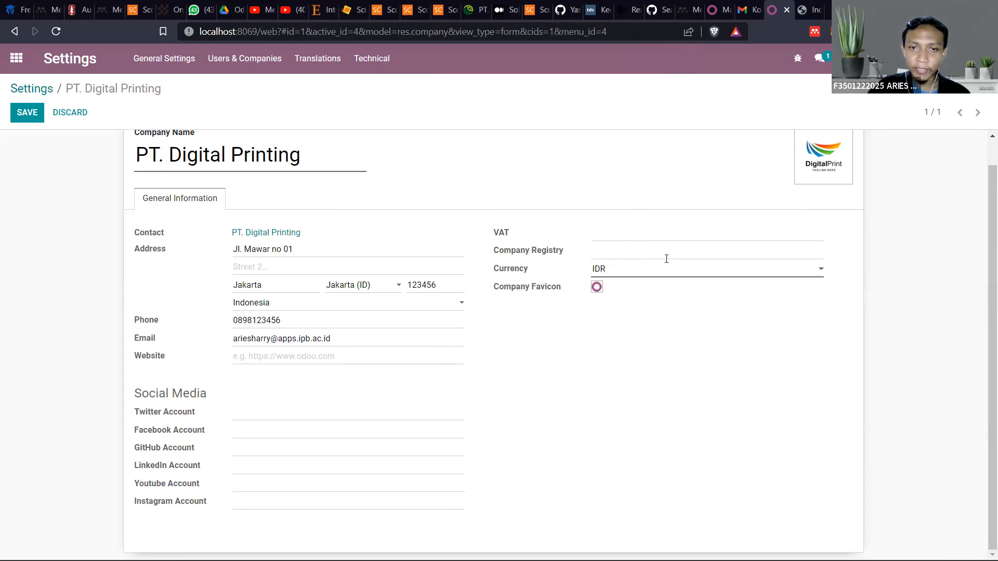
{"action": "scroll", "coordinate": [579, 232], "scroll_direction": "up", "scroll_amount": 1}
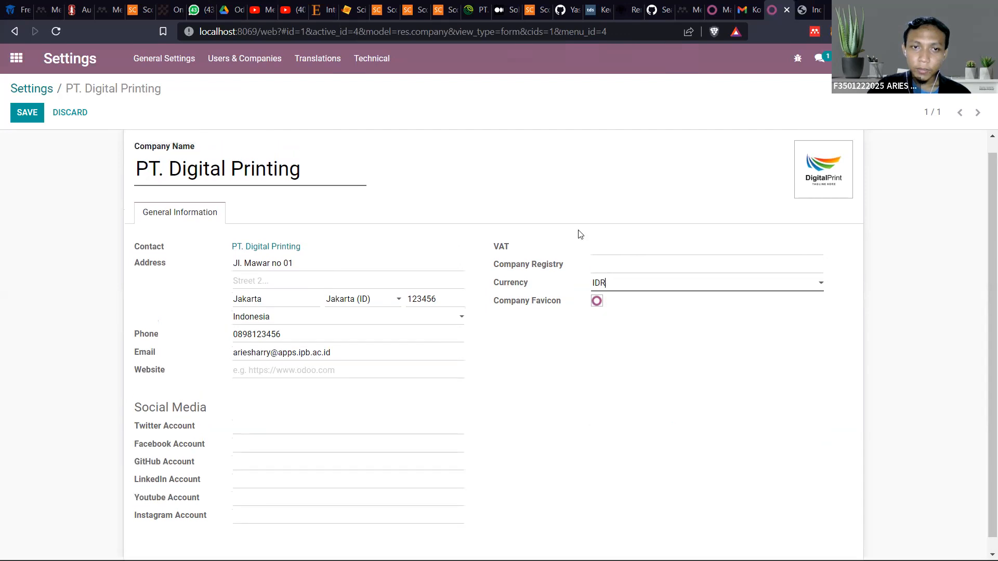
Open the image file chooser for the company logo and close it without choosing a file
{"action": "mouse_move", "coordinate": [814, 169]}
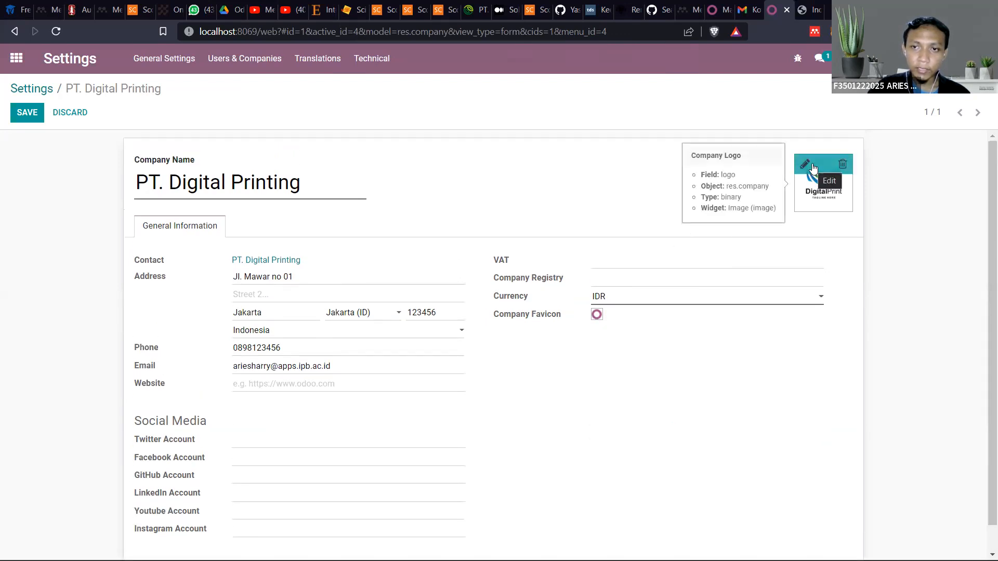
{"action": "left_click", "coordinate": [813, 163]}
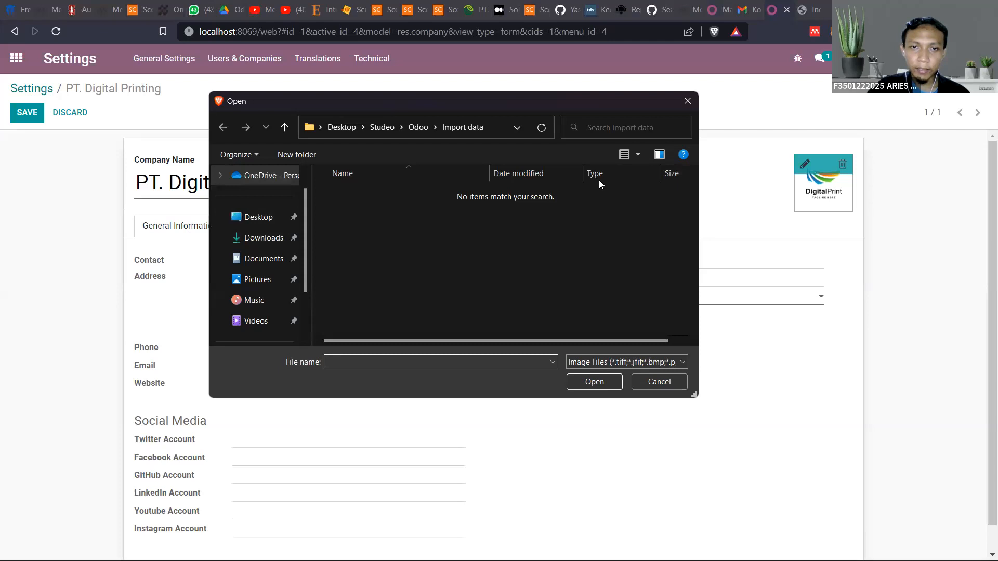
{"action": "left_click", "coordinate": [689, 100]}
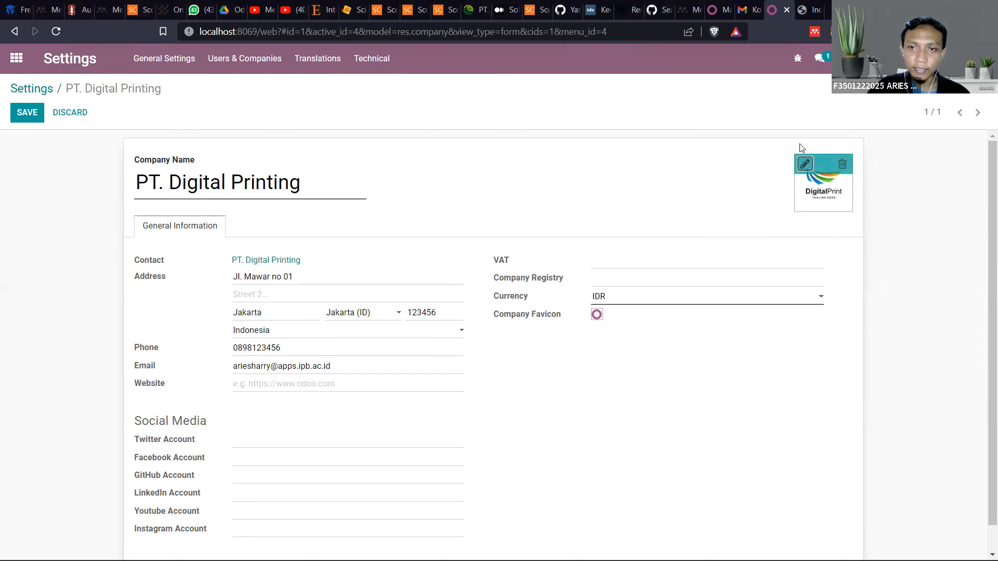
{"action": "mouse_move", "coordinate": [811, 171]}
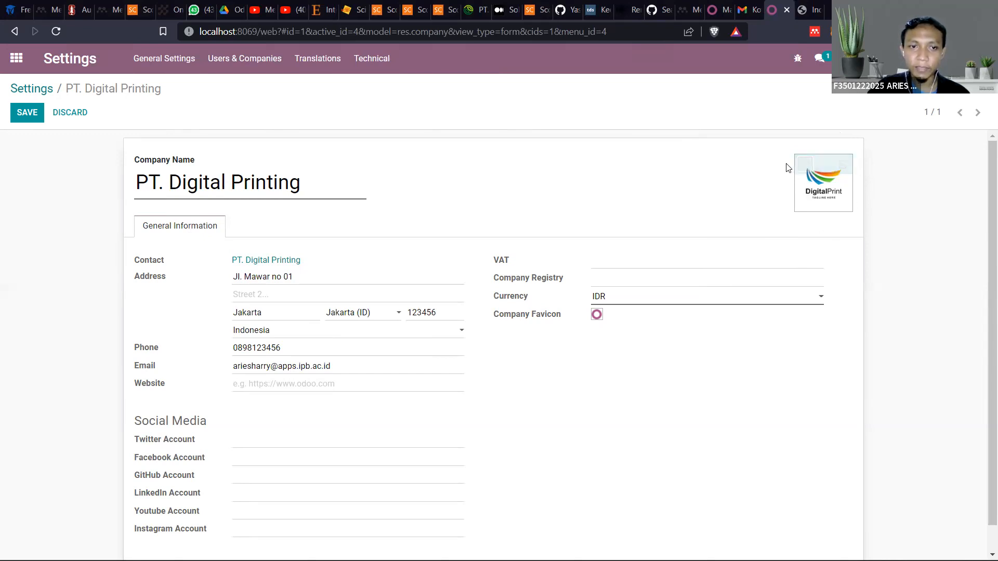
Review the company form once more and save the company information
{"action": "scroll", "coordinate": [702, 229], "scroll_direction": "down", "scroll_amount": 1}
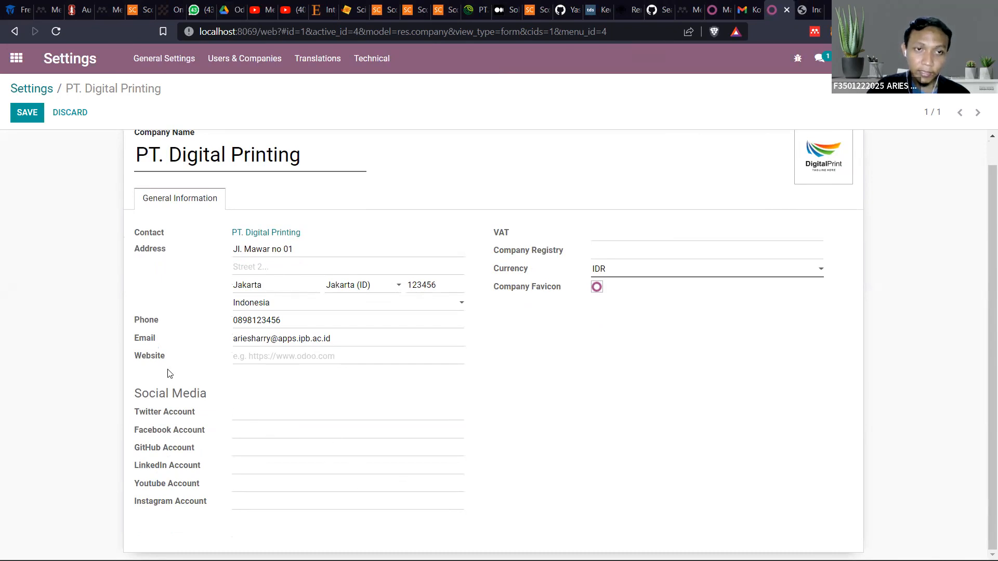
{"action": "scroll", "coordinate": [218, 416], "scroll_direction": "up", "scroll_amount": 1}
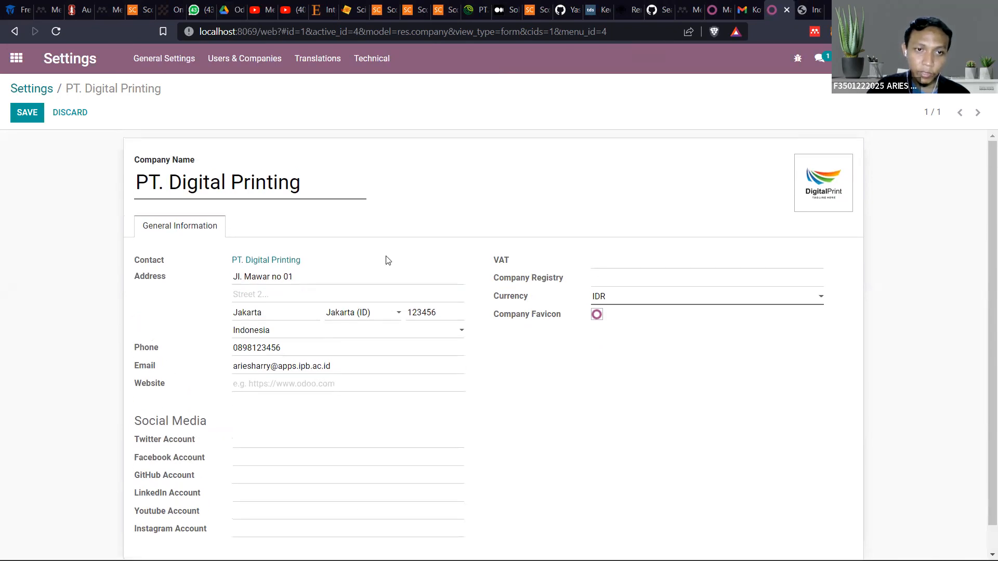
{"action": "left_click", "coordinate": [26, 117]}
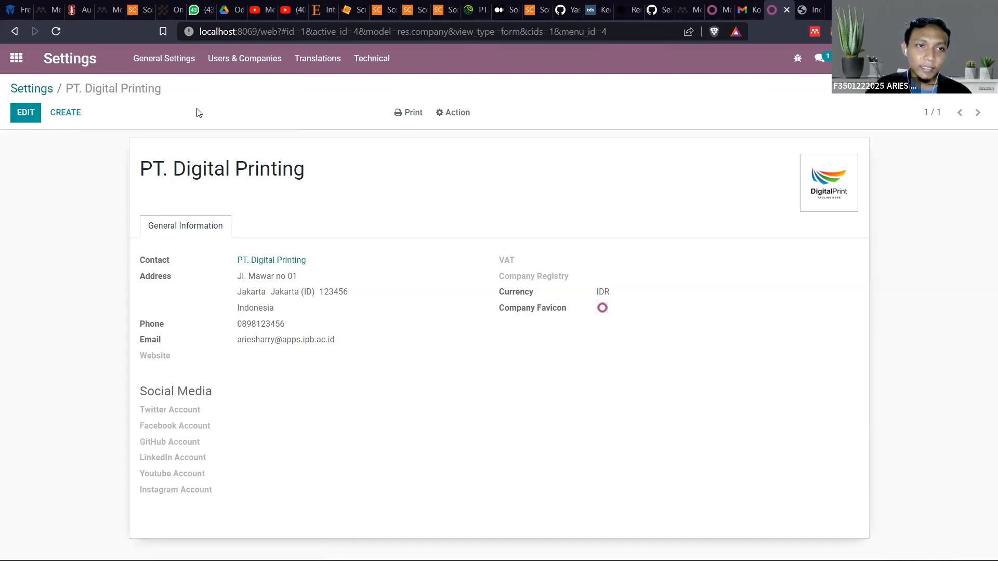
Return to the general settings, look over their sections and open the list of users to manage
{"action": "left_click", "coordinate": [166, 61]}
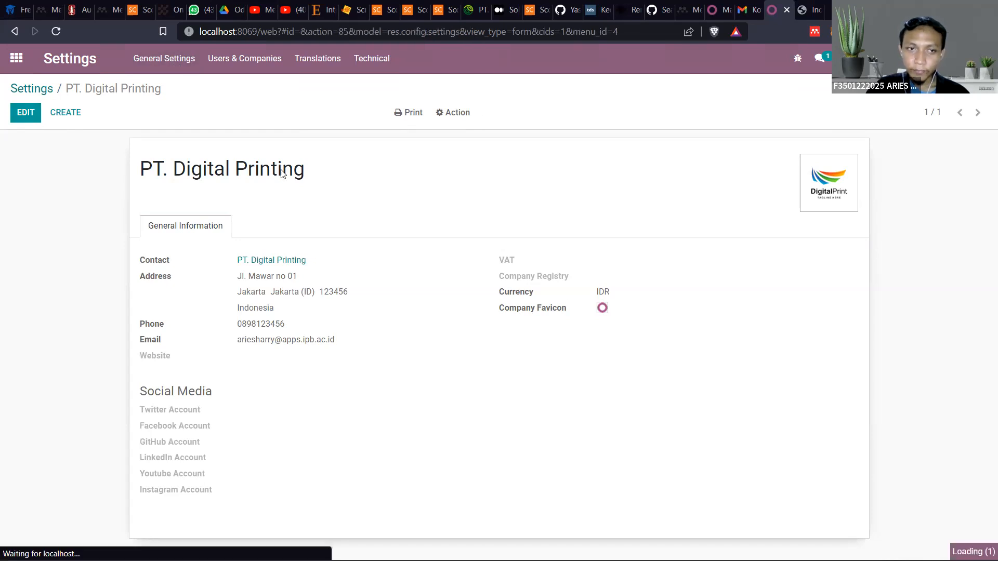
{"action": "scroll", "coordinate": [273, 201], "scroll_direction": "down", "scroll_amount": 4}
{"action": "scroll", "coordinate": [272, 215], "scroll_direction": "up", "scroll_amount": 4}
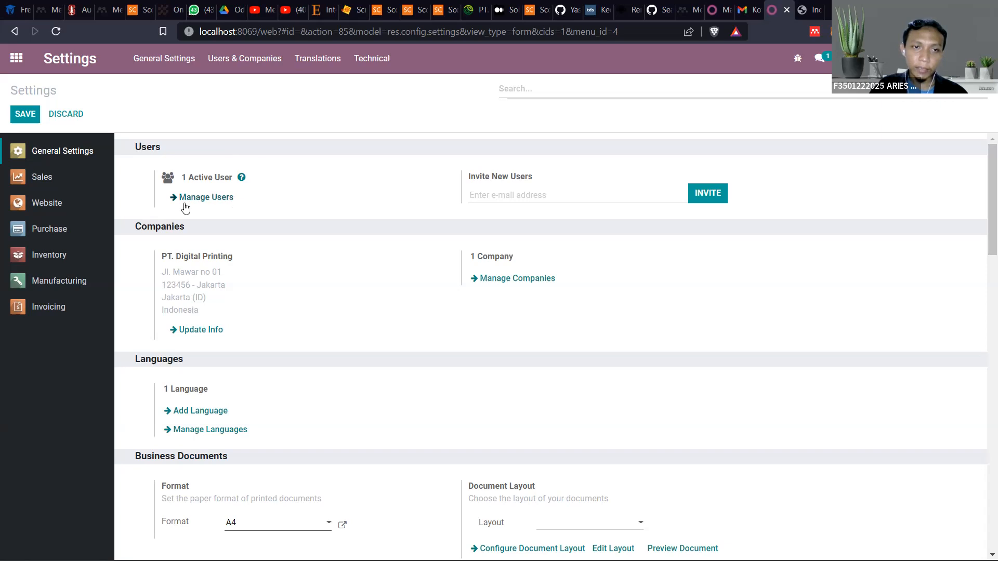
{"action": "left_click", "coordinate": [211, 200]}
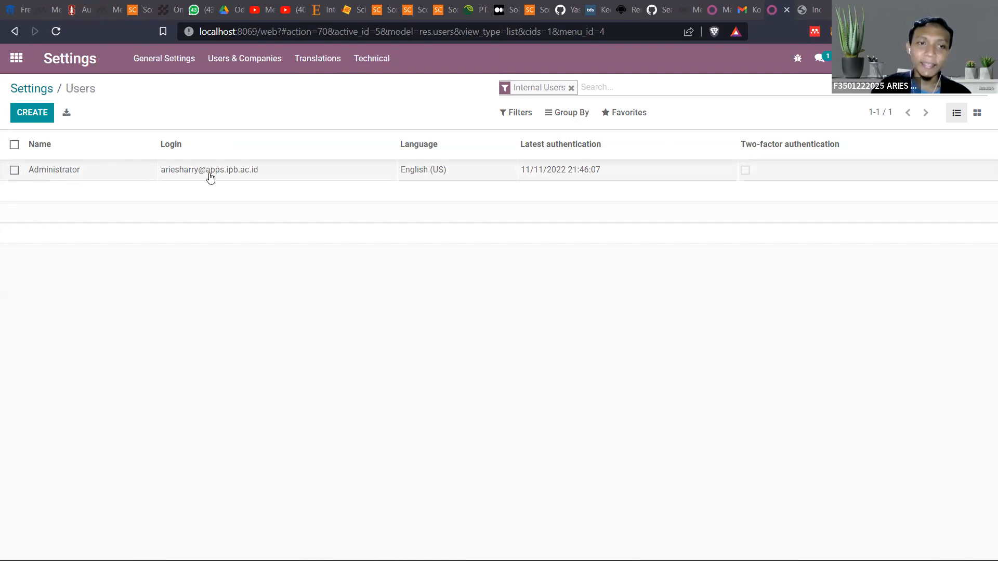
{"action": "left_click", "coordinate": [264, 147]}
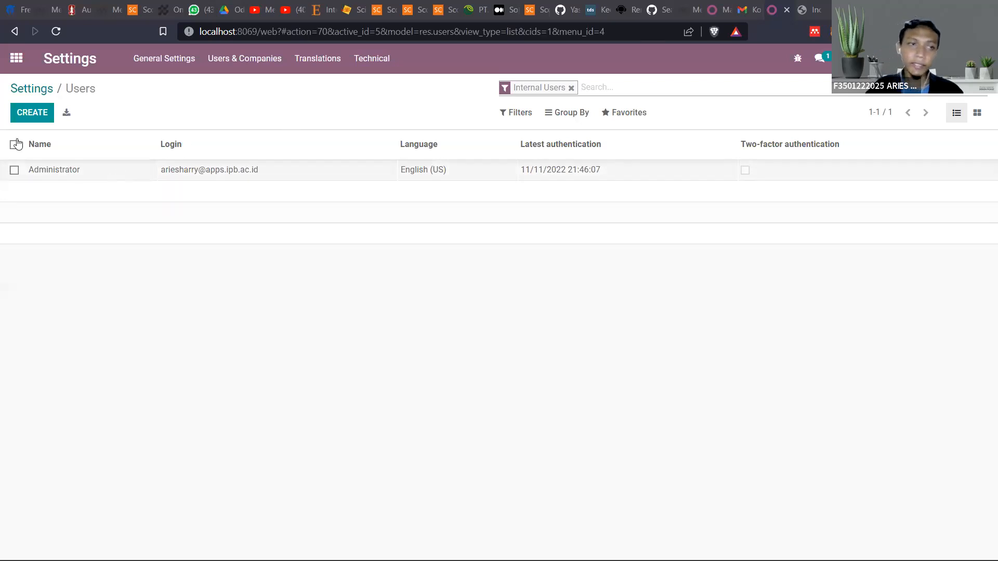
Create a new user and enter the user's name and e-mail address
{"action": "left_click", "coordinate": [22, 111]}
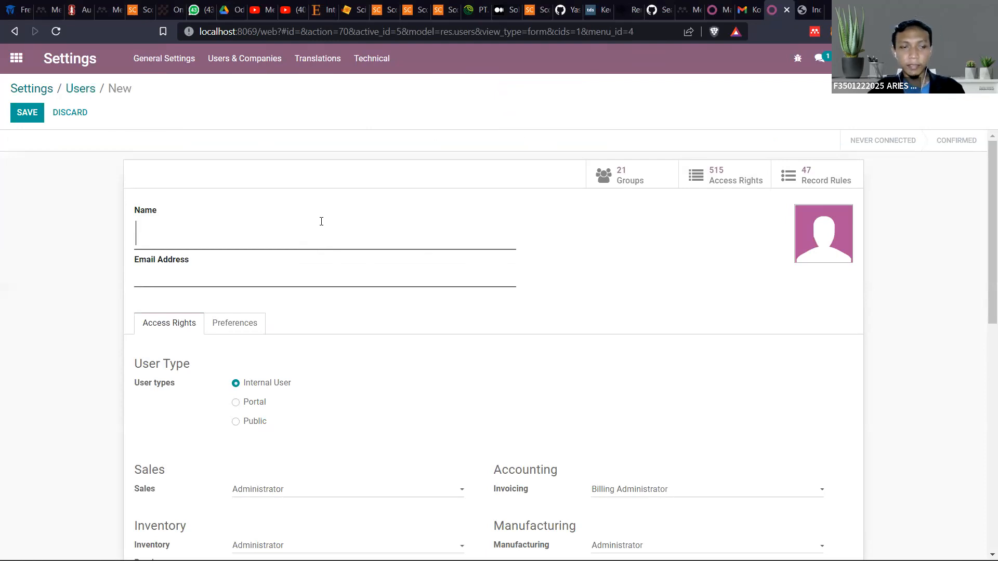
{"action": "type", "text": "Sule"}
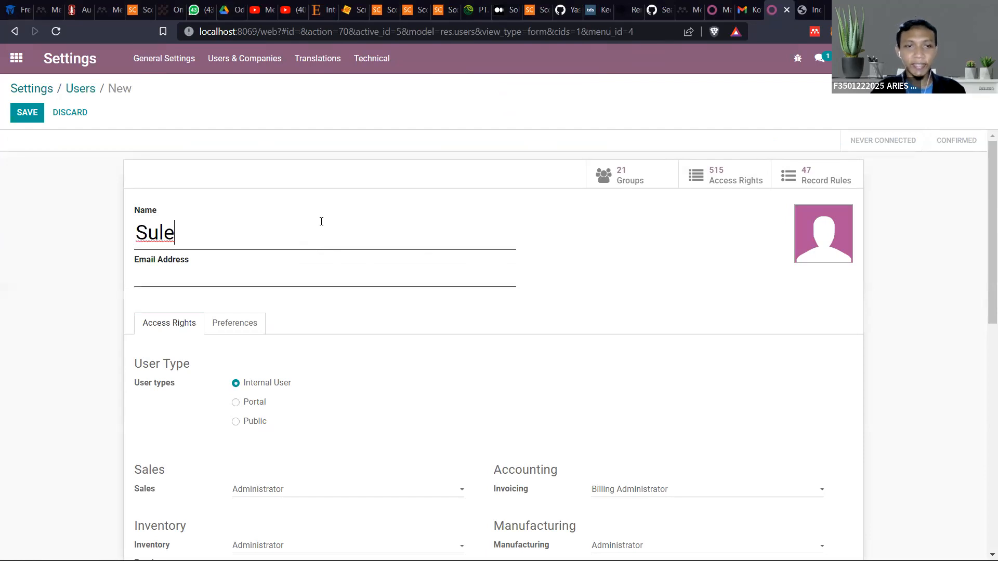
{"action": "left_click", "coordinate": [348, 281]}
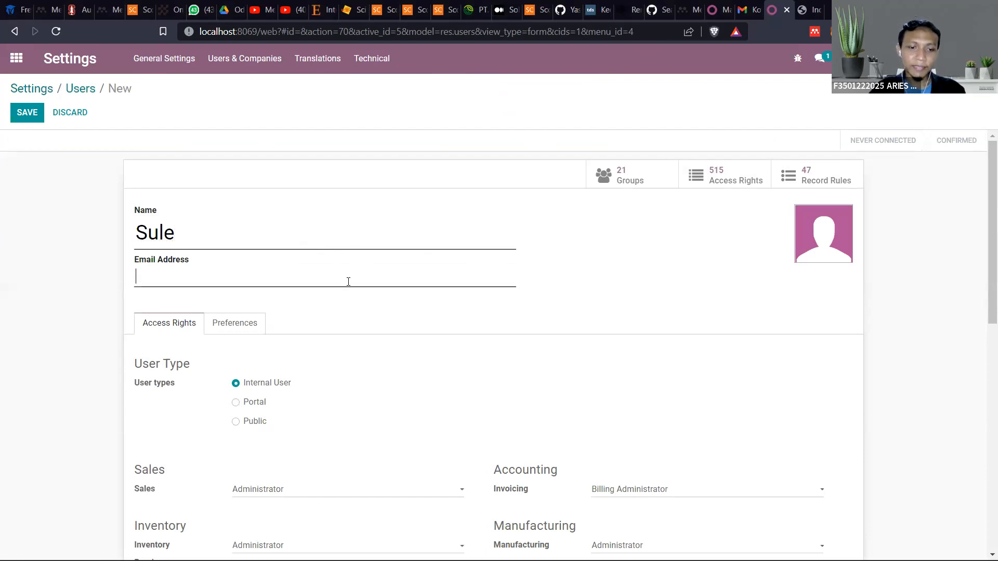
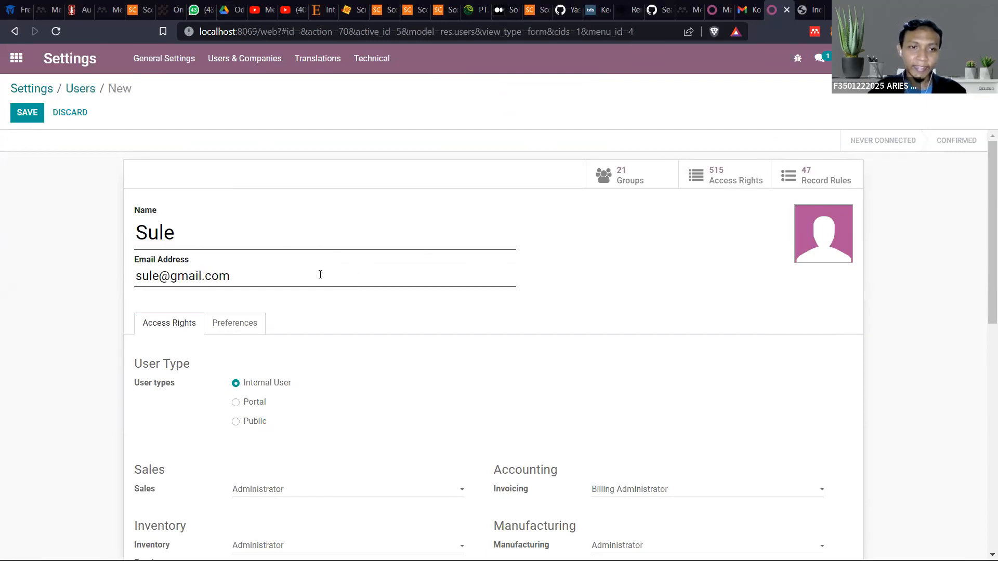
Replace the new user's name with a different first name
{"action": "key", "text": "shift+Tab"}
{"action": "key", "text": "BackSpace"}
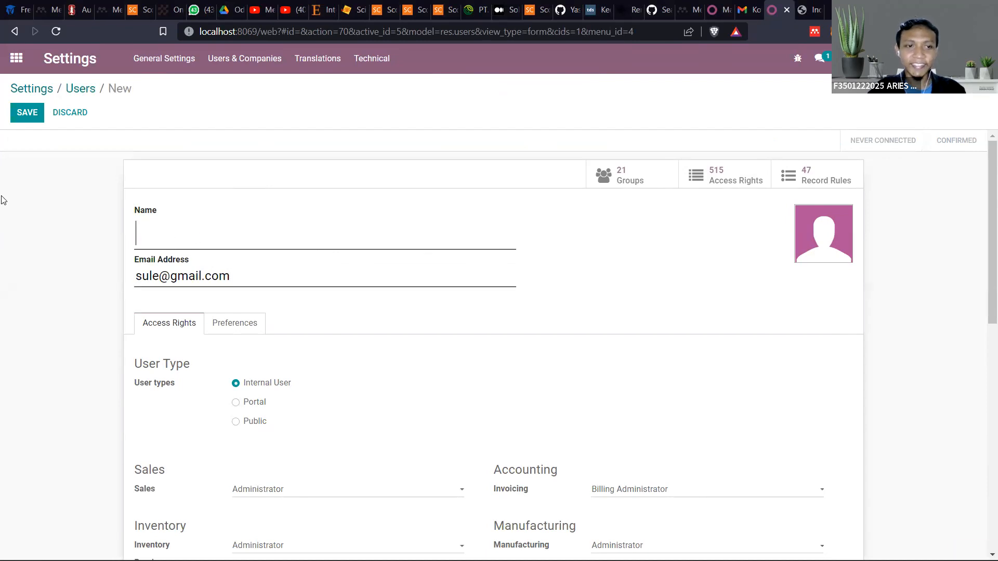
{"action": "type", "text": "B"}
{"action": "key", "text": "BackSpace"}
{"action": "type", "text": "Zujki"}
{"action": "key", "text": "BackSpace"}
{"action": "key", "text": "BackSpace"}
Change the part before the @ in the new user's e-mail address to match the new name
{"action": "key", "text": "BackSpace"}
{"action": "type", "text": "ki"}
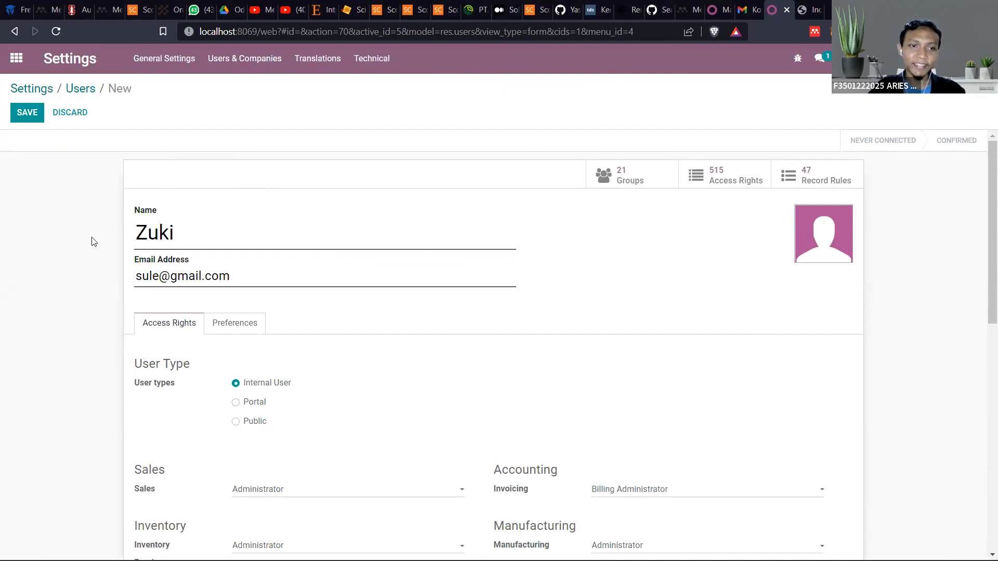
{"action": "left_click_drag", "start_coordinate": [158, 276], "coordinate": [40, 260]}
{"action": "key", "text": "BackSpace"}
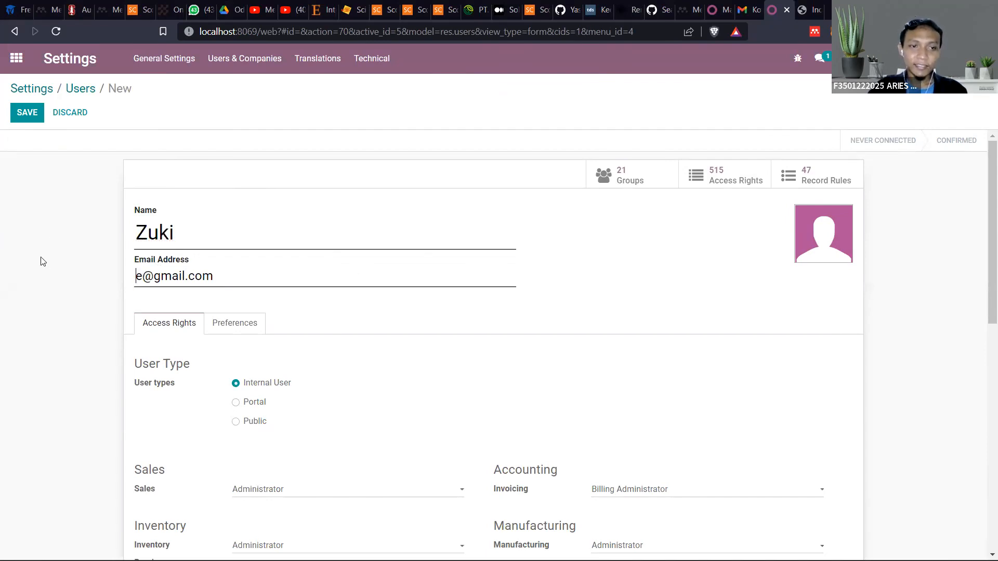
{"action": "key", "text": "BackSpace"}
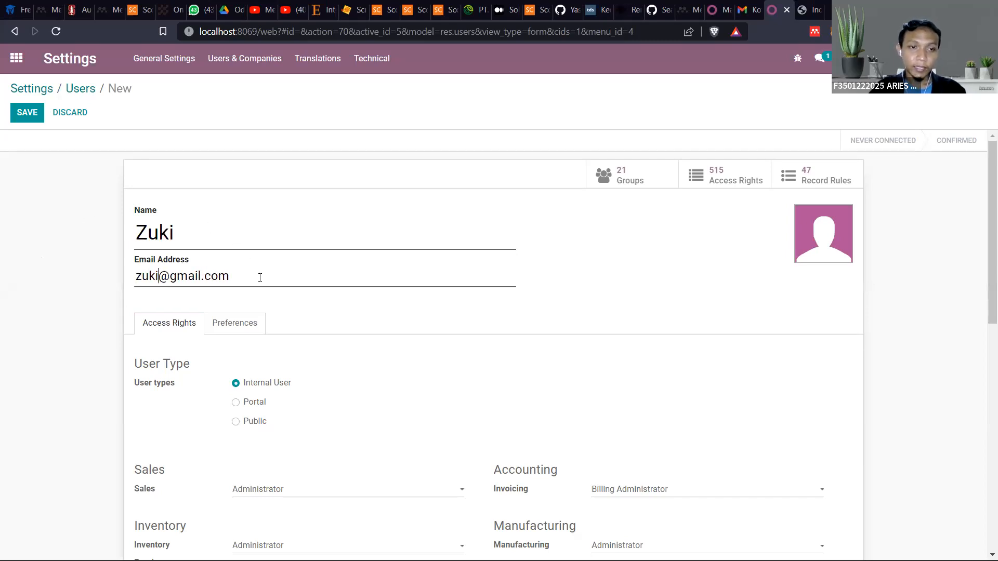
{"action": "scroll", "coordinate": [260, 277], "scroll_direction": "down", "scroll_amount": 1}
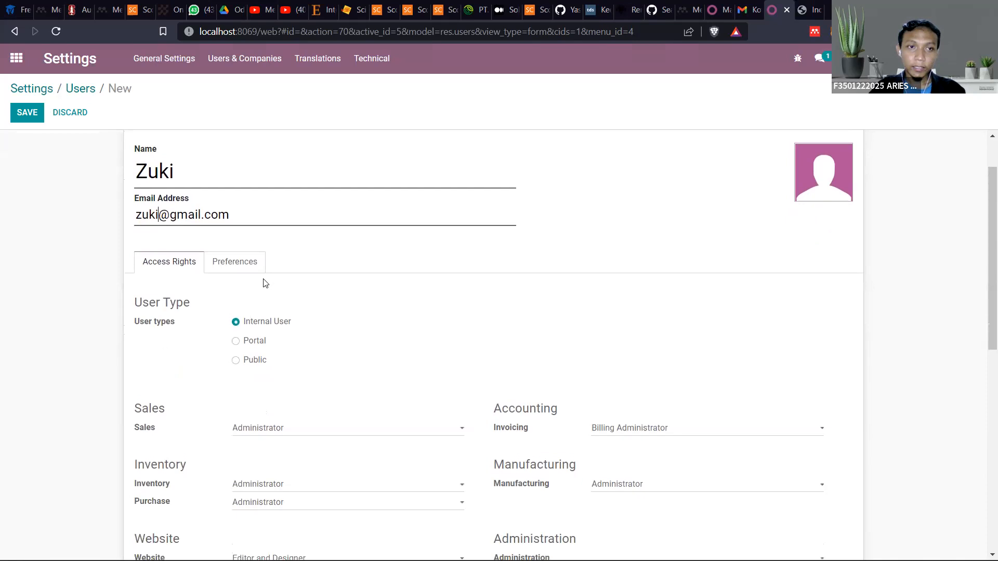
{"action": "scroll", "coordinate": [265, 280], "scroll_direction": "up", "scroll_amount": 1}
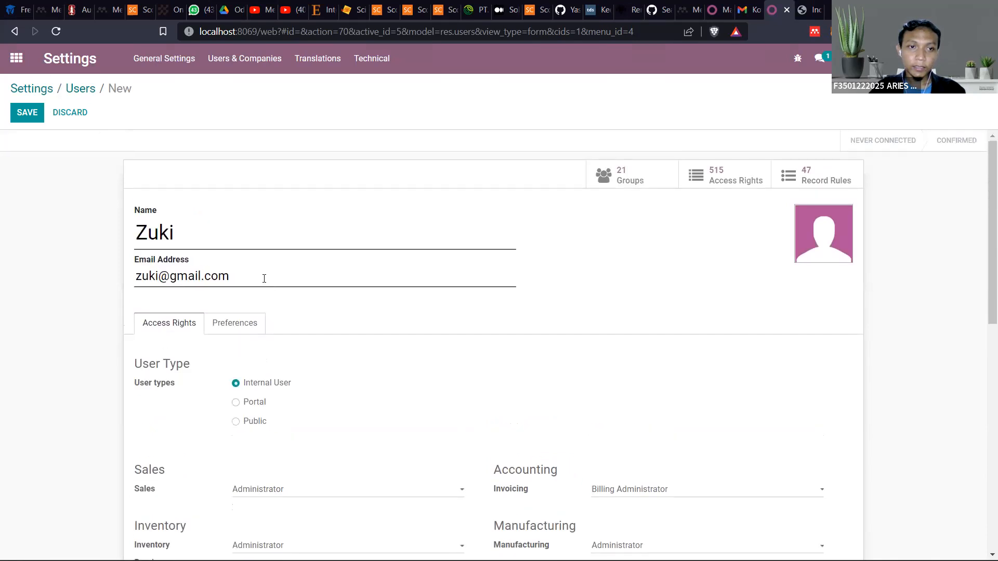
Add the role "(manager)" after the new user's name
{"action": "left_click", "coordinate": [212, 238]}
{"action": "type", "text": "(manager)"}
{"action": "left_click", "coordinate": [689, 267]}
Examine the new user's access rights form, including user types, application access levels and technical options
{"action": "scroll", "coordinate": [383, 318], "scroll_direction": "down", "scroll_amount": 7}
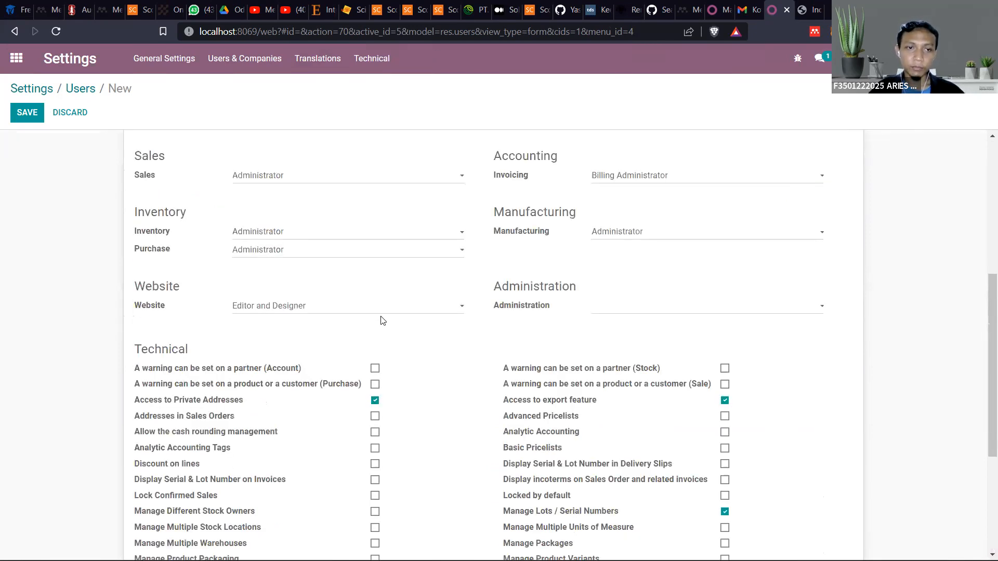
{"action": "scroll", "coordinate": [386, 328], "scroll_direction": "up", "scroll_amount": 5}
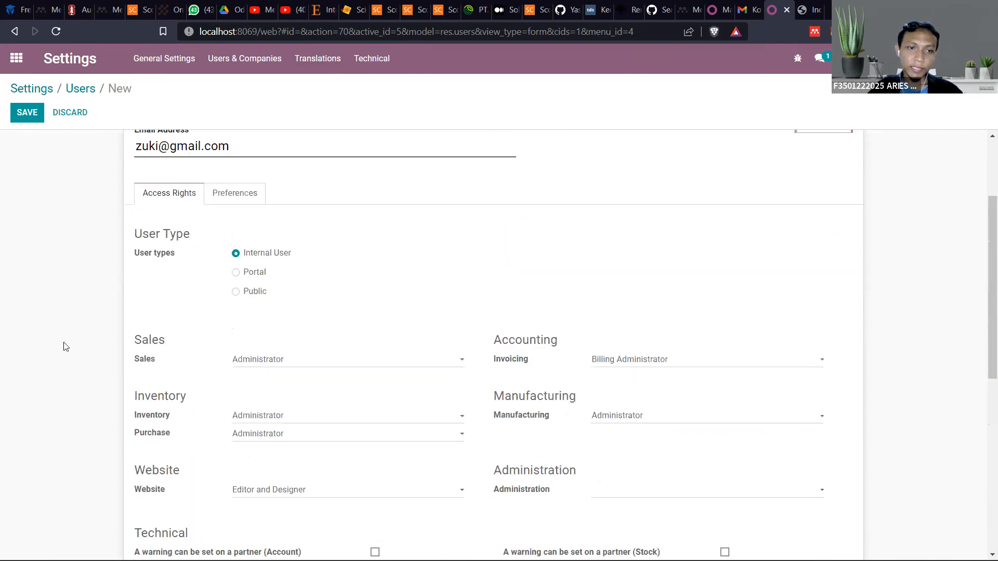
{"action": "scroll", "coordinate": [89, 348], "scroll_direction": "down", "scroll_amount": 3}
{"action": "scroll", "coordinate": [143, 263], "scroll_direction": "up", "scroll_amount": 4}
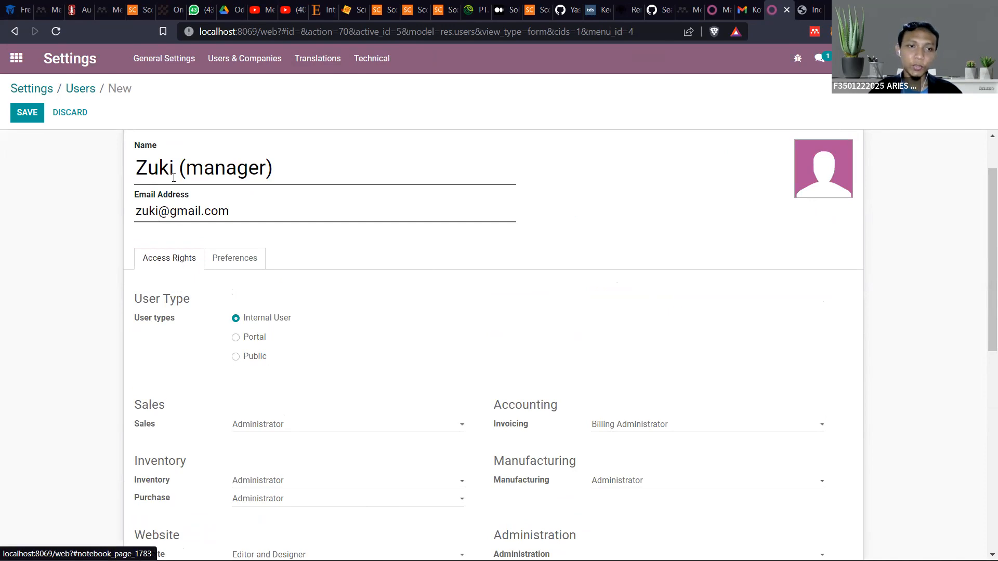
{"action": "scroll", "coordinate": [178, 289], "scroll_direction": "down", "scroll_amount": 1}
{"action": "scroll", "coordinate": [178, 289], "scroll_direction": "down", "scroll_amount": 2}
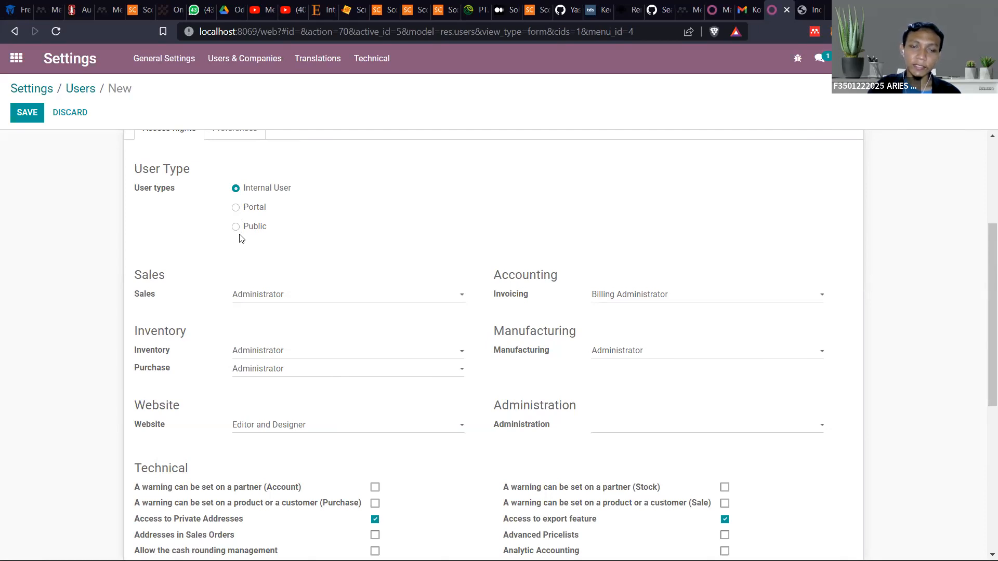
{"action": "scroll", "coordinate": [239, 196], "scroll_direction": "up", "scroll_amount": 1}
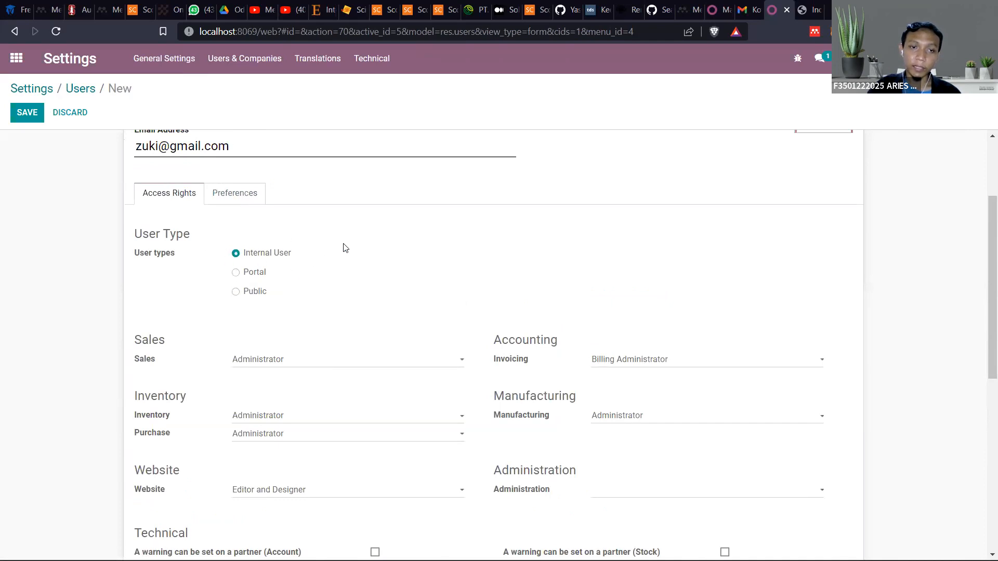
{"action": "scroll", "coordinate": [394, 281], "scroll_direction": "down", "scroll_amount": 2}
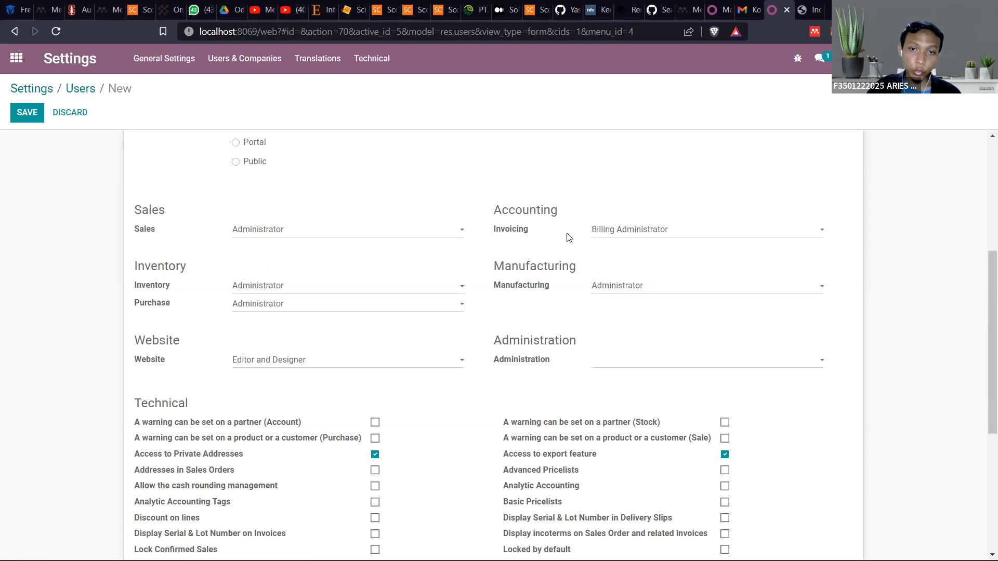
Clear the new user's Sales access level and set it back to Administrator
{"action": "left_click", "coordinate": [281, 231]}
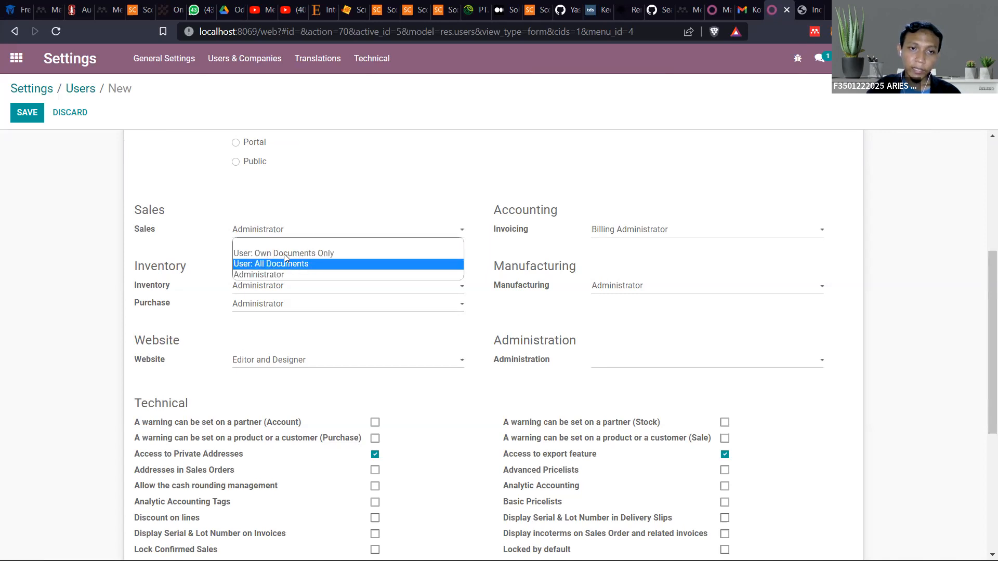
{"action": "left_click", "coordinate": [247, 242]}
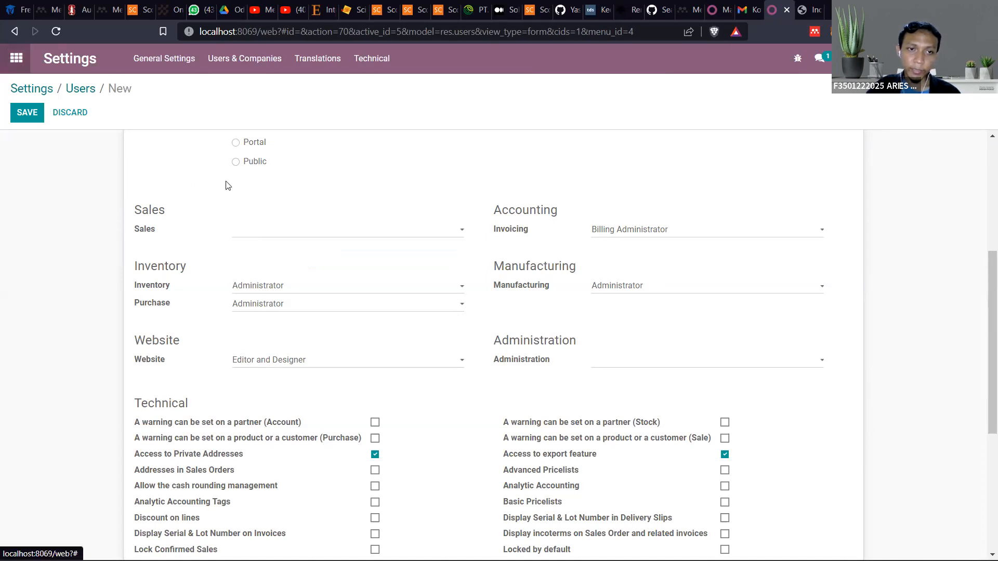
{"action": "left_click", "coordinate": [272, 234]}
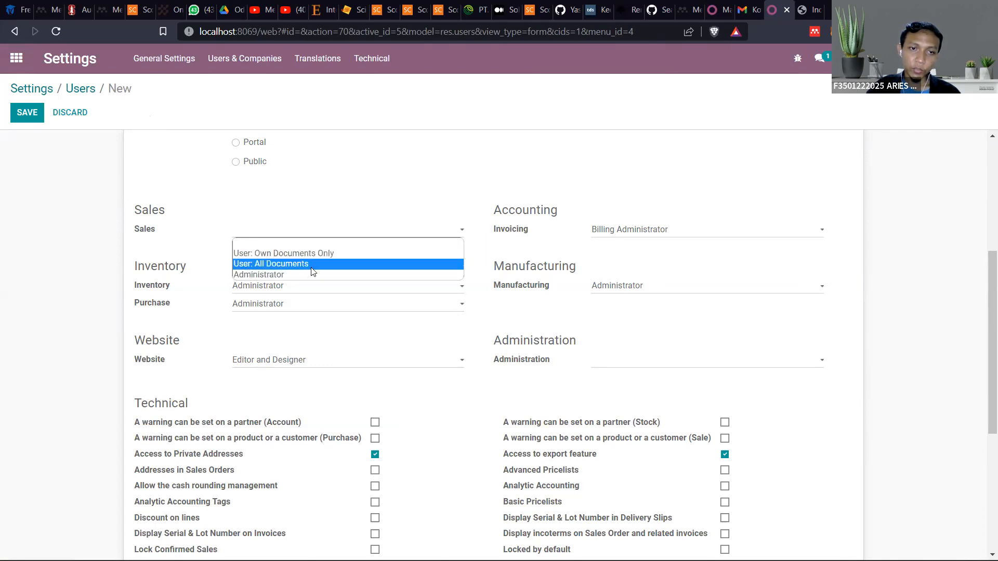
{"action": "left_click", "coordinate": [268, 275]}
Set the new user's Administration access level to Settings
{"action": "scroll", "coordinate": [375, 274], "scroll_direction": "up", "scroll_amount": 5}
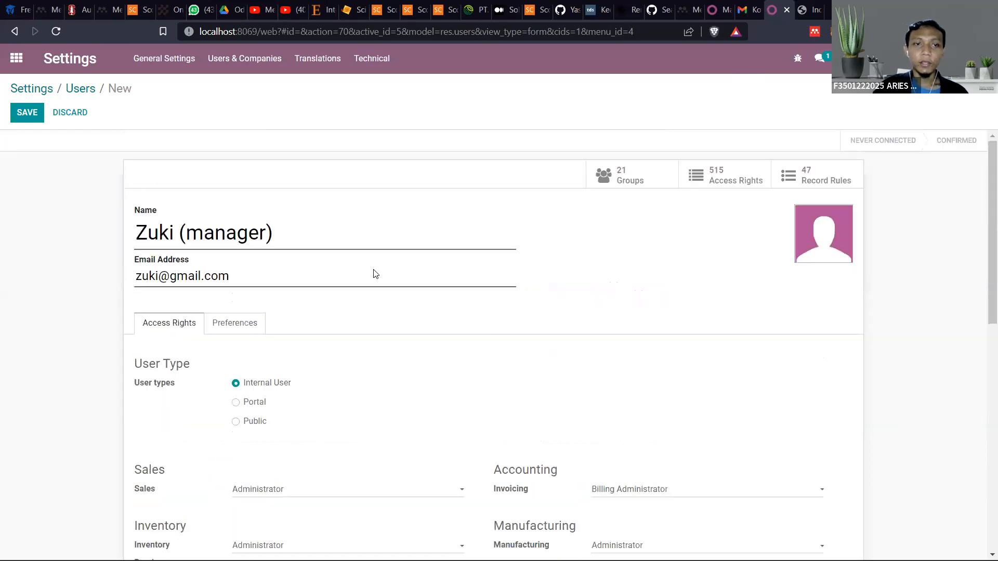
{"action": "scroll", "coordinate": [375, 274], "scroll_direction": "down", "scroll_amount": 2}
{"action": "scroll", "coordinate": [432, 298], "scroll_direction": "up", "scroll_amount": 1}
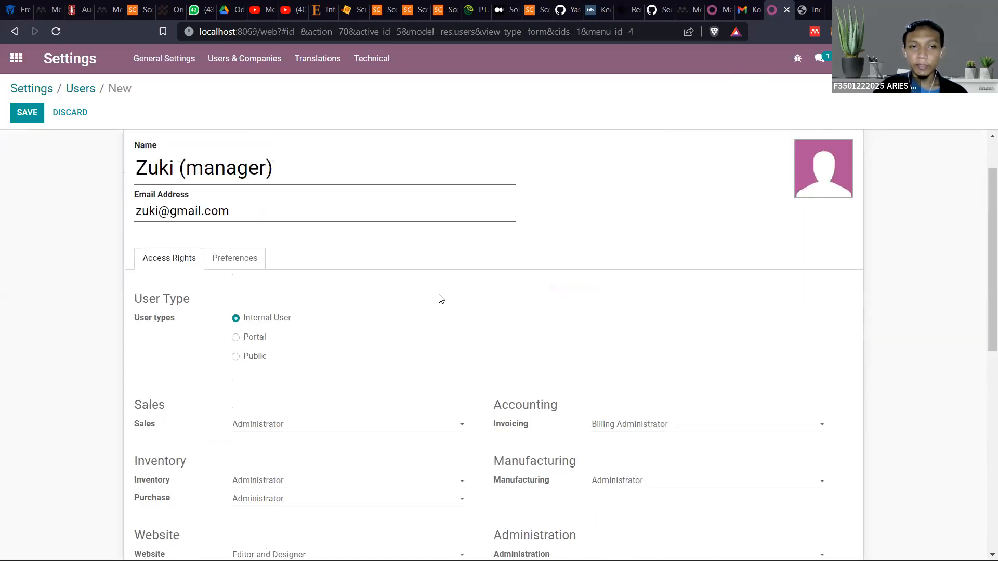
{"action": "scroll", "coordinate": [327, 281], "scroll_direction": "down", "scroll_amount": 1}
{"action": "scroll", "coordinate": [336, 286], "scroll_direction": "up", "scroll_amount": 1}
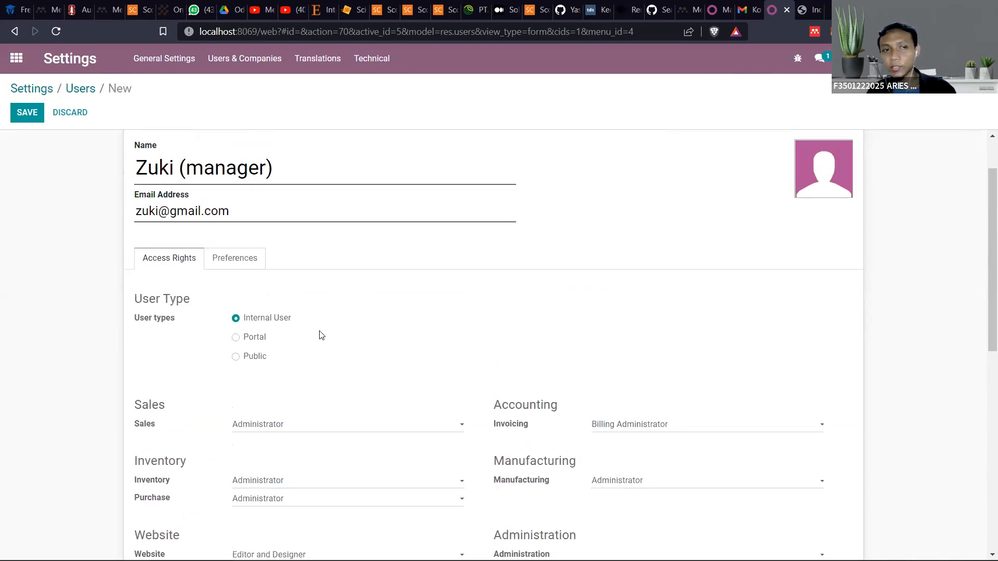
{"action": "scroll", "coordinate": [333, 343], "scroll_direction": "down", "scroll_amount": 1}
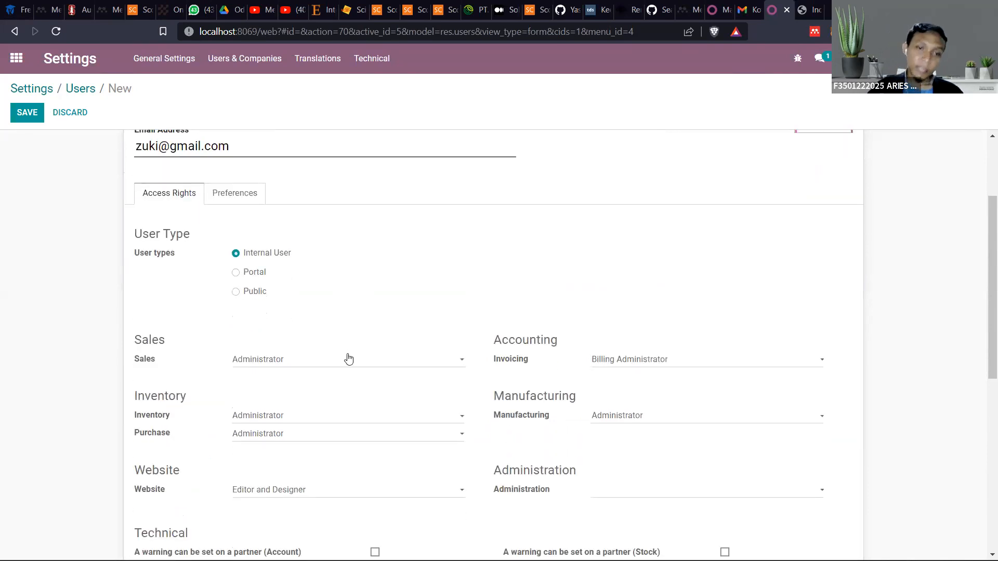
{"action": "scroll", "coordinate": [349, 360], "scroll_direction": "down", "scroll_amount": 1}
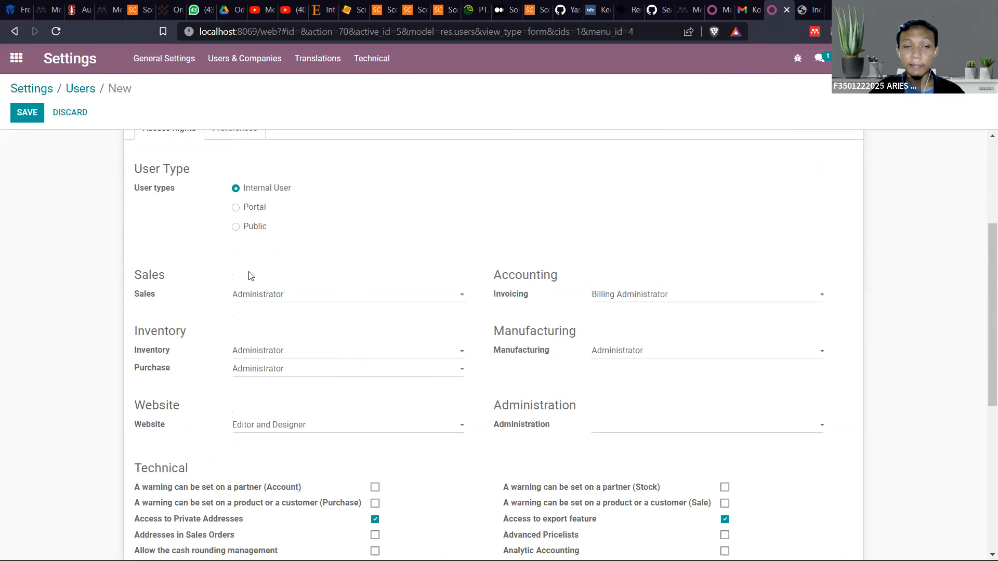
{"action": "scroll", "coordinate": [338, 319], "scroll_direction": "down", "scroll_amount": 2}
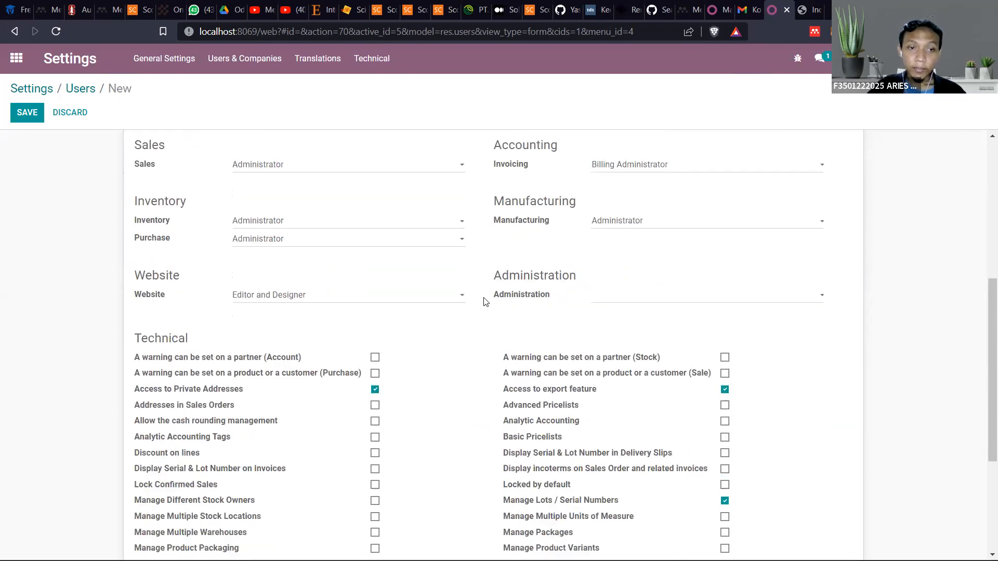
{"action": "left_click", "coordinate": [624, 300]}
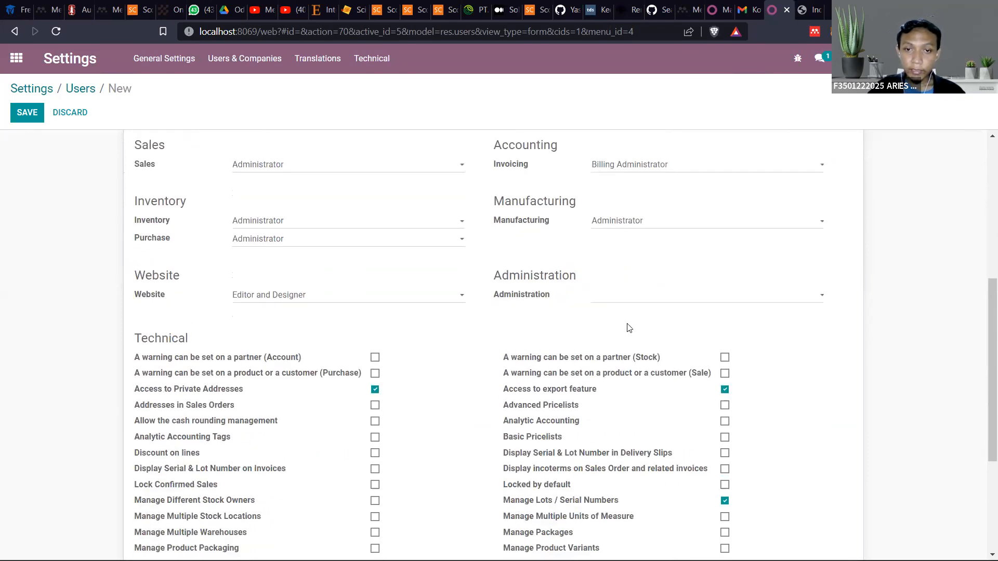
{"action": "left_click", "coordinate": [626, 327]}
Keep Billing Administrator as the Invoicing access level, save the new user and check the saved access rights
{"action": "scroll", "coordinate": [634, 312], "scroll_direction": "up", "scroll_amount": 3}
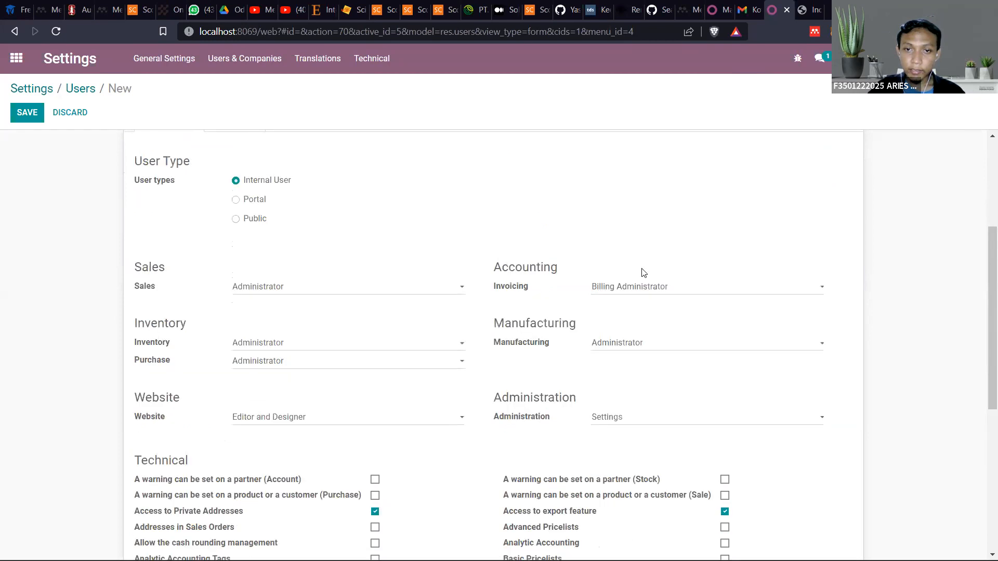
{"action": "left_click", "coordinate": [635, 297]}
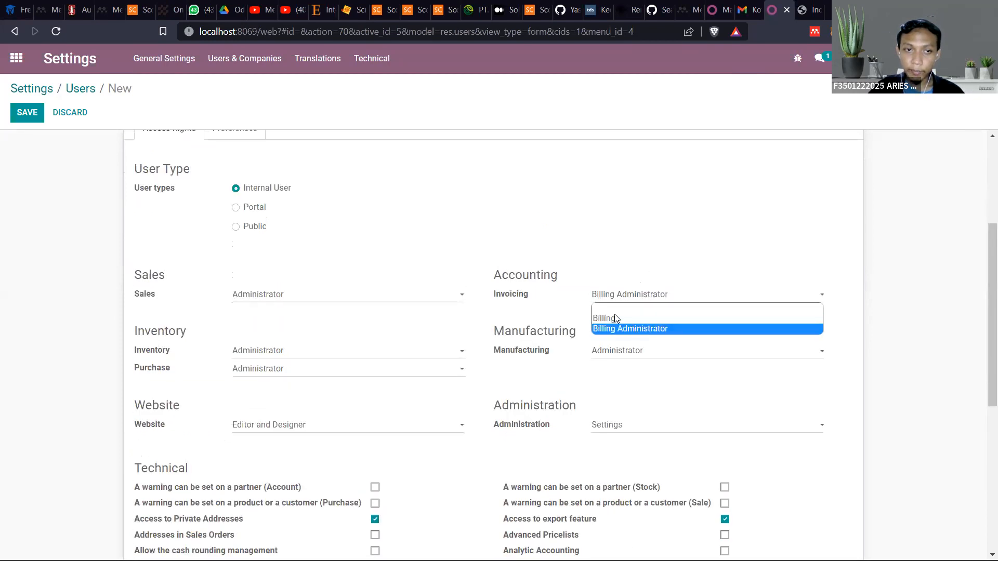
{"action": "left_click", "coordinate": [635, 329]}
{"action": "left_click", "coordinate": [24, 114]}
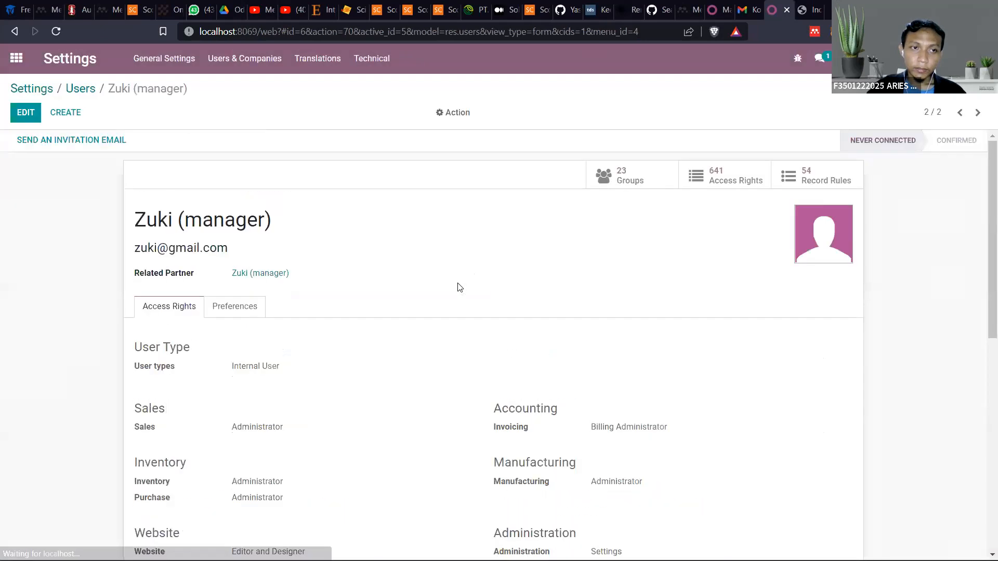
{"action": "scroll", "coordinate": [207, 318], "scroll_direction": "down", "scroll_amount": 4}
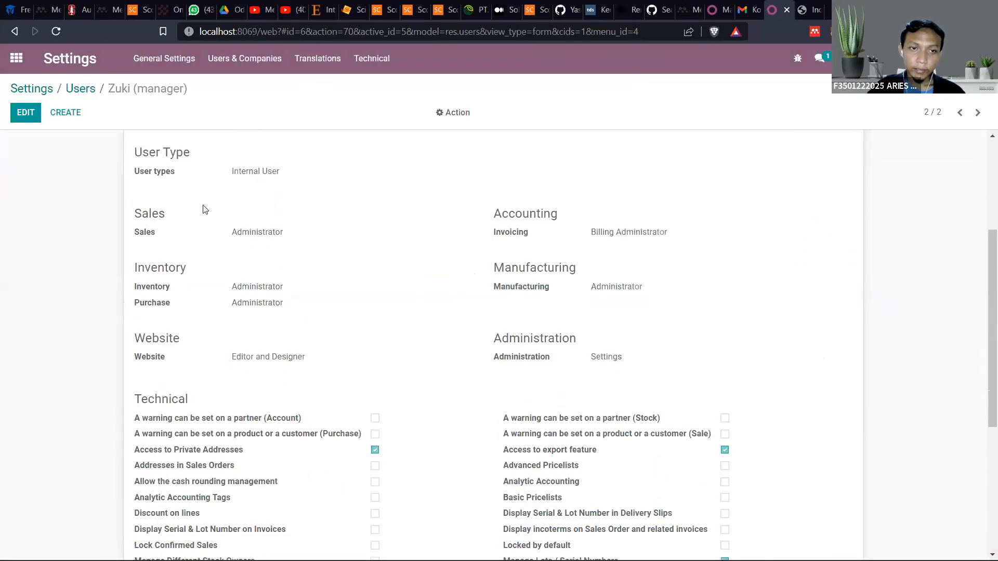
{"action": "scroll", "coordinate": [204, 211], "scroll_direction": "up", "scroll_amount": 3}
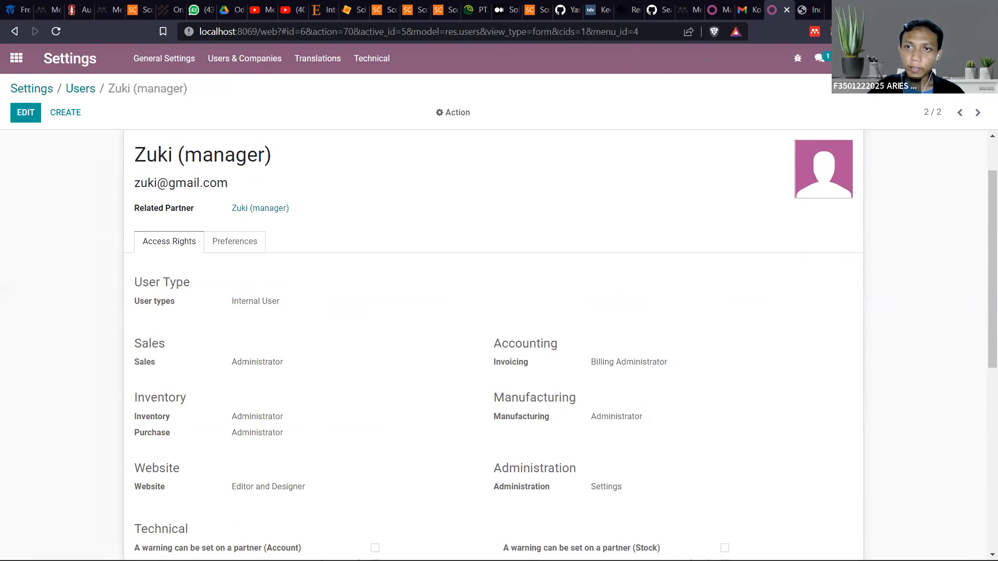
Open a private browser window beside the current one and load the Odoo login page on localhost:8069 in it
{"action": "left_click", "coordinate": [986, 32]}
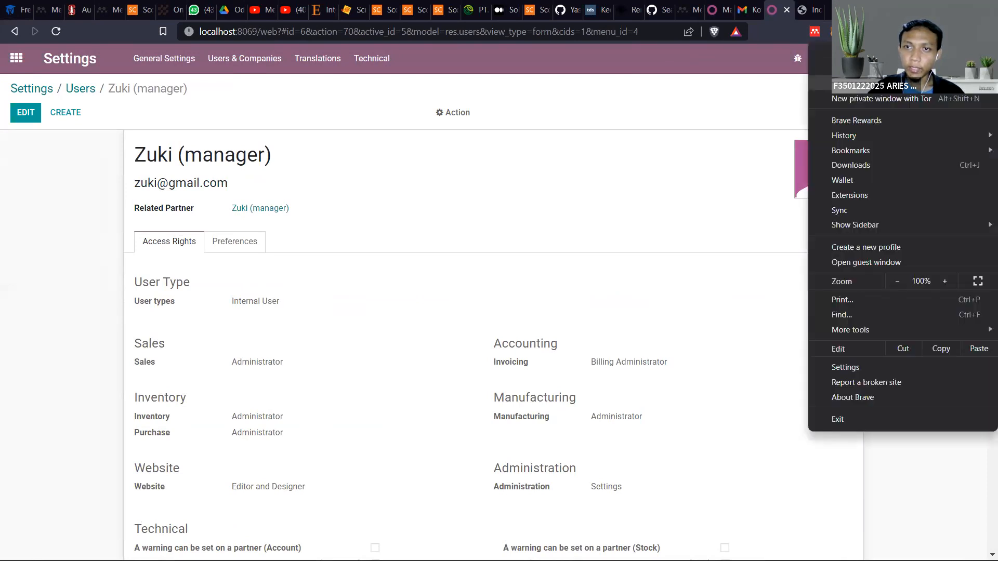
{"action": "left_click", "coordinate": [884, 83]}
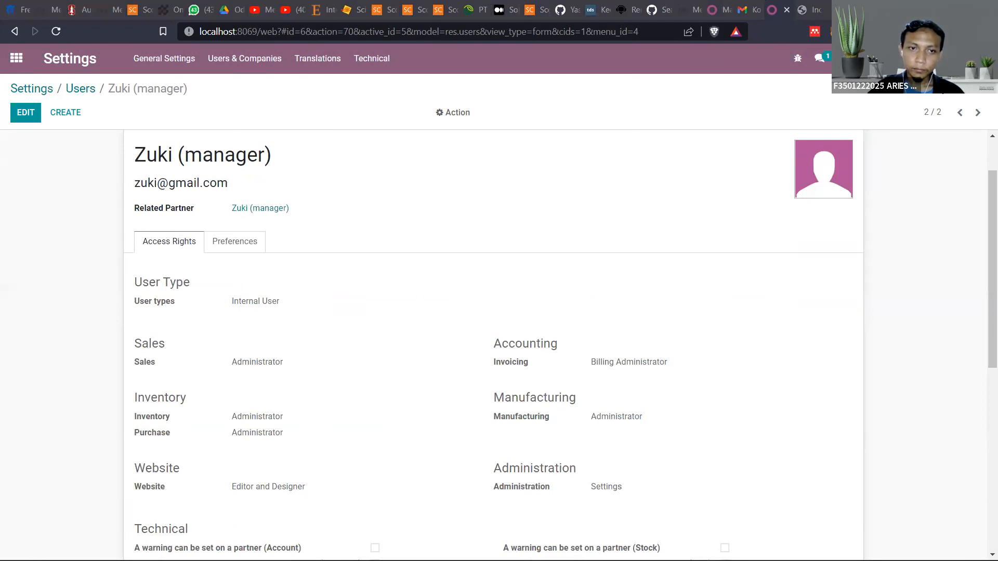
{"action": "key", "text": "super+Left"}
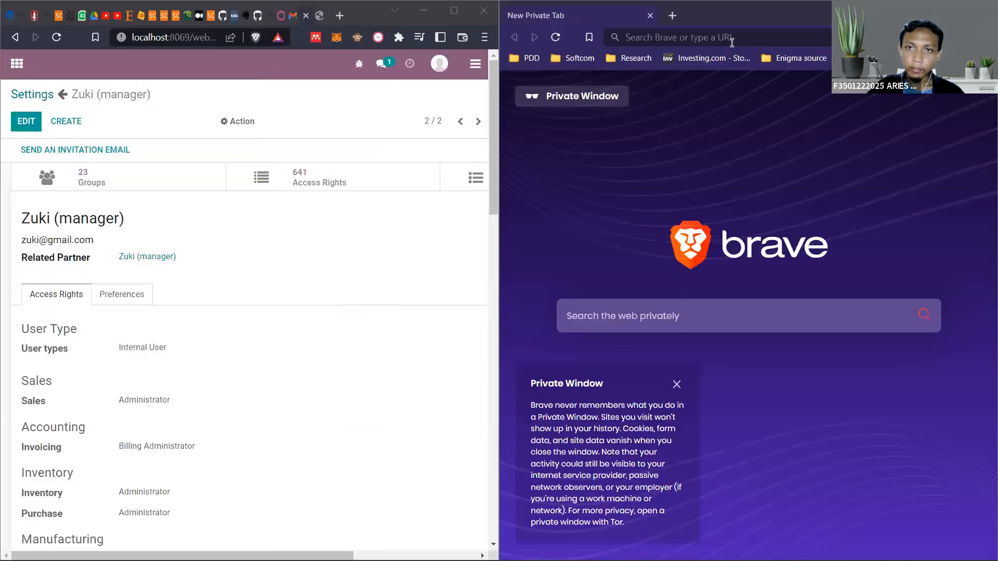
{"action": "left_click", "coordinate": [732, 41]}
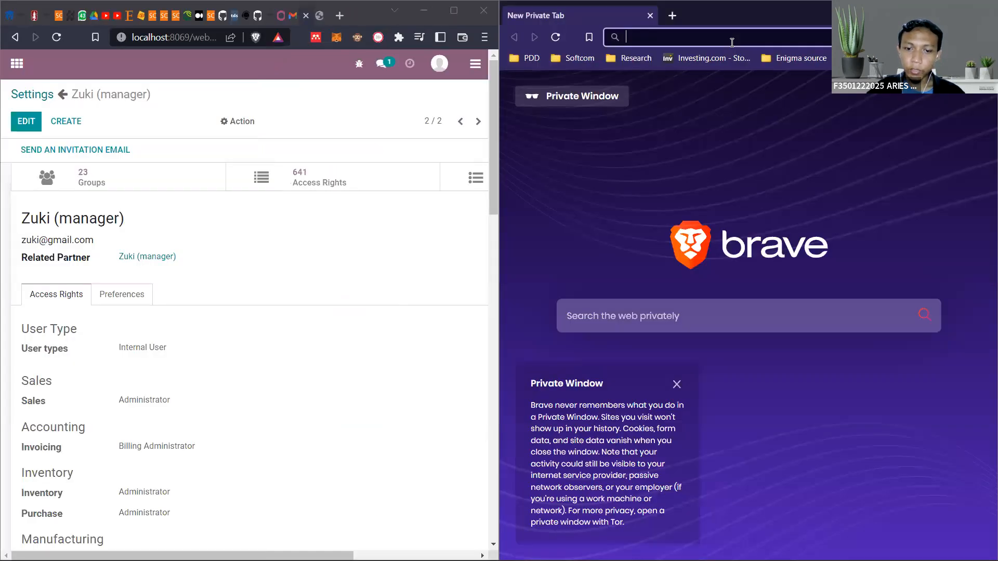
{"action": "type", "text": "local"}
{"action": "key", "text": "Return"}
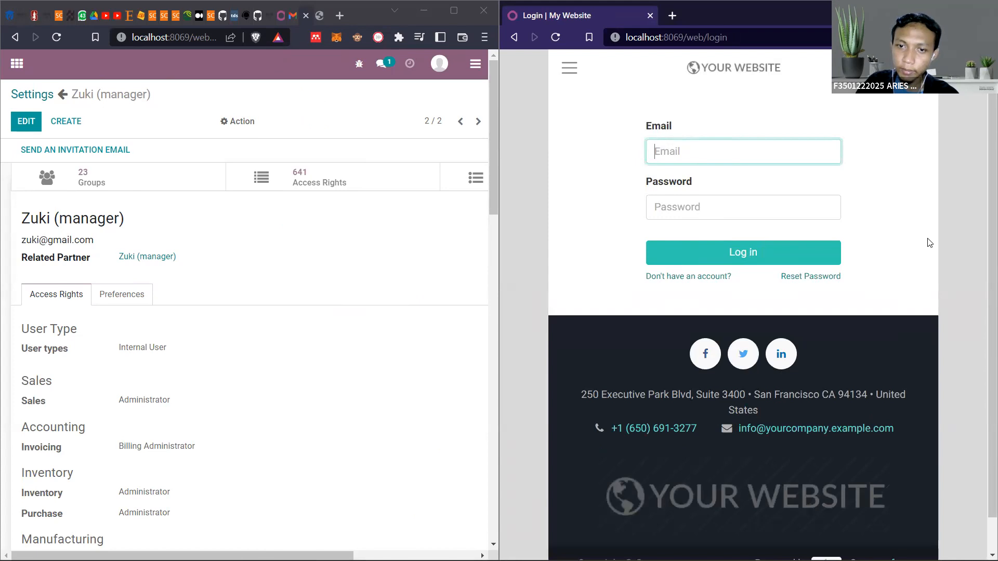
Return to the general settings from the manager's user record and open the list of users to manage
{"action": "scroll", "coordinate": [151, 245], "scroll_direction": "down", "scroll_amount": 7}
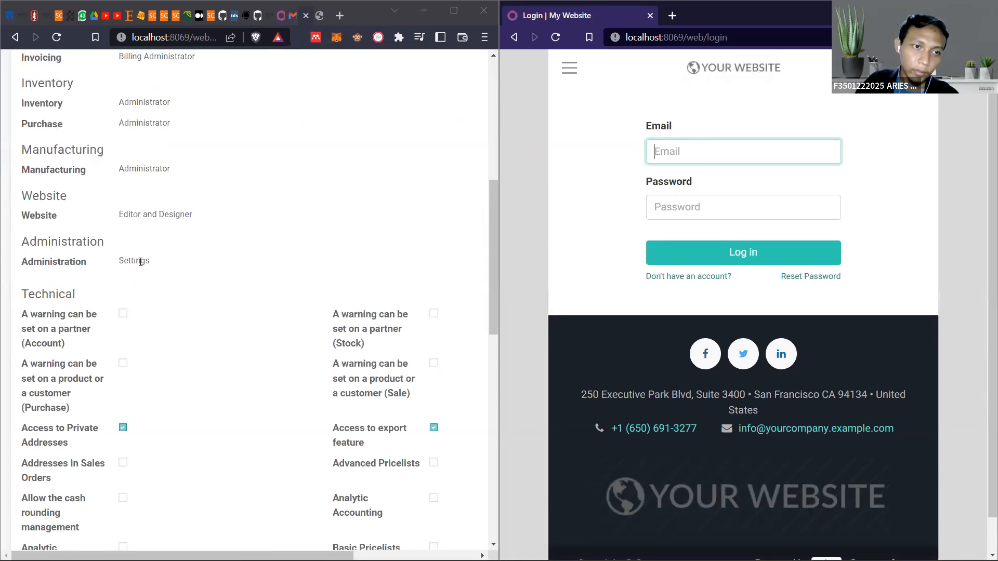
{"action": "scroll", "coordinate": [153, 242], "scroll_direction": "up", "scroll_amount": 7}
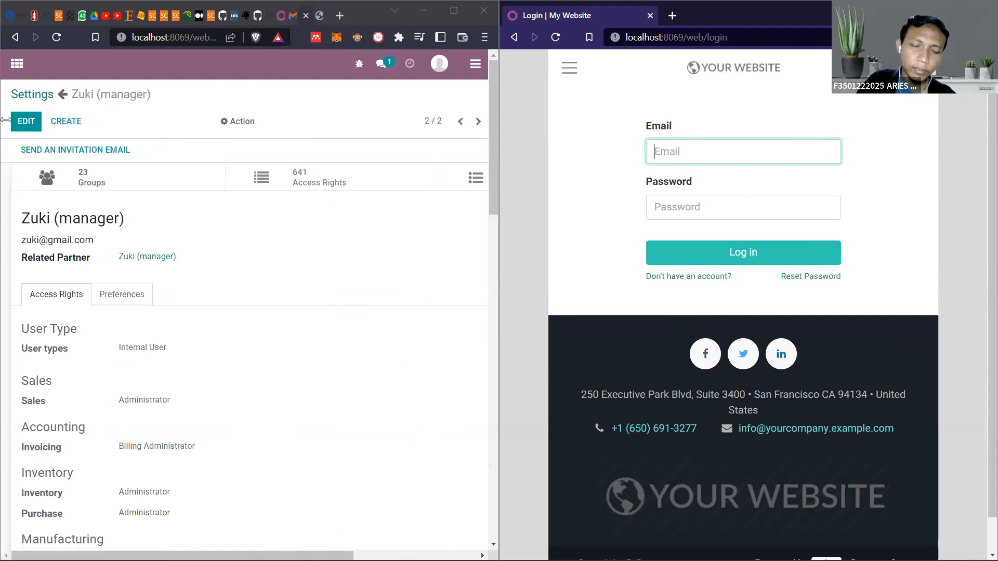
{"action": "left_click", "coordinate": [34, 100]}
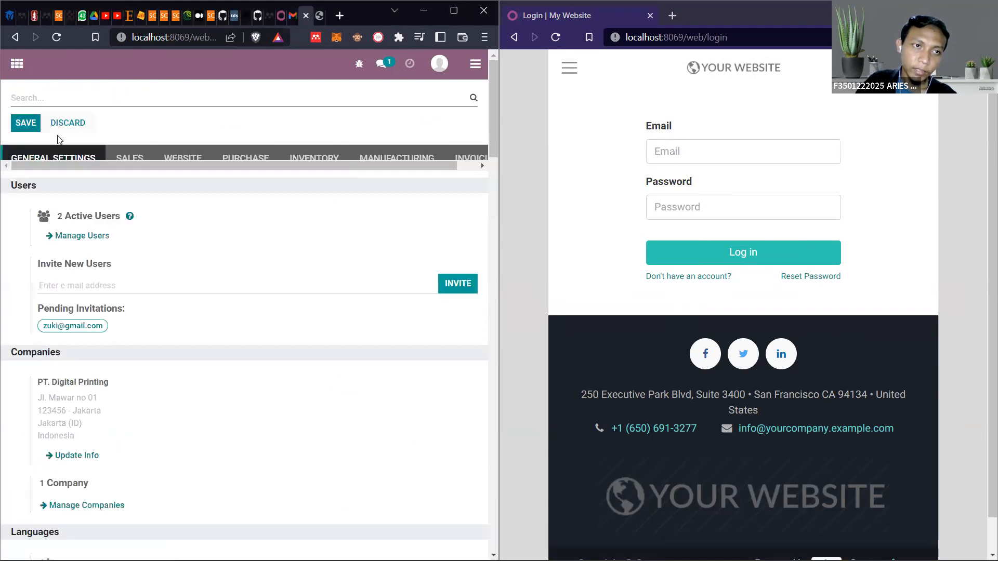
{"action": "scroll", "coordinate": [99, 217], "scroll_direction": "down", "scroll_amount": 4}
{"action": "scroll", "coordinate": [245, 174], "scroll_direction": "up", "scroll_amount": 4}
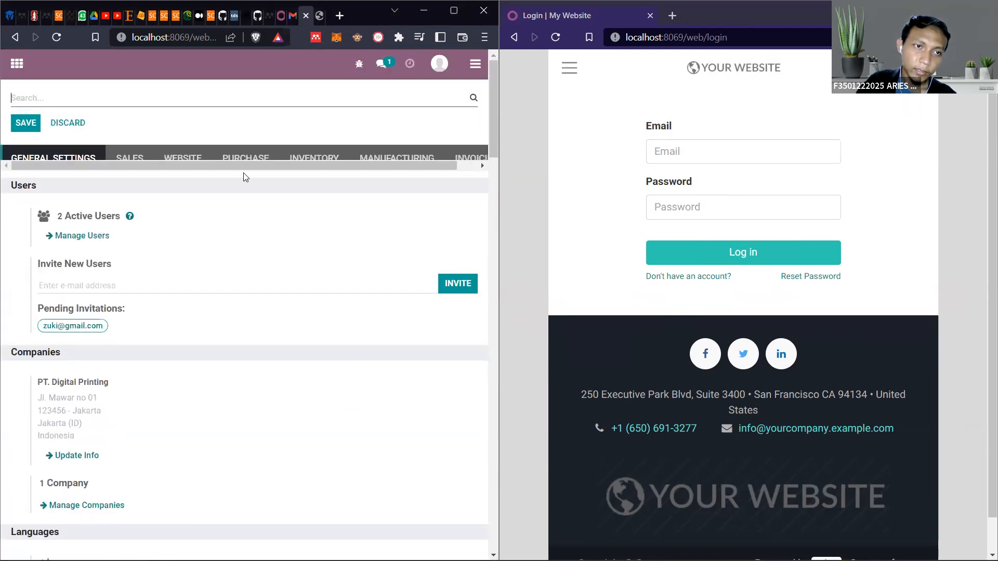
{"action": "left_click", "coordinate": [77, 238]}
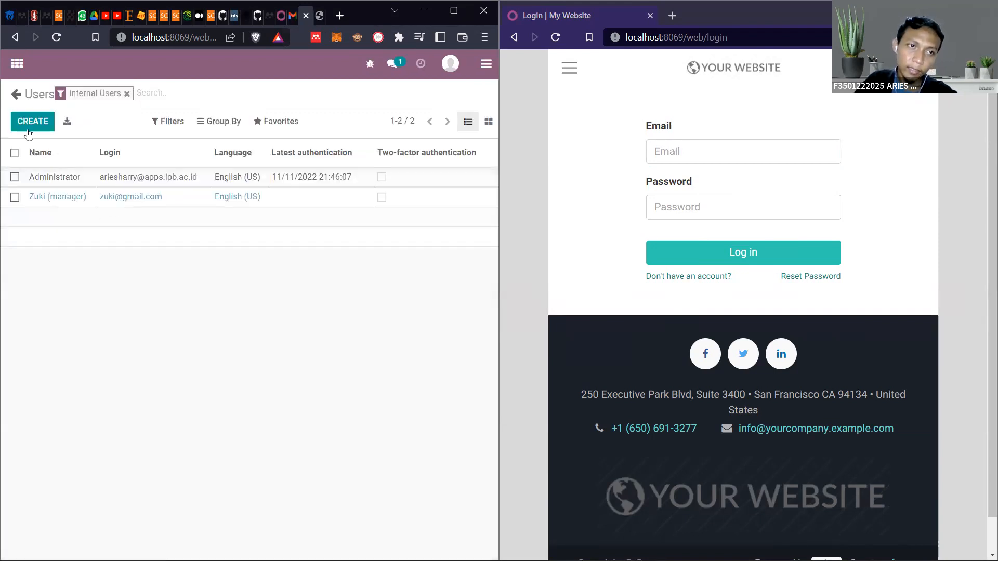
Create a new user, entering the staff member's name with the suffix "(Staff Purchase)" and their email address
{"action": "left_click", "coordinate": [29, 130]}
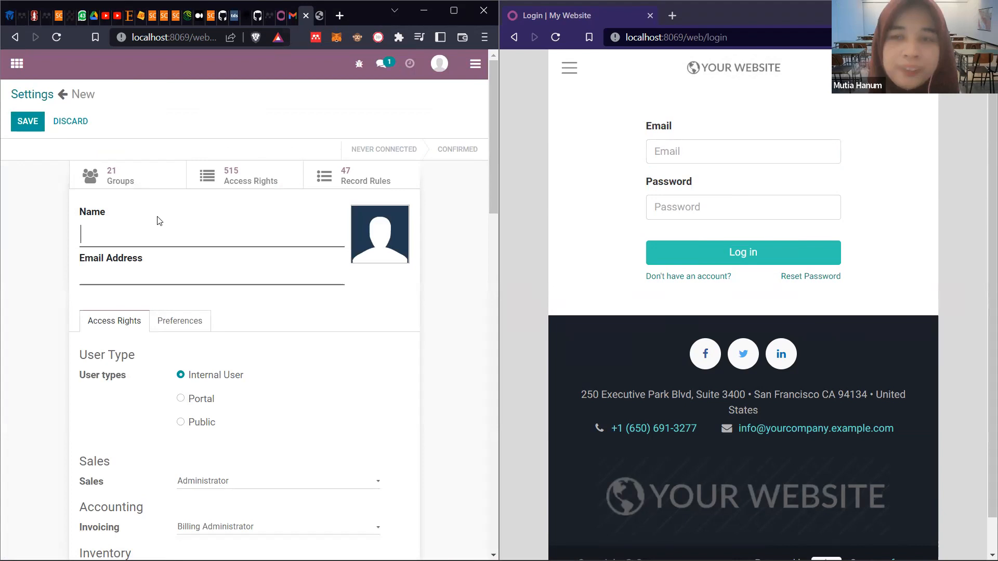
{"action": "type", "text": "Susi"}
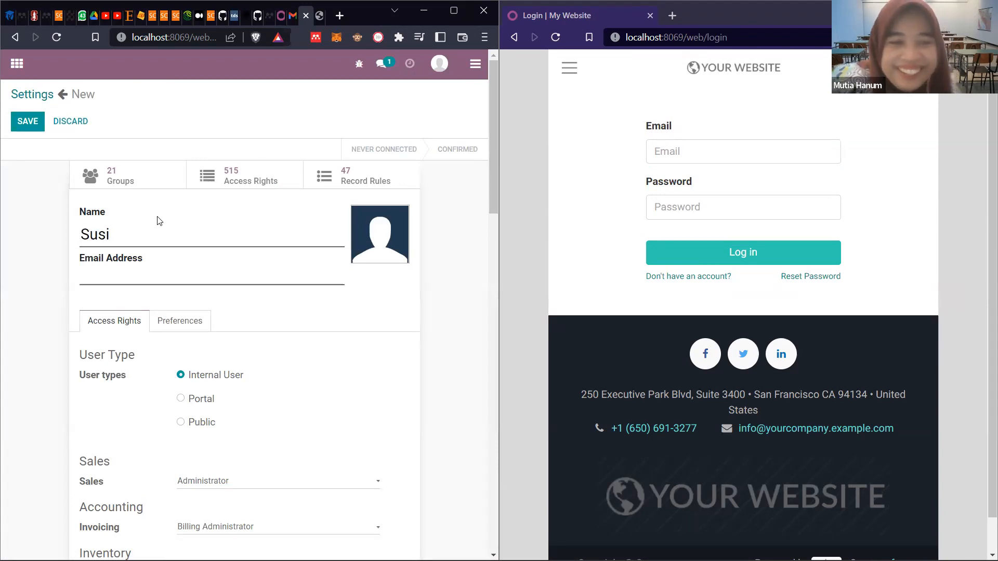
{"action": "type", "text": " (S"}
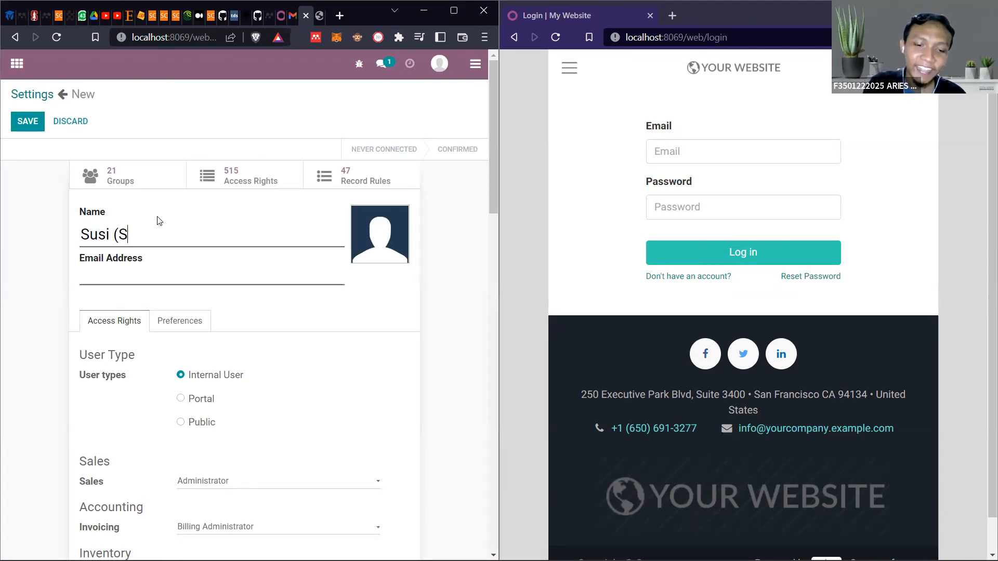
{"action": "type", "text": "taff Pu"}
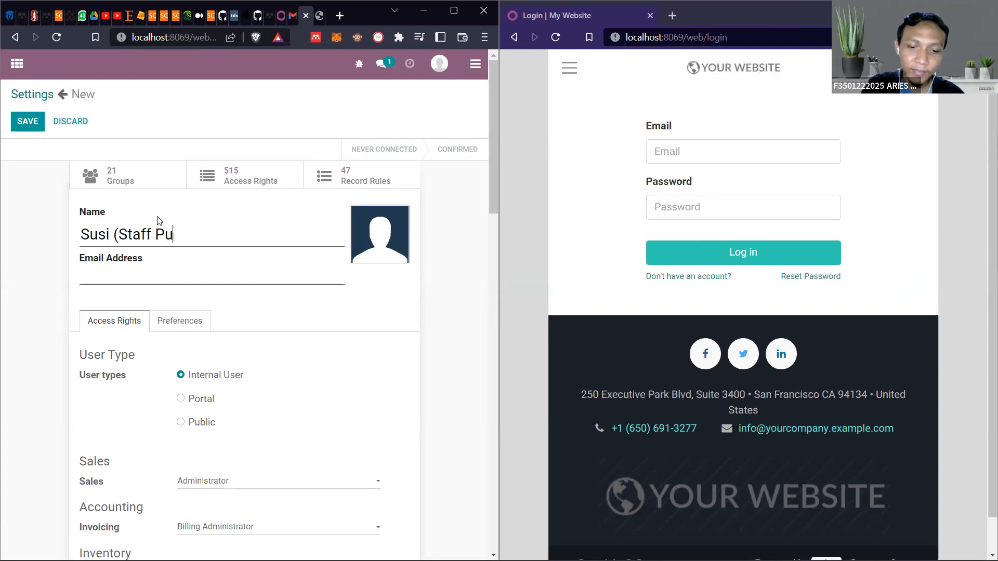
{"action": "type", "text": "rchase)"}
{"action": "left_click", "coordinate": [155, 270]}
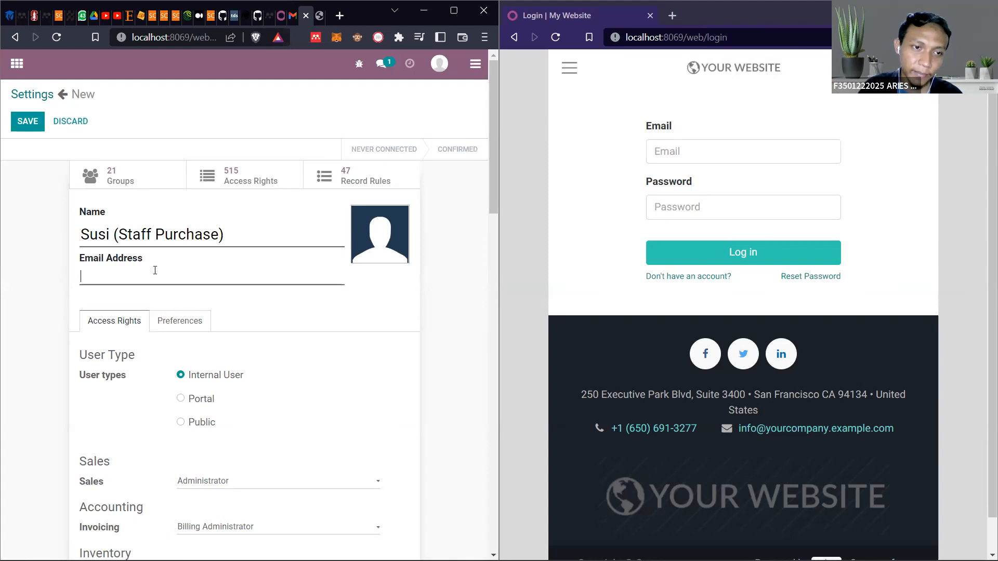
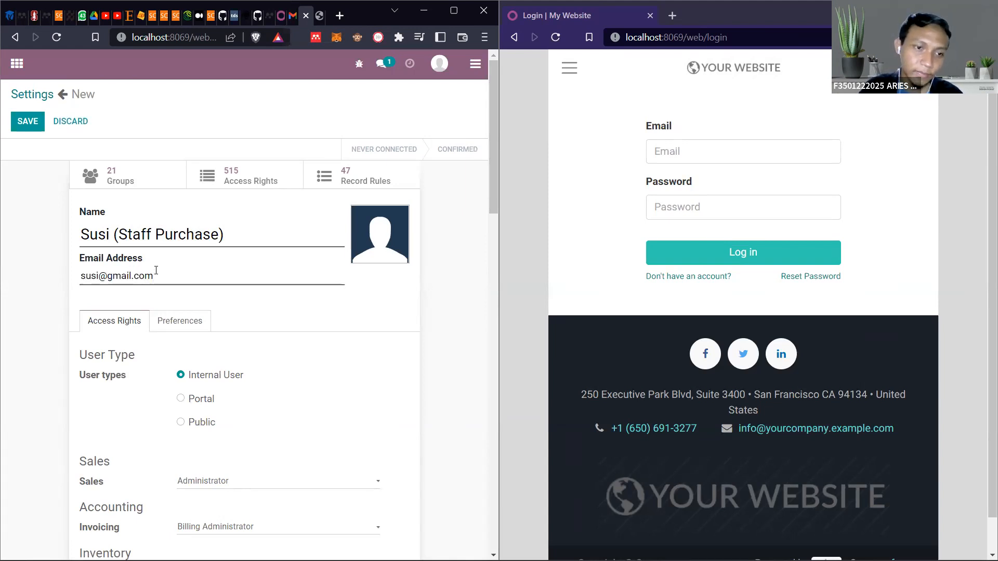
Set the Sales and Invoicing access levels of the new purchase staff user to blank
{"action": "scroll", "coordinate": [156, 270], "scroll_direction": "down", "scroll_amount": 3}
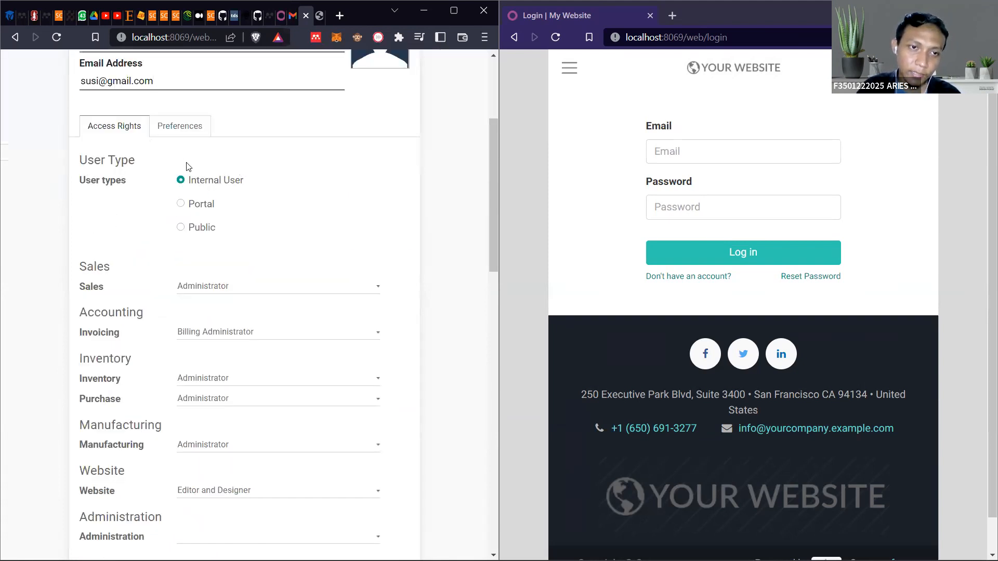
{"action": "scroll", "coordinate": [242, 197], "scroll_direction": "down", "scroll_amount": 2}
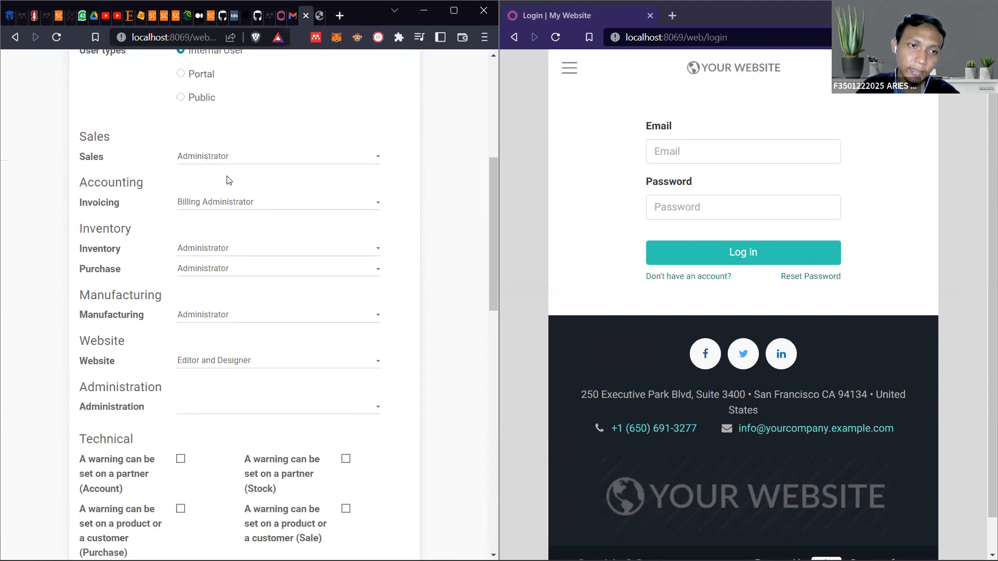
{"action": "left_click", "coordinate": [236, 157]}
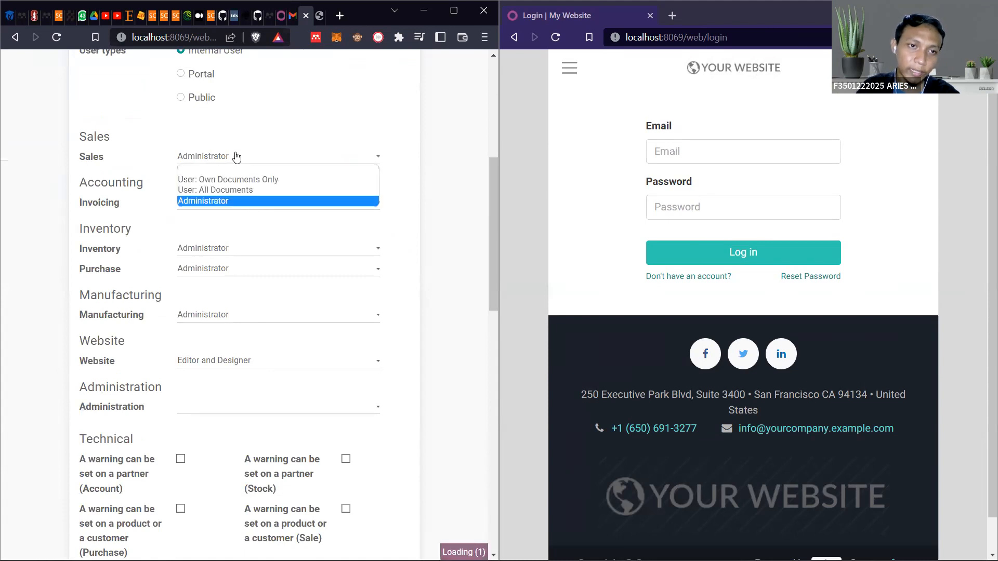
{"action": "left_click", "coordinate": [236, 168]}
{"action": "left_click", "coordinate": [200, 202]}
{"action": "left_click", "coordinate": [205, 217]}
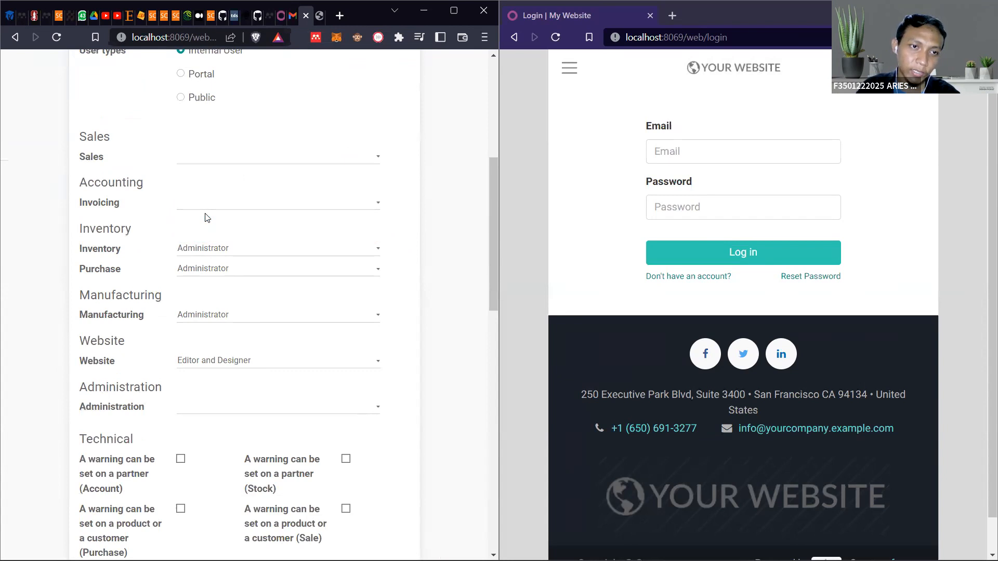
Set the purchase staff user's Inventory access level to User and leave the Manufacturing access level blank
{"action": "left_click", "coordinate": [207, 250]}
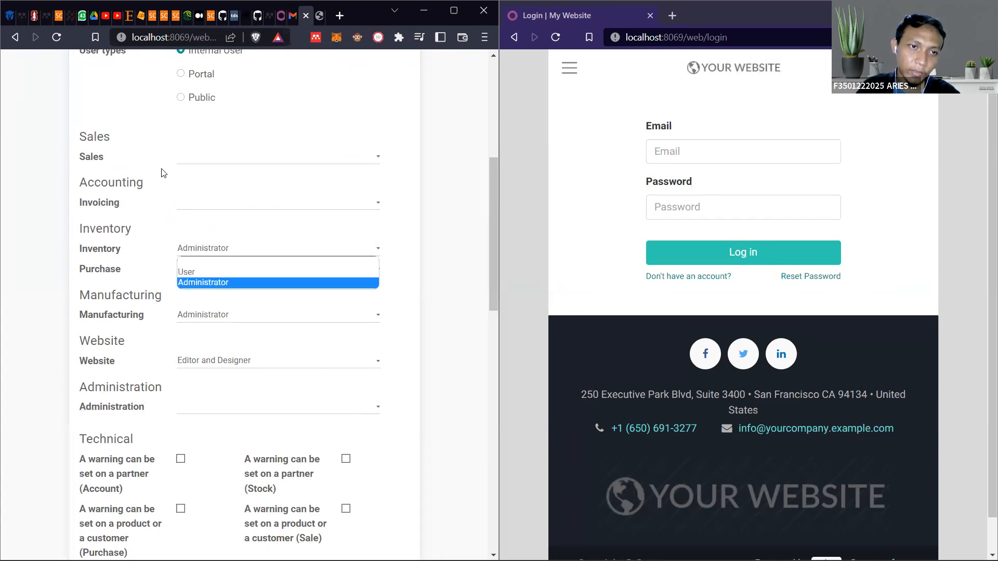
{"action": "left_click", "coordinate": [329, 130]}
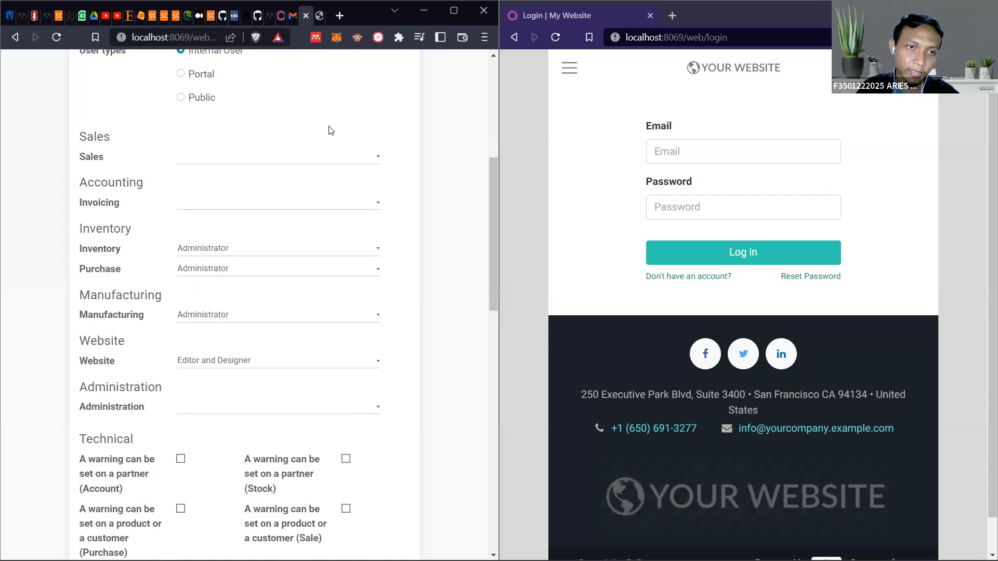
{"action": "left_click", "coordinate": [203, 254]}
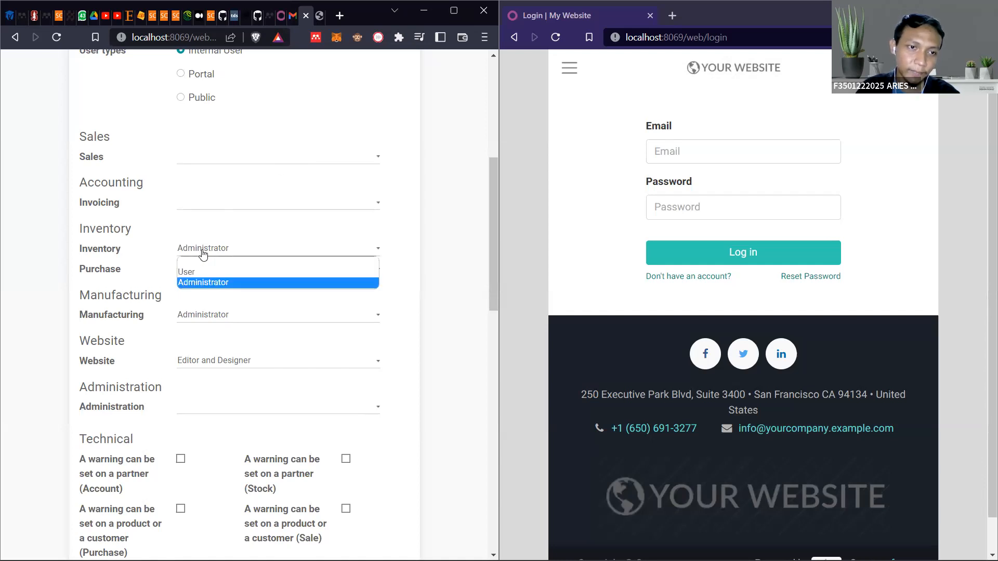
{"action": "left_click", "coordinate": [202, 272]}
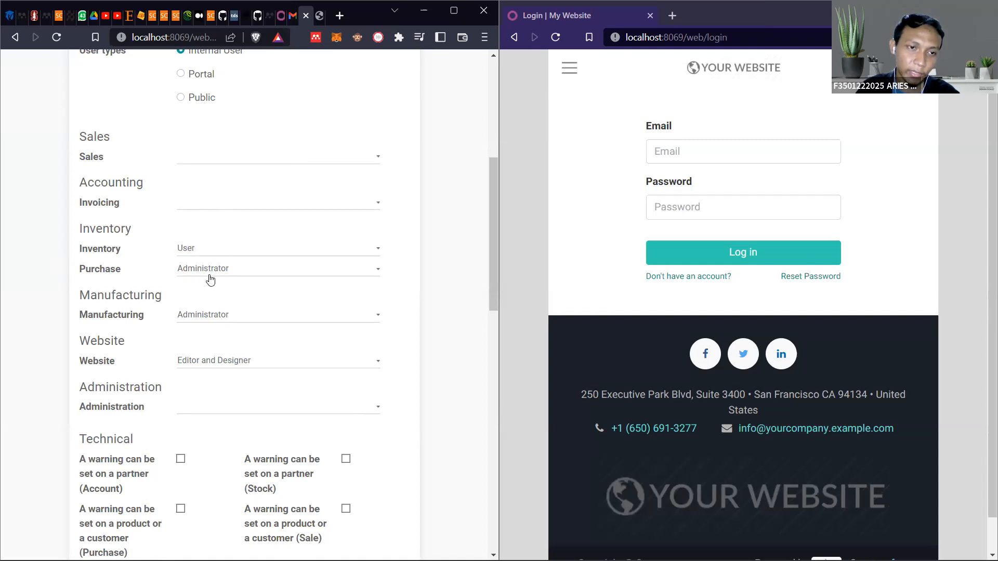
{"action": "left_click", "coordinate": [197, 315]}
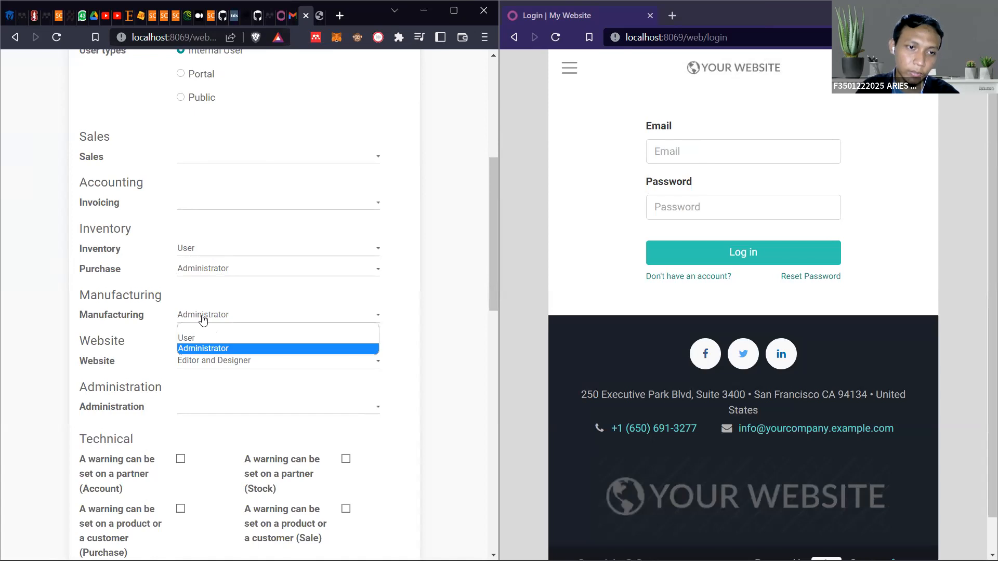
{"action": "left_click", "coordinate": [209, 325]}
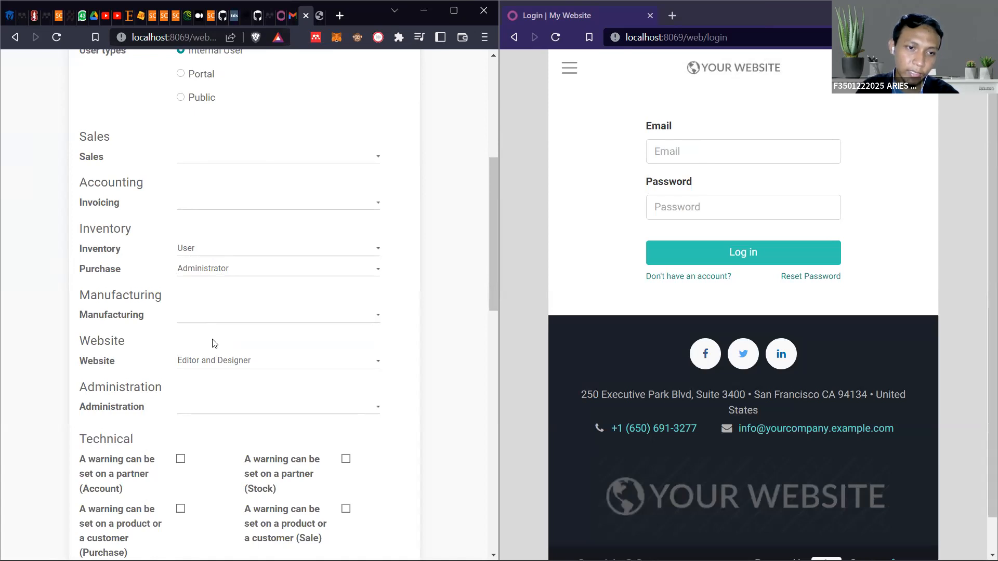
Try User as the Purchase access level and restore it to Administrator
{"action": "scroll", "coordinate": [209, 318], "scroll_direction": "up", "scroll_amount": 1}
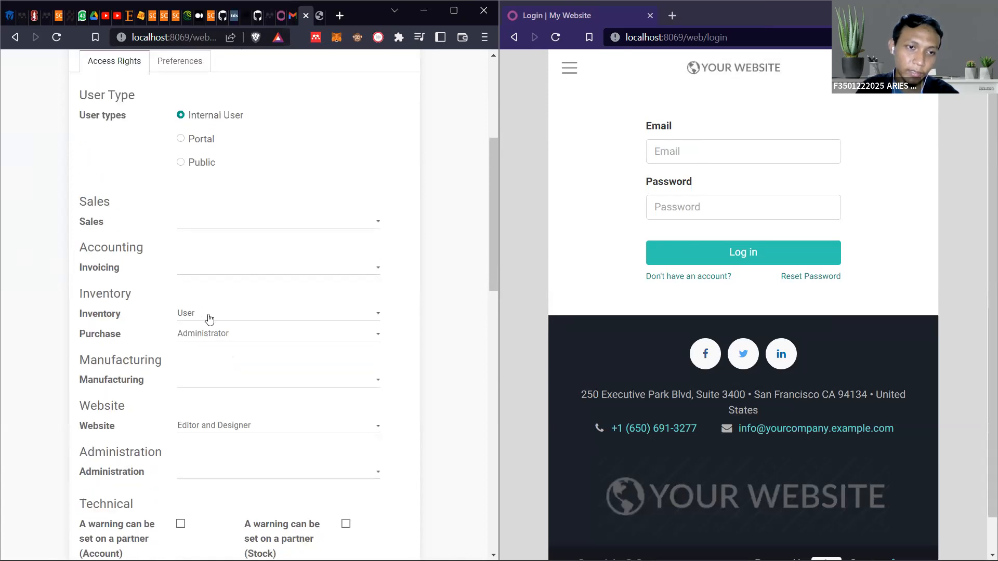
{"action": "scroll", "coordinate": [208, 318], "scroll_direction": "down", "scroll_amount": 1}
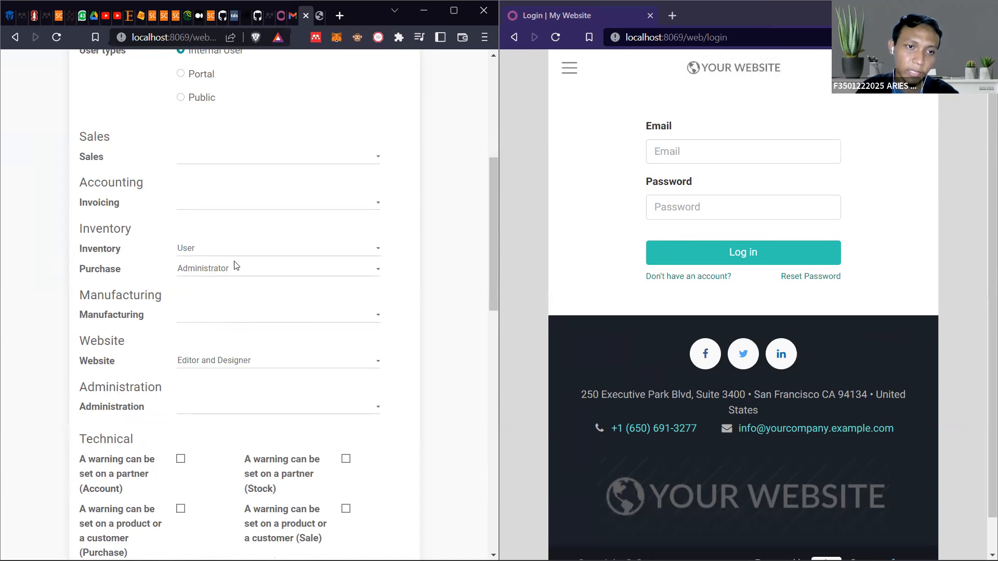
{"action": "scroll", "coordinate": [168, 189], "scroll_direction": "up", "scroll_amount": 3}
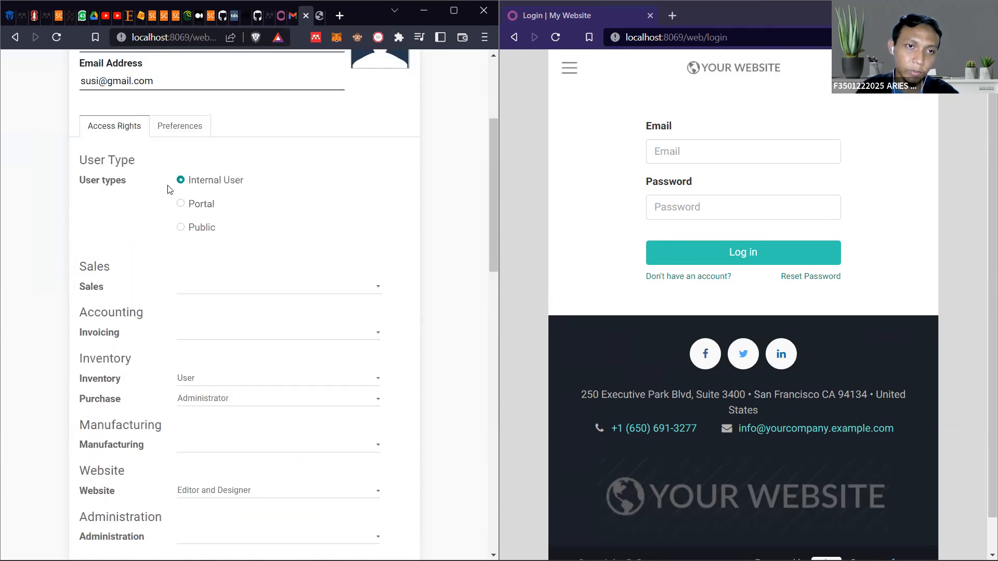
{"action": "scroll", "coordinate": [187, 249], "scroll_direction": "down", "scroll_amount": 3}
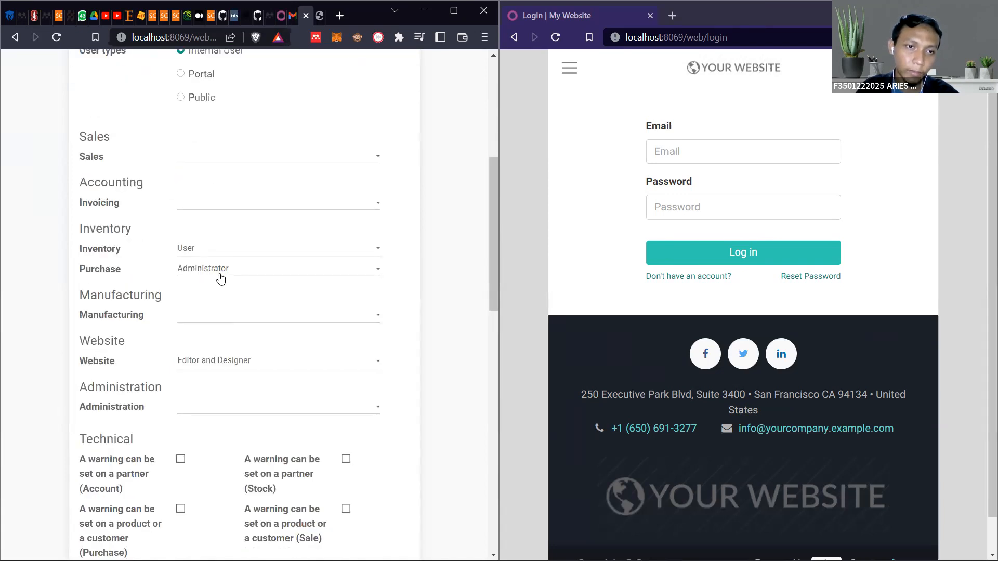
{"action": "left_click", "coordinate": [213, 272]}
{"action": "left_click", "coordinate": [215, 292]}
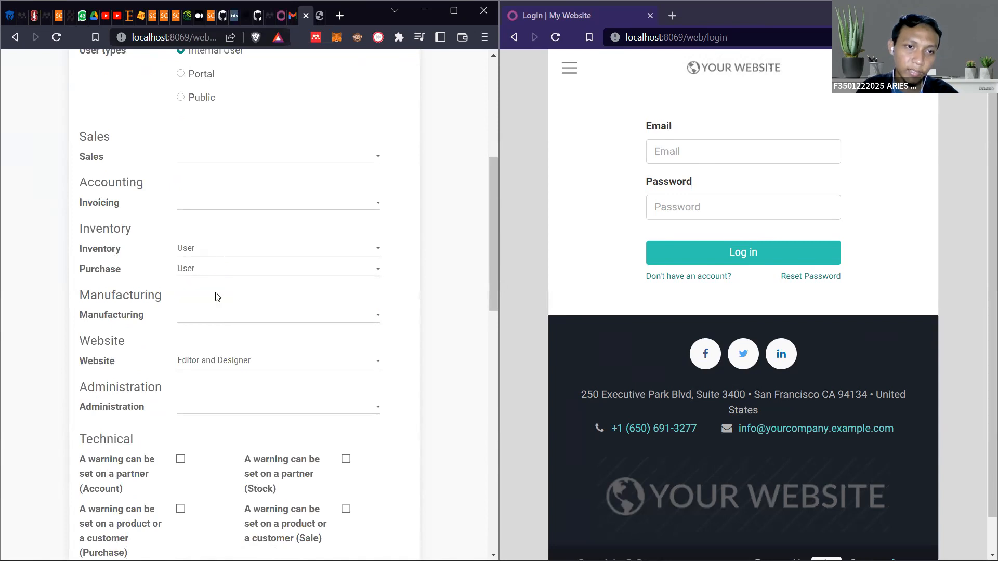
{"action": "left_click", "coordinate": [202, 270]}
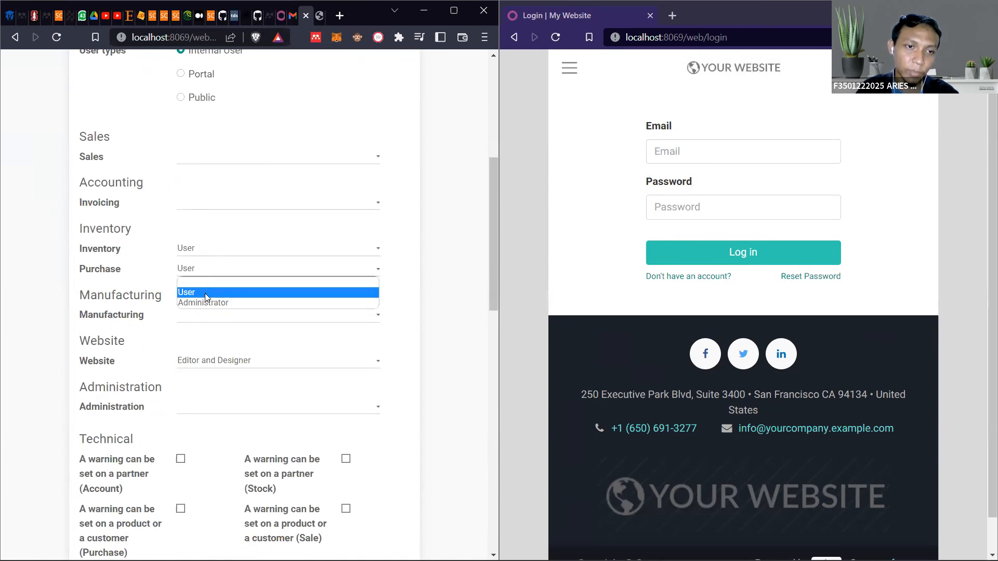
{"action": "left_click", "coordinate": [207, 302]}
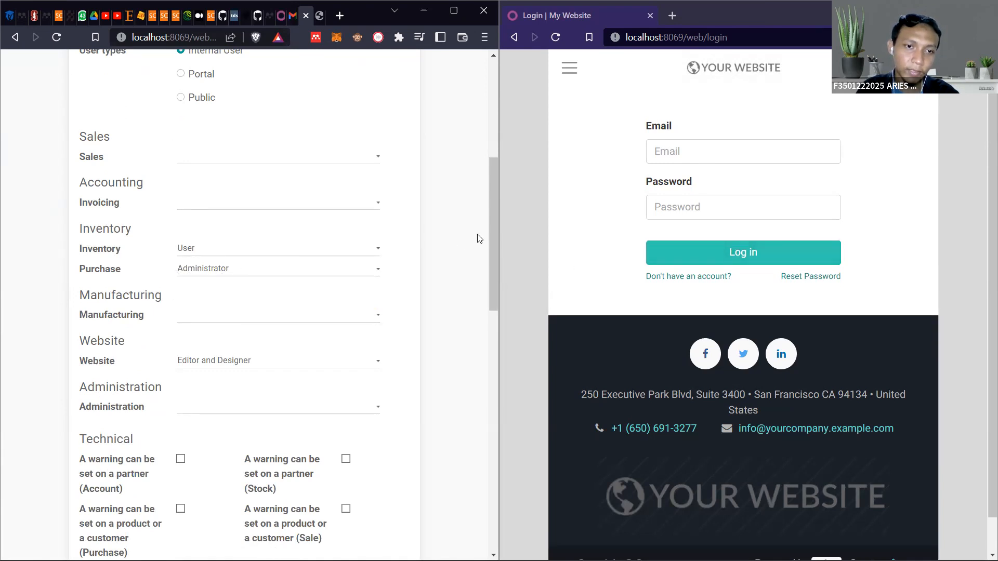
Review the purchase staff user's access rights and save the new user record
{"action": "scroll", "coordinate": [227, 290], "scroll_direction": "up", "scroll_amount": 3}
{"action": "scroll", "coordinate": [229, 290], "scroll_direction": "up", "scroll_amount": 4}
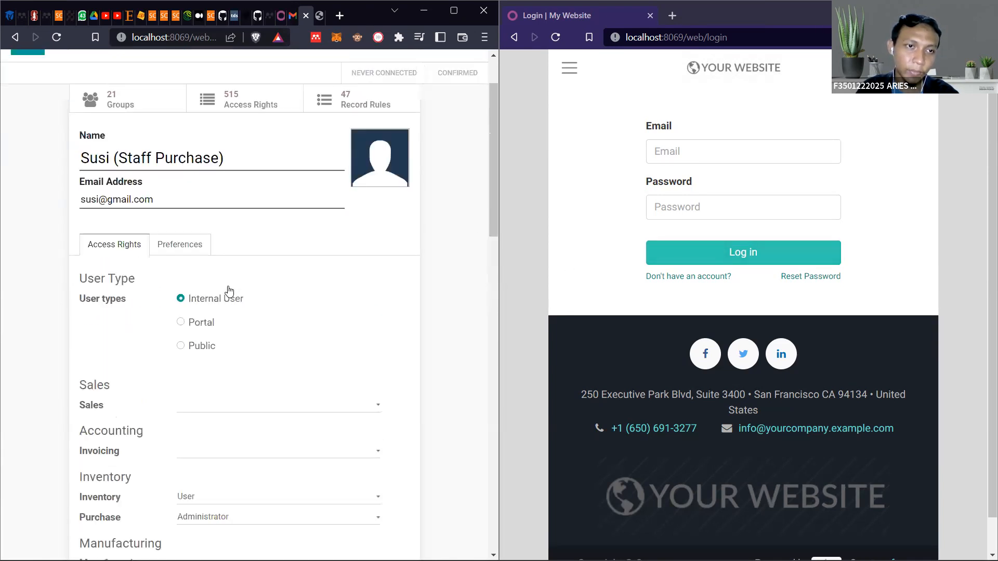
{"action": "scroll", "coordinate": [227, 232], "scroll_direction": "down", "scroll_amount": 2}
{"action": "scroll", "coordinate": [226, 232], "scroll_direction": "down", "scroll_amount": 3}
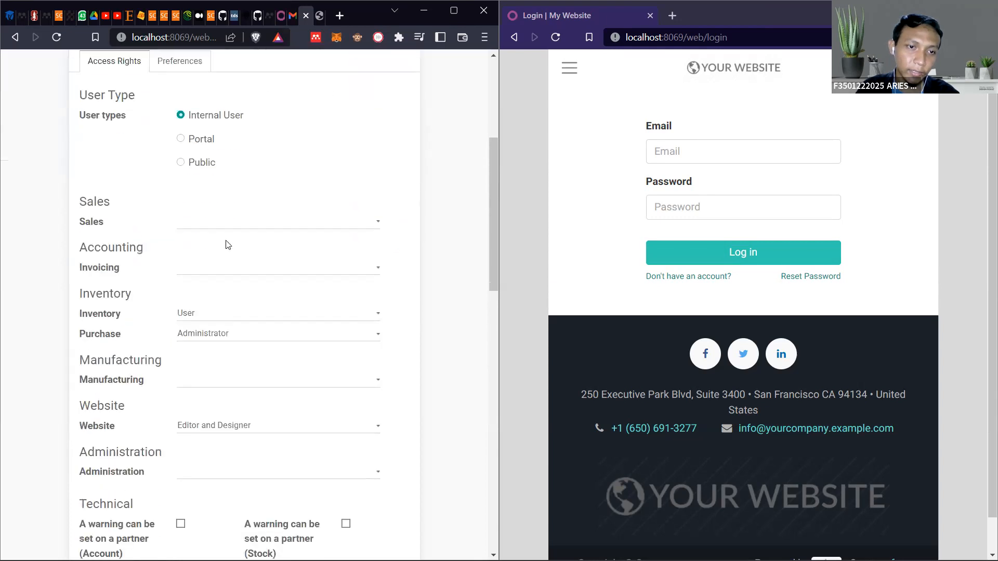
{"action": "scroll", "coordinate": [216, 197], "scroll_direction": "up", "scroll_amount": 2}
{"action": "scroll", "coordinate": [225, 185], "scroll_direction": "down", "scroll_amount": 2}
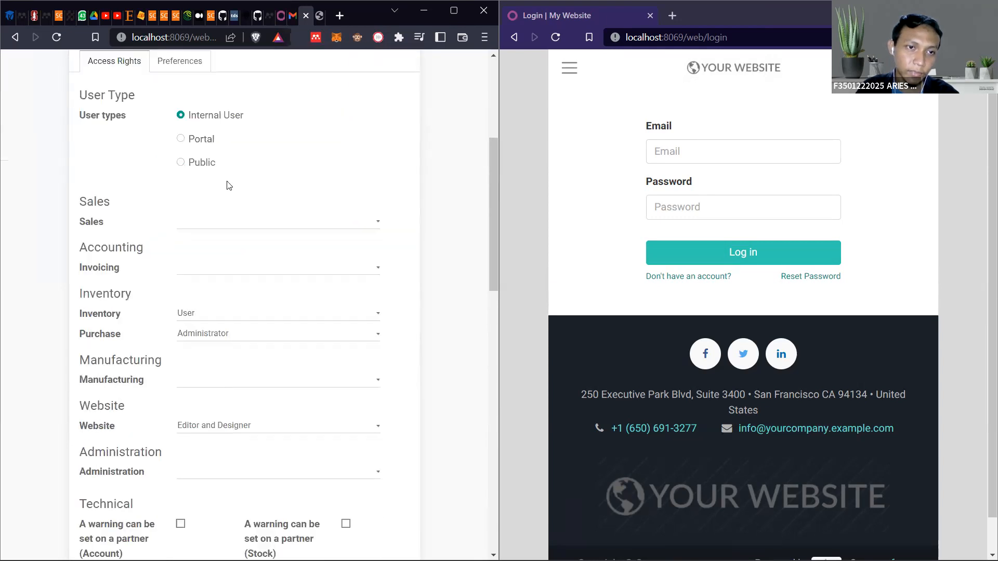
{"action": "scroll", "coordinate": [254, 203], "scroll_direction": "down", "scroll_amount": 2}
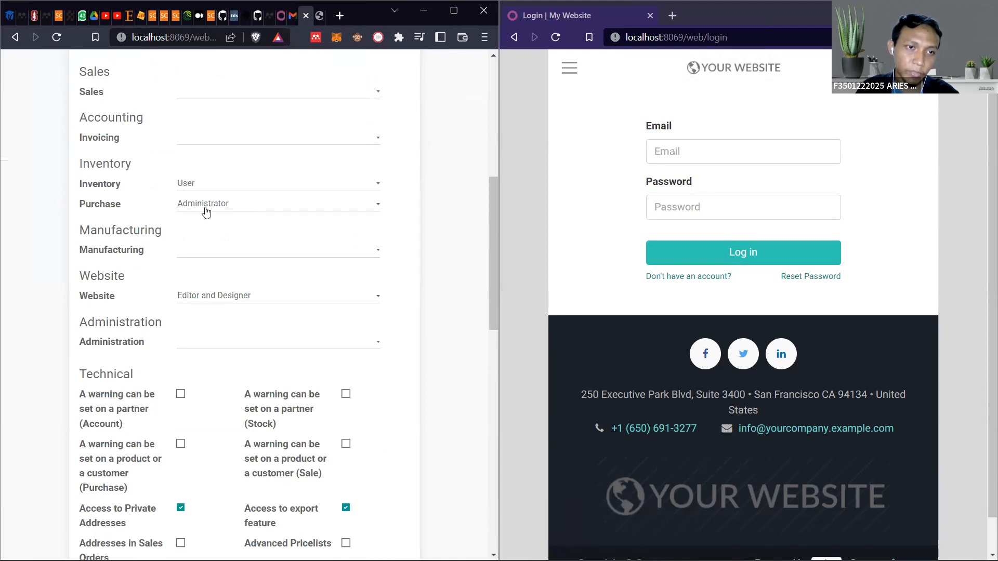
{"action": "scroll", "coordinate": [210, 216], "scroll_direction": "up", "scroll_amount": 5}
{"action": "left_click", "coordinate": [27, 58]}
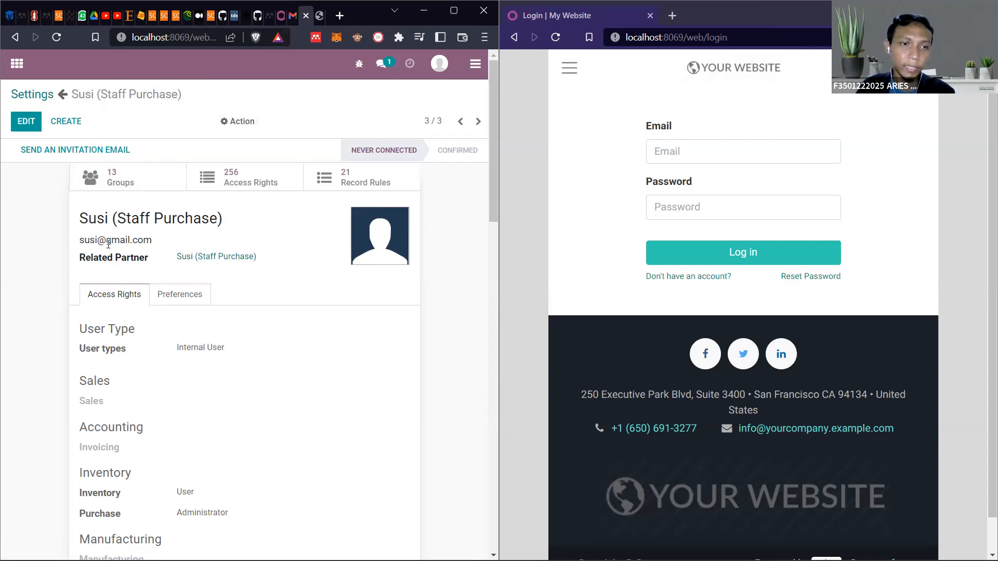
Set a new account password for the purchase staff user and dismiss the browser's offer to update the saved password
{"action": "left_click", "coordinate": [228, 122]}
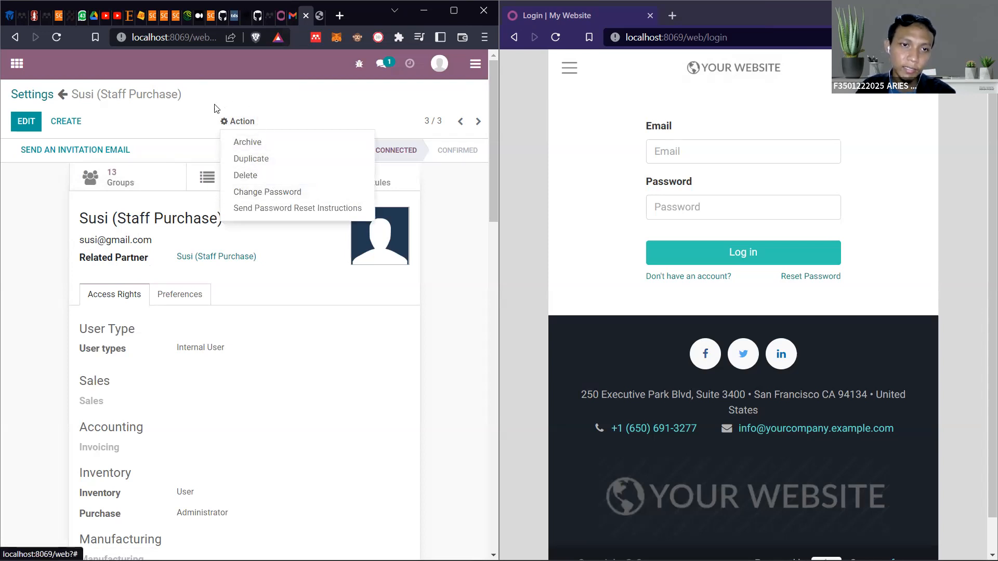
{"action": "left_click", "coordinate": [231, 128]}
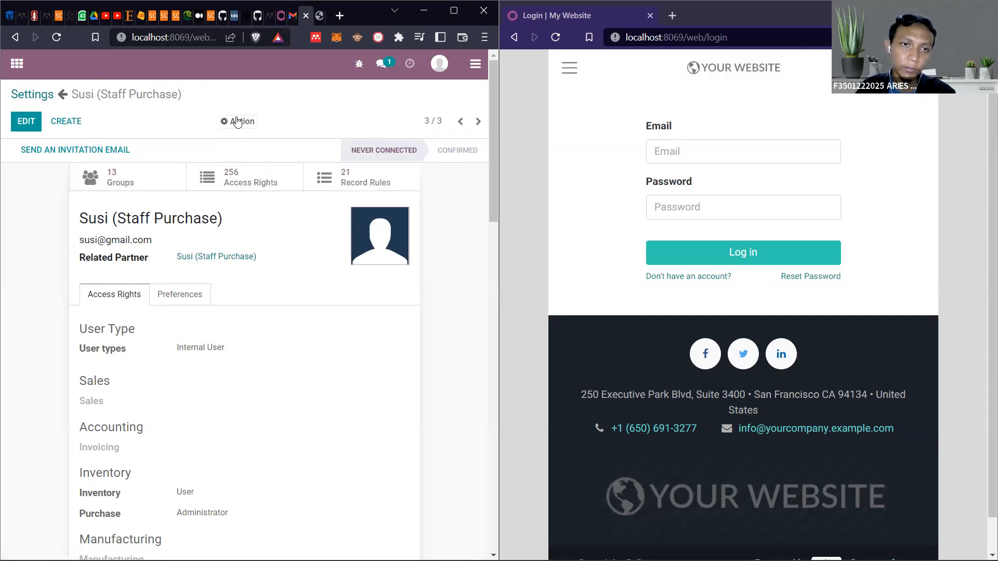
{"action": "left_click", "coordinate": [237, 121]}
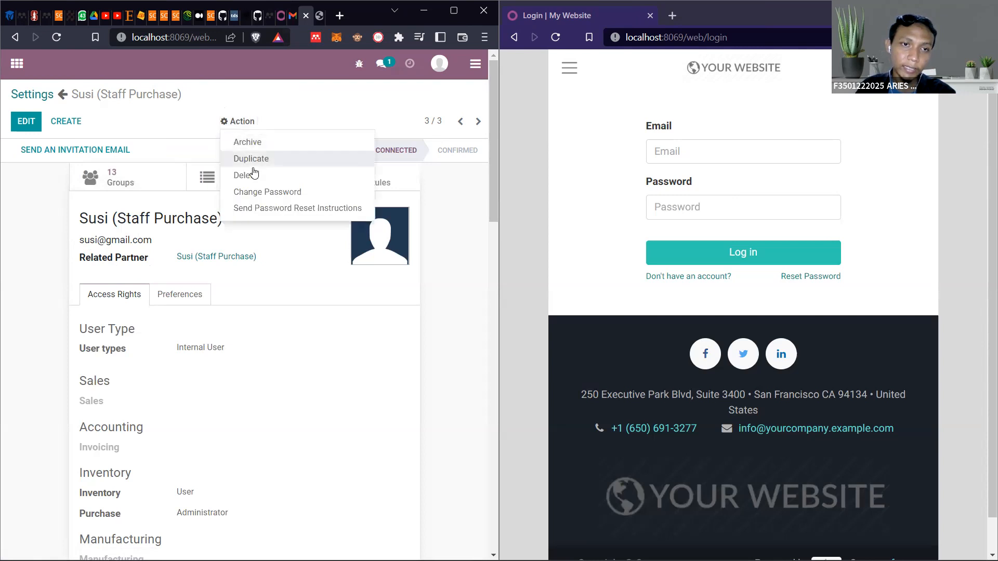
{"action": "left_click", "coordinate": [268, 193]}
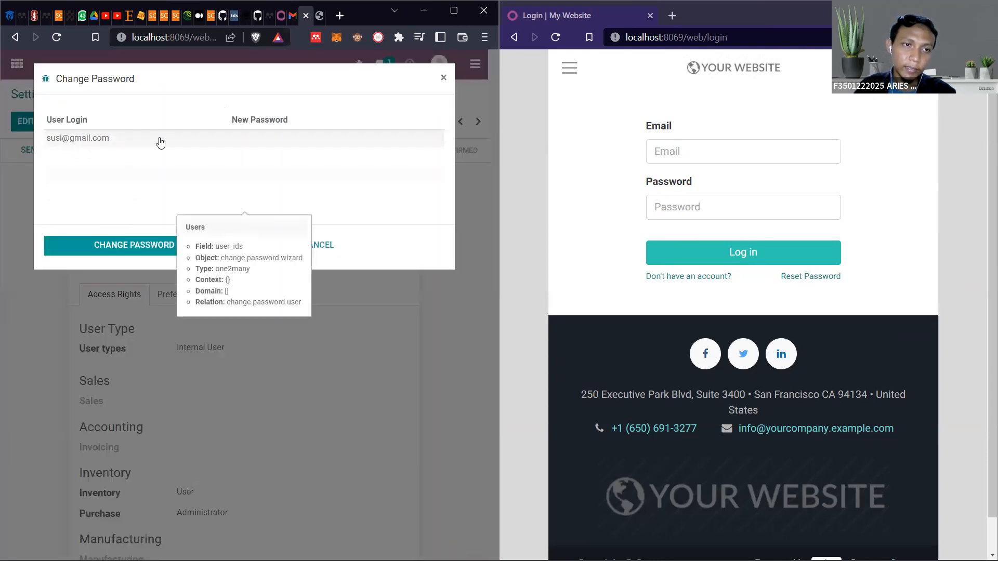
{"action": "left_click", "coordinate": [271, 140]}
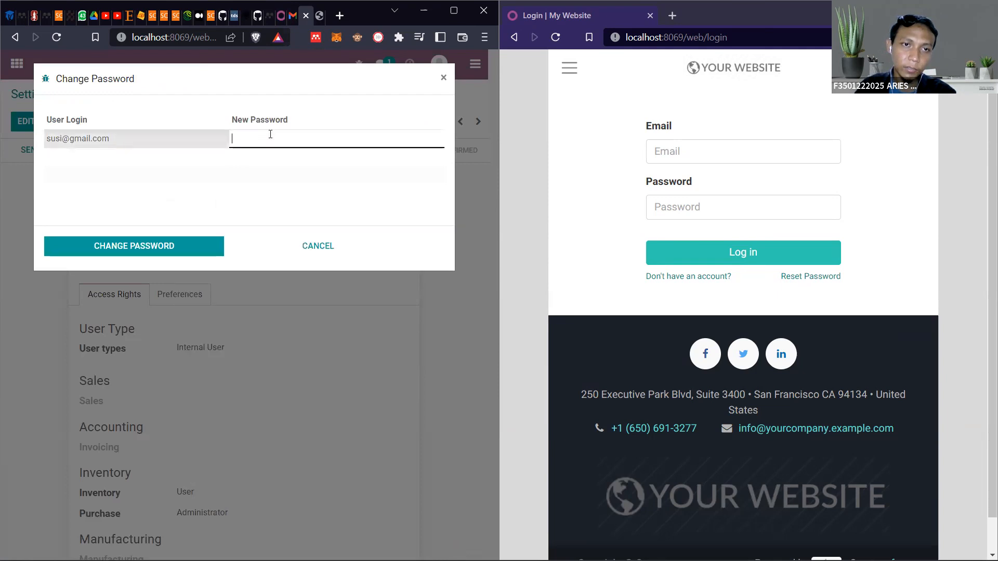
{"action": "type", "text": "•••••••"}
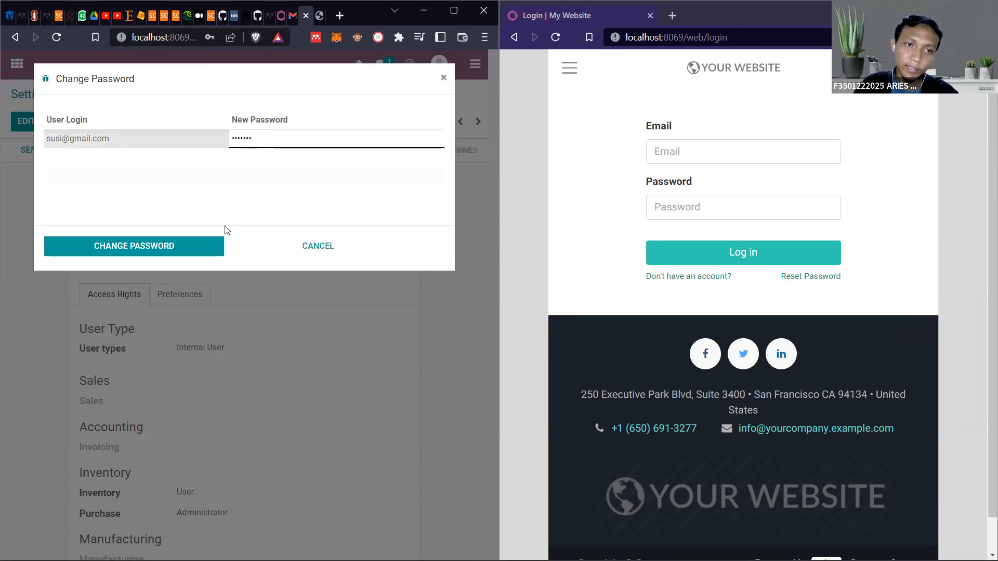
{"action": "left_click", "coordinate": [201, 244]}
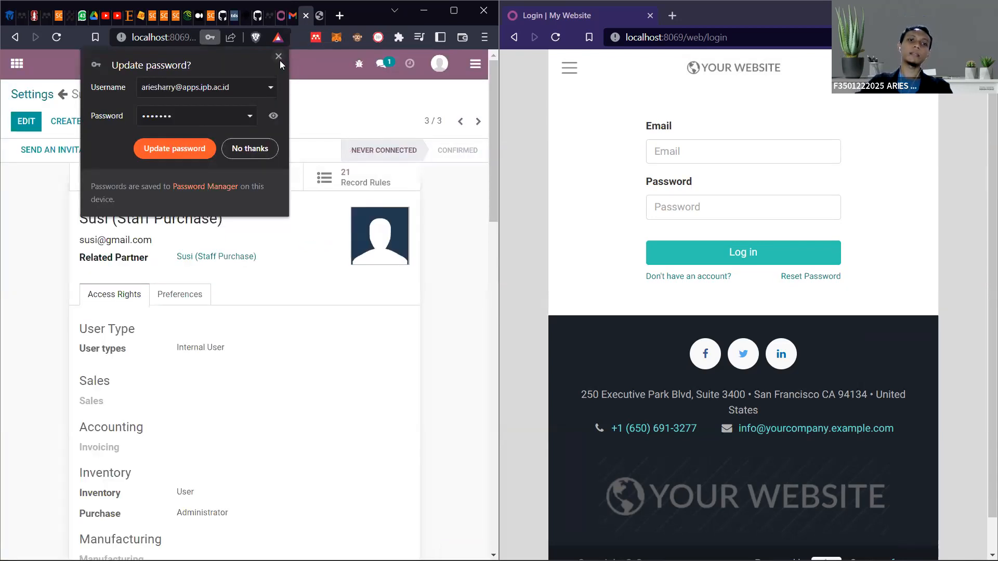
{"action": "left_click", "coordinate": [279, 58]}
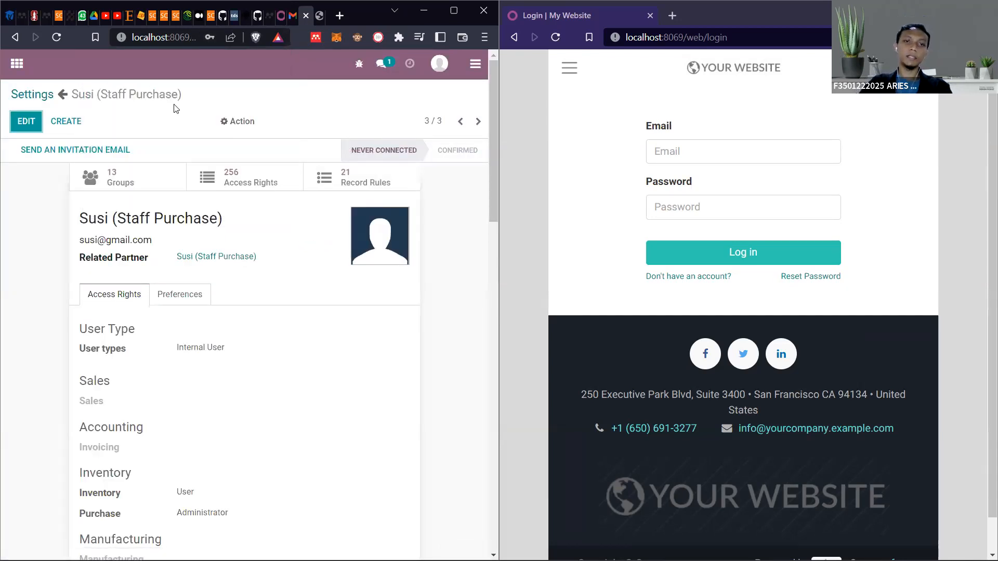
Leave the blank new user form and open the list of internal users from General Settings
{"action": "left_click", "coordinate": [73, 122]}
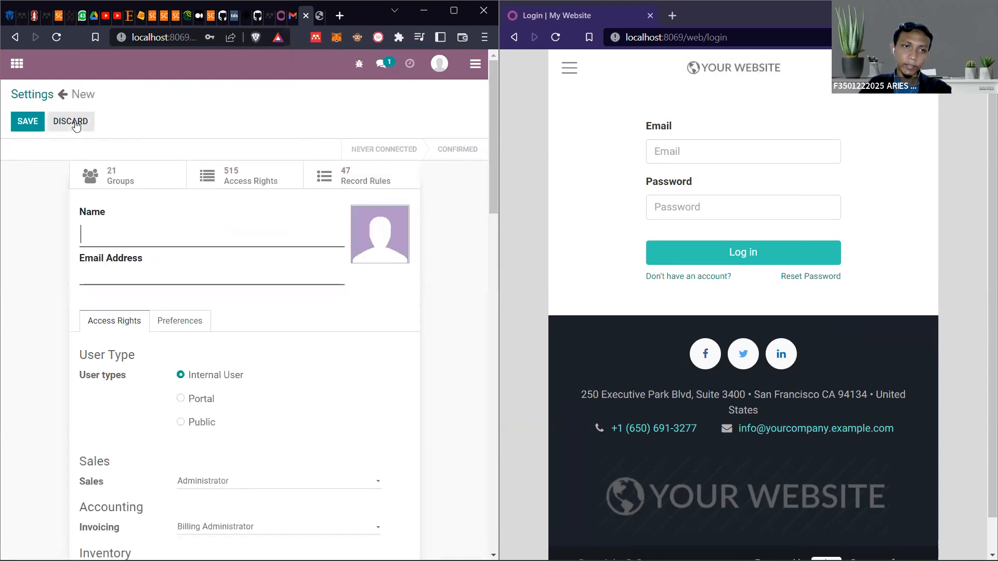
{"action": "left_click", "coordinate": [38, 94]}
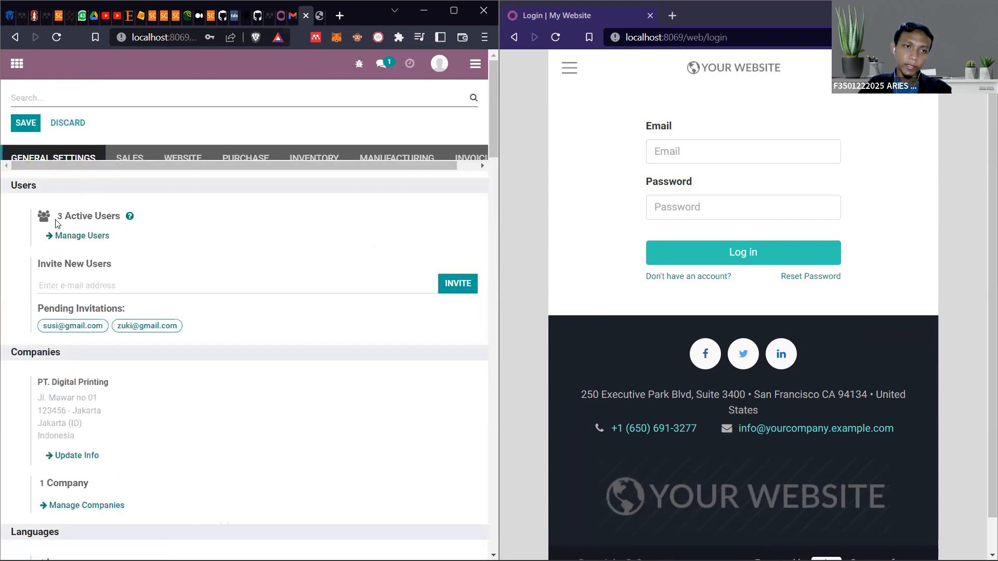
{"action": "left_click", "coordinate": [66, 234]}
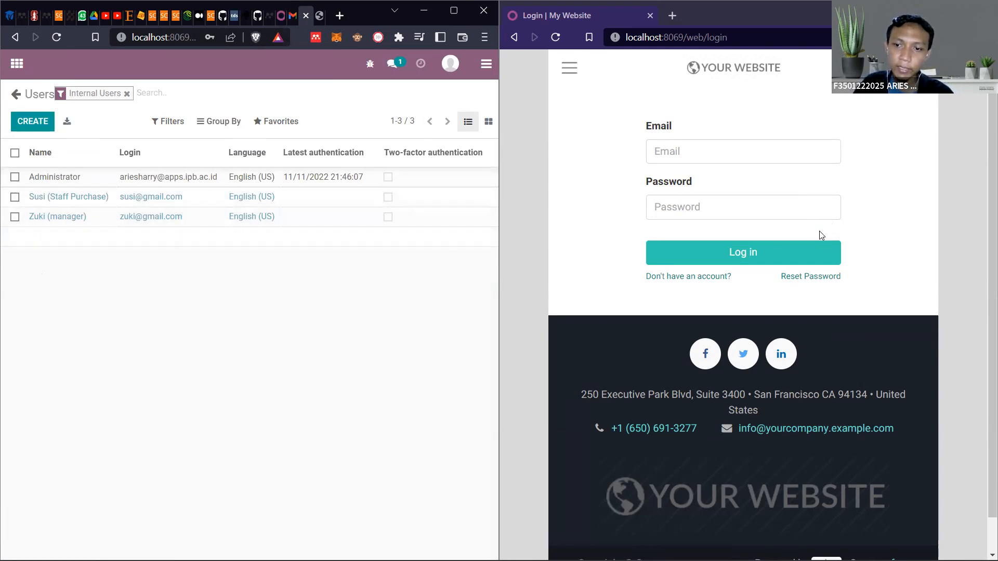
Log in as the purchase staff user in the second browser window with the user's e-mail and account password
{"action": "left_click", "coordinate": [783, 150]}
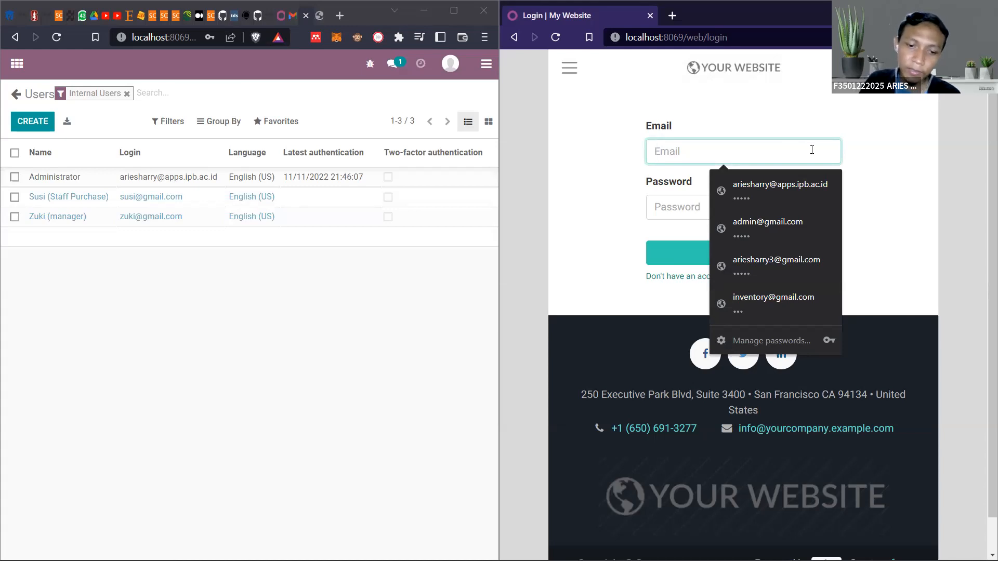
{"action": "type", "text": "susi"}
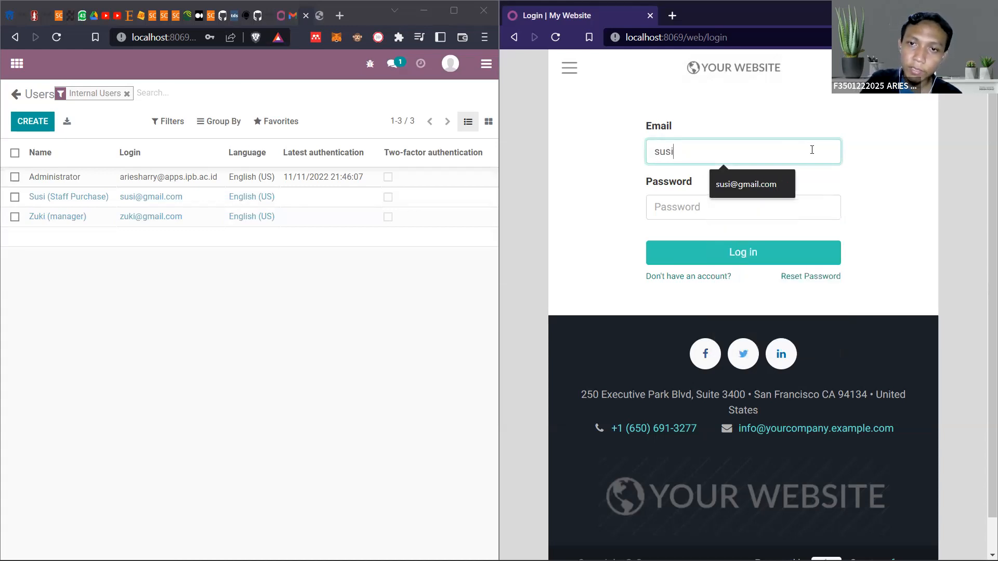
{"action": "left_click", "coordinate": [788, 182]}
{"action": "left_click", "coordinate": [782, 210]}
{"action": "type", "text": "1234"}
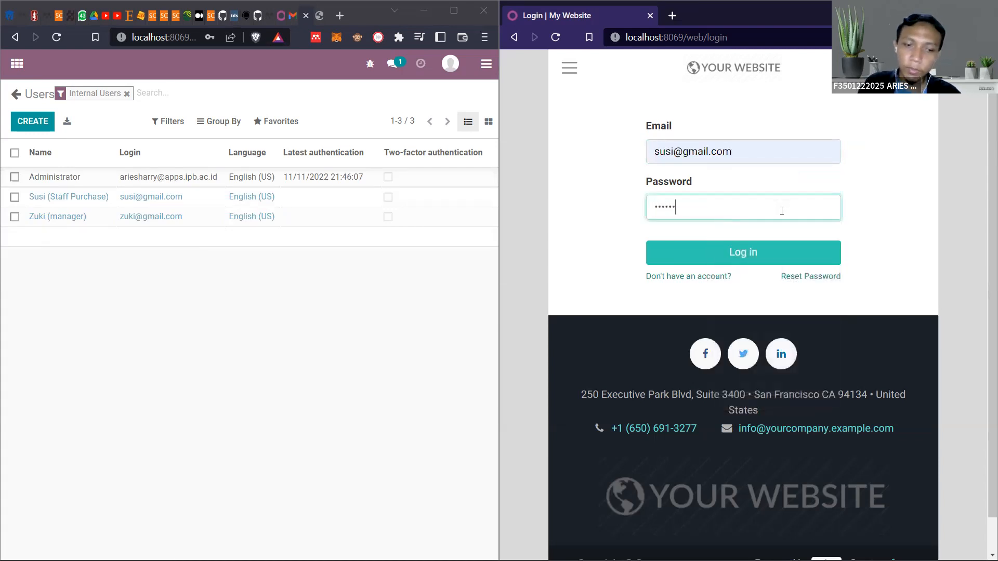
{"action": "left_click", "coordinate": [788, 246]}
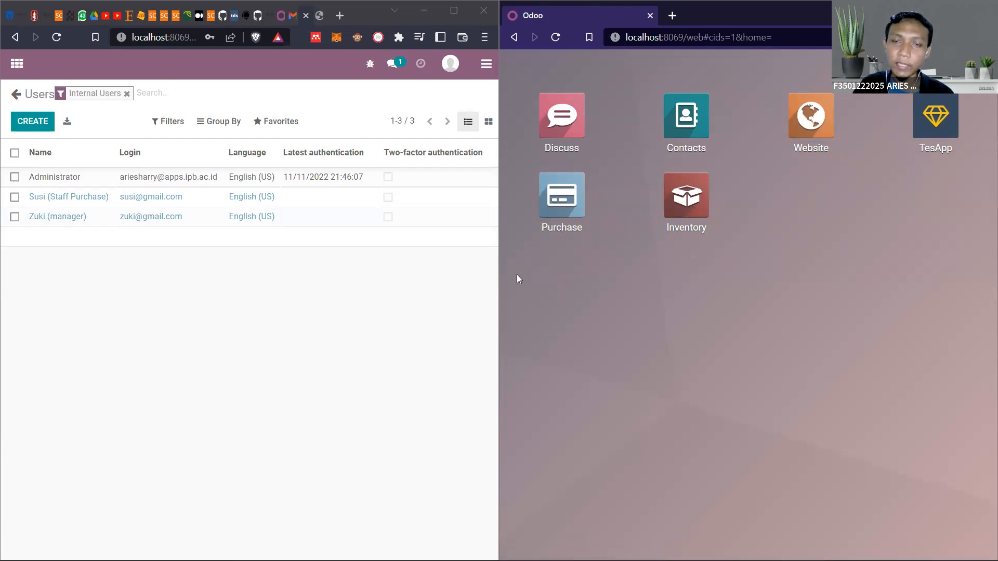
Compare the administrator's available apps, including Settings, with those of the purchase staff login
{"action": "left_click", "coordinate": [17, 63]}
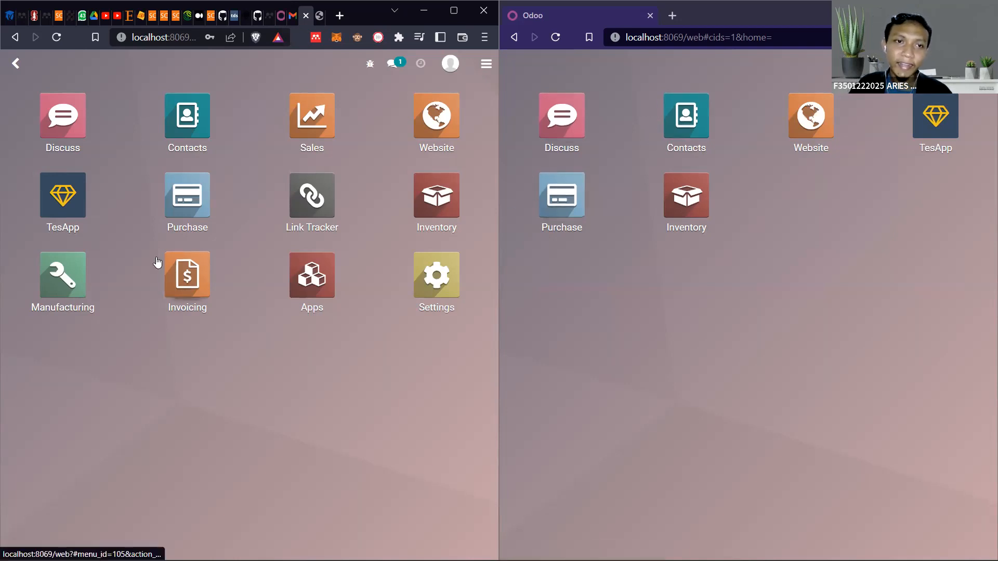
{"action": "left_click", "coordinate": [15, 66]}
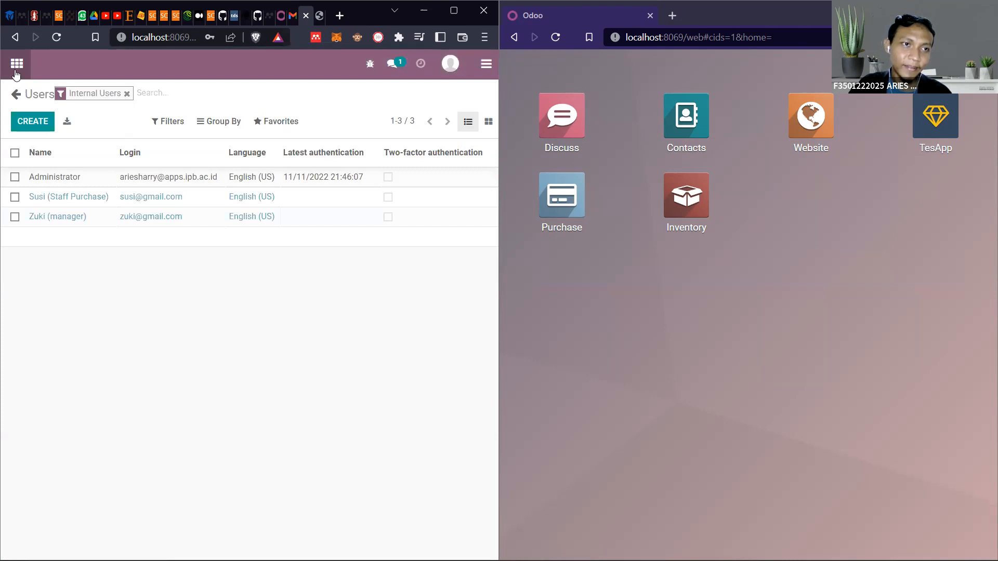
{"action": "left_click", "coordinate": [17, 64]}
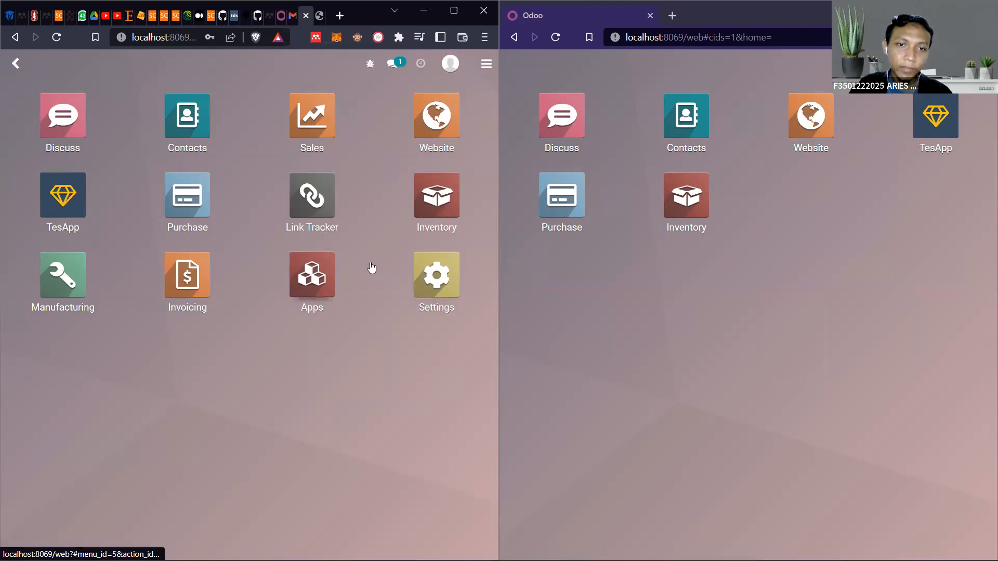
{"action": "left_click", "coordinate": [429, 279]}
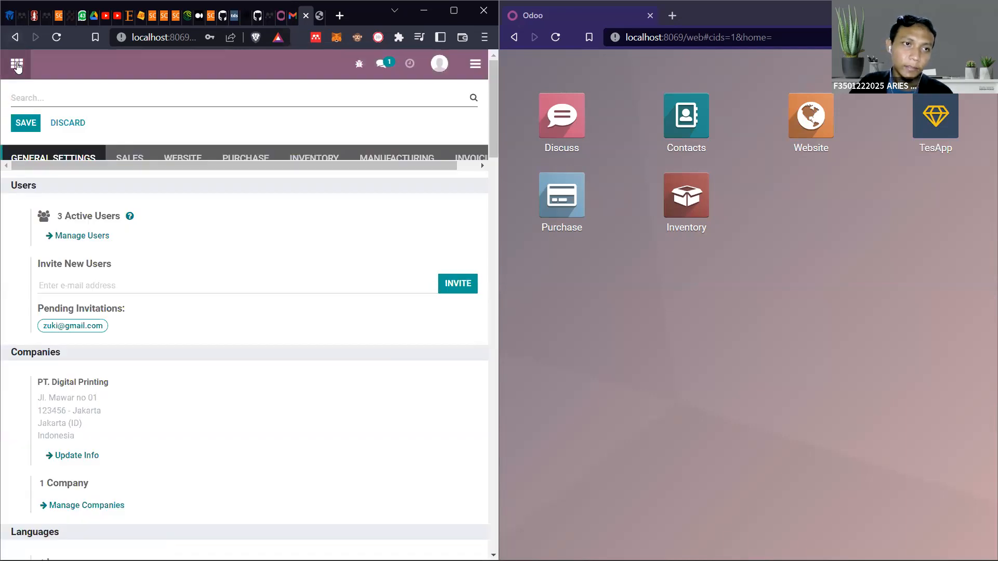
{"action": "left_click", "coordinate": [16, 64]}
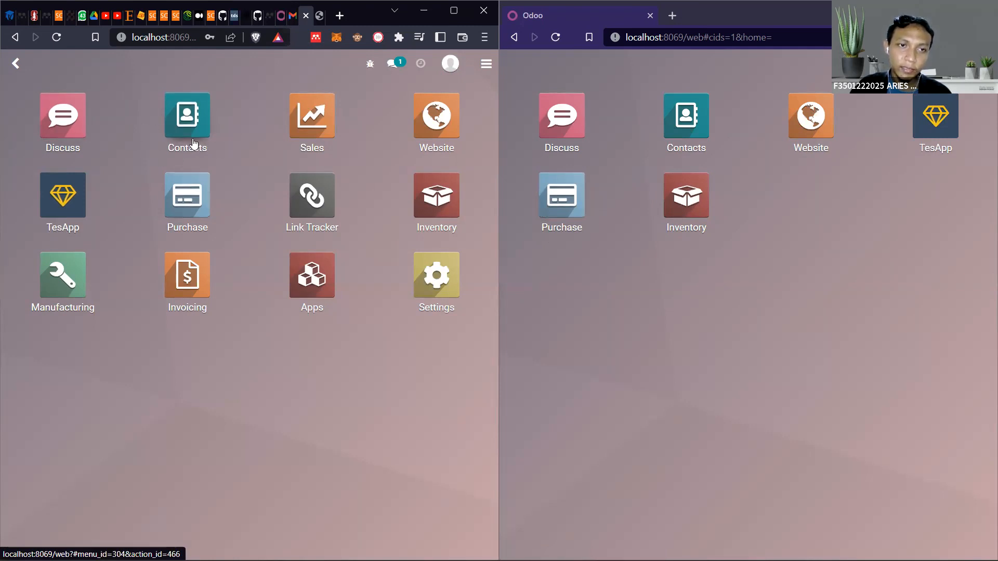
Start a new contact in the administrator's Contacts app, try the Individual type and set it back to Company
{"action": "left_click", "coordinate": [194, 124]}
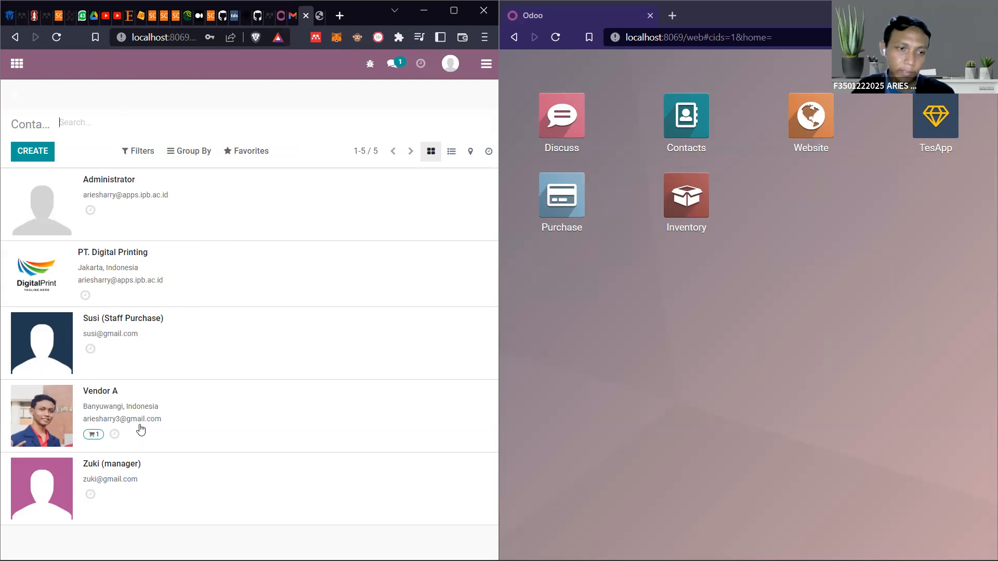
{"action": "left_click", "coordinate": [27, 155]}
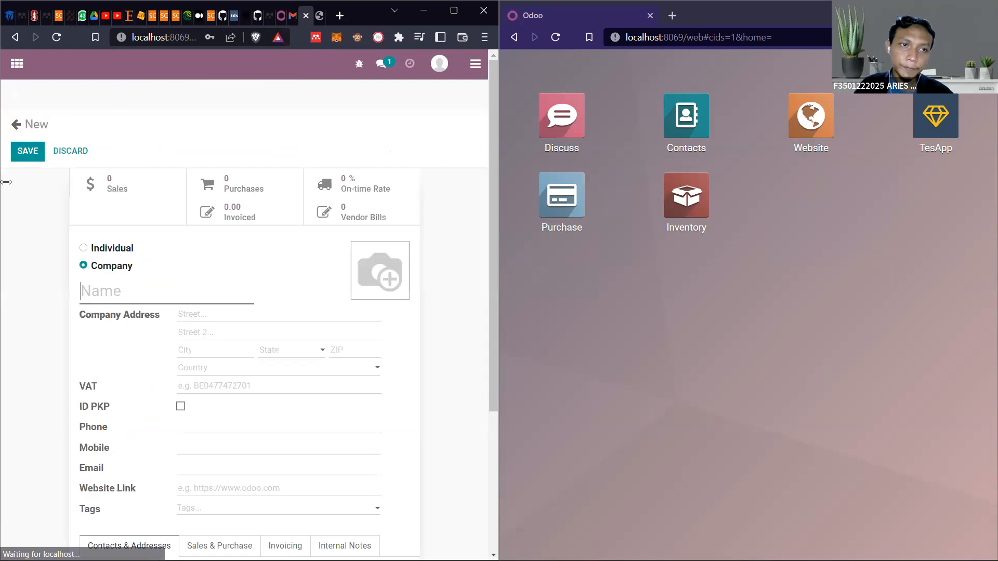
{"action": "scroll", "coordinate": [243, 234], "scroll_direction": "down", "scroll_amount": 1}
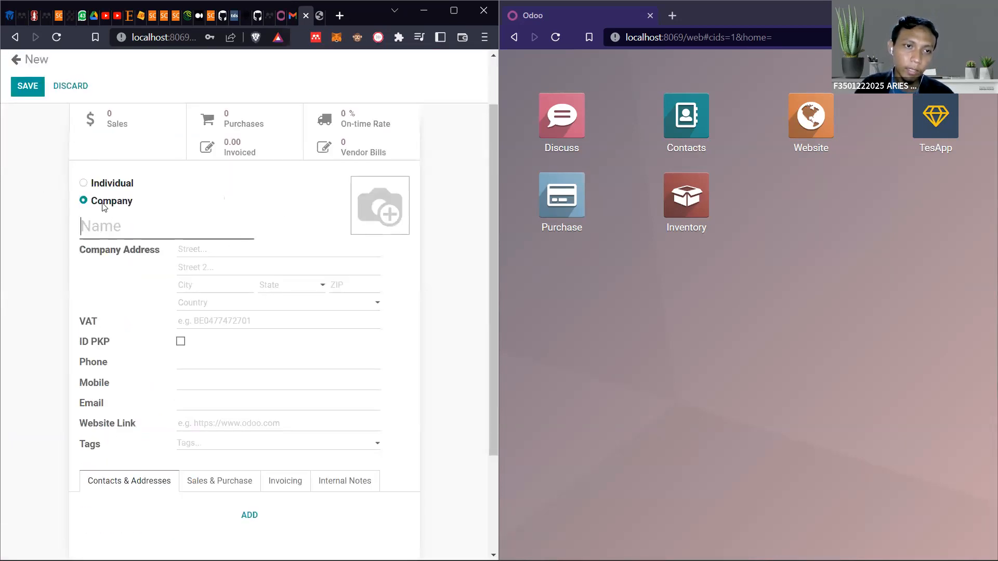
{"action": "left_click", "coordinate": [83, 185]}
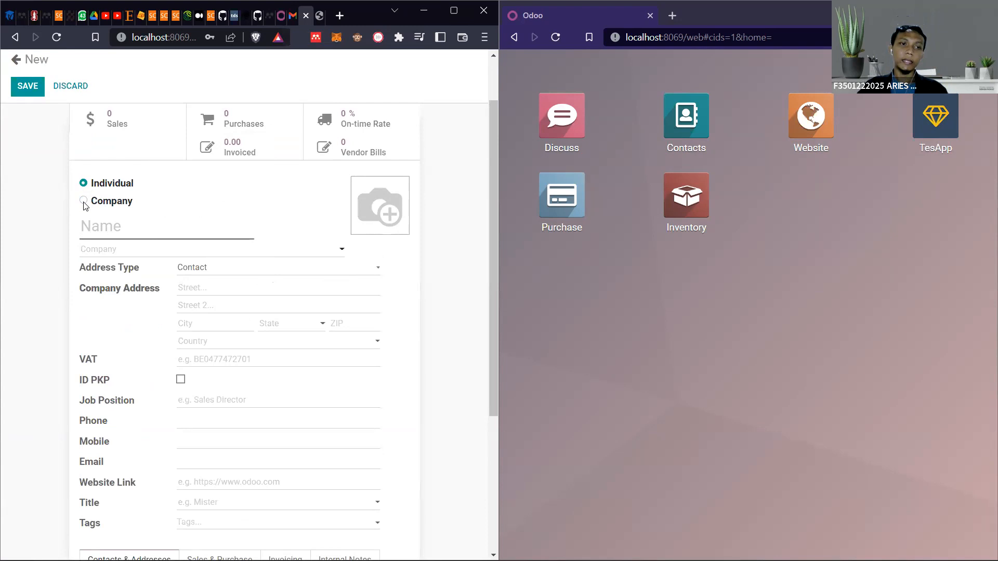
{"action": "left_click", "coordinate": [85, 204]}
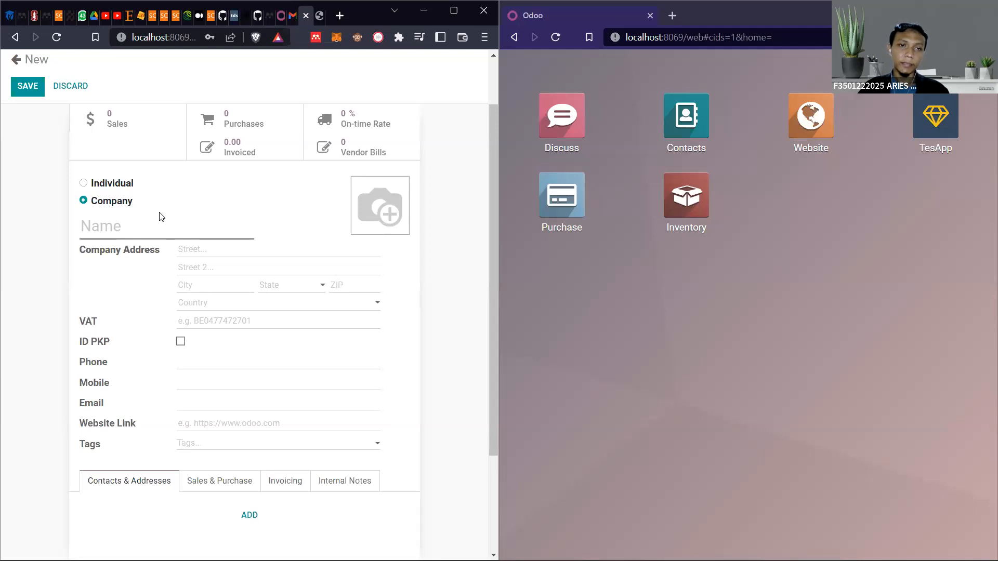
Name the new contact Vendor B, dismiss the company suggestions and keep the type as Company
{"action": "mouse_move", "coordinate": [164, 238]}
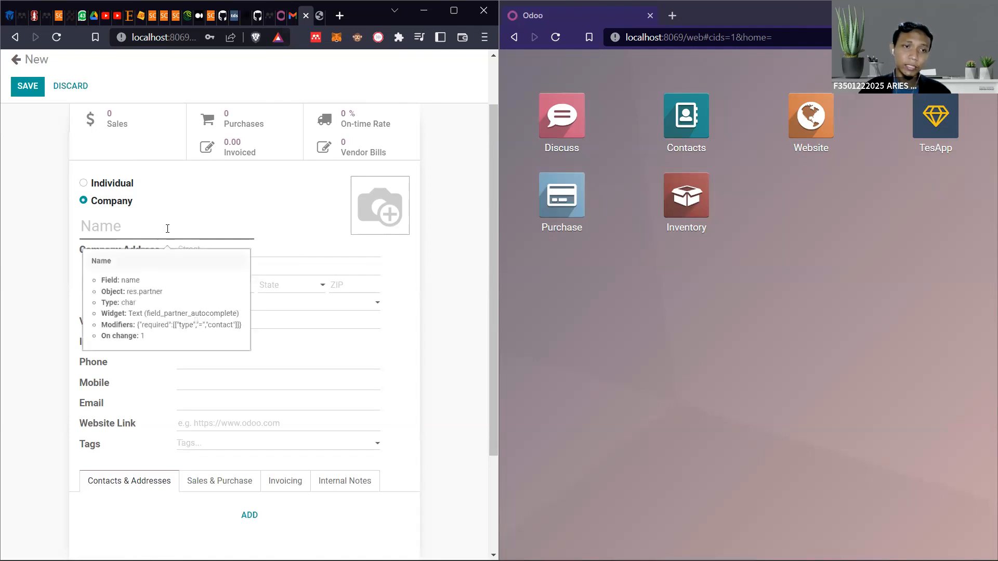
{"action": "left_click", "coordinate": [167, 229]}
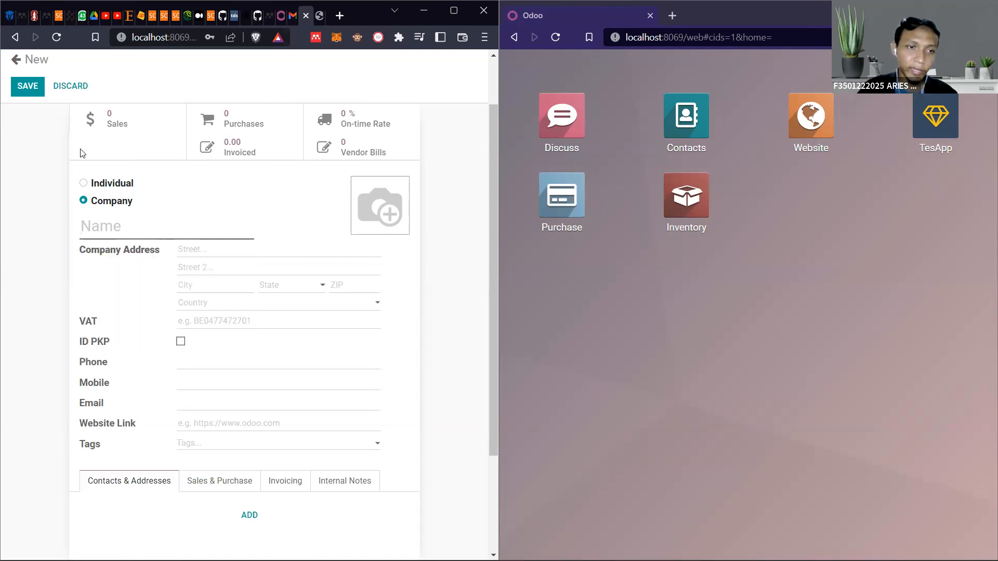
{"action": "type", "text": "Vendor"}
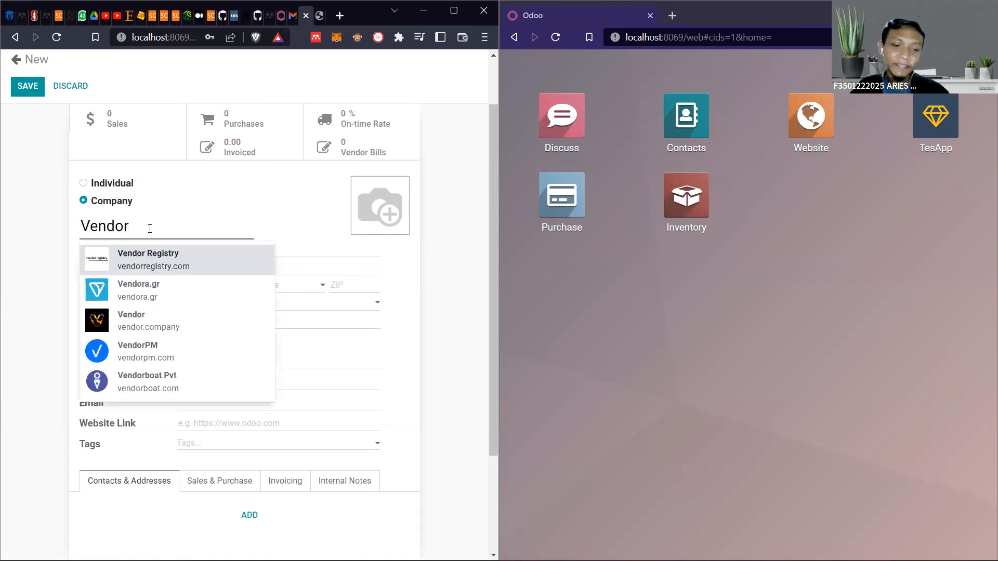
{"action": "type", "text": " B"}
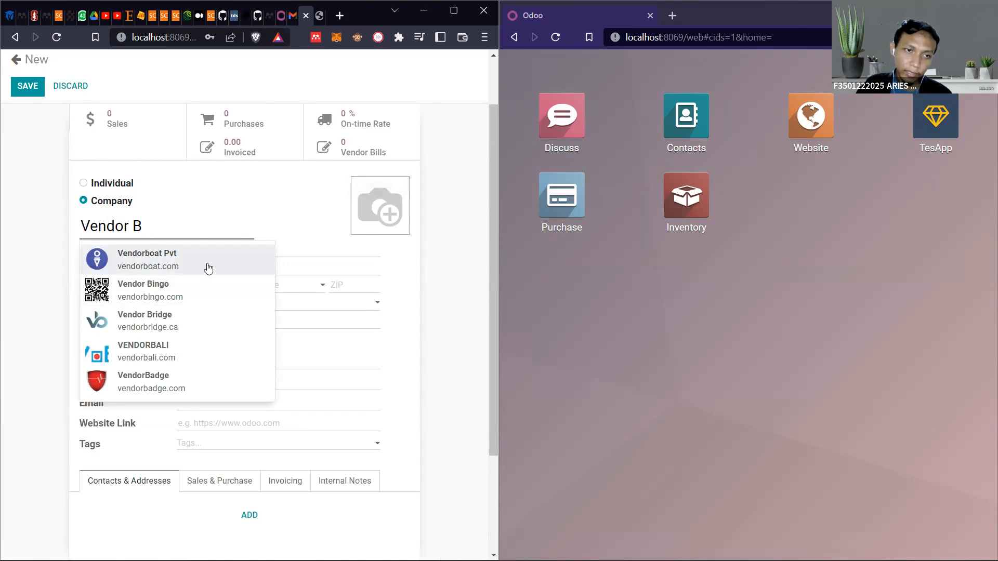
{"action": "left_click", "coordinate": [83, 185]}
{"action": "left_click", "coordinate": [84, 201]}
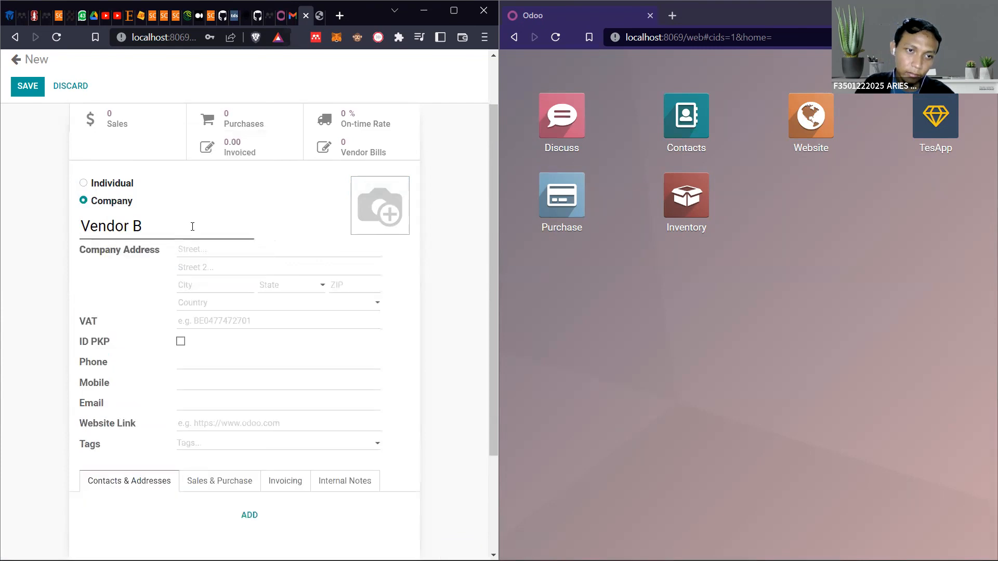
Fill in the street and city of Vendor B's company address and choose Jawa Timur (ID) as the state
{"action": "left_click", "coordinate": [206, 252]}
{"action": "type", "text": "Jl. "}
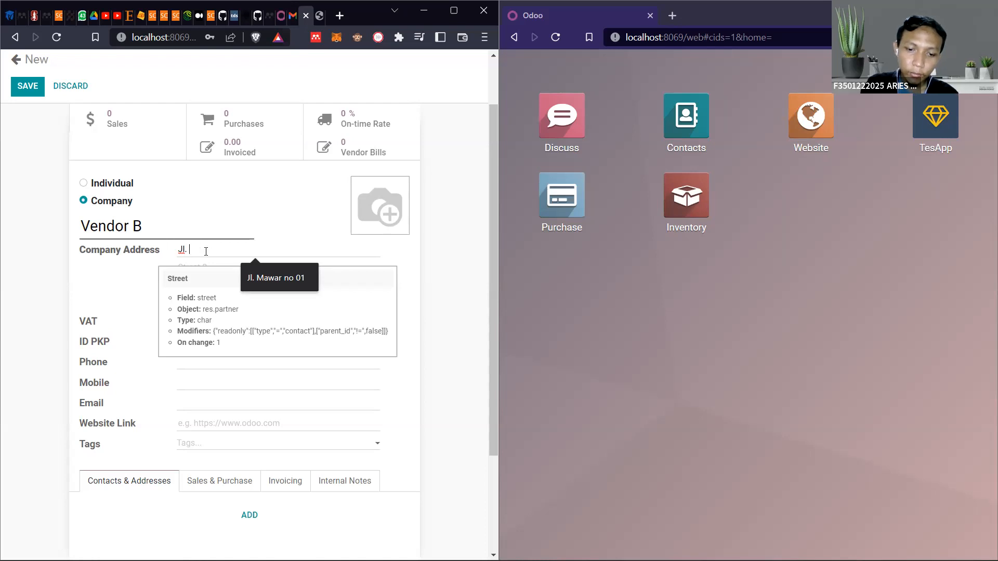
{"action": "type", "text": "Ulang alik"}
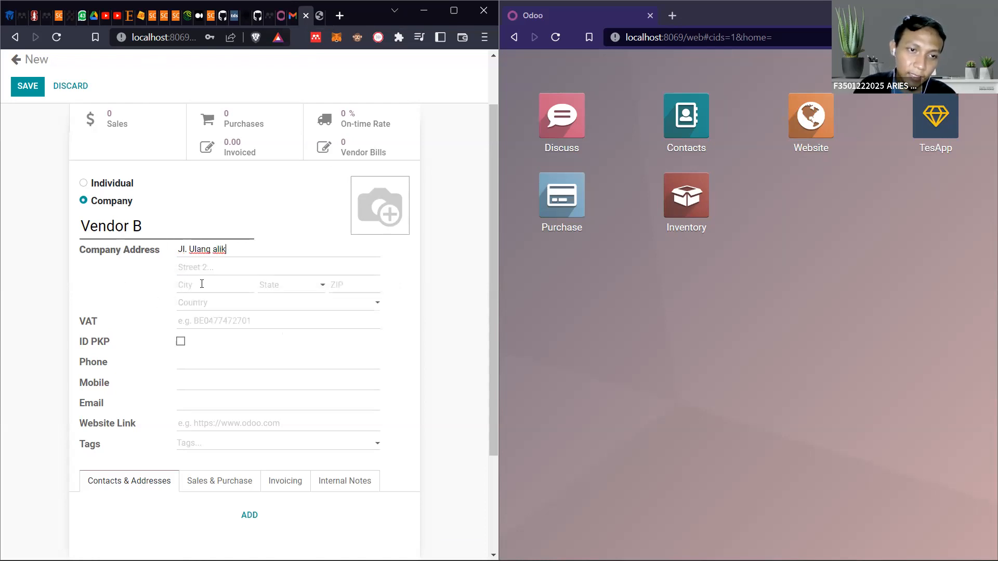
{"action": "left_click", "coordinate": [202, 283]}
{"action": "left_click", "coordinate": [216, 312]}
{"action": "left_click", "coordinate": [278, 287]}
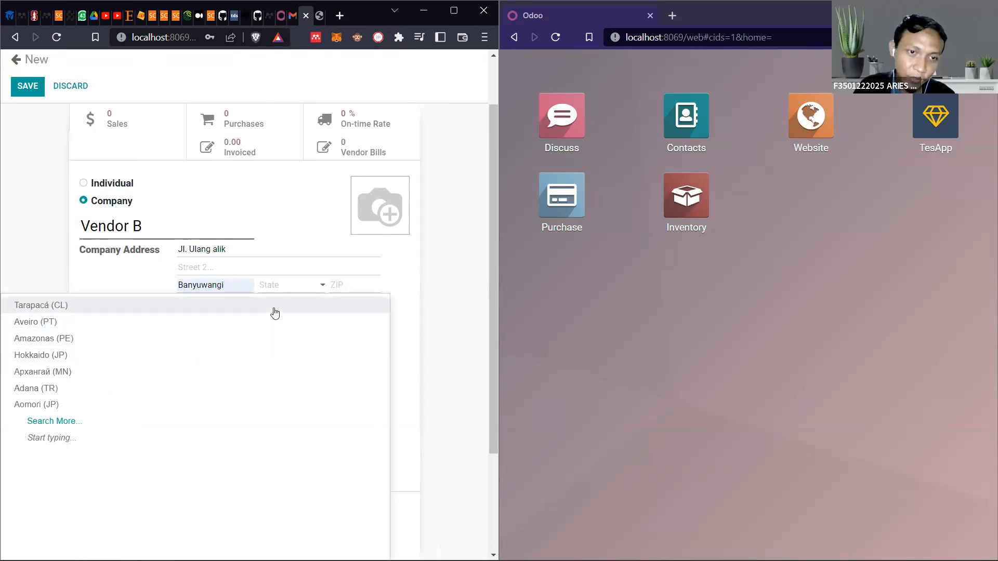
{"action": "type", "text": "jawa"}
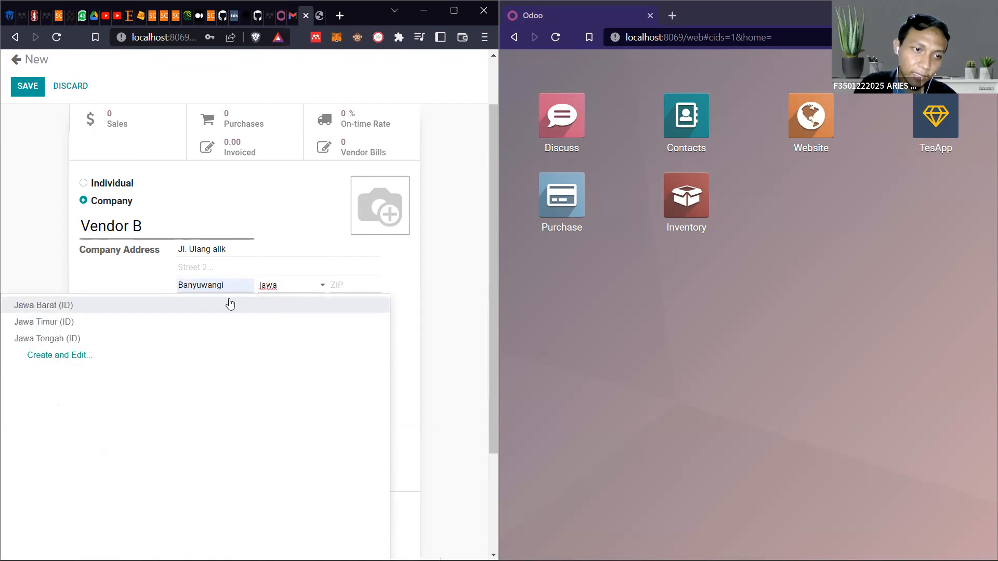
{"action": "left_click", "coordinate": [35, 327]}
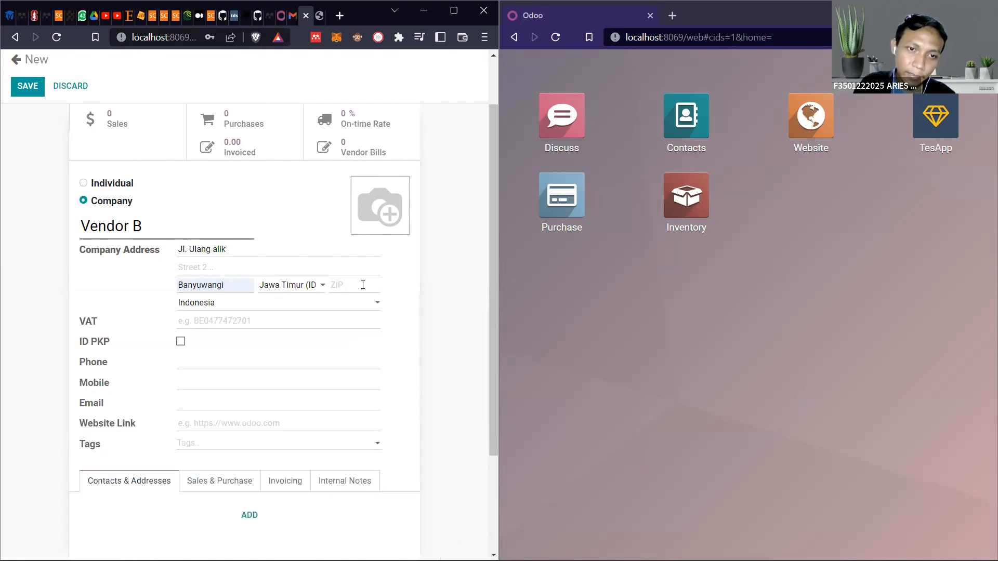
Fill in the ZIP code of Vendor B's company address and choose the saved contact e-mail
{"action": "left_click", "coordinate": [364, 284]}
{"action": "type", "text": "123"}
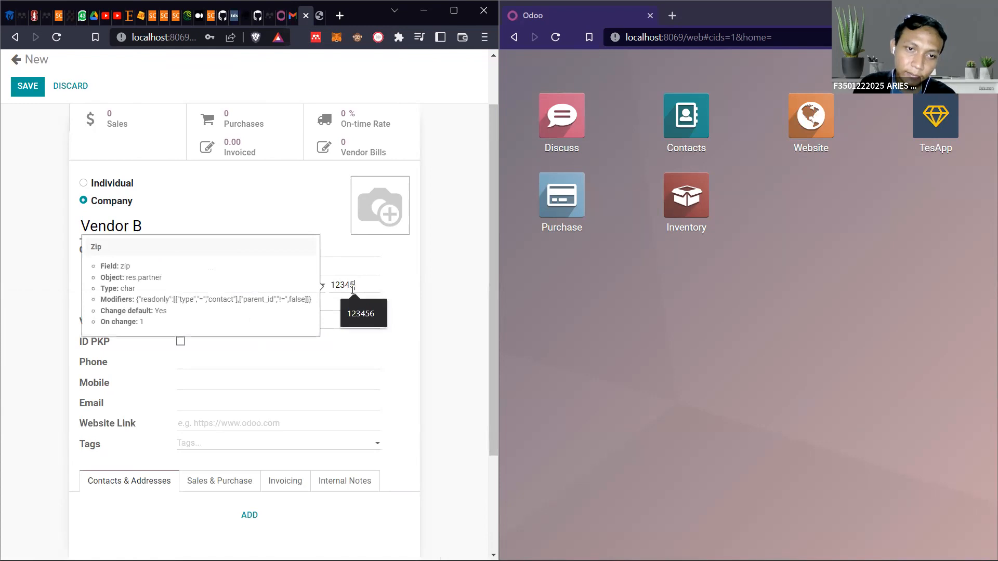
{"action": "type", "text": "45"}
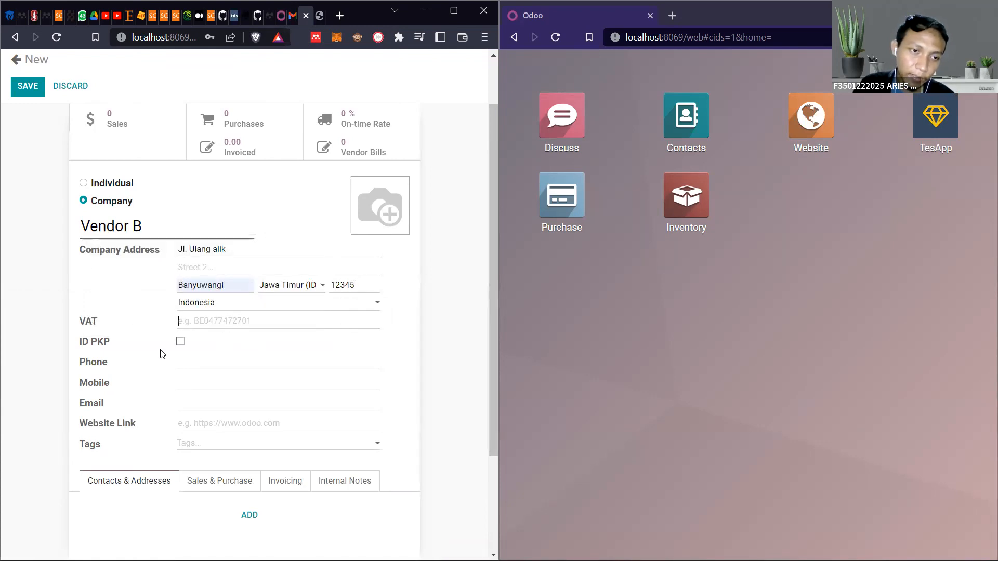
{"action": "scroll", "coordinate": [166, 353], "scroll_direction": "down", "scroll_amount": 1}
{"action": "left_click", "coordinate": [224, 340]}
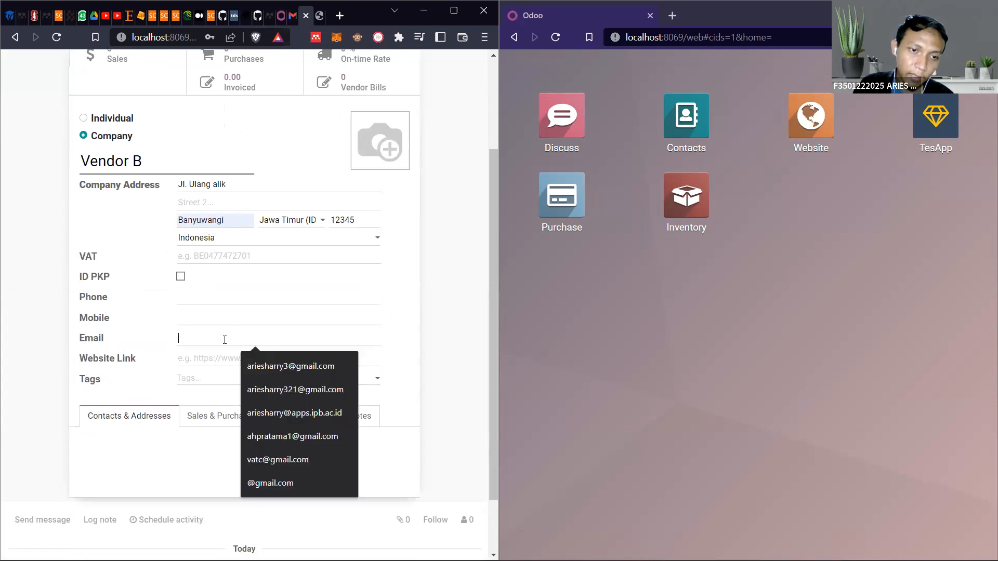
{"action": "left_click", "coordinate": [244, 361]}
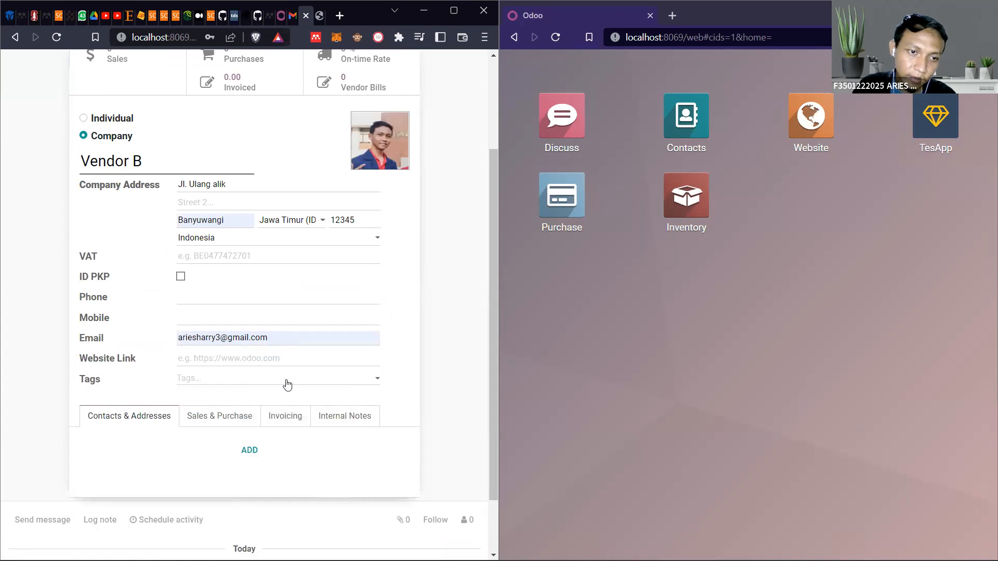
{"action": "left_click", "coordinate": [222, 388]}
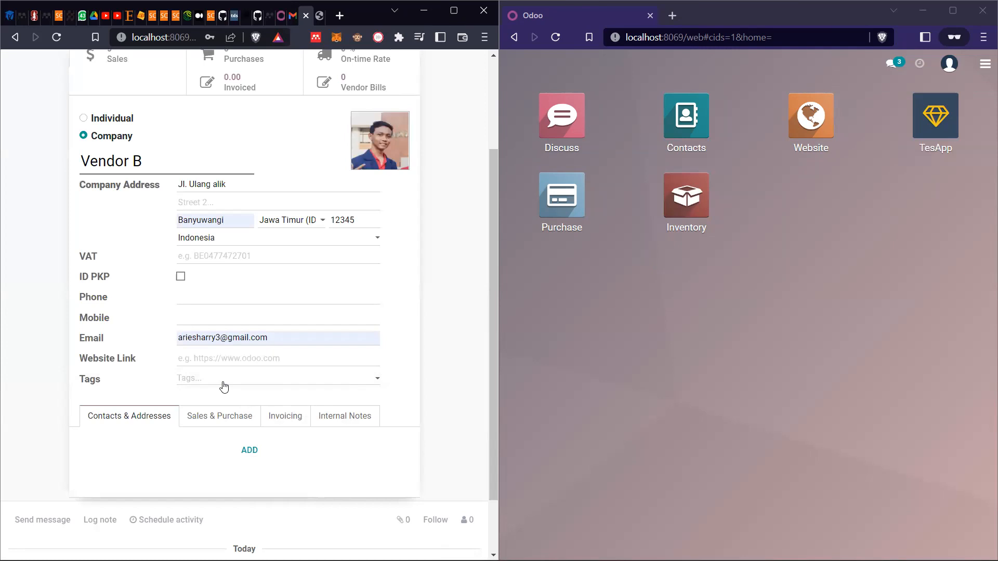
Examine Vendor B's sales and purchase settings, invoicing bank accounts, and contacts and addresses
{"action": "scroll", "coordinate": [224, 387], "scroll_direction": "down", "scroll_amount": 2}
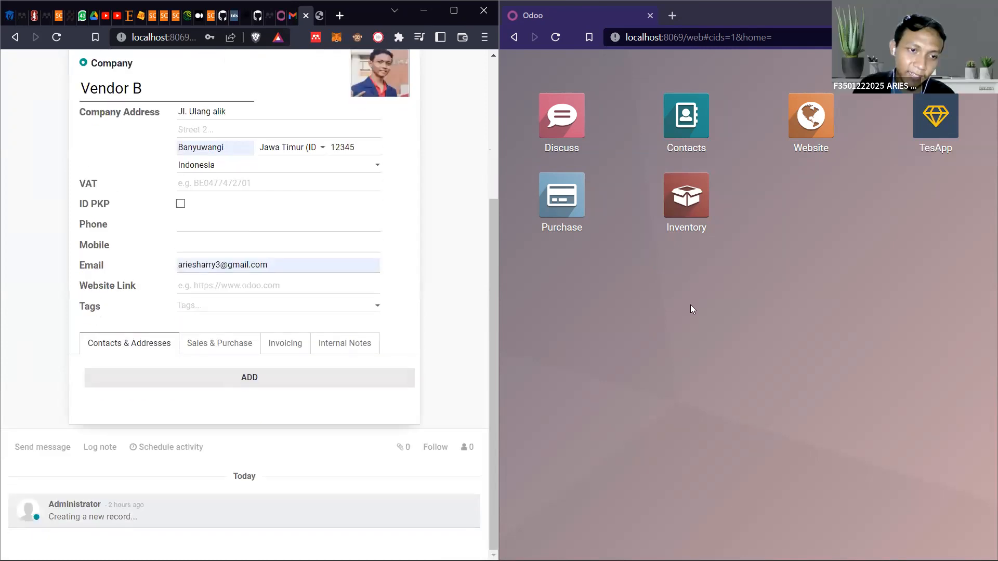
{"action": "left_click", "coordinate": [236, 344]}
{"action": "scroll", "coordinate": [239, 347], "scroll_direction": "down", "scroll_amount": 6}
{"action": "scroll", "coordinate": [238, 346], "scroll_direction": "up", "scroll_amount": 2}
{"action": "scroll", "coordinate": [236, 349], "scroll_direction": "down", "scroll_amount": 2}
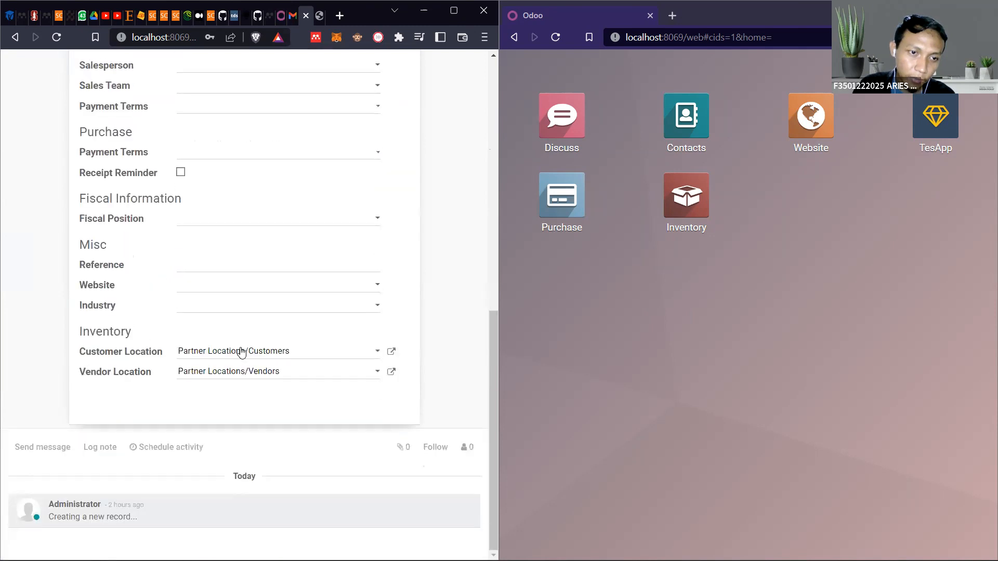
{"action": "scroll", "coordinate": [244, 349], "scroll_direction": "up", "scroll_amount": 6}
{"action": "left_click", "coordinate": [285, 336]}
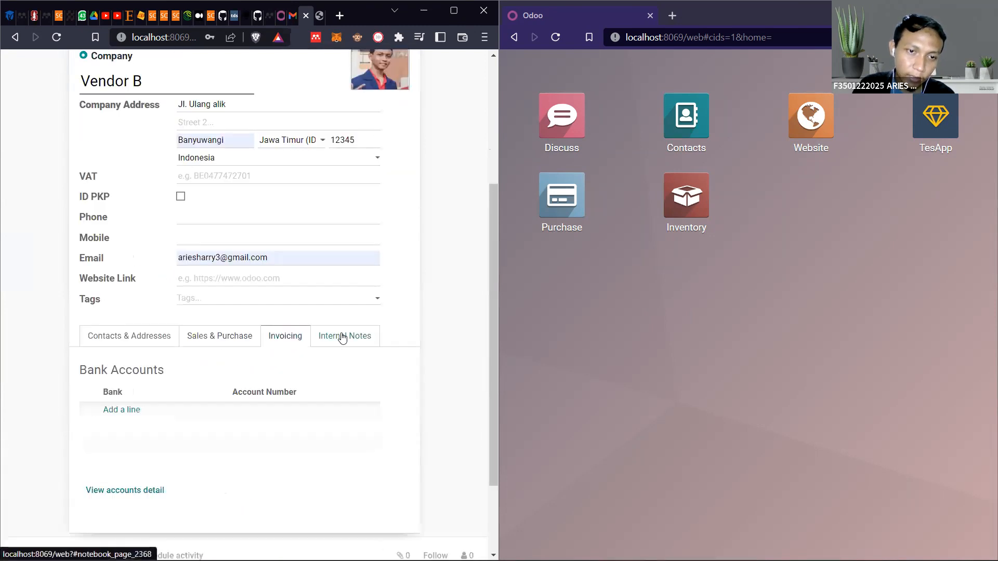
{"action": "left_click", "coordinate": [220, 334]}
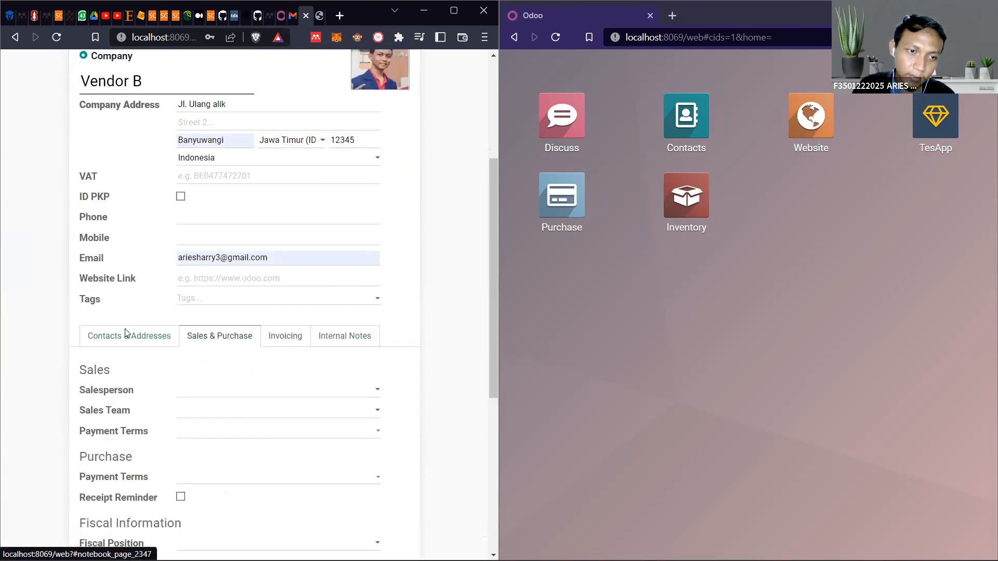
{"action": "left_click", "coordinate": [127, 335]}
{"action": "scroll", "coordinate": [278, 331], "scroll_direction": "up", "scroll_amount": 4}
{"action": "scroll", "coordinate": [278, 331], "scroll_direction": "down", "scroll_amount": 4}
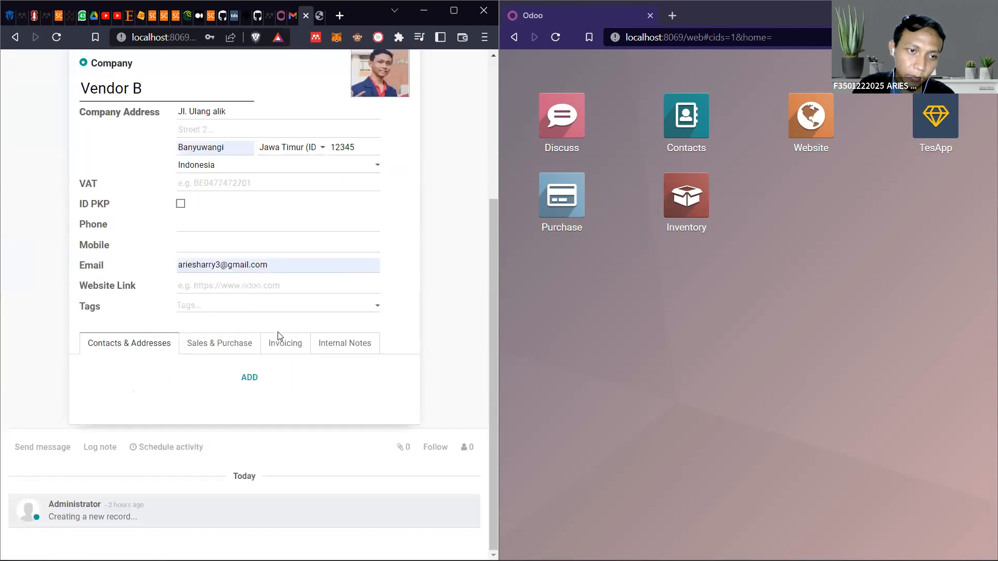
{"action": "scroll", "coordinate": [278, 332], "scroll_direction": "up", "scroll_amount": 4}
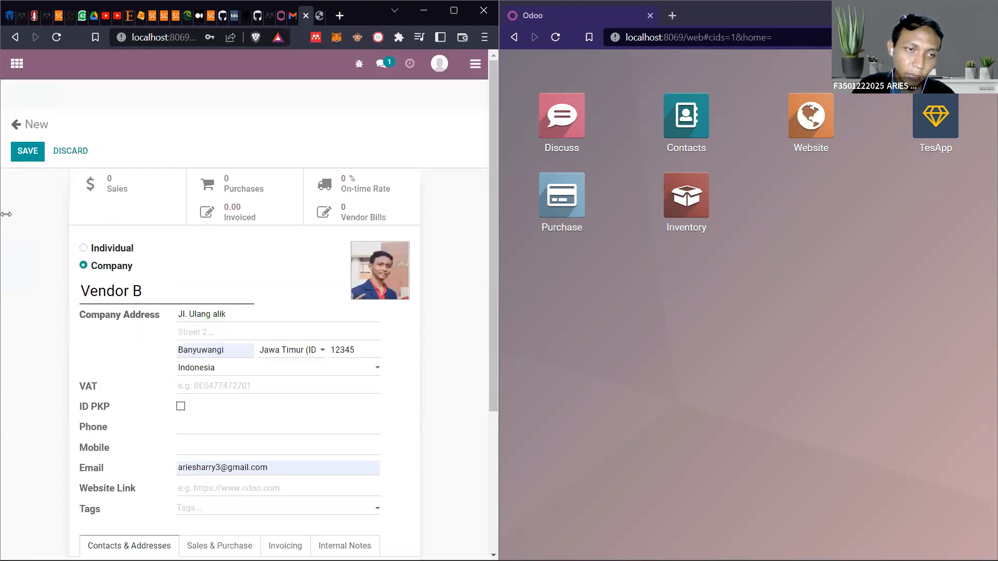
Save the Vendor B contact and return to the list of all contacts
{"action": "left_click", "coordinate": [26, 153]}
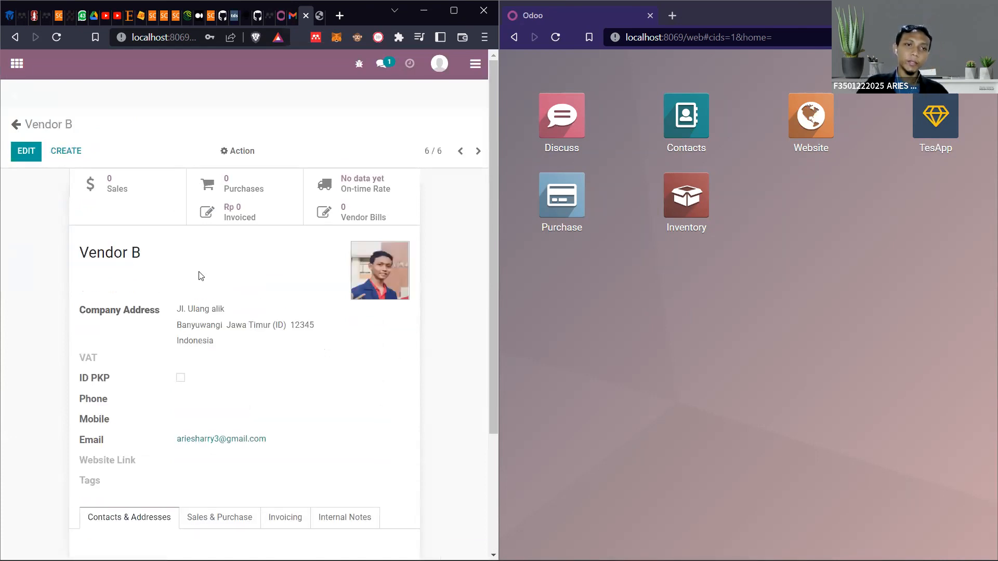
{"action": "left_click", "coordinate": [15, 127]}
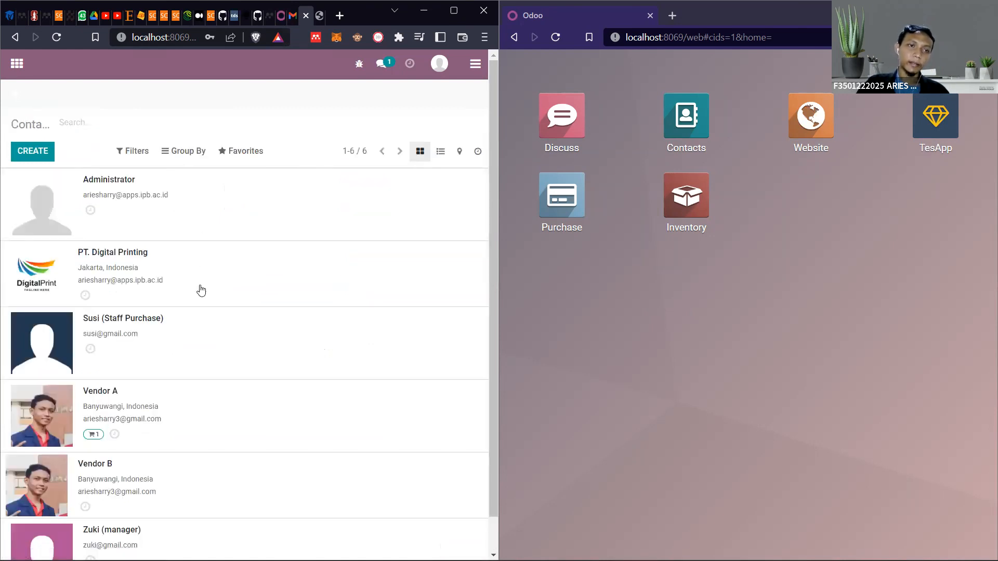
{"action": "scroll", "coordinate": [200, 295], "scroll_direction": "down", "scroll_amount": 1}
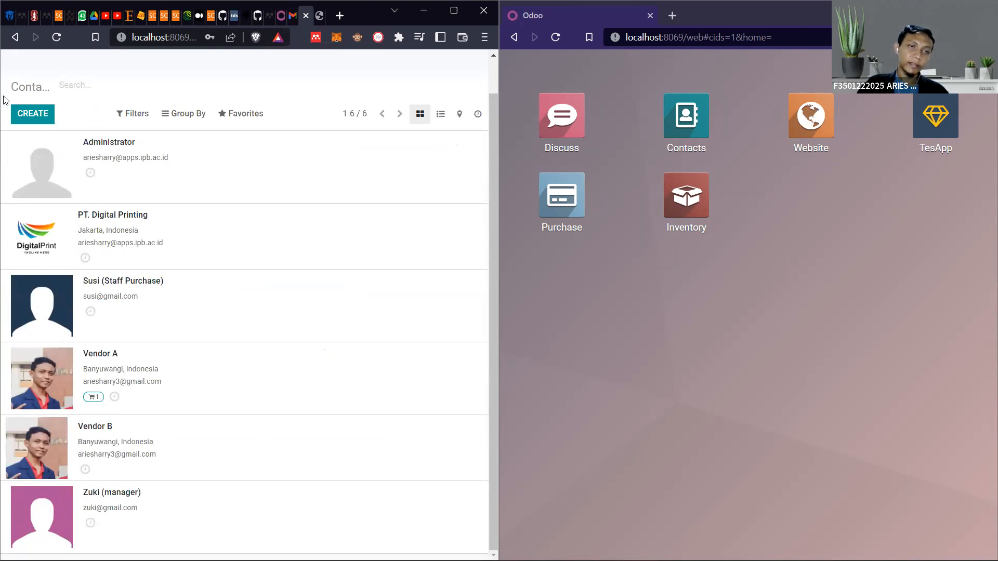
Start another new contact and set its type to Individual
{"action": "left_click", "coordinate": [31, 114]}
{"action": "left_click", "coordinate": [32, 116]}
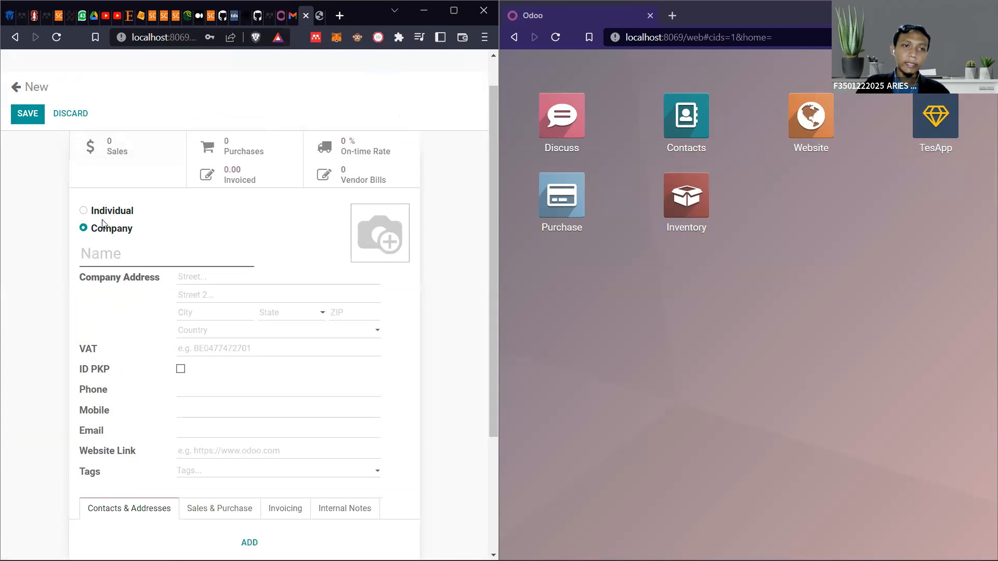
{"action": "left_click", "coordinate": [84, 211]}
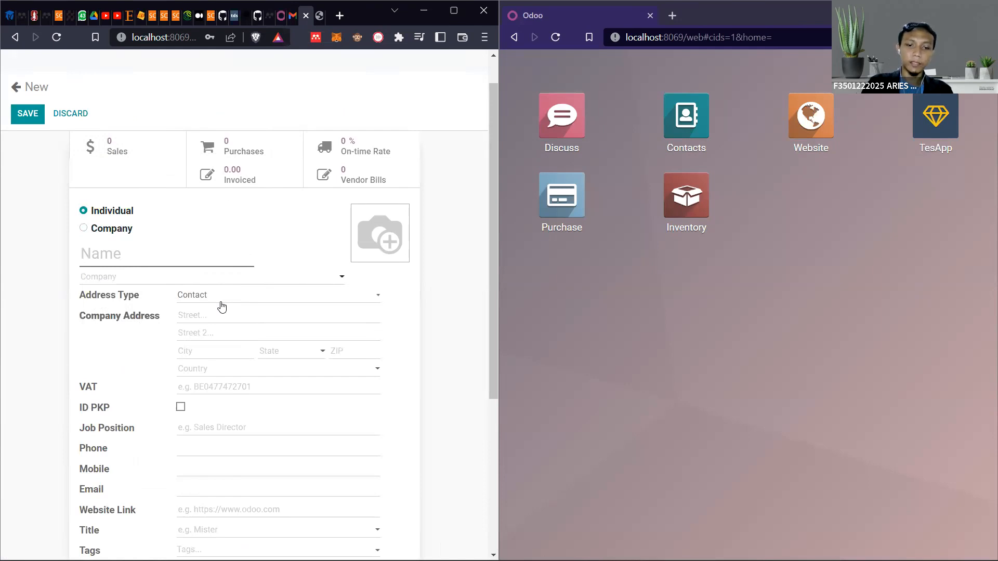
{"action": "type", "text": "hamdan"}
{"action": "key", "text": "BackSpace"}
{"action": "key", "text": "BackSpace"}
{"action": "key", "text": "BackSpace"}
{"action": "key", "text": "BackSpace"}
{"action": "key", "text": "BackSpace"}
{"action": "key", "text": "BackSpace"}
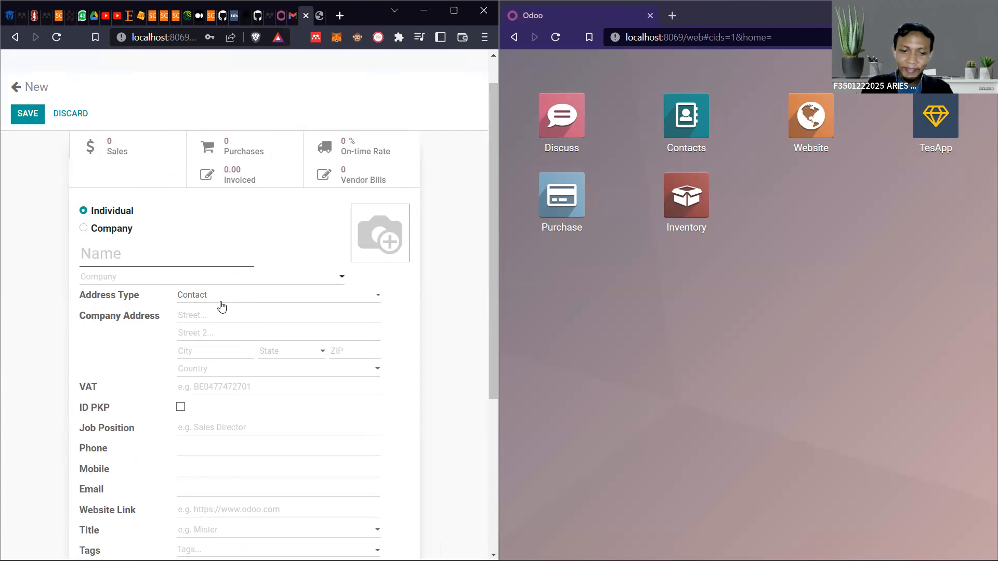
Name the new individual contact Customer A, with a capital C
{"action": "type", "text": "customer A"}
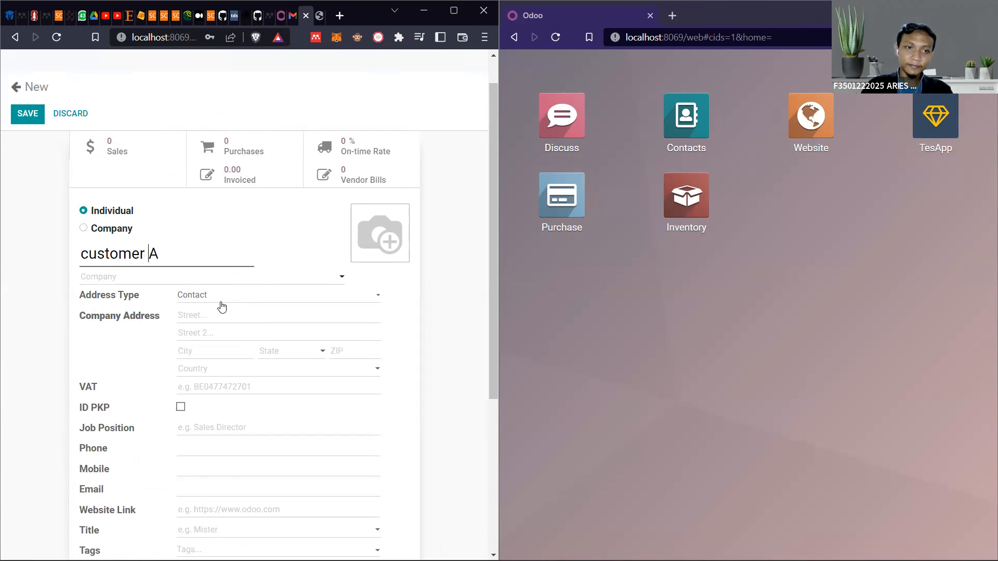
{"action": "key", "text": "BackSpace"}
{"action": "type", "text": "C"}
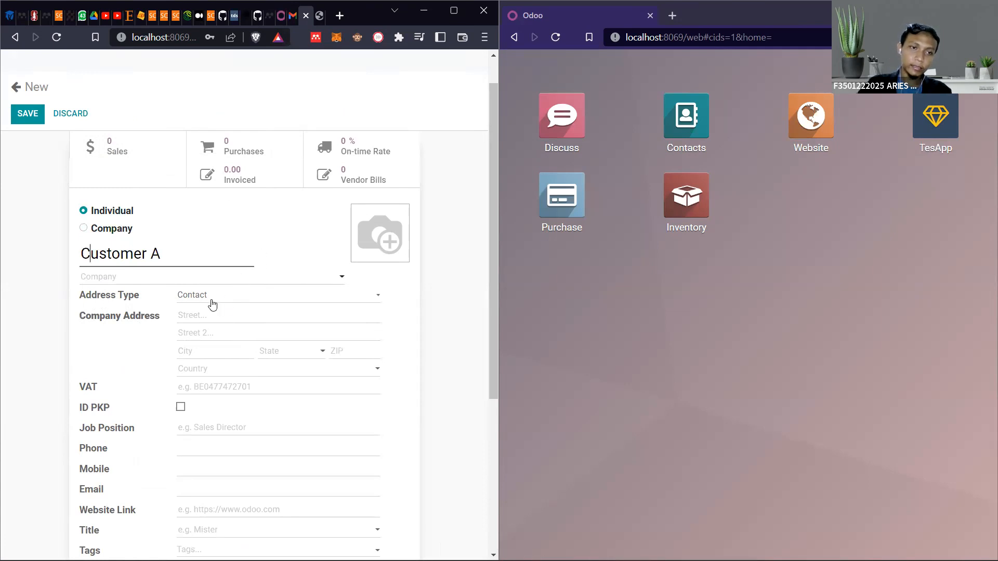
Fill in the street and city of Customer A's address from the saved suggestions
{"action": "scroll", "coordinate": [228, 305], "scroll_direction": "down", "scroll_amount": 1}
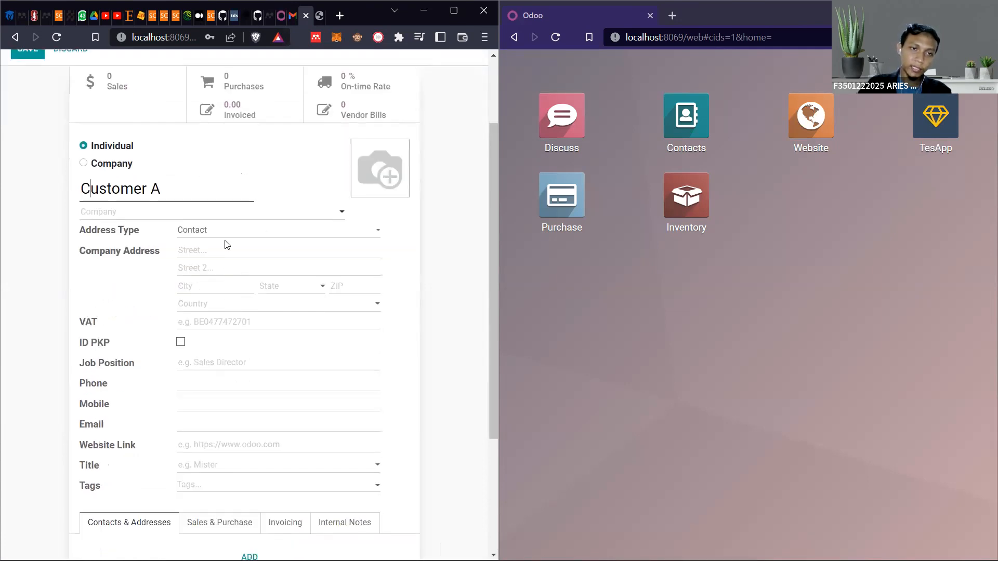
{"action": "left_click", "coordinate": [214, 249]}
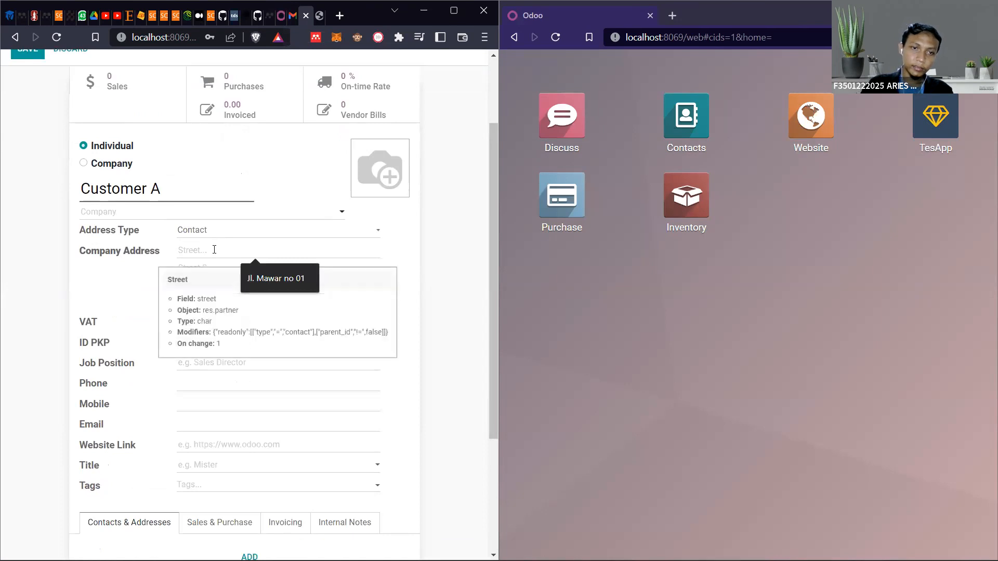
{"action": "left_click", "coordinate": [250, 281]}
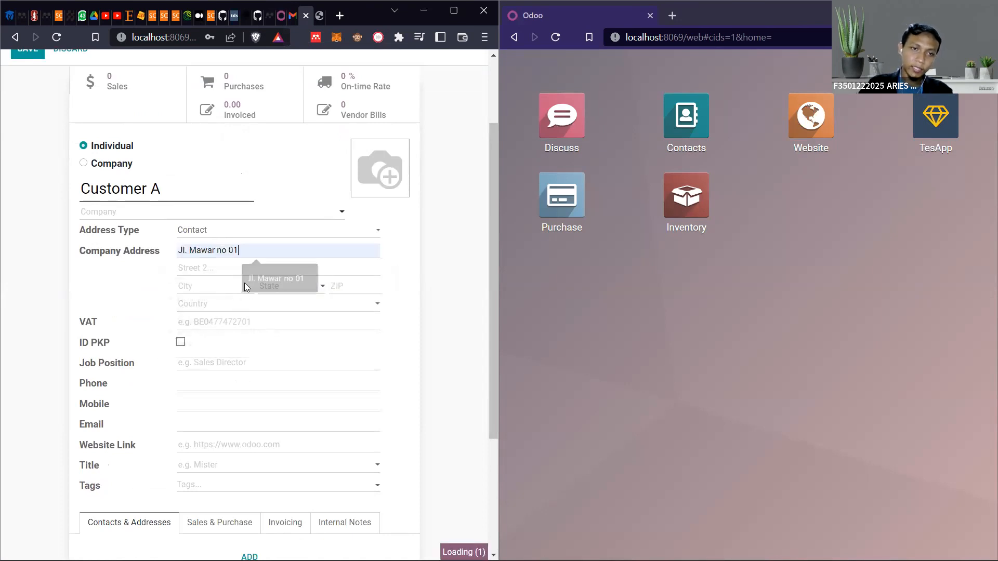
{"action": "left_click", "coordinate": [217, 288]}
{"action": "left_click", "coordinate": [241, 332]}
{"action": "left_click", "coordinate": [289, 287]}
{"action": "type", "text": "jka"}
{"action": "key", "text": "BackSpace"}
{"action": "key", "text": "BackSpace"}
{"action": "type", "text": "aka"}
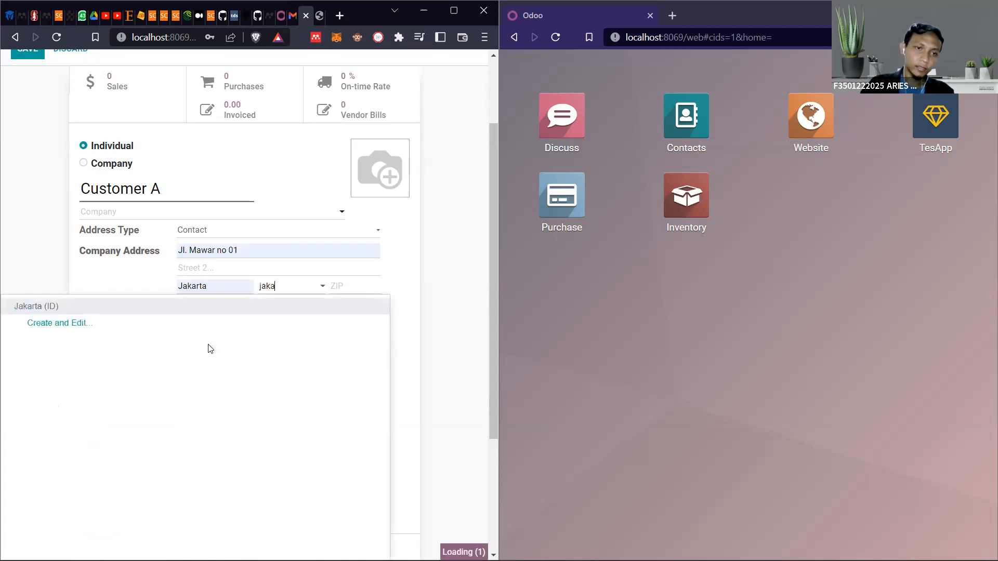
{"action": "left_click", "coordinate": [62, 322]}
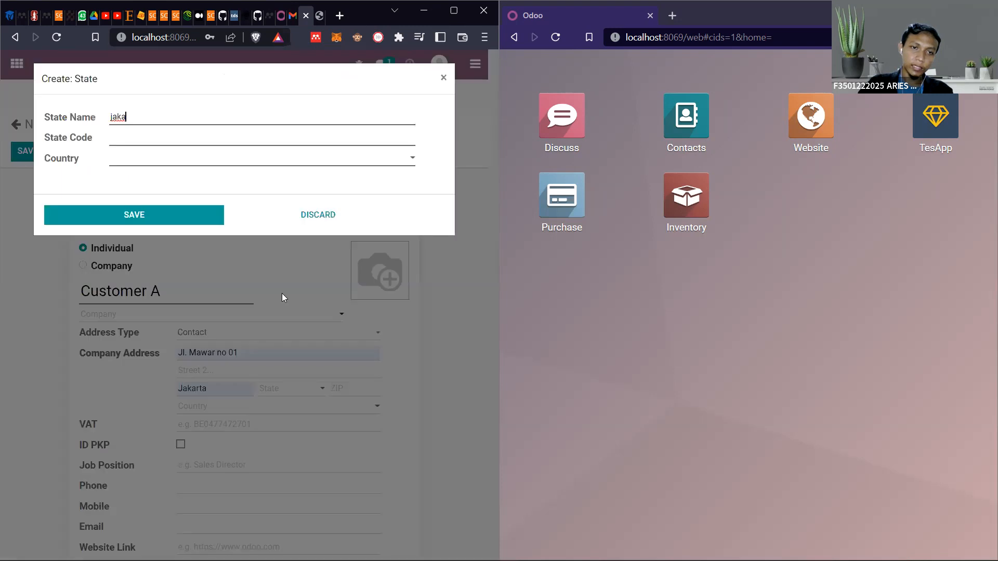
{"action": "left_click", "coordinate": [318, 215]}
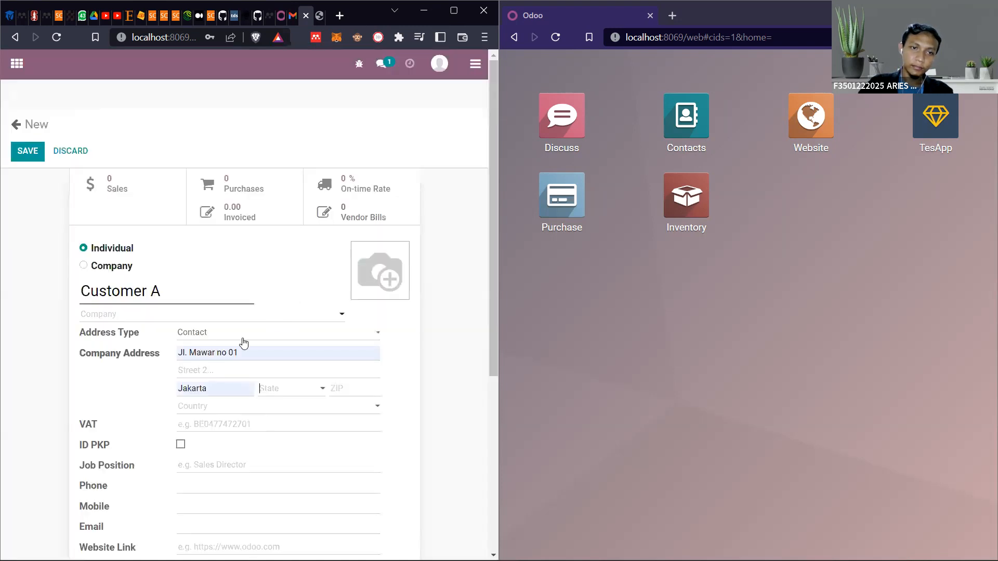
{"action": "type", "text": "jaka"}
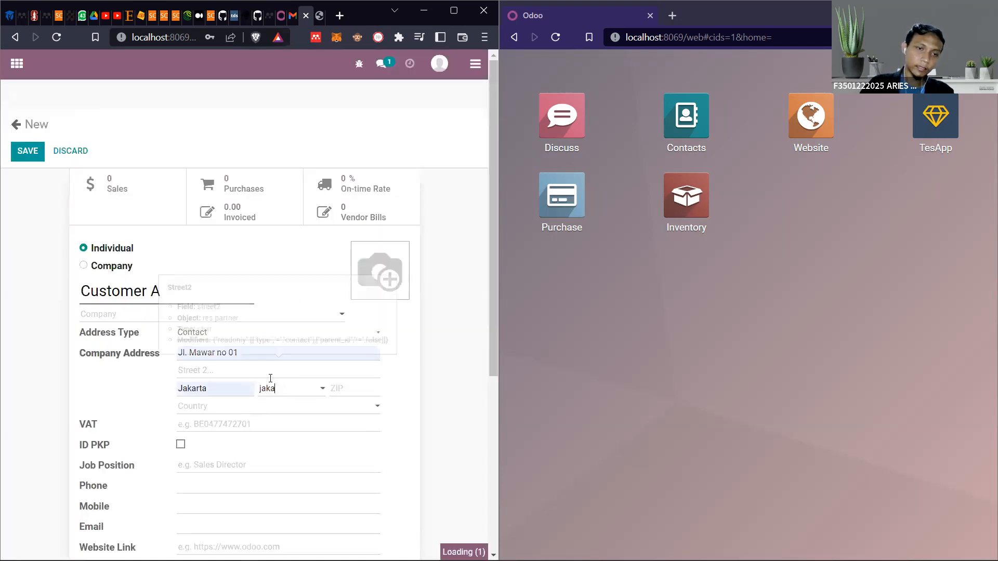
{"action": "left_click", "coordinate": [293, 415]}
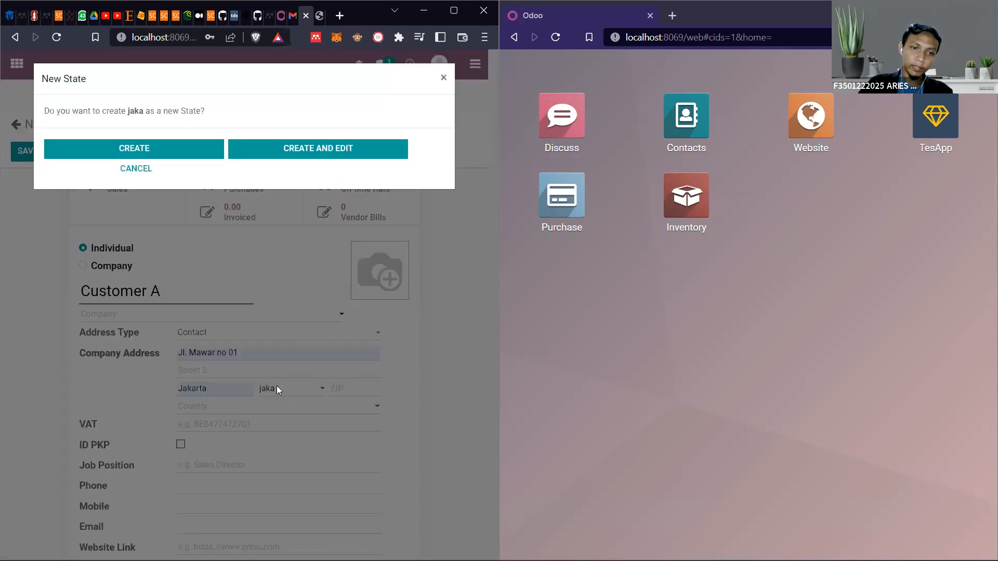
{"action": "left_click", "coordinate": [152, 168]}
{"action": "left_click", "coordinate": [284, 394]}
{"action": "type", "text": "jaka"}
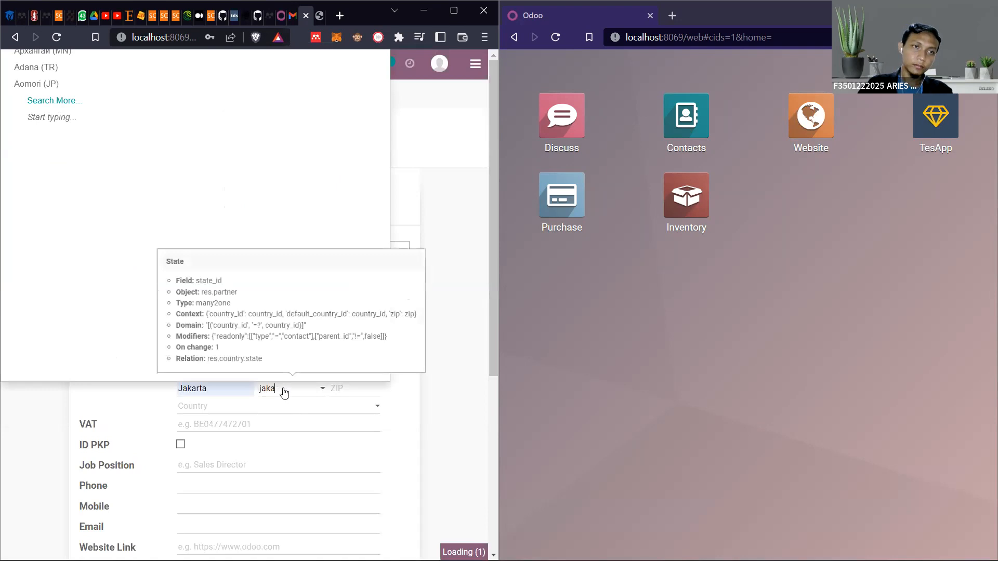
{"action": "type", "text": "rta"}
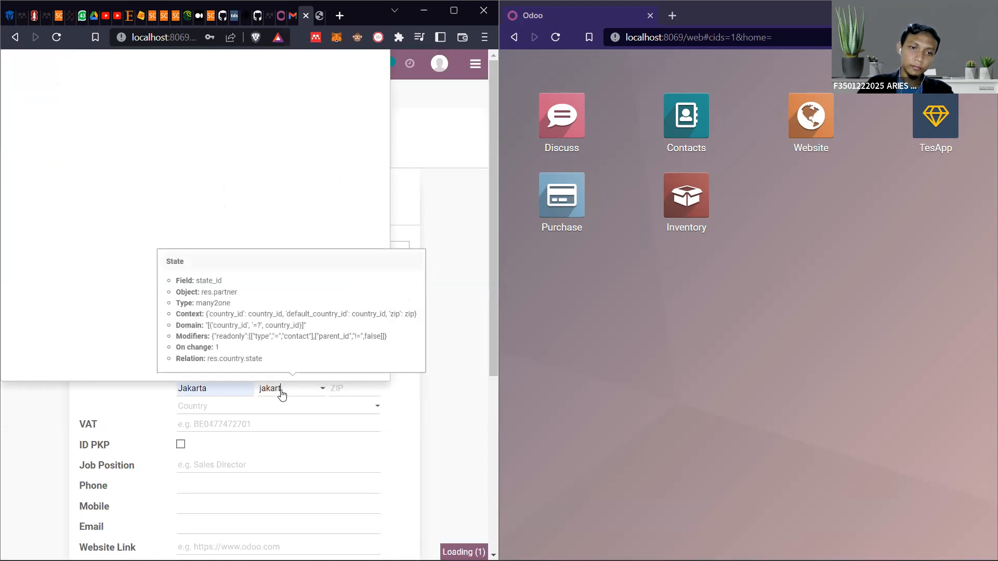
{"action": "left_click", "coordinate": [307, 416]}
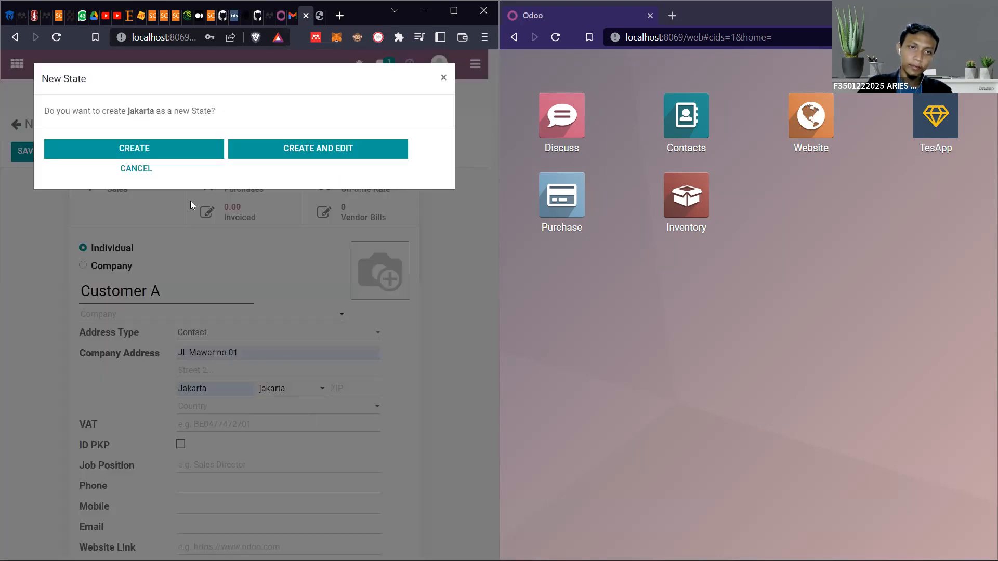
{"action": "left_click", "coordinate": [142, 173]}
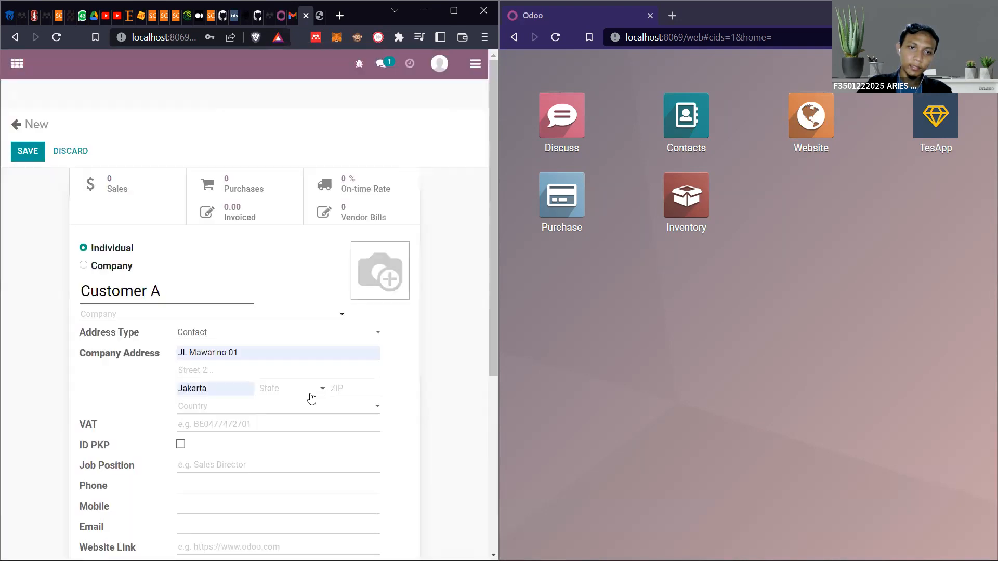
{"action": "left_click", "coordinate": [280, 387]}
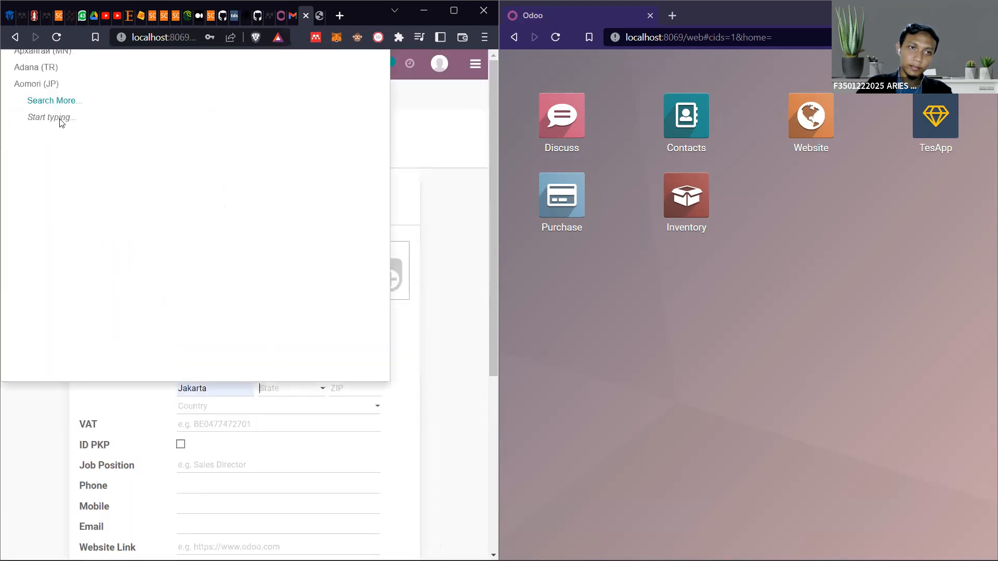
Maximize the browser window, then set Customer A's state to Jakarta (ID) and fill in the ZIP code from the saved suggestions
{"action": "left_click", "coordinate": [454, 12]}
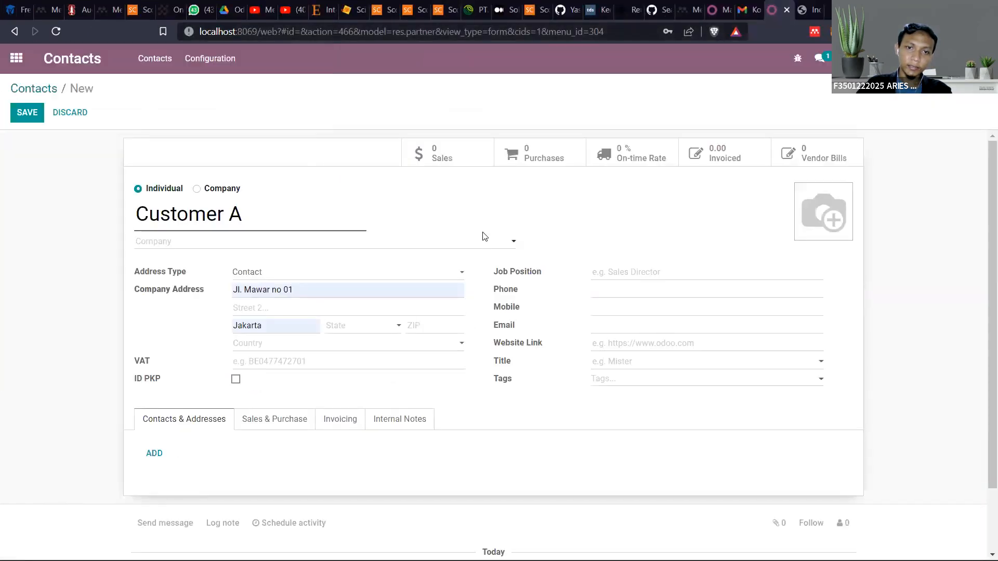
{"action": "left_click", "coordinate": [357, 326]}
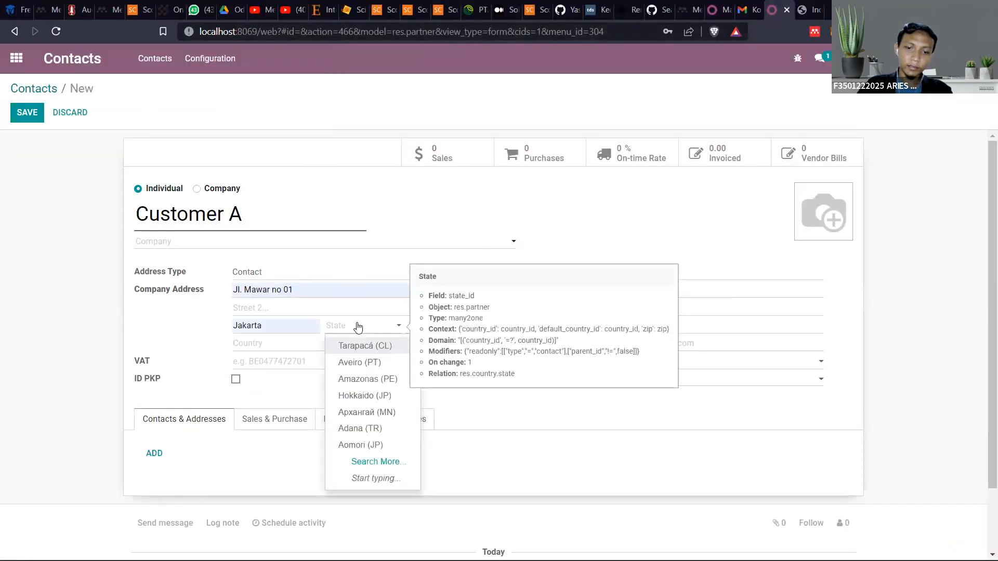
{"action": "type", "text": "jak"}
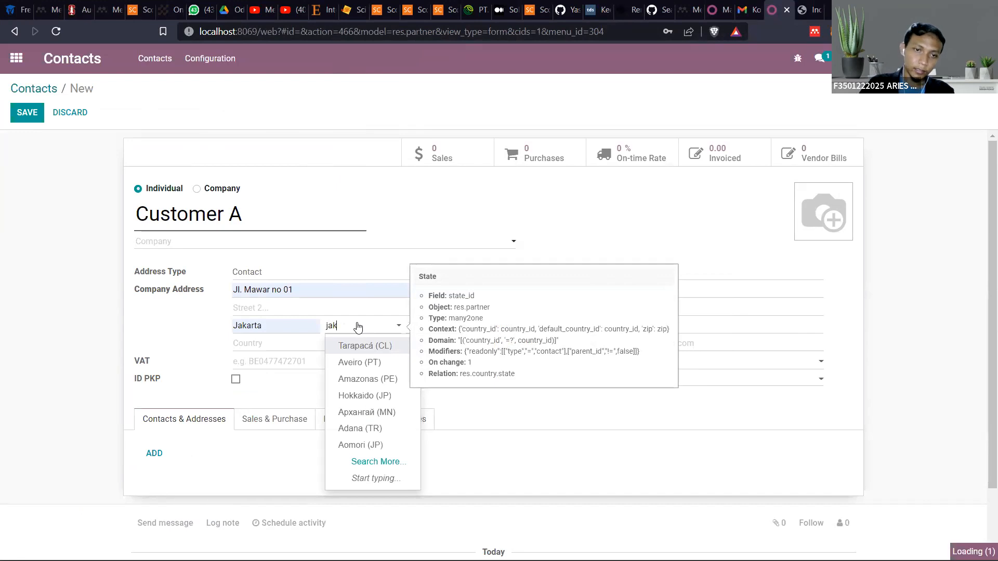
{"action": "left_click", "coordinate": [372, 348]}
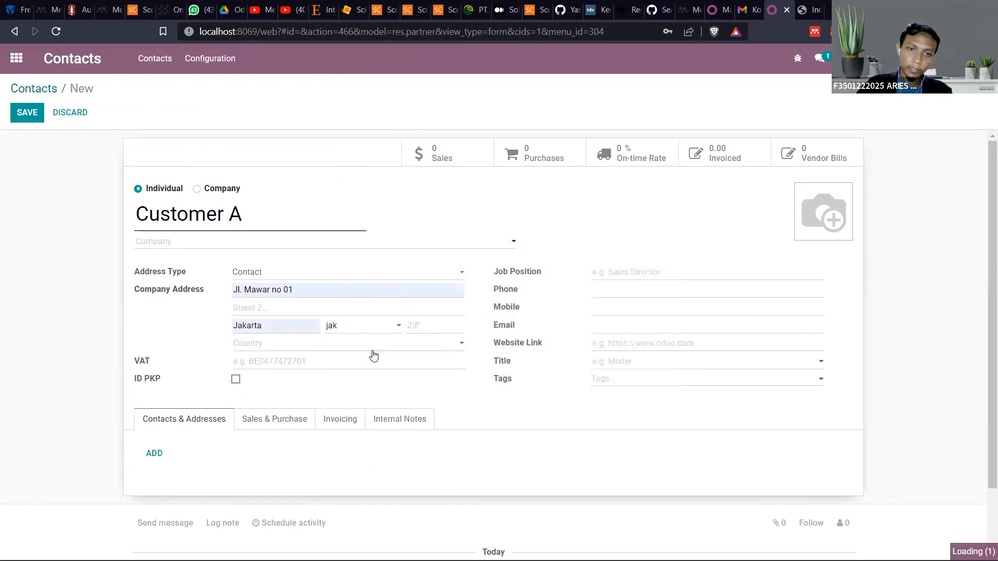
{"action": "left_click", "coordinate": [413, 326]}
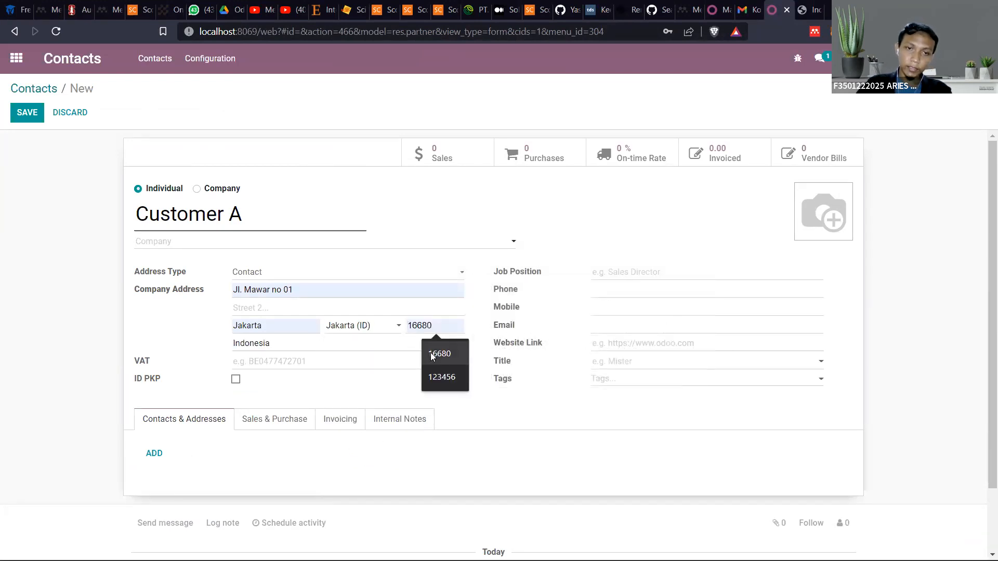
{"action": "left_click", "coordinate": [430, 354]}
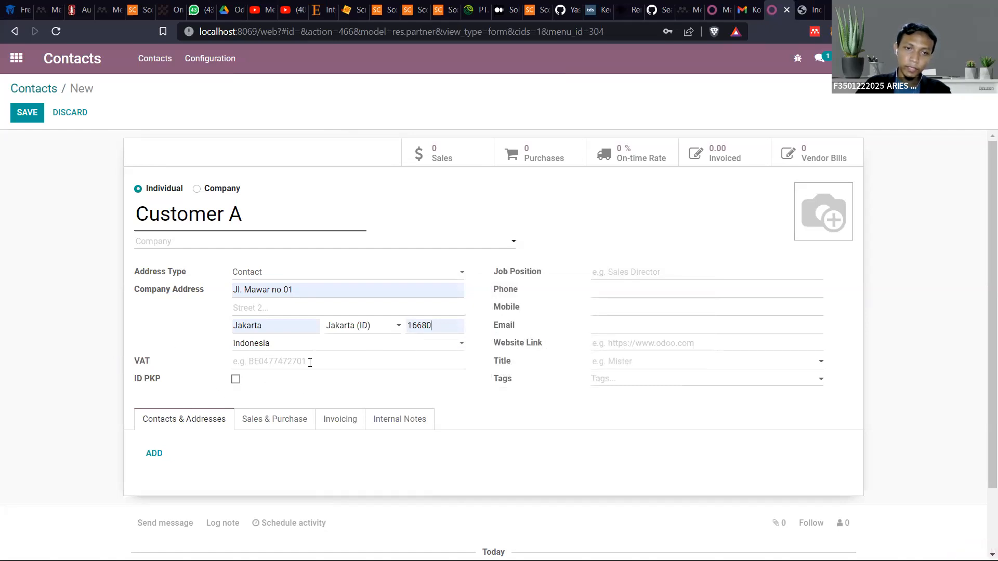
Fill in Customer A's email with the first saved suggestion and save the contact
{"action": "left_click", "coordinate": [611, 324]}
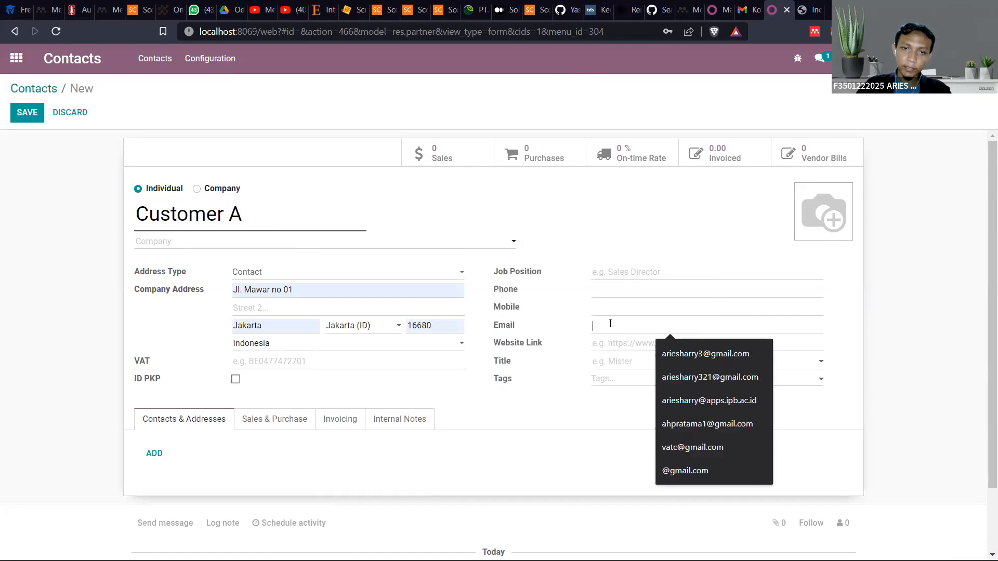
{"action": "left_click", "coordinate": [676, 355]}
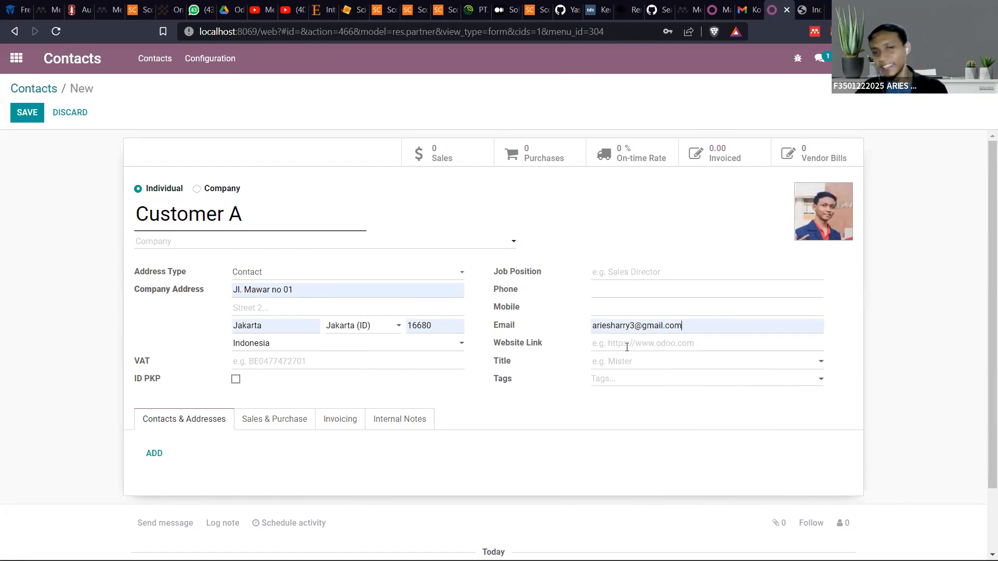
{"action": "scroll", "coordinate": [676, 333], "scroll_direction": "down", "scroll_amount": 2}
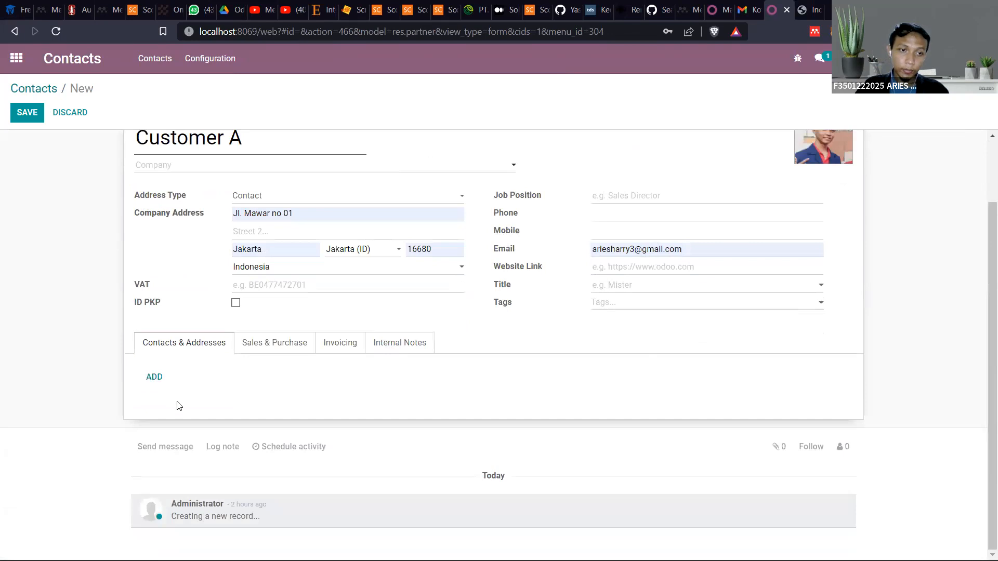
{"action": "scroll", "coordinate": [220, 403], "scroll_direction": "up", "scroll_amount": 2}
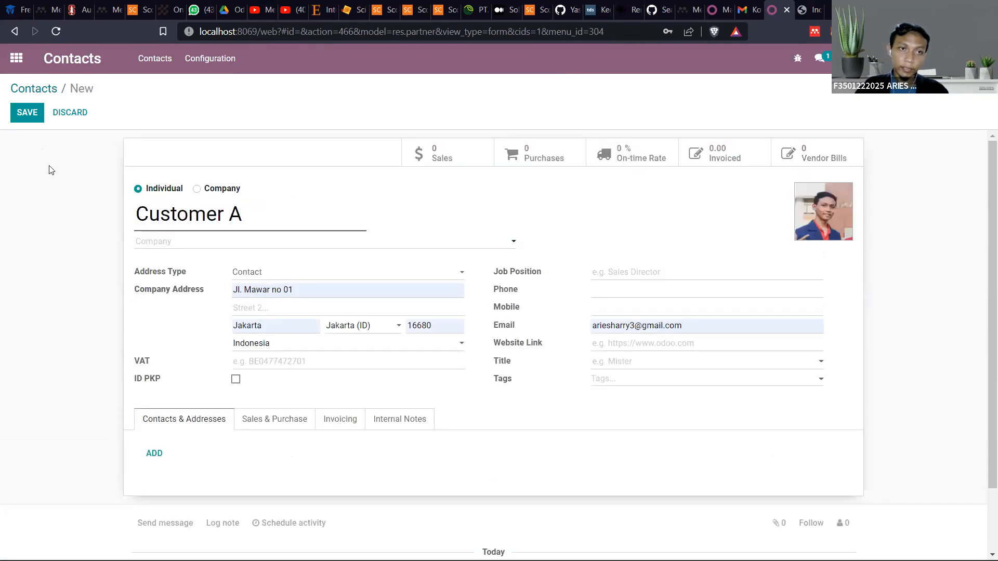
{"action": "left_click", "coordinate": [29, 115]}
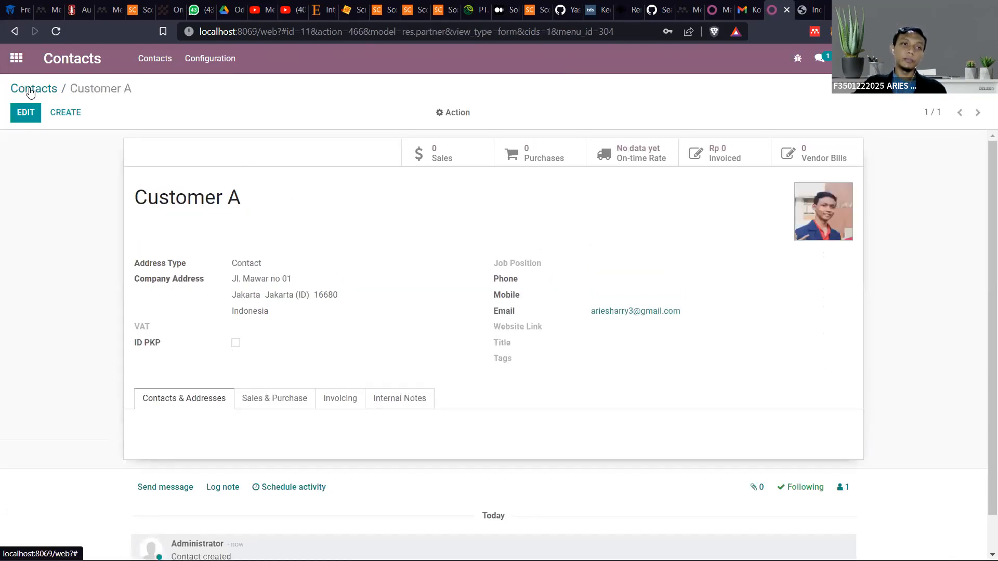
Return to the list of all contacts and go back to the overview of installed applications
{"action": "left_click", "coordinate": [62, 113]}
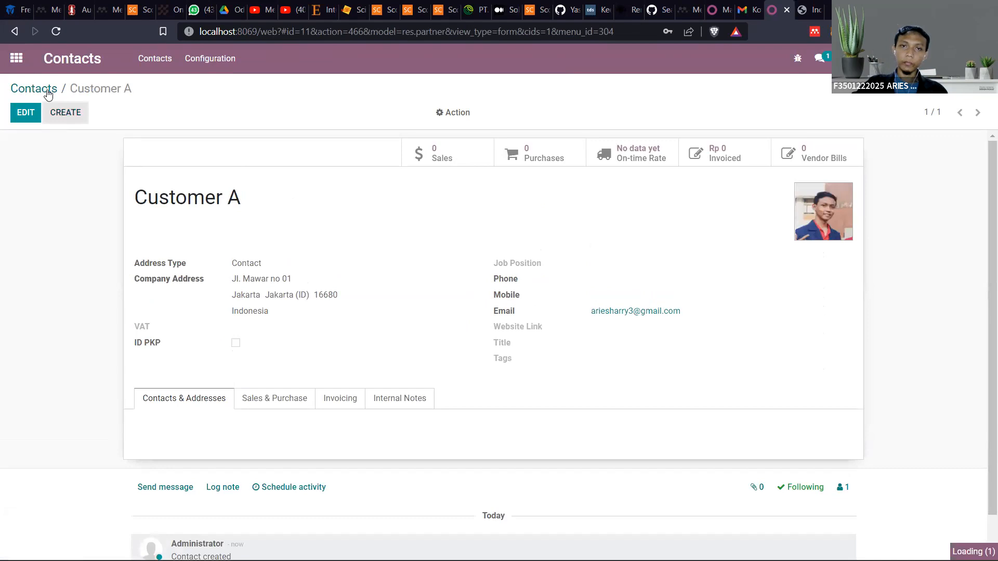
{"action": "left_click", "coordinate": [64, 108]}
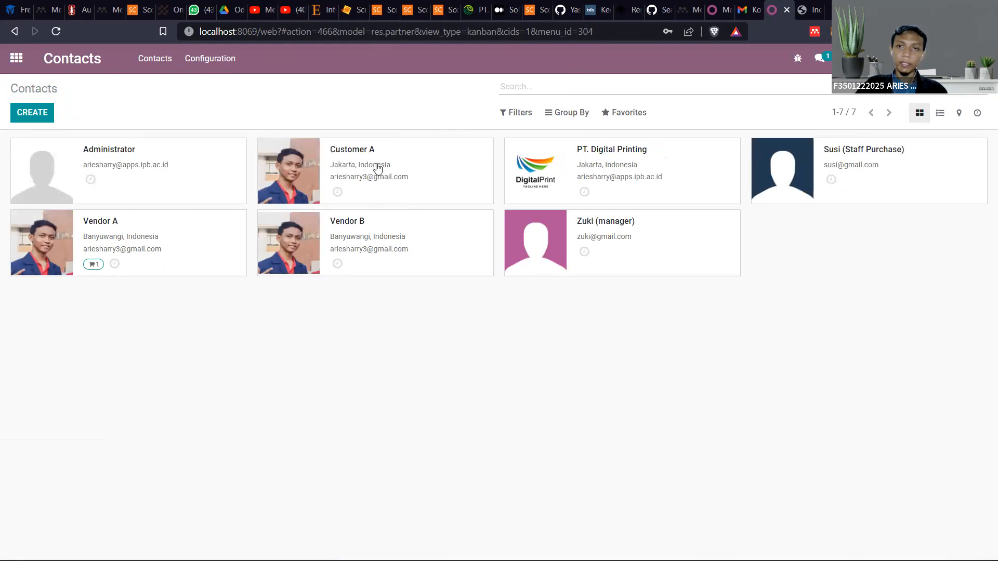
{"action": "left_click", "coordinate": [16, 60]}
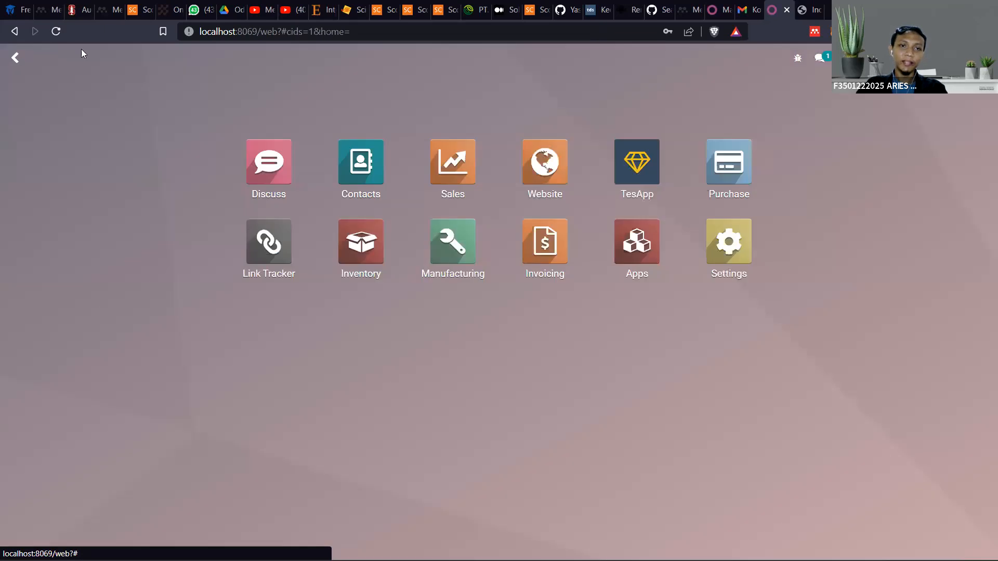
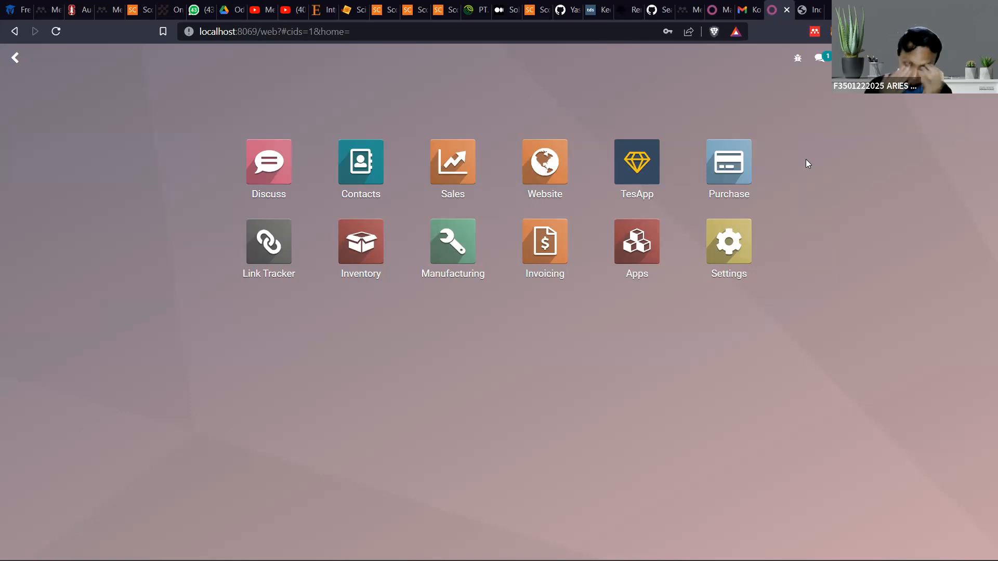
Open the Purchase application, look over its requests for quotation and available sections, and display the list of products
{"action": "left_click", "coordinate": [722, 163]}
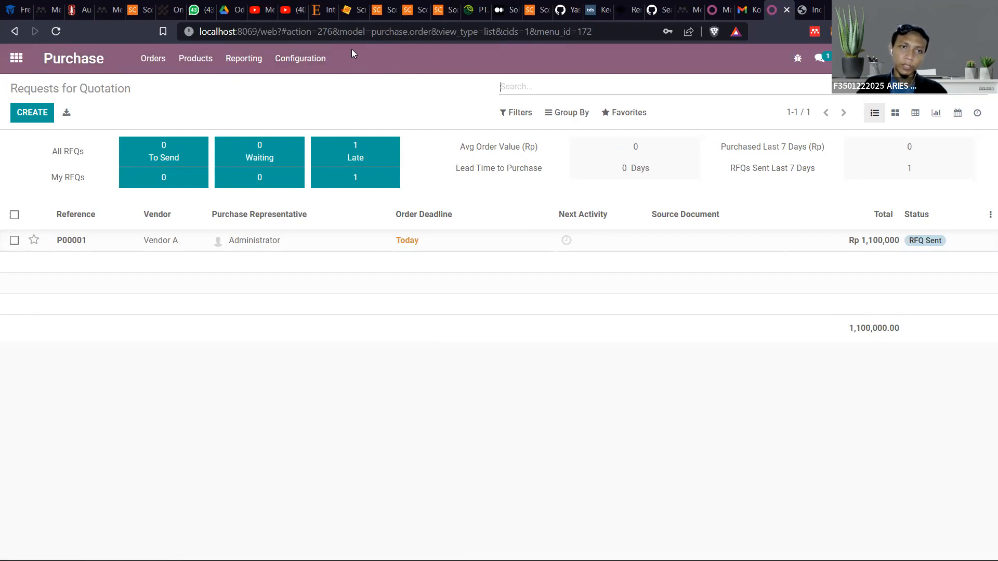
{"action": "left_click", "coordinate": [164, 59]}
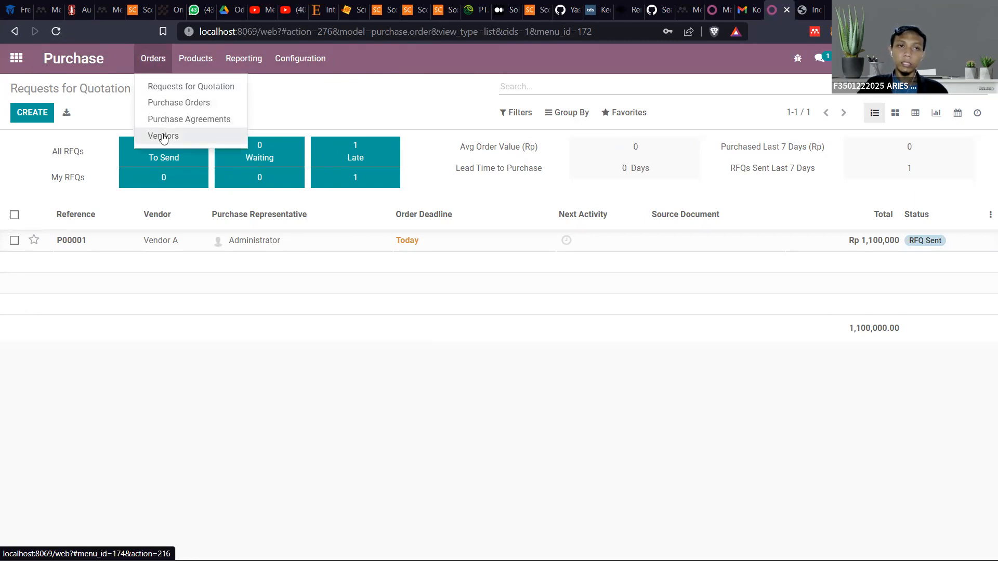
{"action": "mouse_move", "coordinate": [186, 58]}
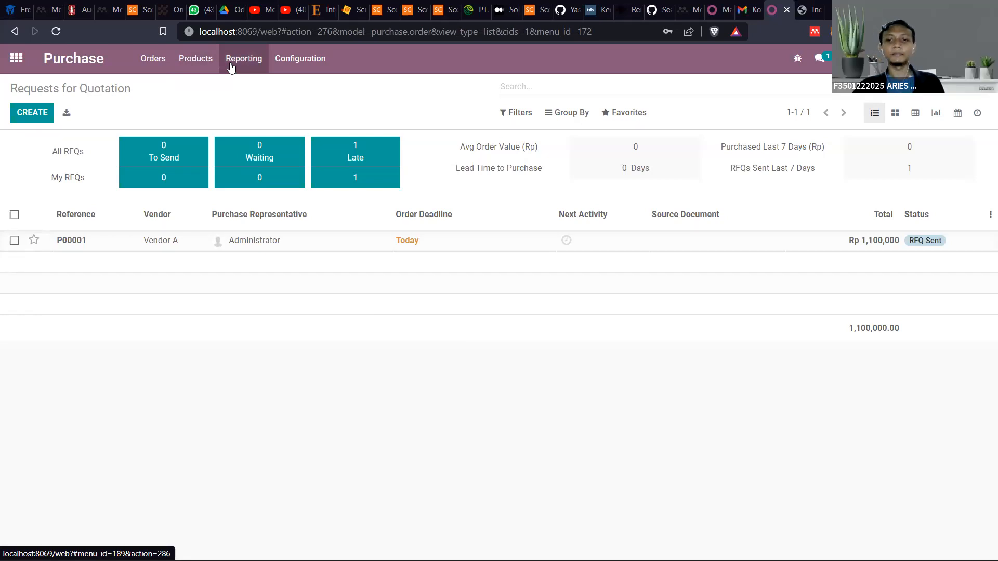
{"action": "left_click", "coordinate": [199, 62]}
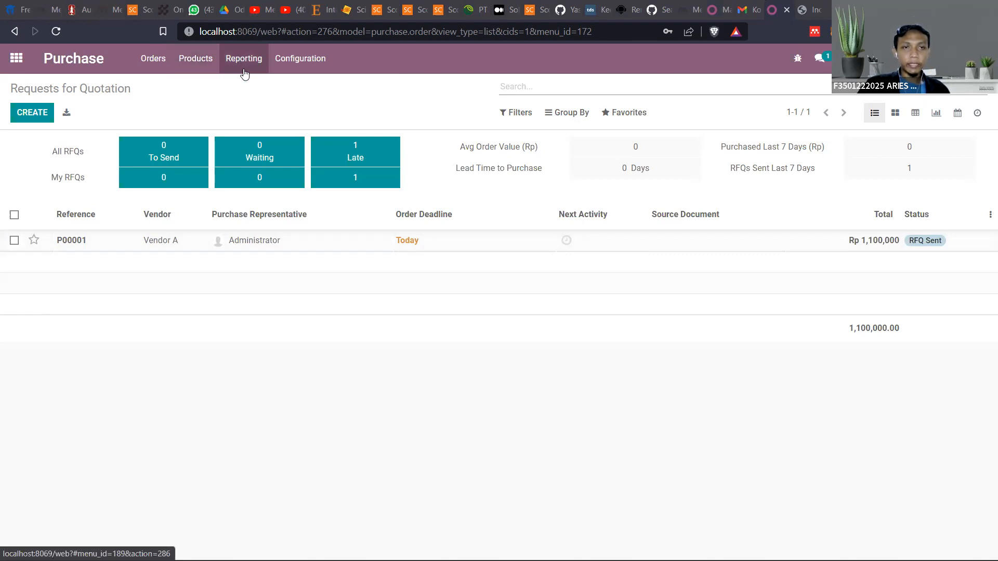
{"action": "left_click", "coordinate": [34, 240]}
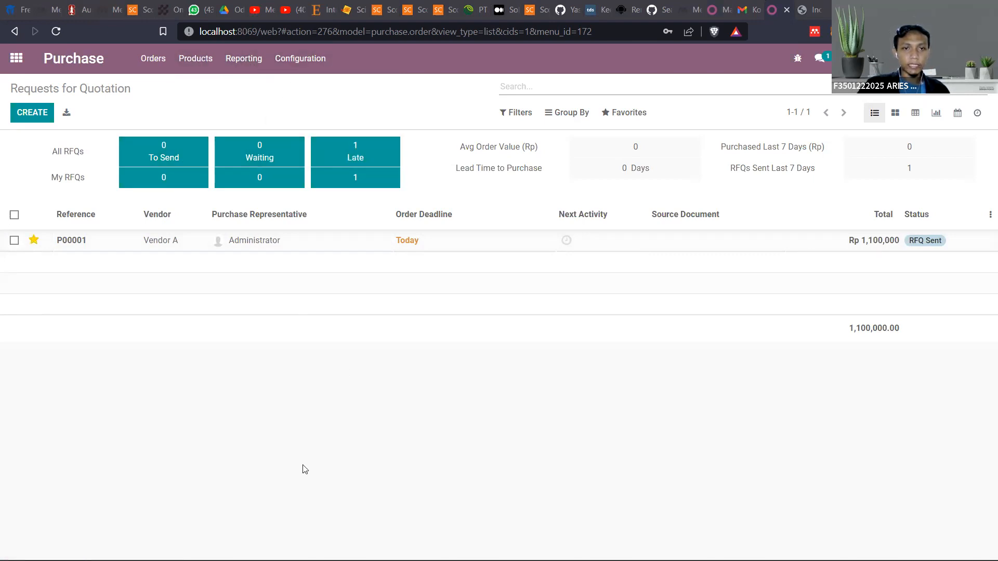
{"action": "left_click", "coordinate": [305, 59]}
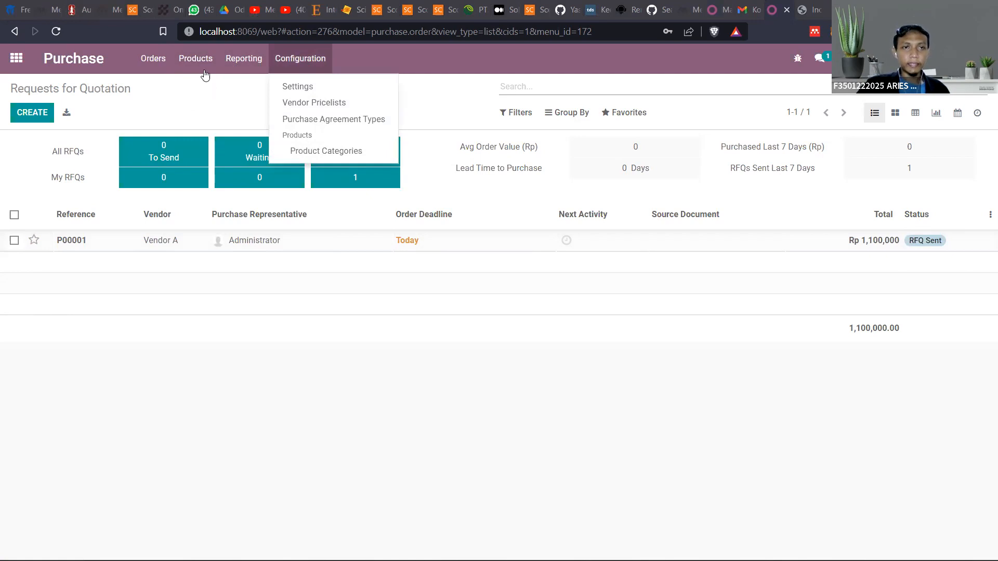
{"action": "mouse_move", "coordinate": [198, 67]}
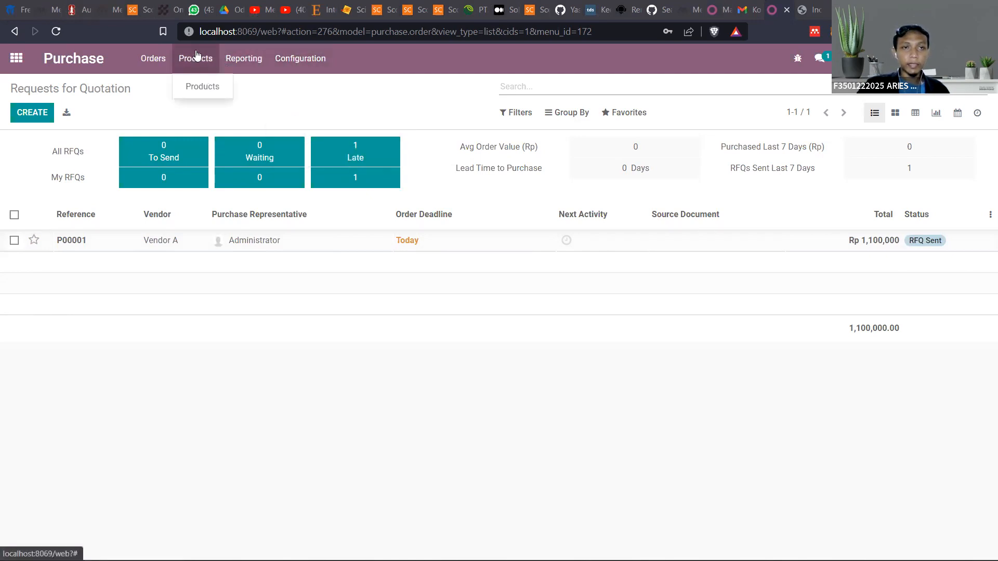
{"action": "left_click", "coordinate": [194, 89]}
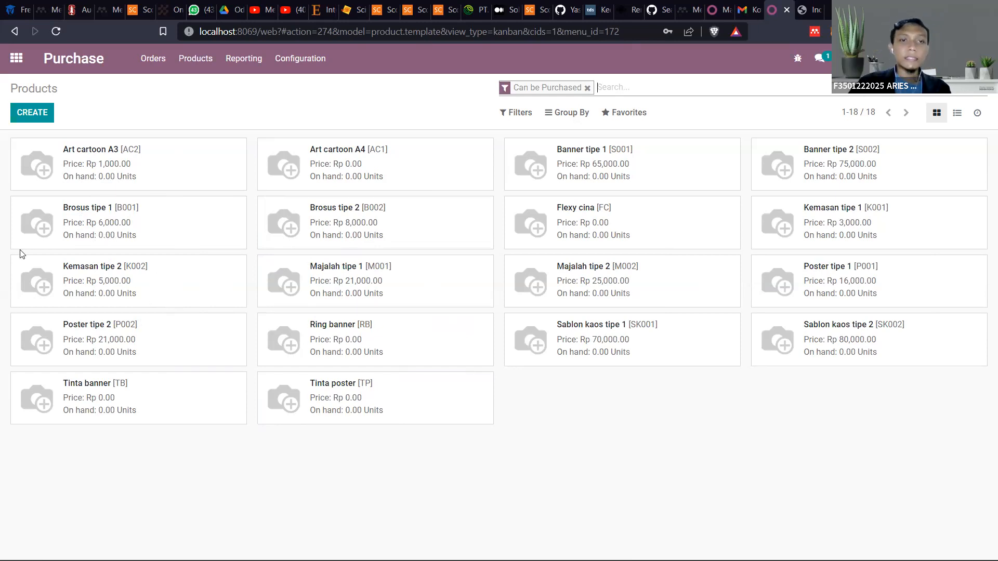
Start a new product and name it Banner tipe 3
{"action": "left_click", "coordinate": [46, 113]}
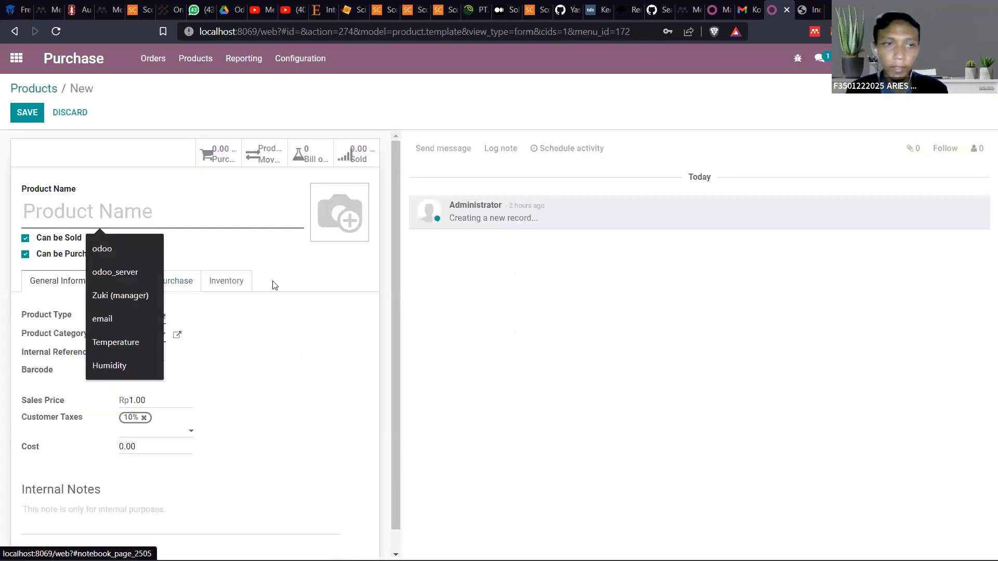
{"action": "left_click", "coordinate": [173, 112]}
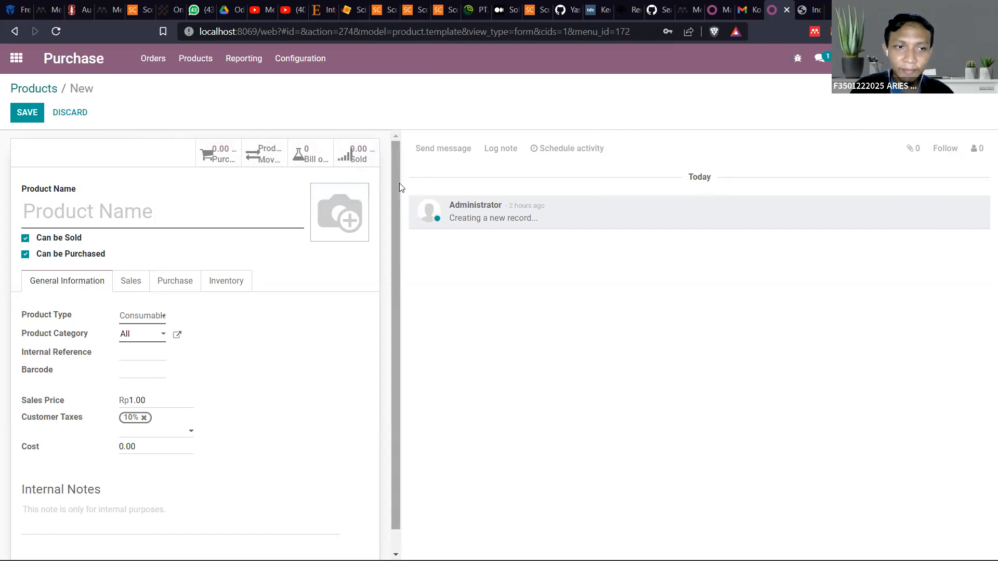
{"action": "scroll", "coordinate": [199, 367], "scroll_direction": "down", "scroll_amount": 1}
{"action": "scroll", "coordinate": [198, 368], "scroll_direction": "down", "scroll_amount": 1}
{"action": "scroll", "coordinate": [208, 338], "scroll_direction": "up", "scroll_amount": 1}
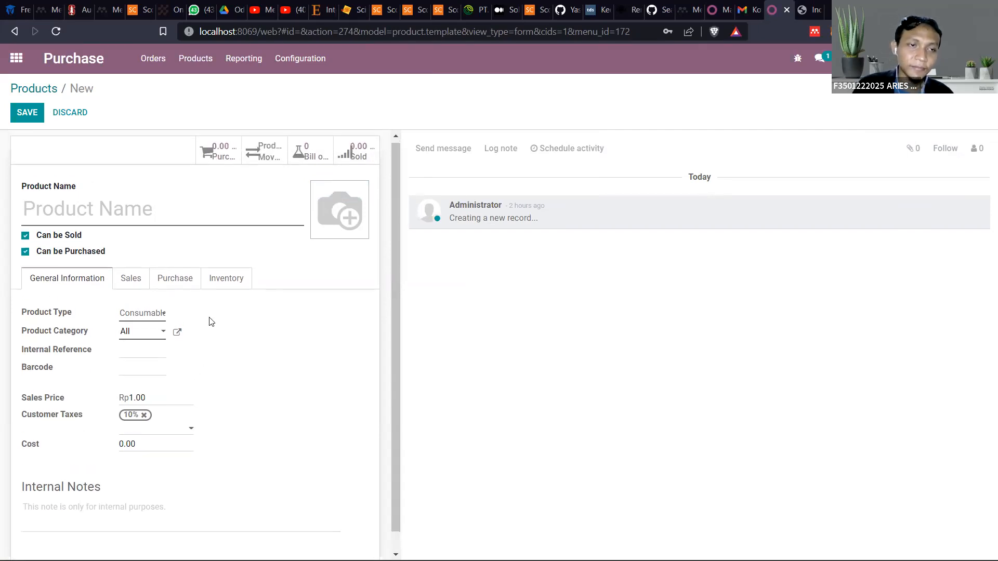
{"action": "left_click", "coordinate": [90, 220]}
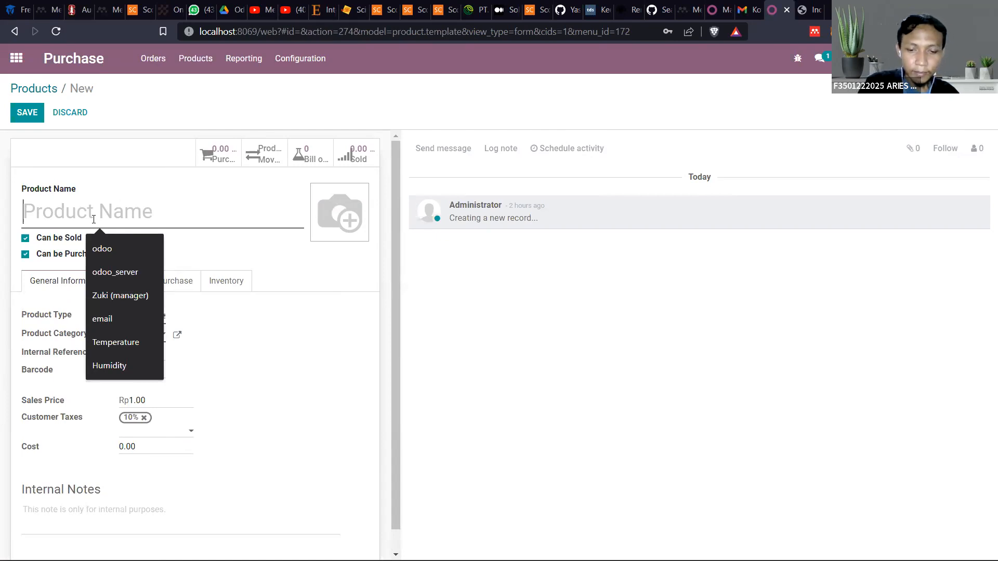
{"action": "type", "text": "Ban"}
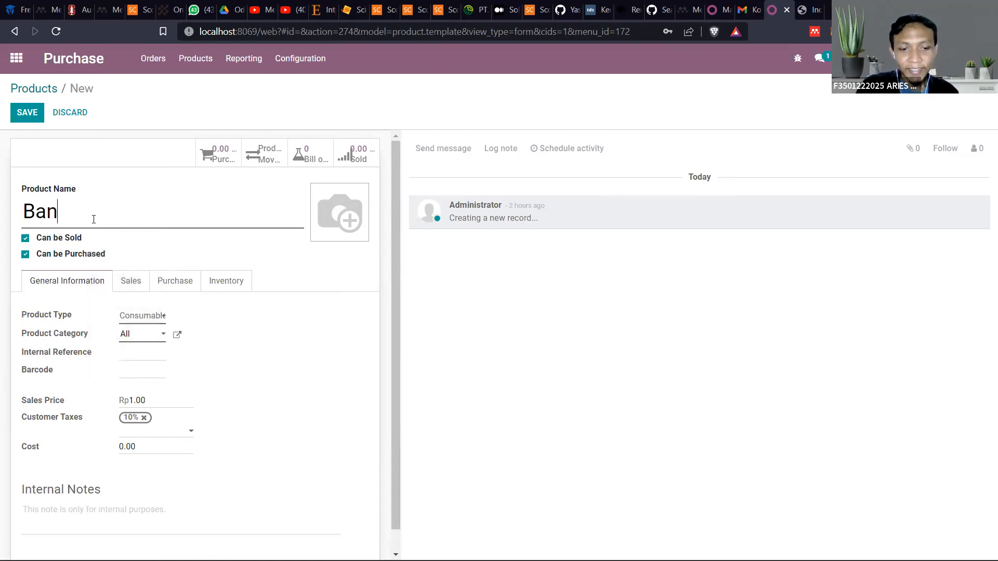
{"action": "type", "text": "ner tipe"}
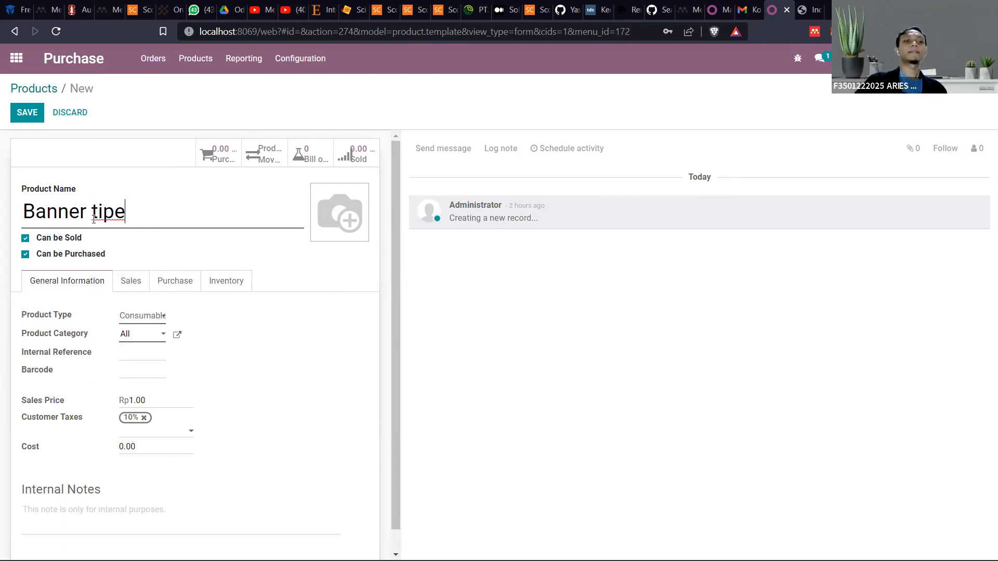
{"action": "type", "text": " 3"}
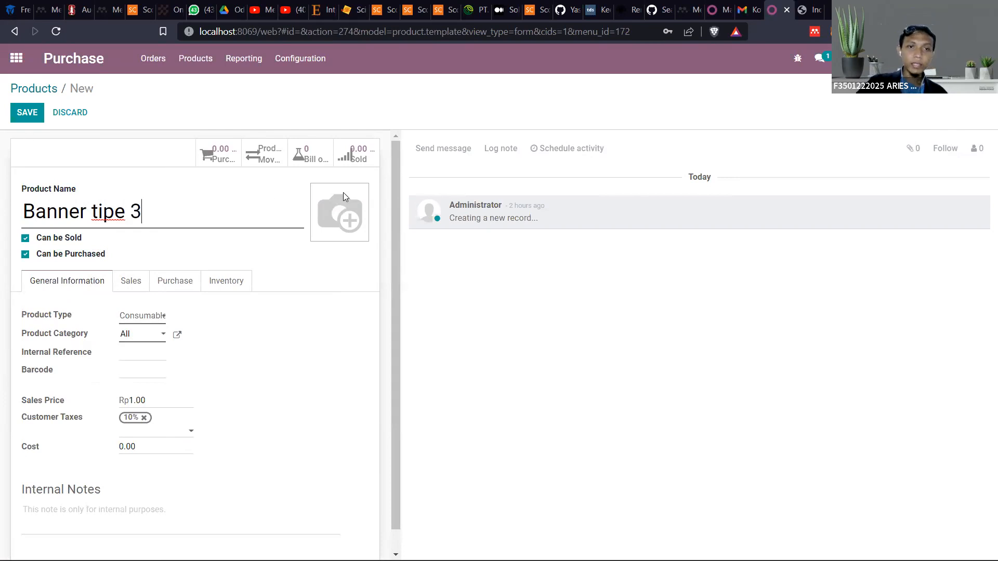
Try disabling Can be Purchased and Can be Sold one at a time for Banner tipe 3, finishing with both enabled
{"action": "mouse_move", "coordinate": [321, 198]}
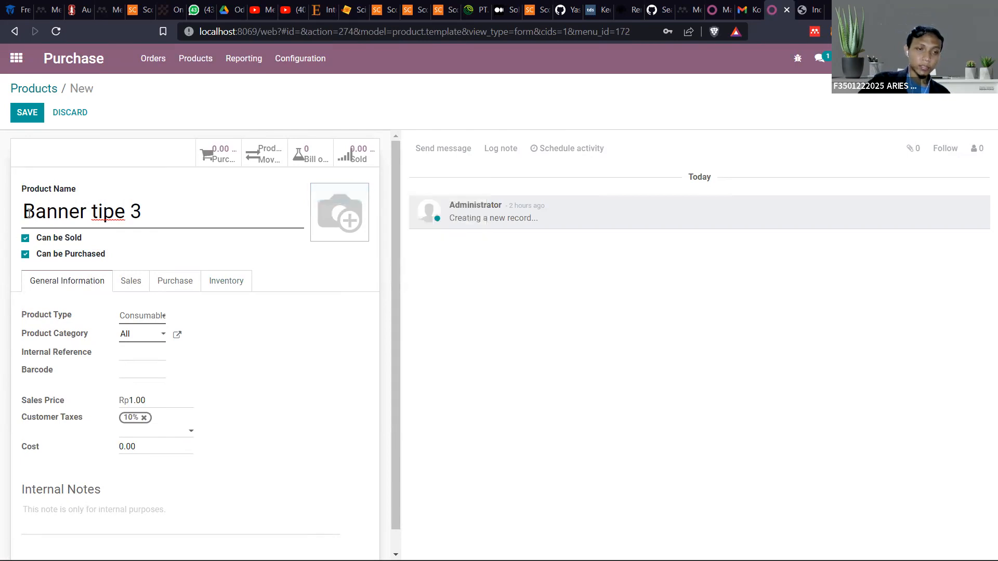
{"action": "mouse_move", "coordinate": [48, 255]}
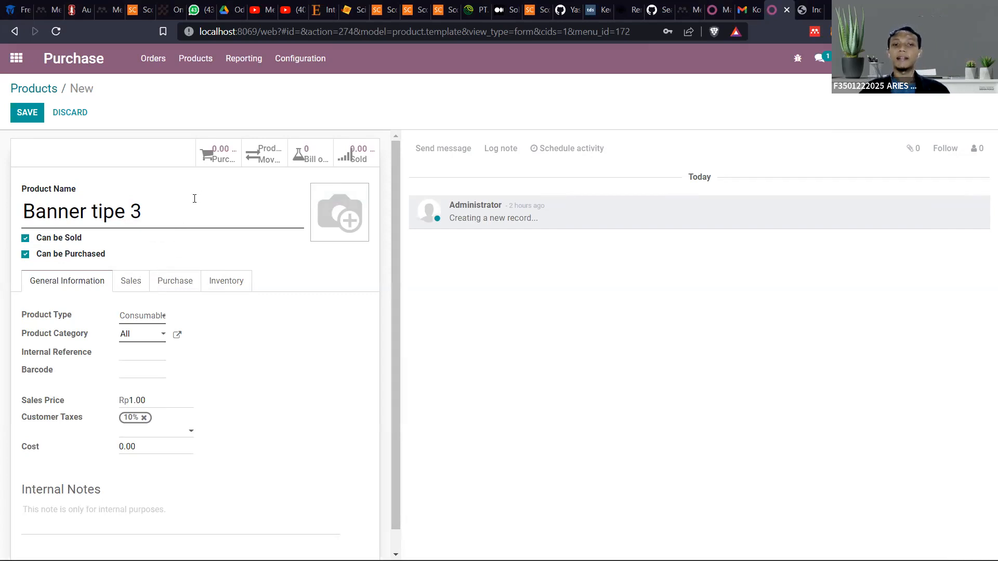
{"action": "left_click", "coordinate": [24, 255]}
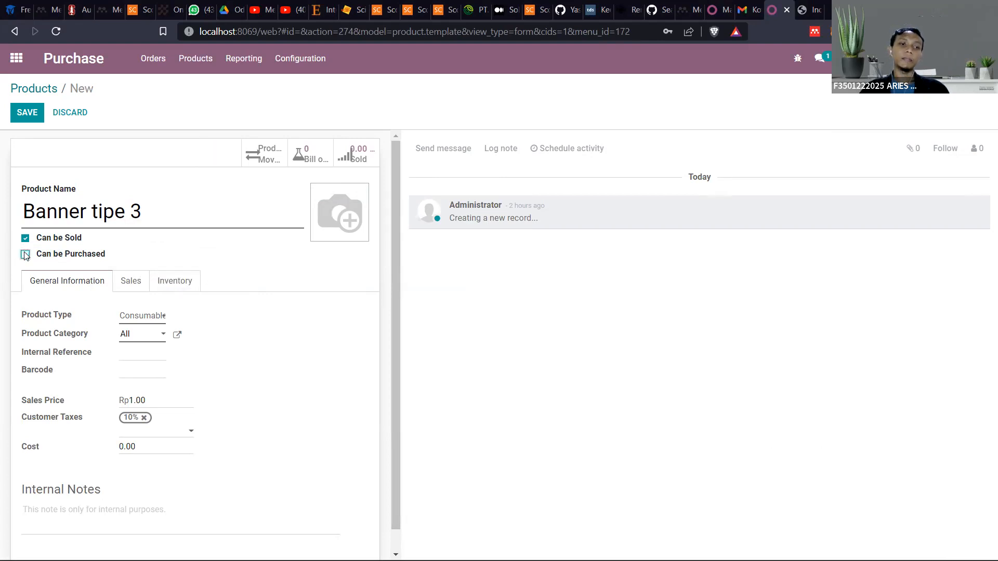
{"action": "left_click", "coordinate": [159, 210]}
{"action": "key", "text": "ctrl+a"}
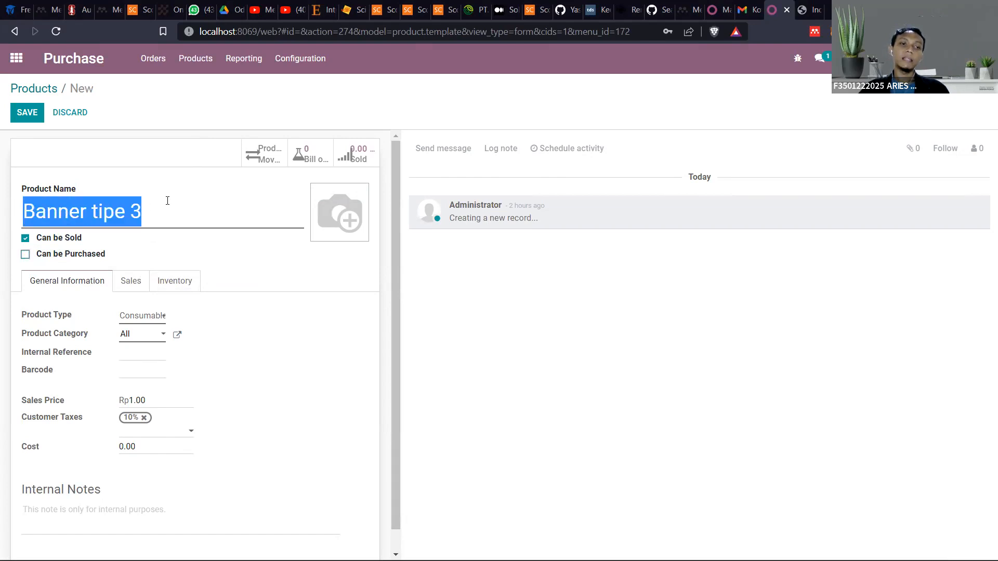
{"action": "left_click", "coordinate": [129, 212]}
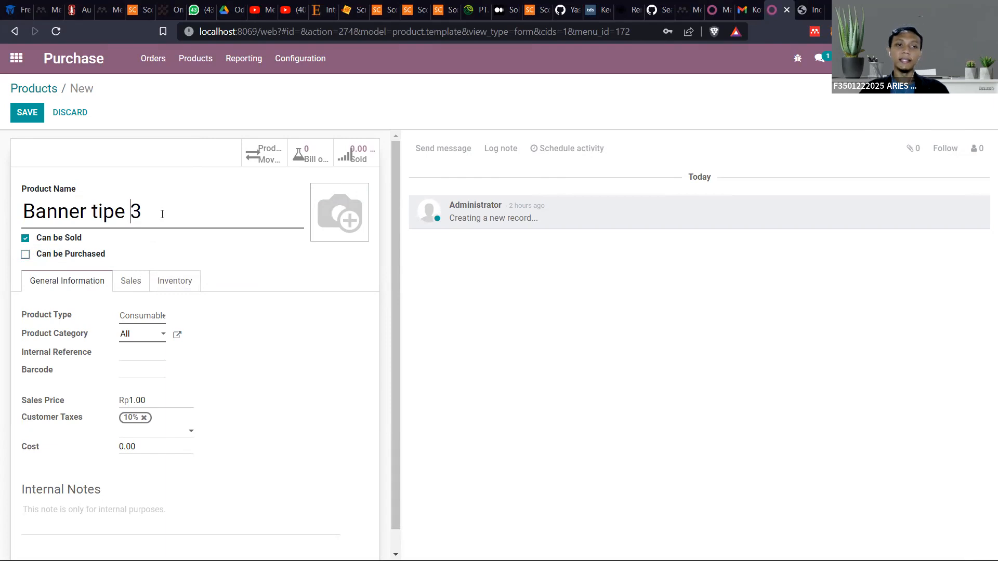
{"action": "key", "text": "ctrl+a"}
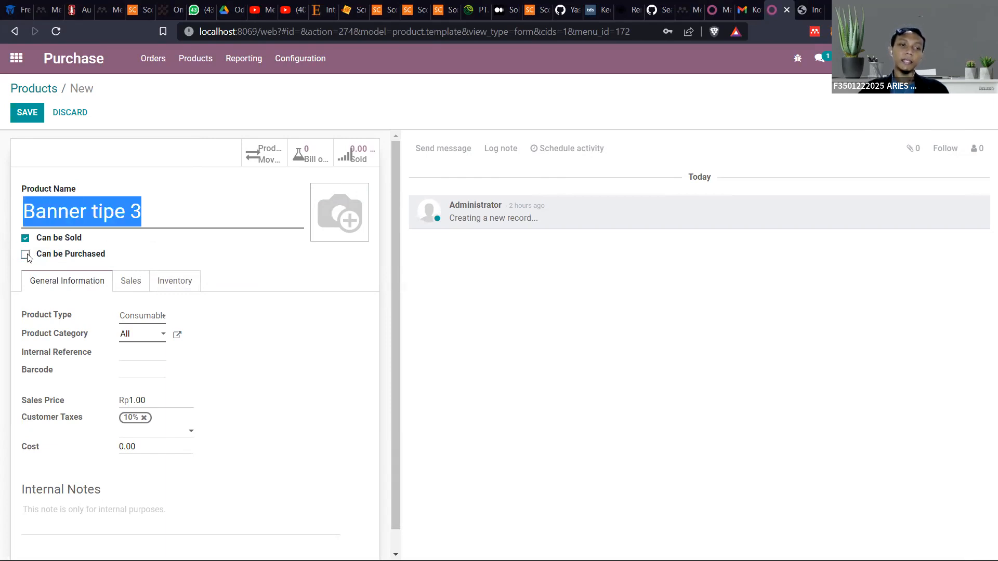
{"action": "left_click", "coordinate": [25, 255]}
{"action": "left_click", "coordinate": [26, 239]}
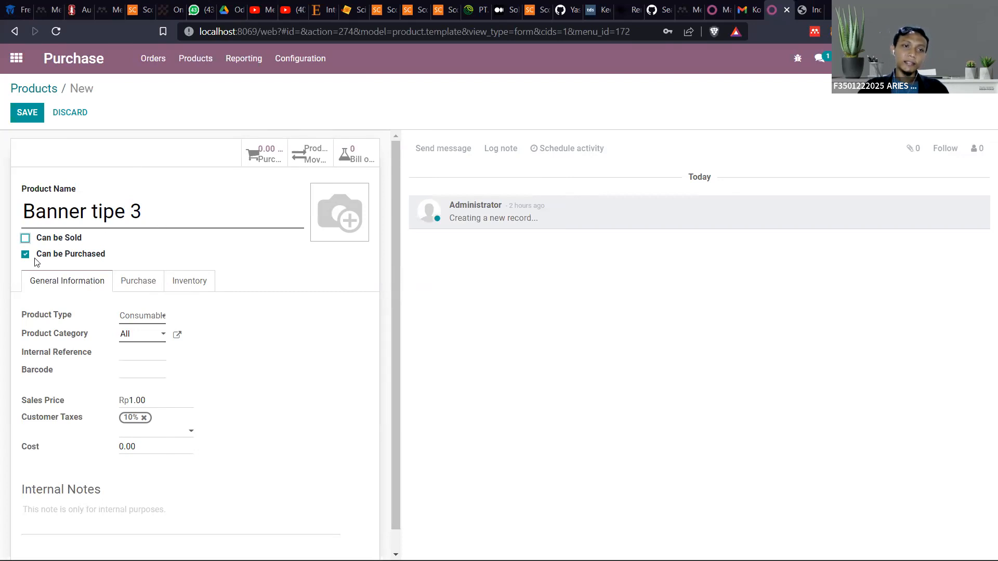
{"action": "left_click", "coordinate": [24, 239]}
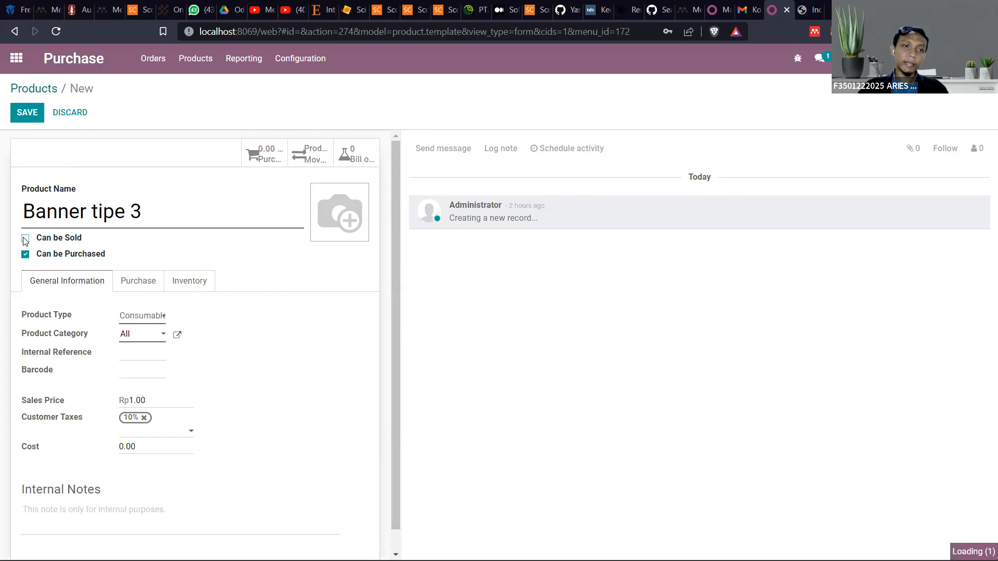
{"action": "left_click", "coordinate": [25, 254]}
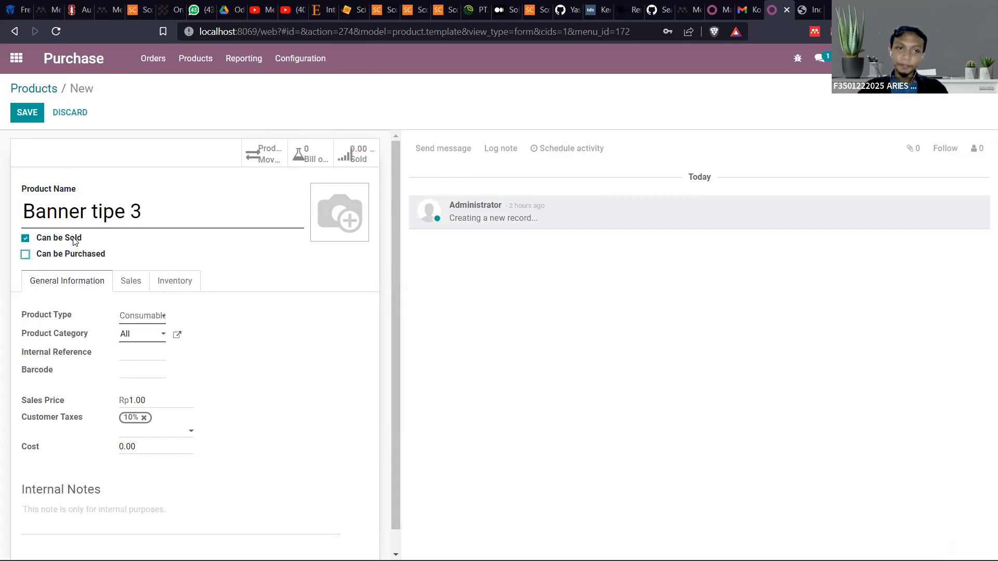
{"action": "left_click", "coordinate": [25, 254]}
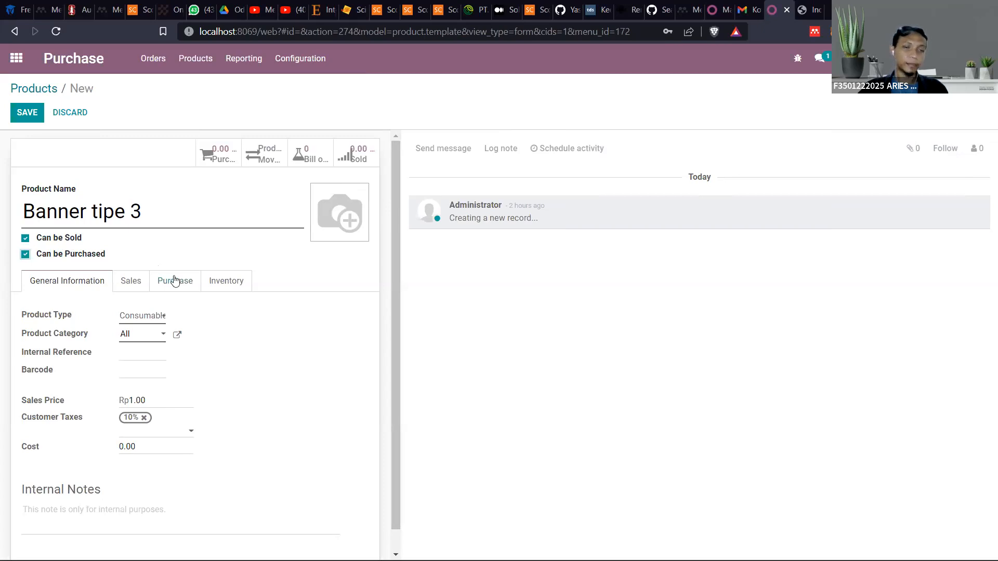
Try Service as the product type of Banner tipe 3, and settle on Storable Product
{"action": "scroll", "coordinate": [184, 296], "scroll_direction": "down", "scroll_amount": 1}
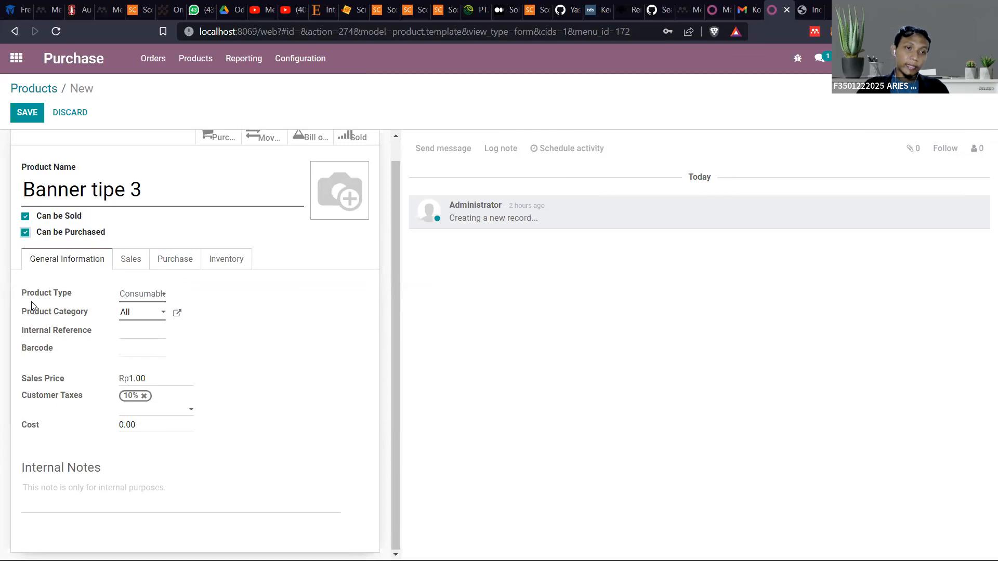
{"action": "left_click", "coordinate": [133, 295]}
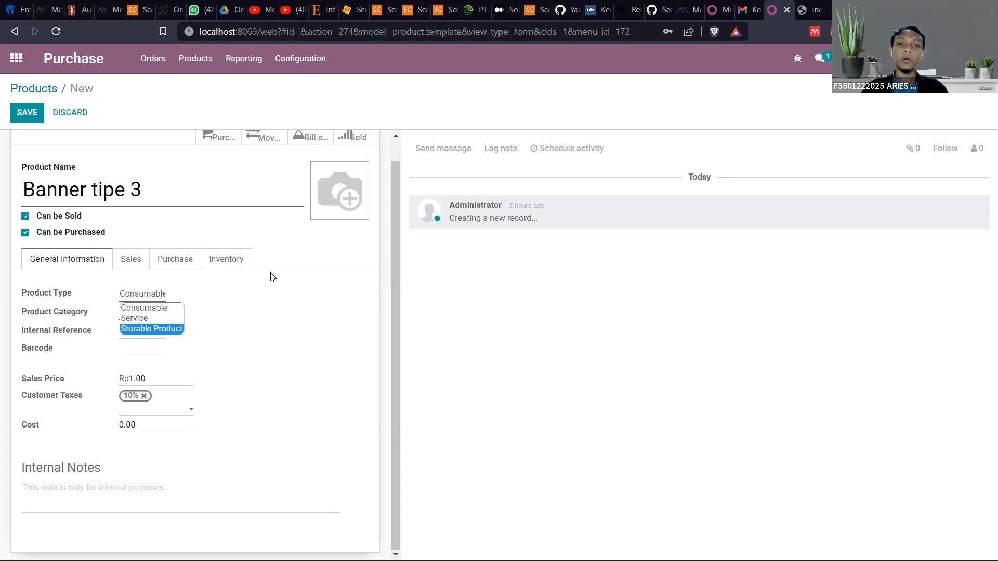
{"action": "left_click", "coordinate": [147, 319]}
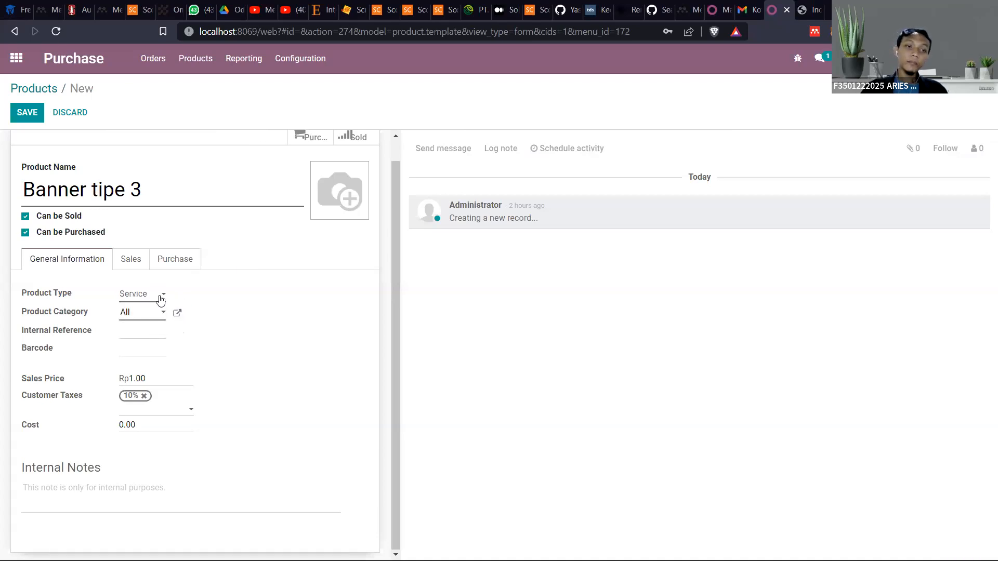
{"action": "left_click", "coordinate": [142, 295]}
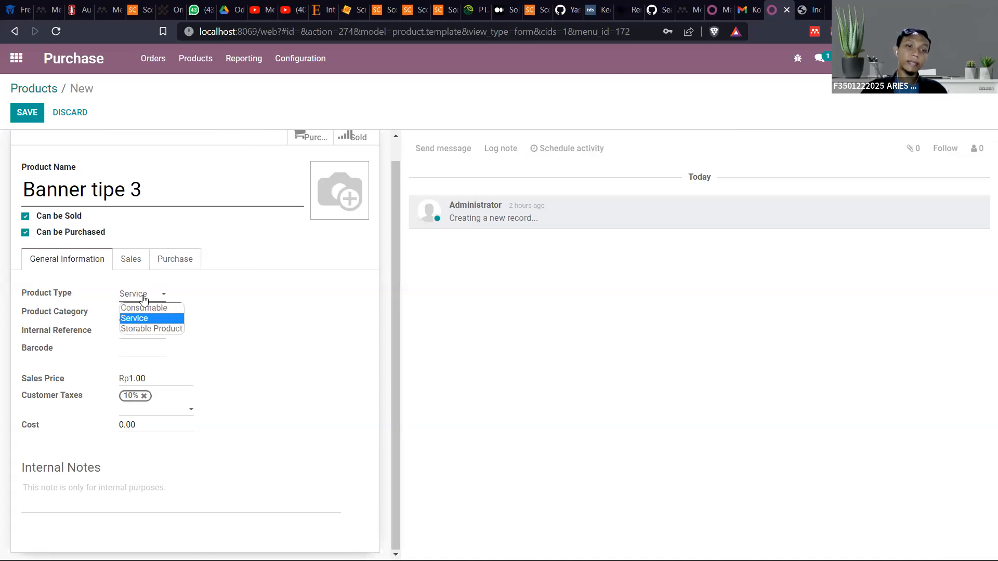
{"action": "left_click", "coordinate": [145, 329]}
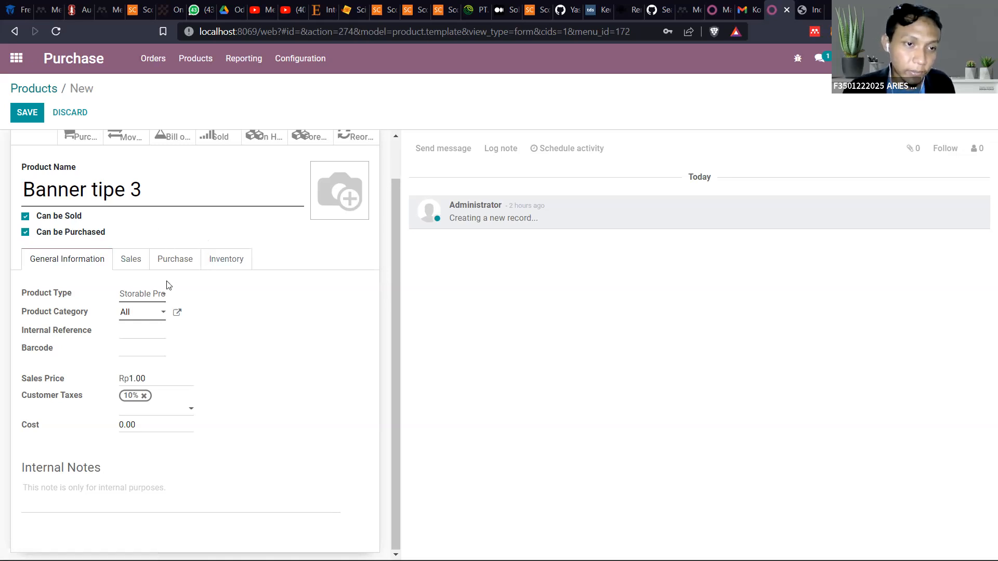
Review the product category choices, keep All, and set the internal reference of Banner tipe 3 to B005
{"action": "left_click", "coordinate": [149, 316]}
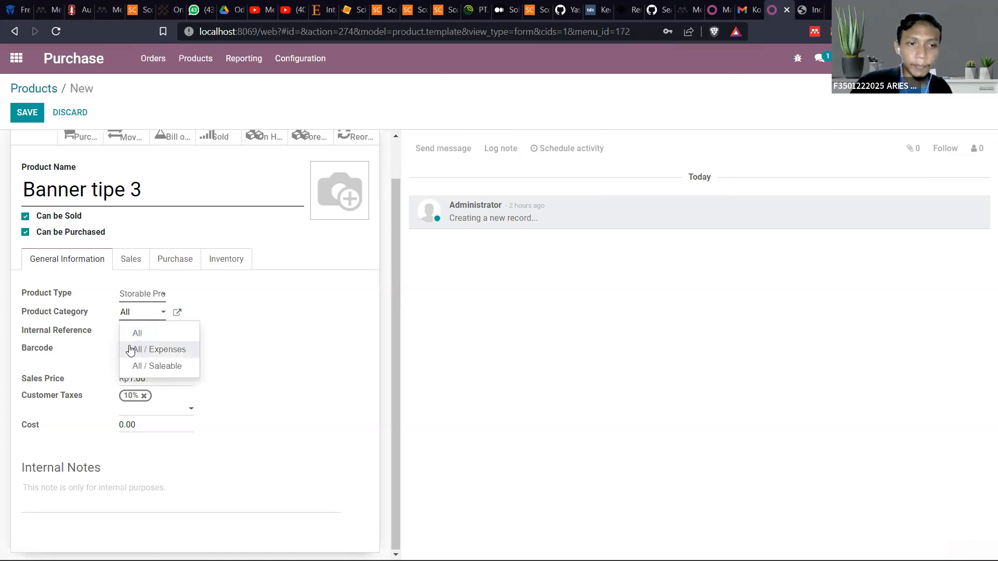
{"action": "left_click", "coordinate": [261, 303]}
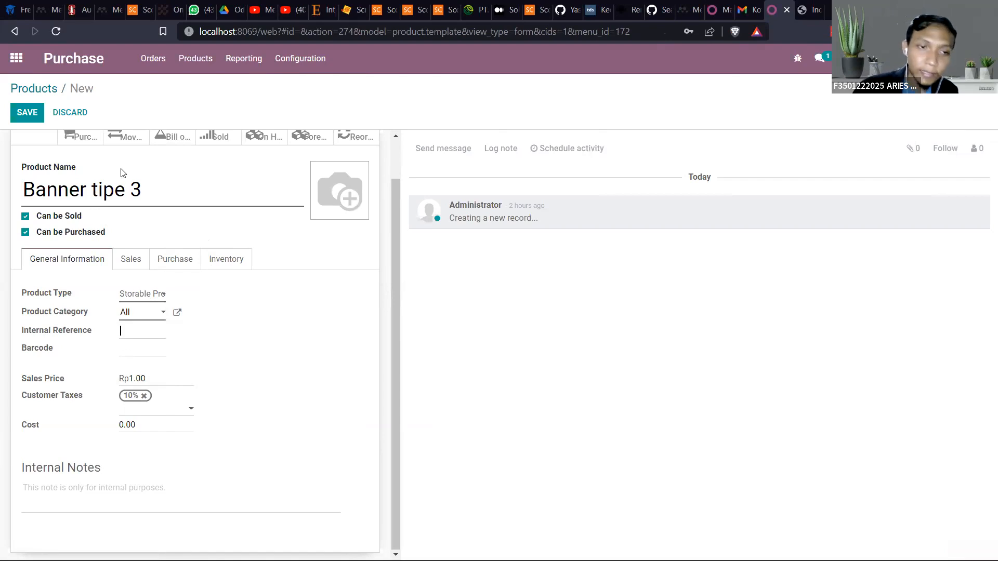
{"action": "type", "text": "B"}
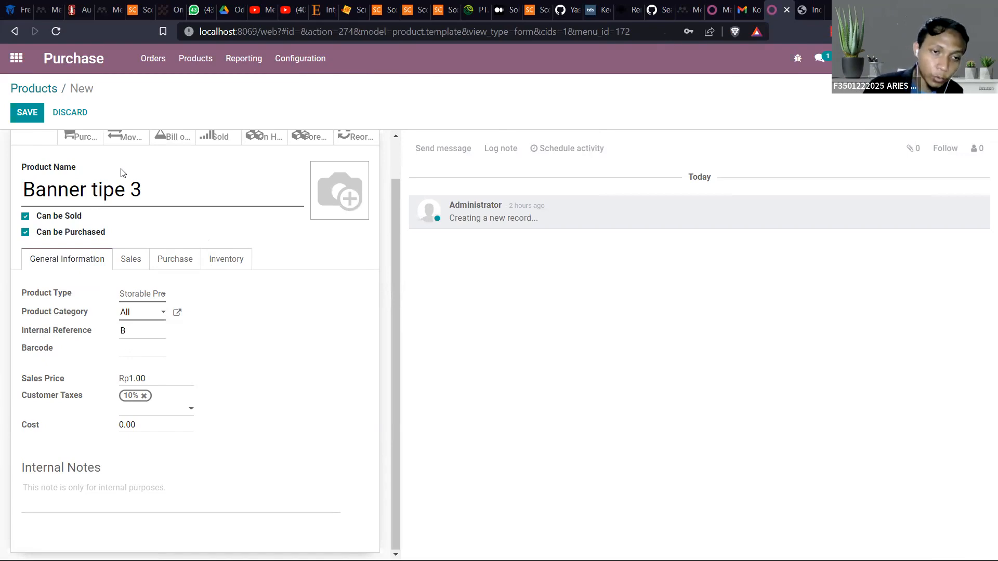
{"action": "type", "text": "001"}
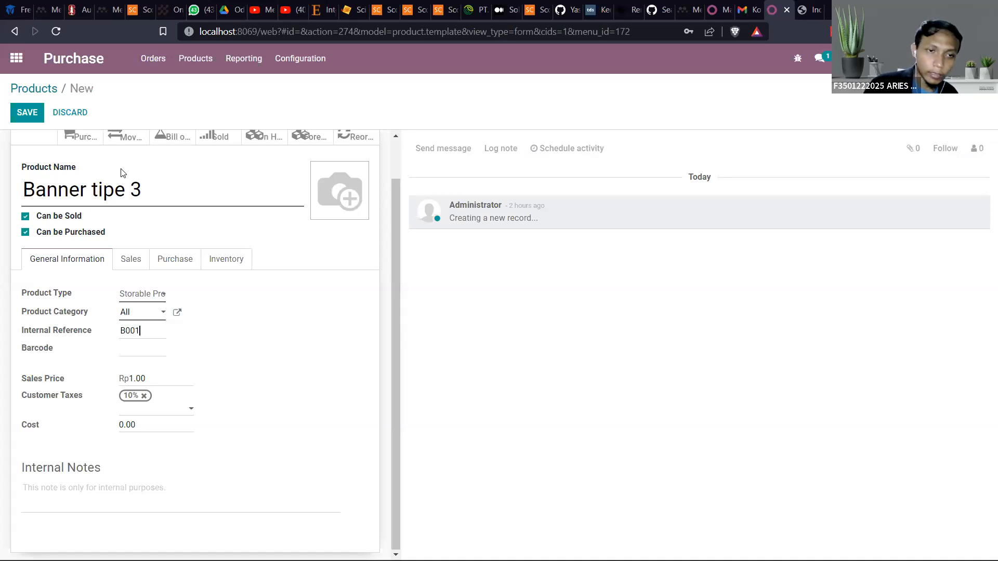
{"action": "key", "text": "BackSpace"}
{"action": "type", "text": "5"}
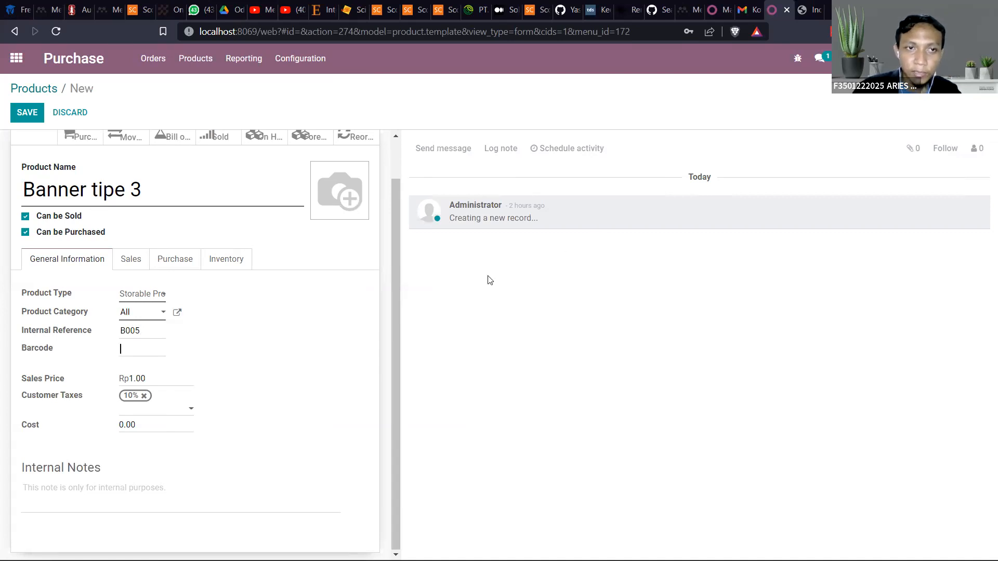
Set the sales price of Banner tipe 3 to Rp 200000, leaving the barcode empty
{"action": "left_click", "coordinate": [133, 348]}
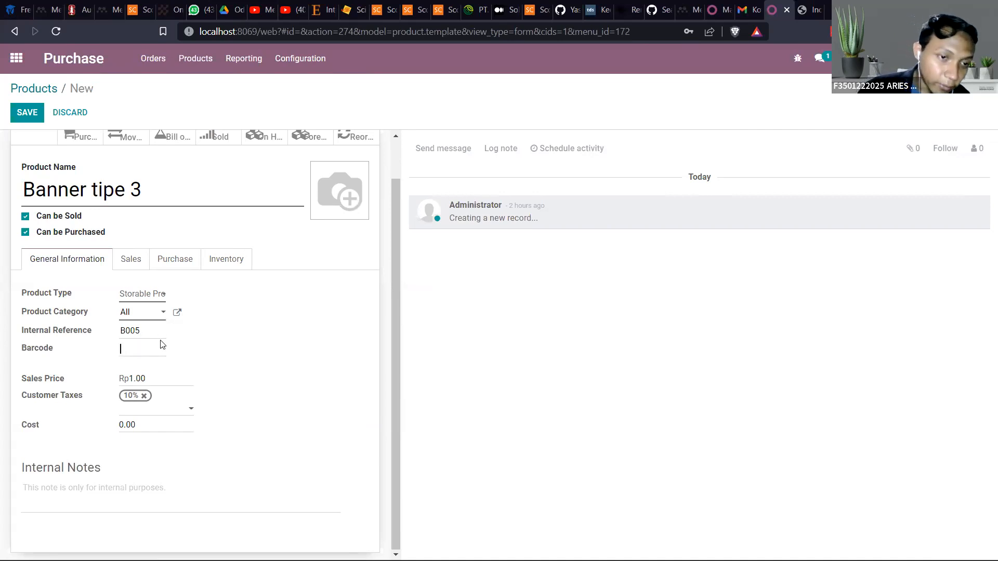
{"action": "left_click", "coordinate": [156, 379]}
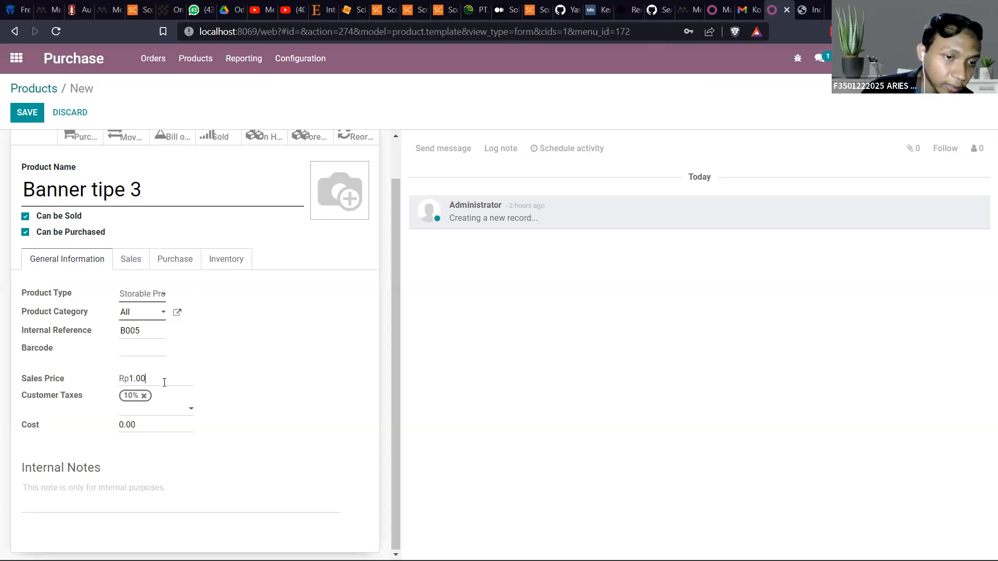
{"action": "double_click", "coordinate": [128, 375]}
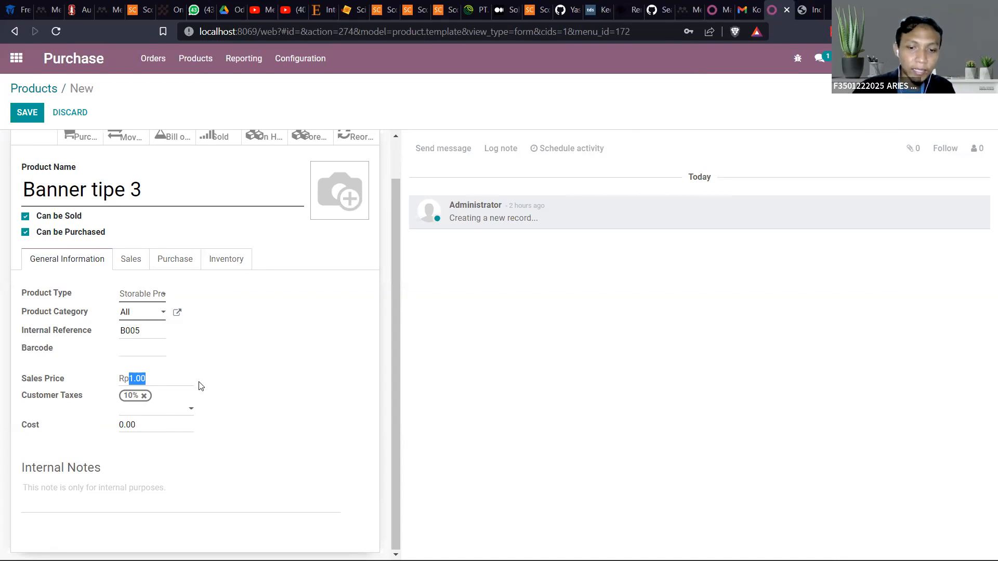
{"action": "type", "text": "200"}
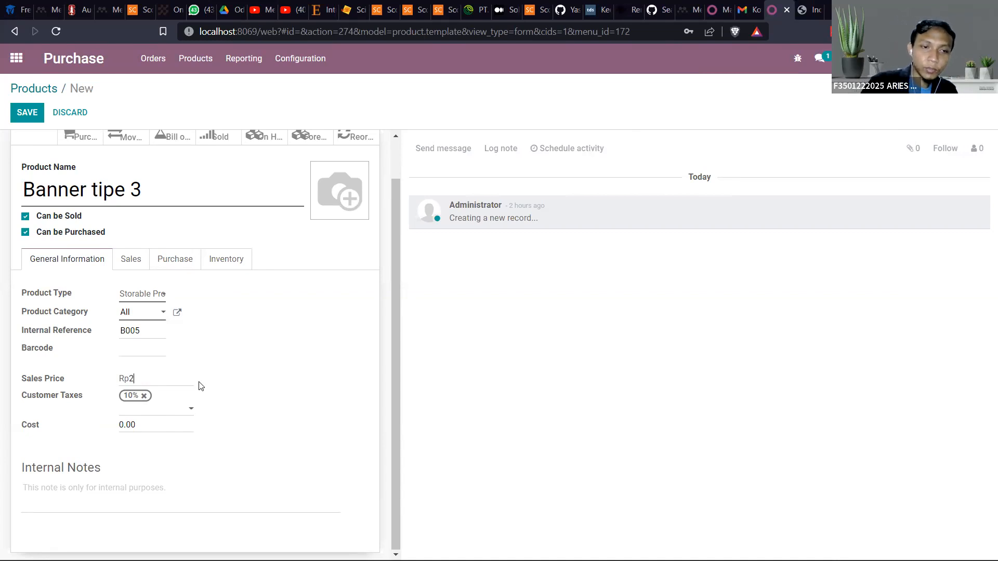
{"action": "type", "text": "000"}
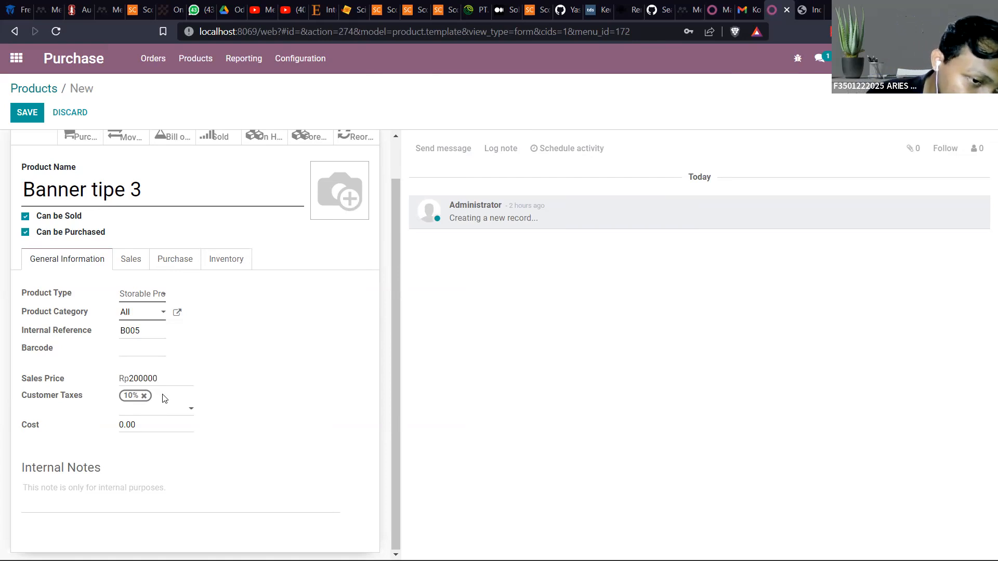
Review the customer tax choices, keep 10%, and set the cost of Banner tipe 3 to 180000
{"action": "left_click", "coordinate": [190, 412]}
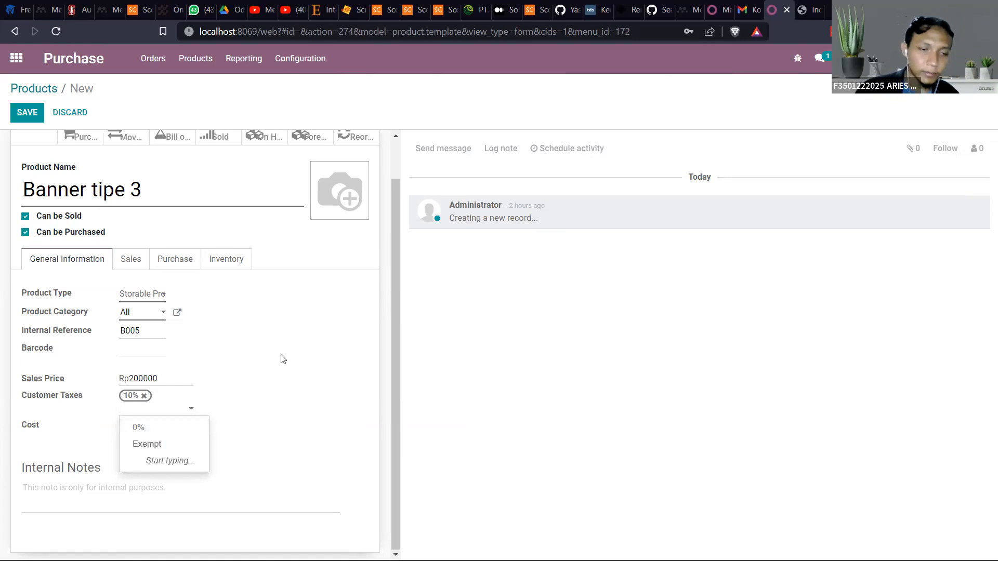
{"action": "left_click", "coordinate": [265, 360]}
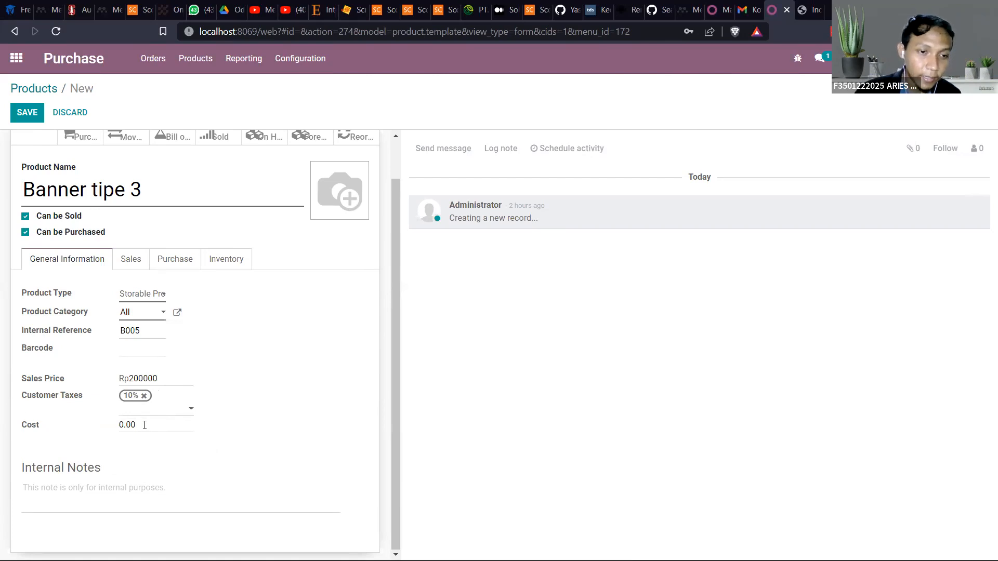
{"action": "double_click", "coordinate": [125, 424]}
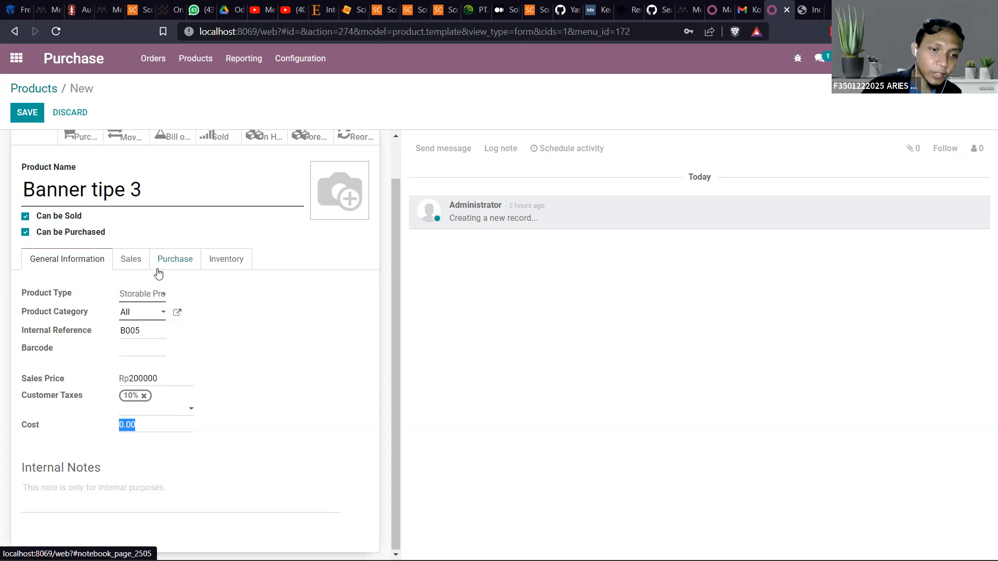
{"action": "type", "text": "180000"}
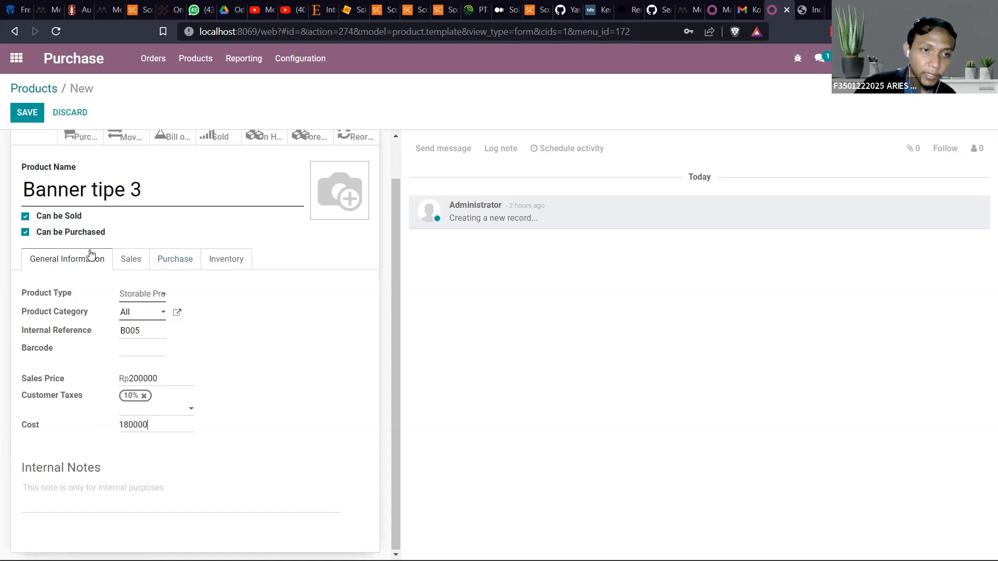
Enter the internal note "Ini produk dengan permintaan tinggi" for Banner tipe 3 and save the product
{"action": "left_click", "coordinate": [92, 490]}
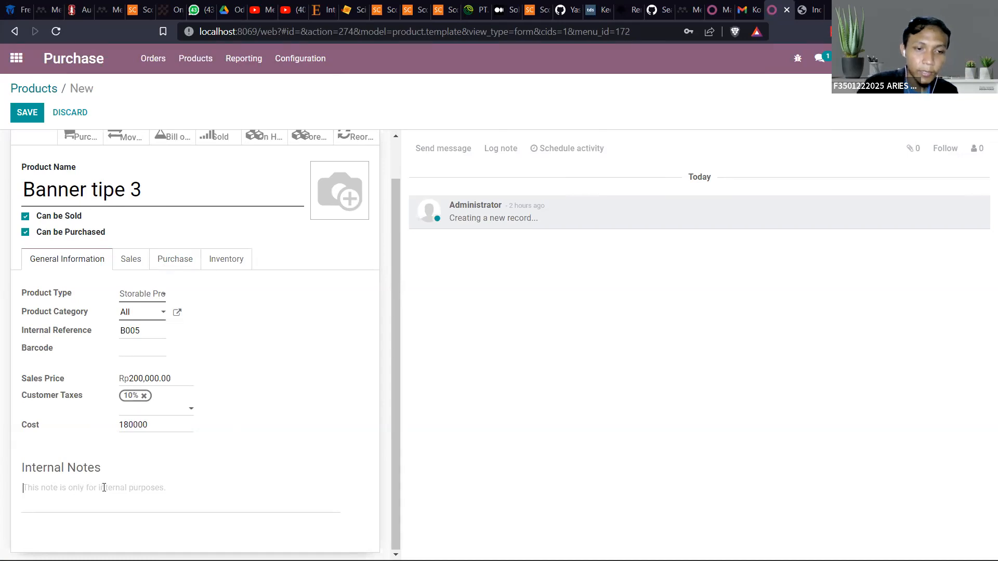
{"action": "type", "text": "Ini produ"}
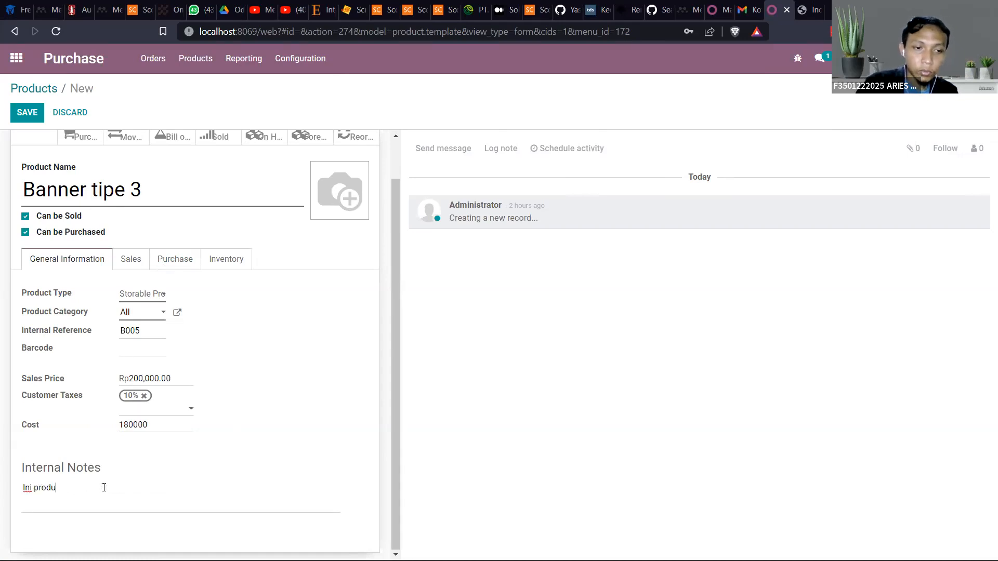
{"action": "type", "text": "k langka"}
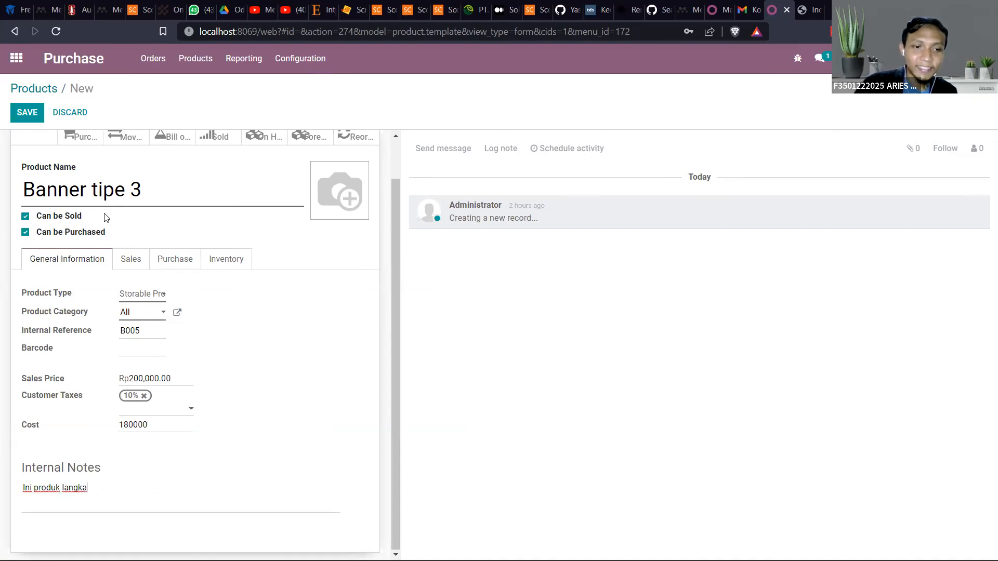
{"action": "key", "text": "BackSpace"}
{"action": "key", "text": "BackSpace"}
{"action": "key", "text": "BackSpace"}
{"action": "key", "text": "BackSpace"}
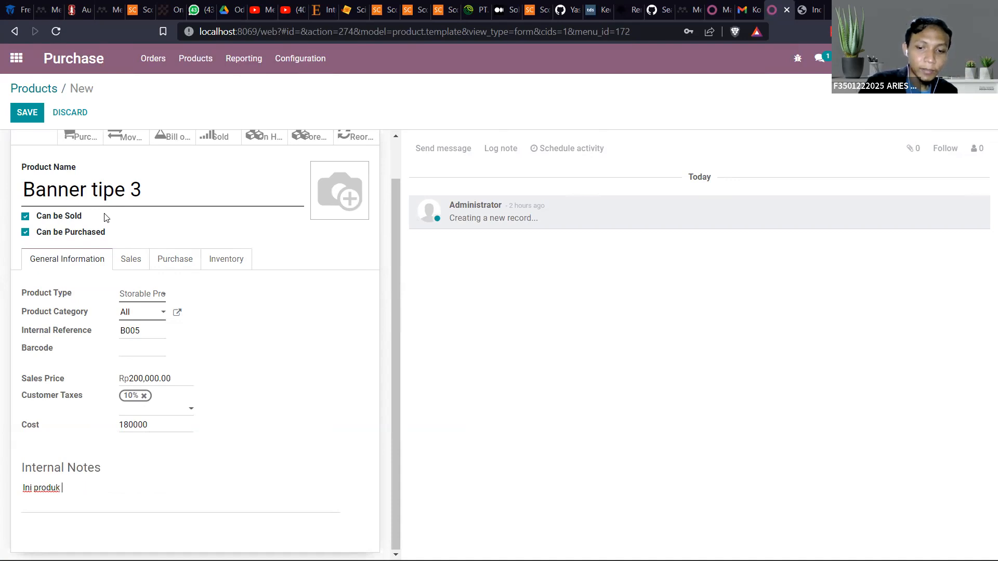
{"action": "type", "text": "dengan demand"}
{"action": "key", "text": "BackSpace"}
{"action": "key", "text": "BackSpace"}
{"action": "key", "text": "BackSpace"}
{"action": "key", "text": "BackSpace"}
{"action": "key", "text": "BackSpace"}
{"action": "key", "text": "BackSpace"}
{"action": "key", "text": "BackSpace"}
{"action": "type", "text": "pe"}
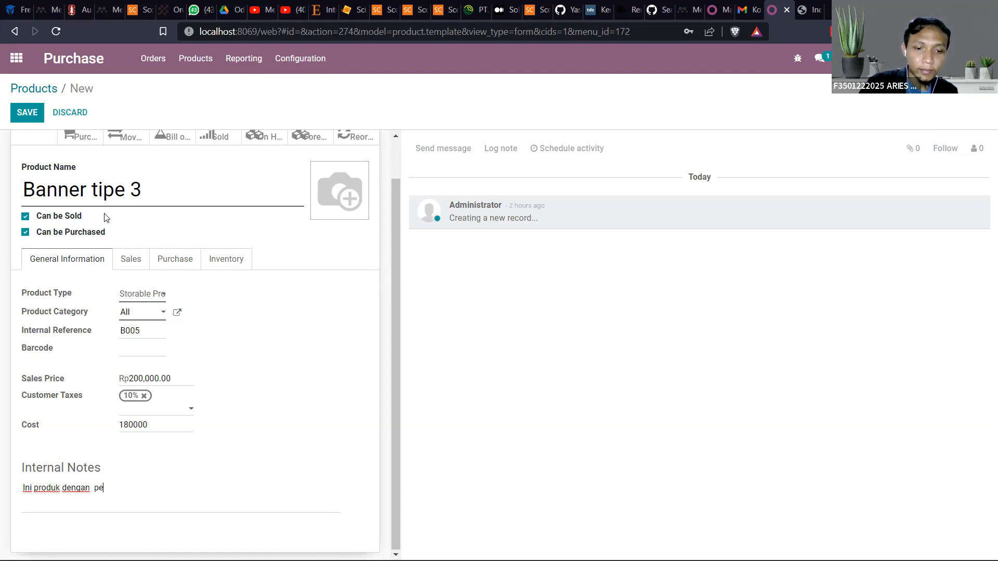
{"action": "type", "text": "rmintaan tinggi"}
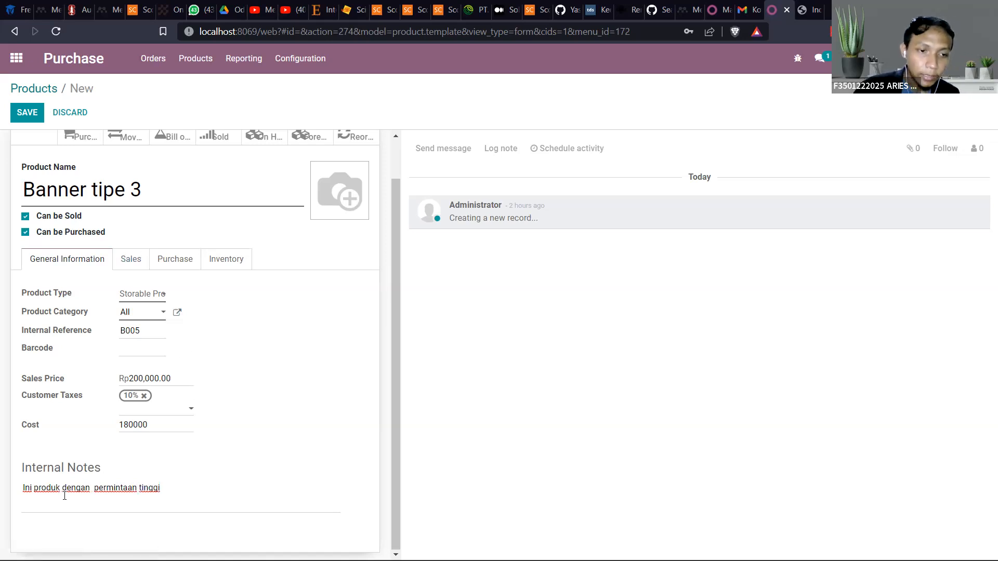
{"action": "left_click", "coordinate": [94, 485]}
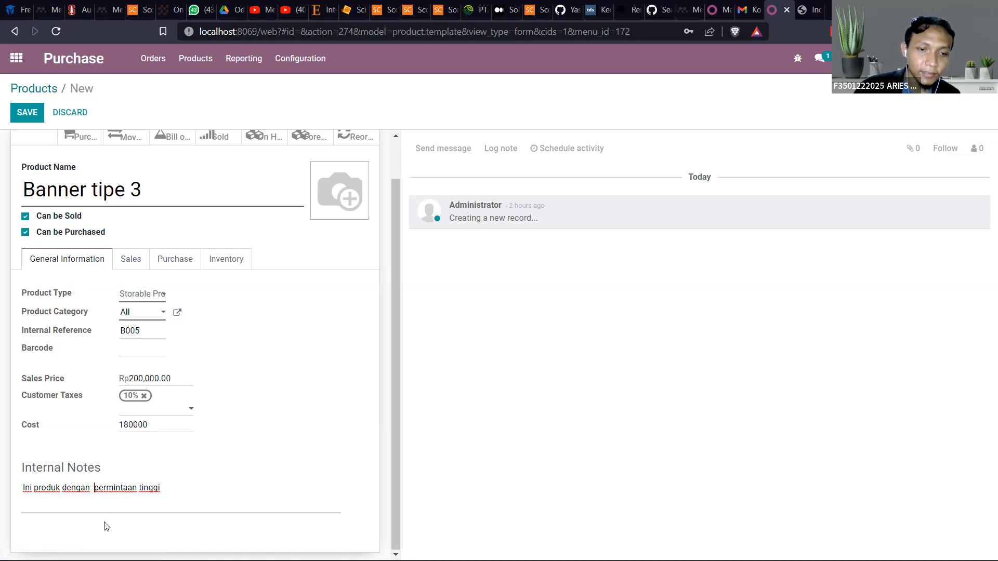
{"action": "key", "text": "BackSpace"}
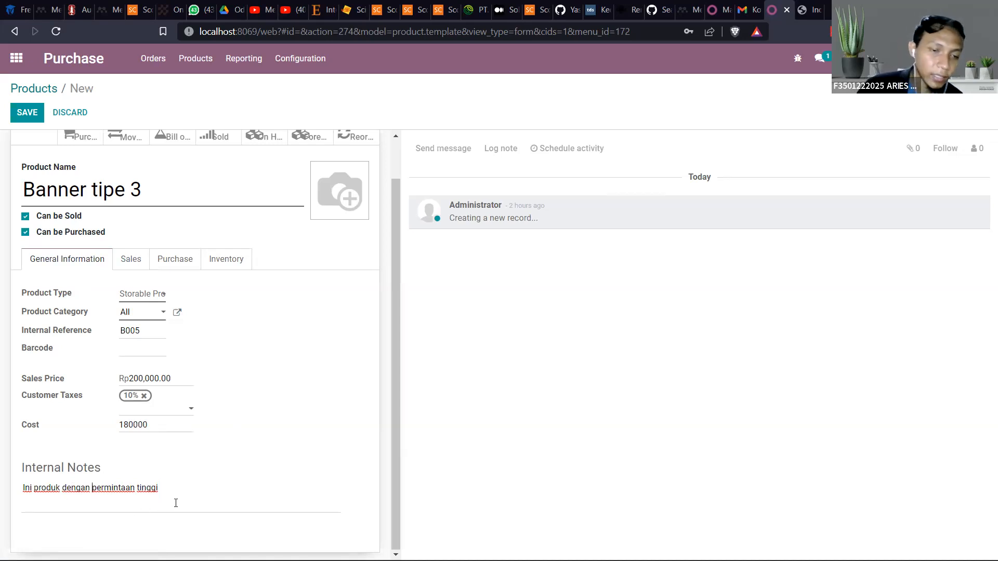
{"action": "left_click", "coordinate": [23, 117]}
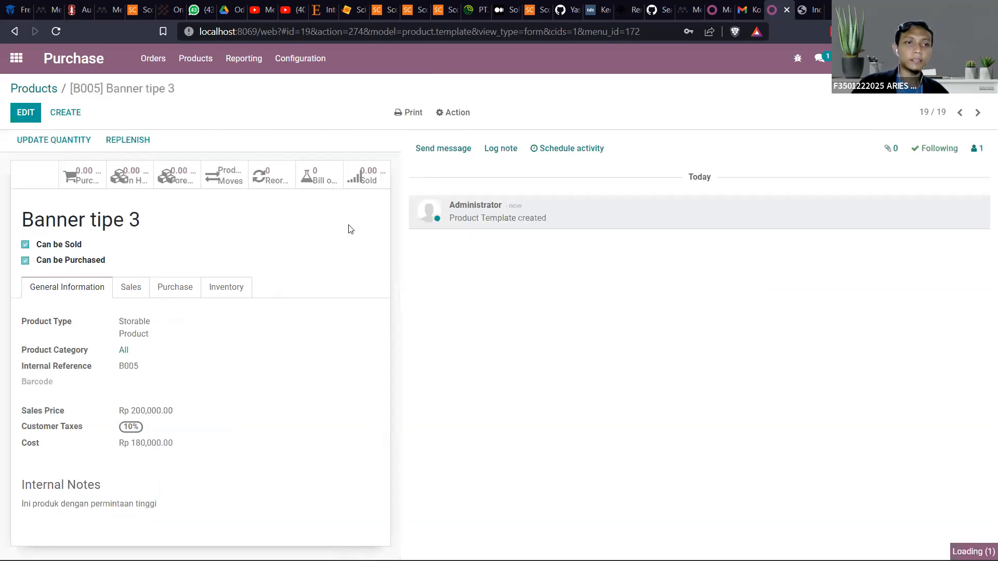
Return to the product list and search the products for banner
{"action": "left_click", "coordinate": [39, 89]}
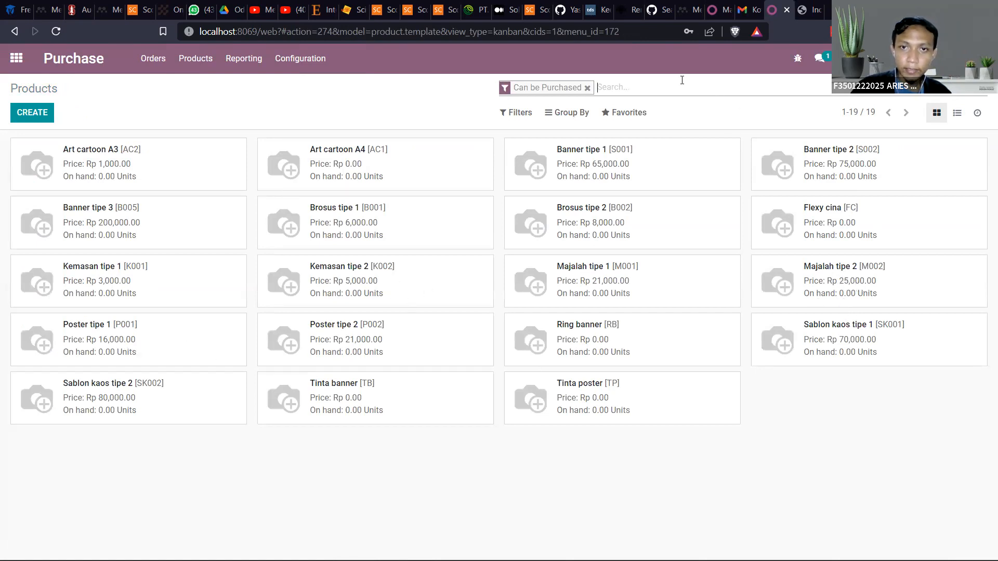
{"action": "type", "text": "banner"}
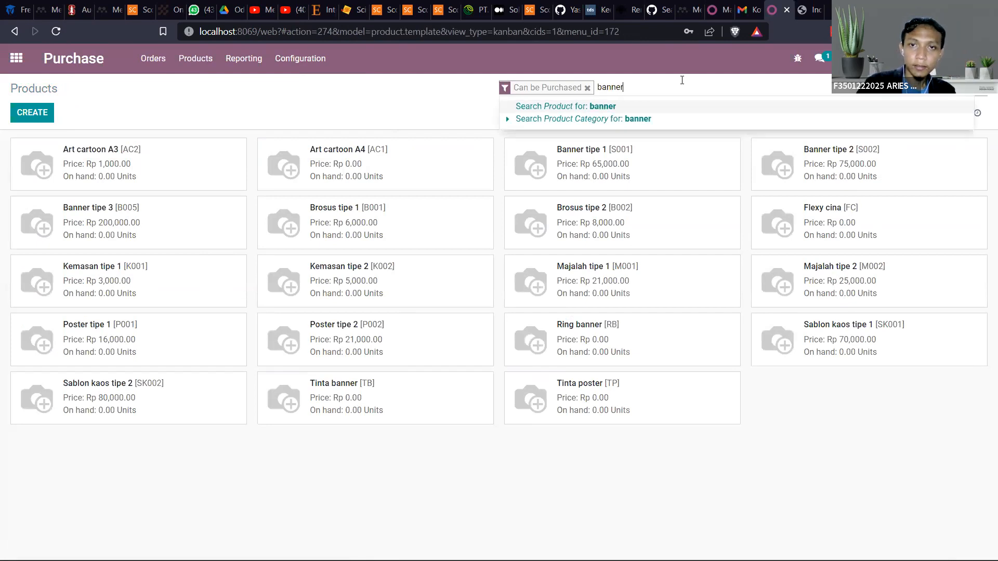
{"action": "key", "text": "Return"}
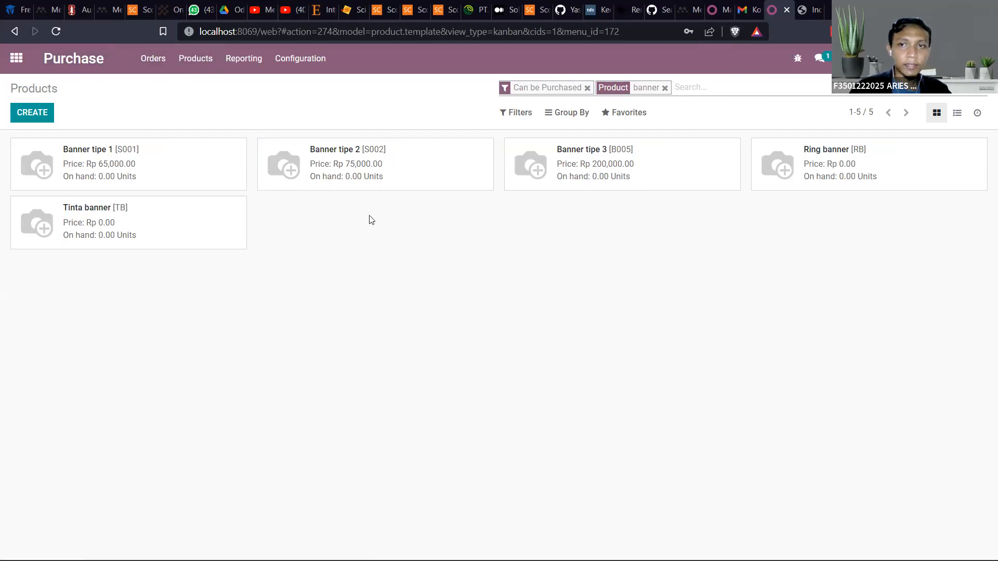
Go through the app overview back to Purchase to show the requests for quotation
{"action": "left_click", "coordinate": [141, 58]}
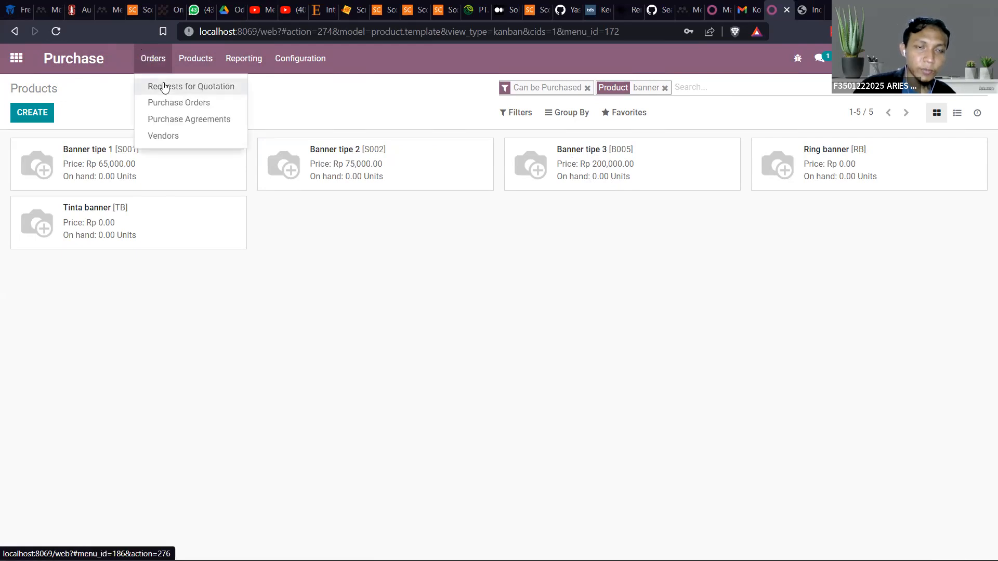
{"action": "left_click", "coordinate": [16, 58]}
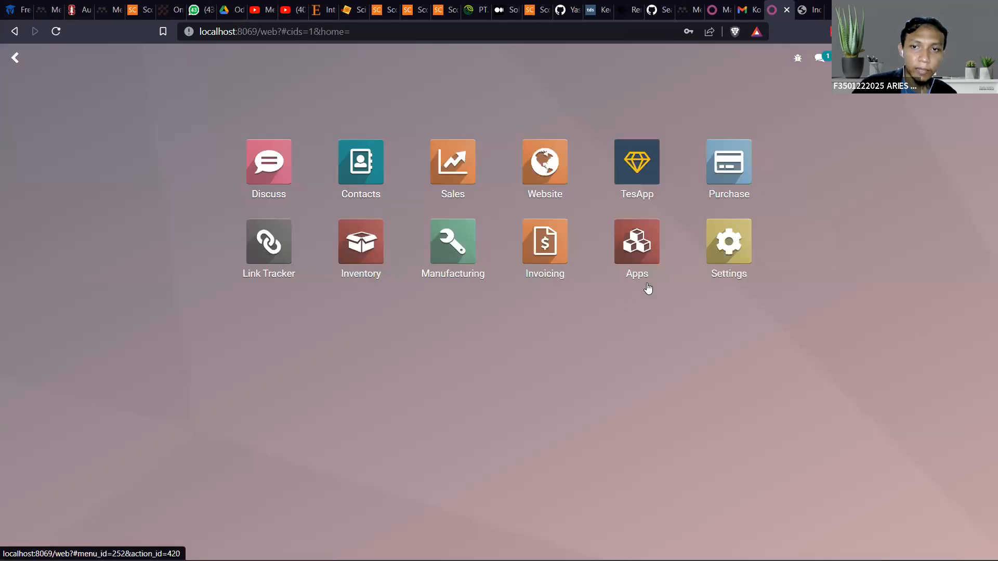
{"action": "left_click", "coordinate": [733, 164]}
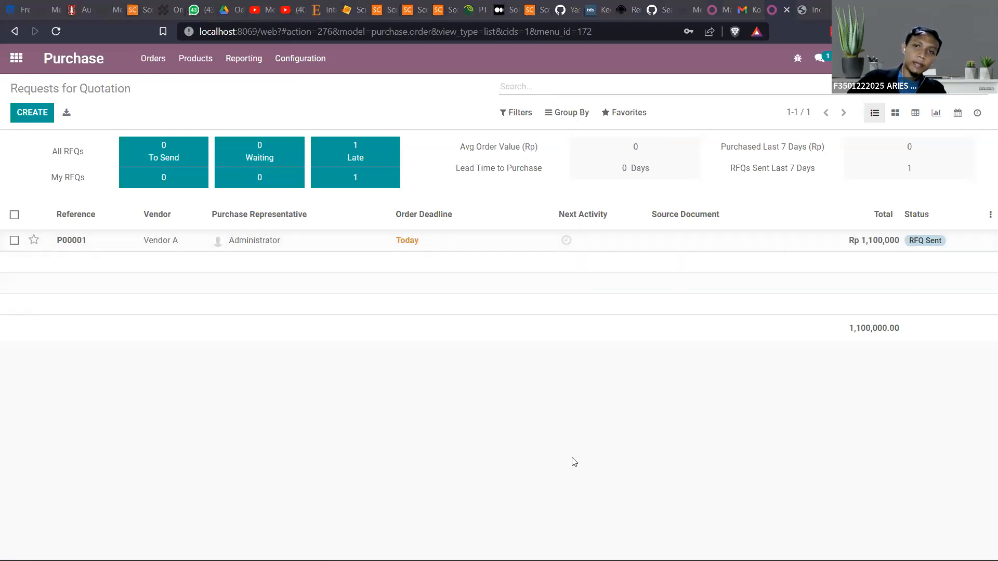
Switch to the PowerPoint presentation to read the Module Purchase slide on RFQ and purchase orders, and return to Odoo
{"action": "key", "text": "alt+Tab"}
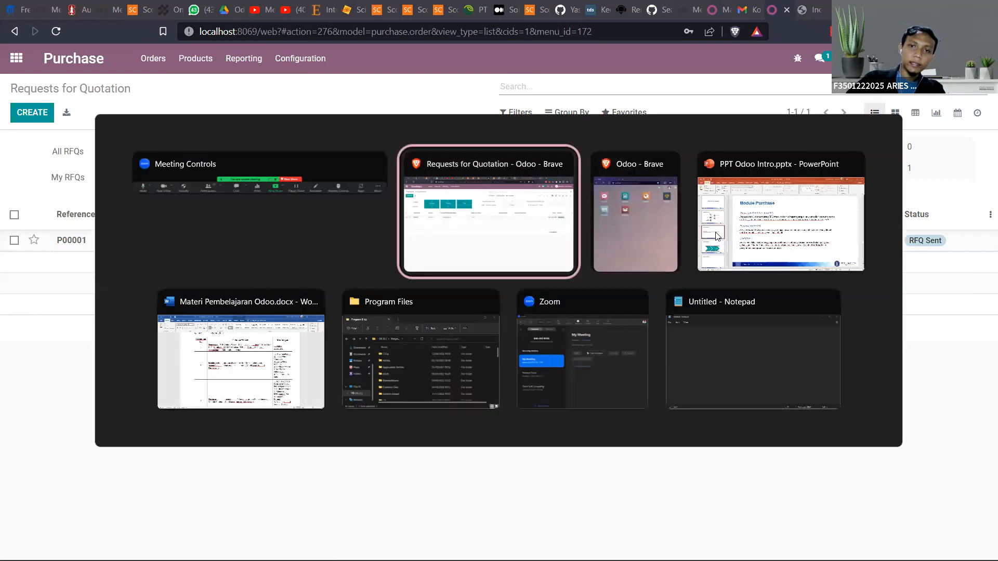
{"action": "left_click", "coordinate": [754, 230]}
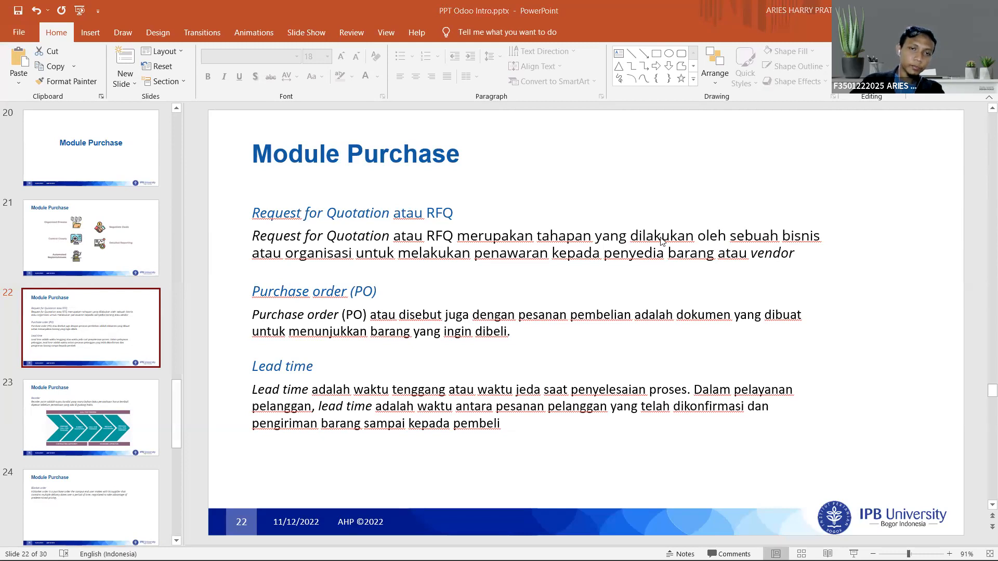
{"action": "key", "text": "alt+Tab"}
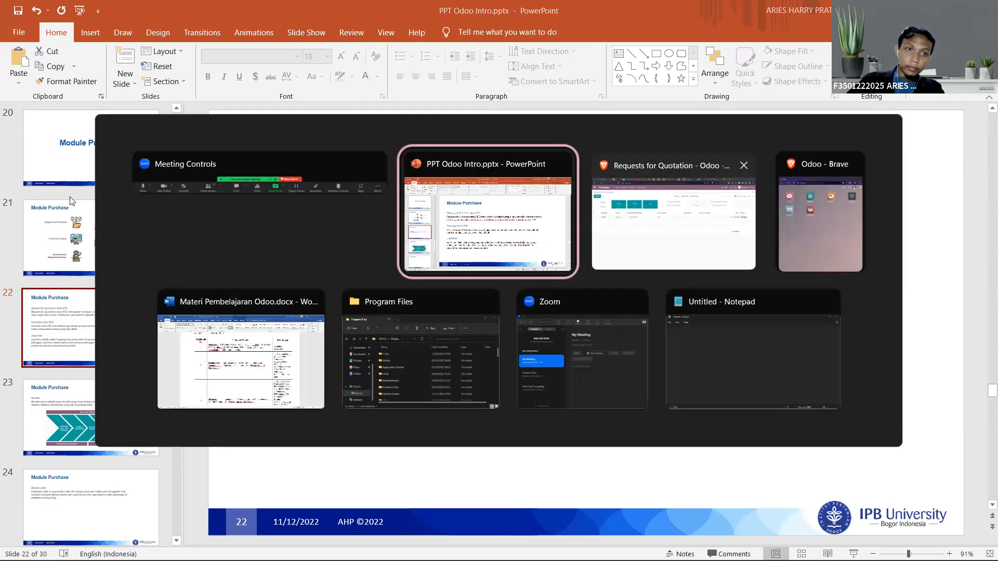
{"action": "key", "text": "alt+Tab"}
Start a new request for quotation and choose Vendor A as the vendor
{"action": "left_click", "coordinate": [33, 114]}
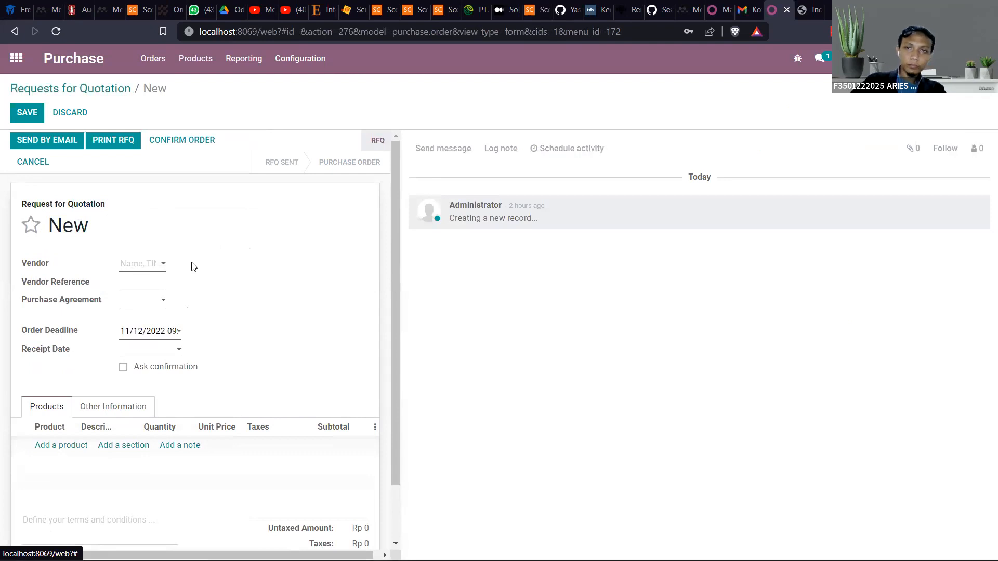
{"action": "left_click", "coordinate": [149, 263]}
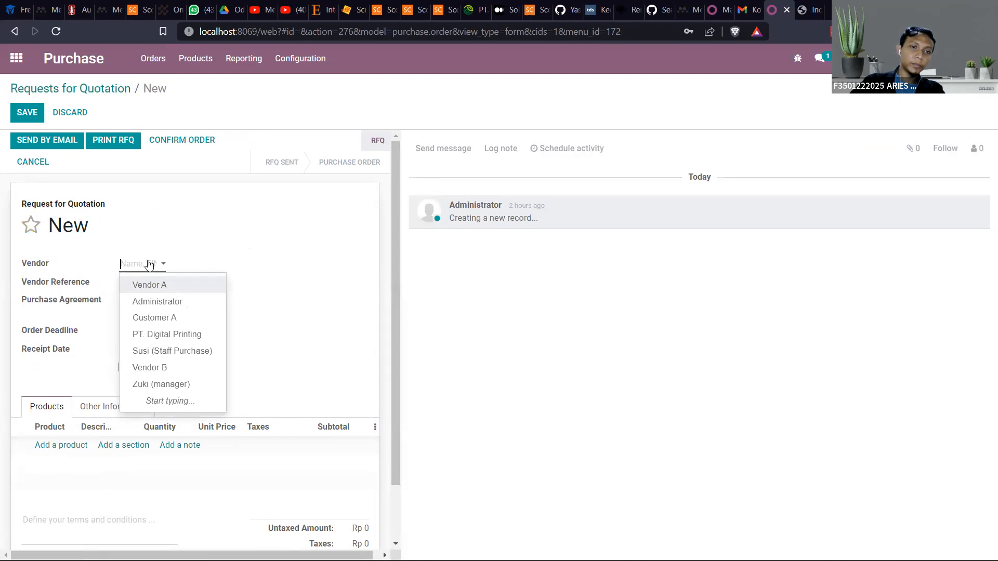
{"action": "left_click", "coordinate": [160, 285]}
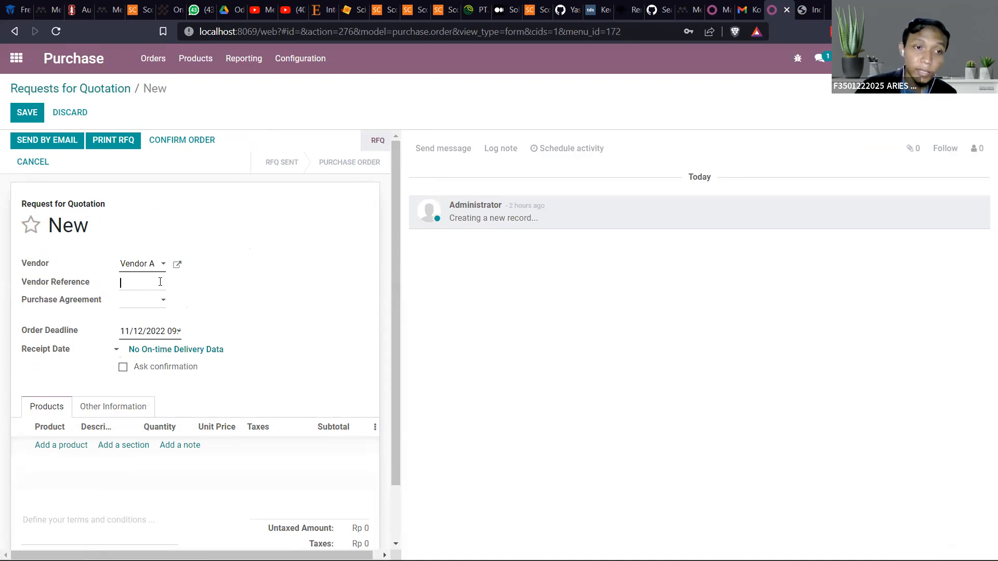
Check the available purchase agreements and the order deadline calendar on the new request for quotation, leaving both unchanged
{"action": "left_click", "coordinate": [156, 301]}
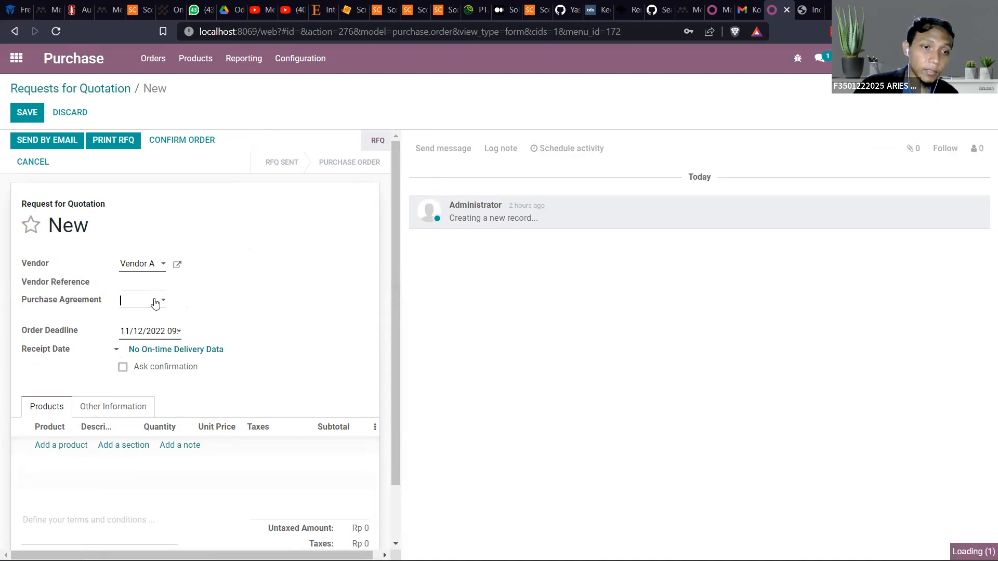
{"action": "left_click", "coordinate": [157, 303]}
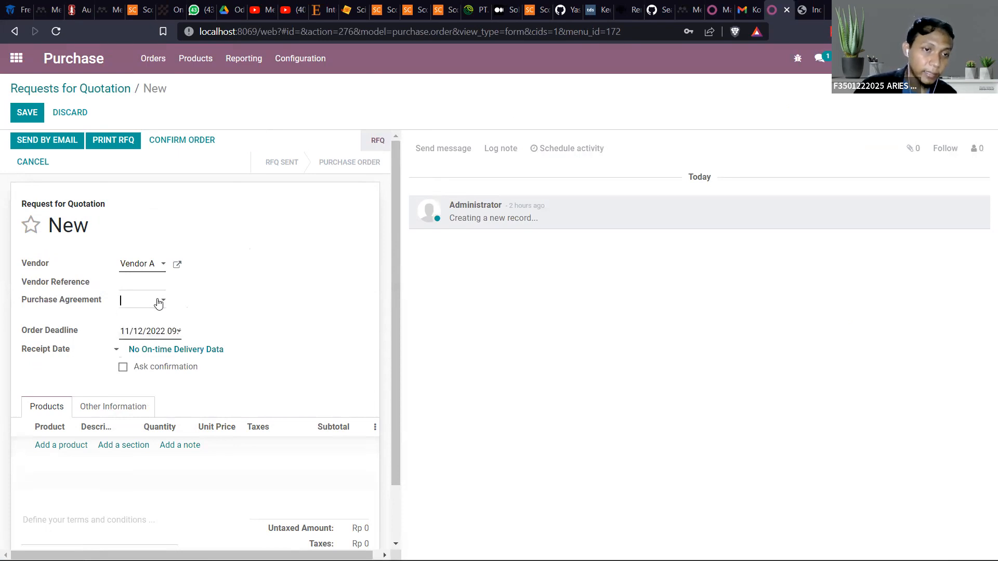
{"action": "left_click", "coordinate": [162, 302]}
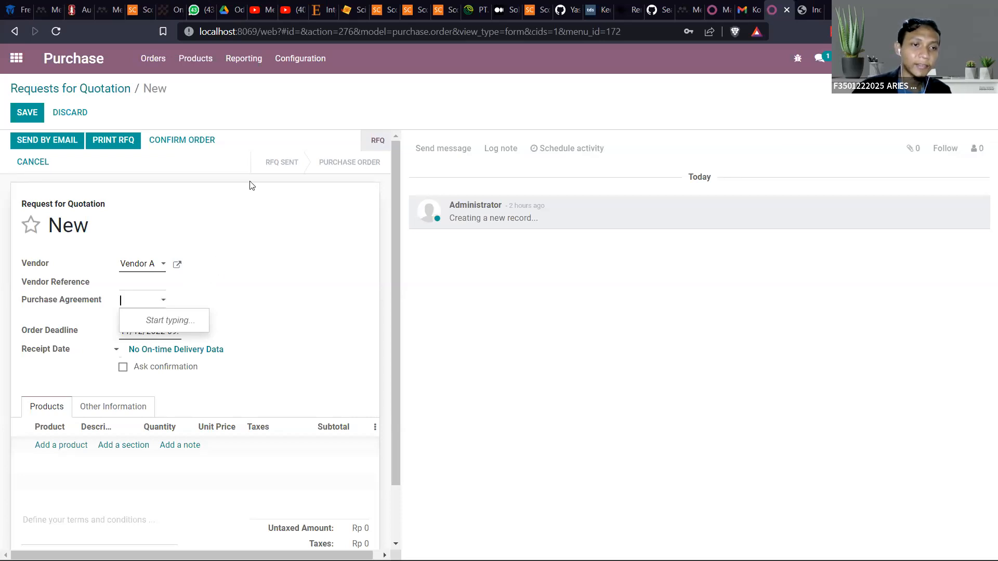
{"action": "left_click", "coordinate": [227, 185]}
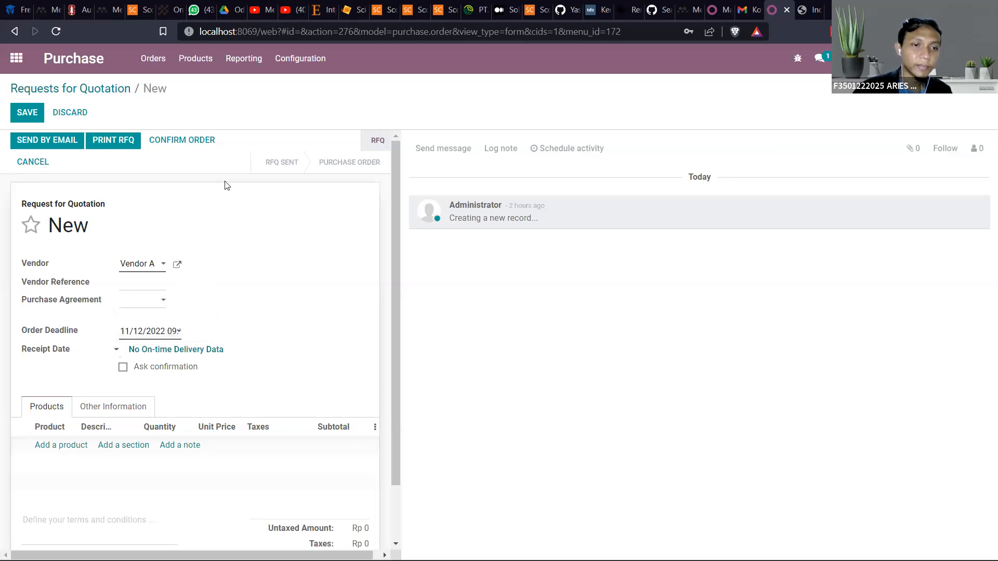
{"action": "left_click", "coordinate": [145, 333]}
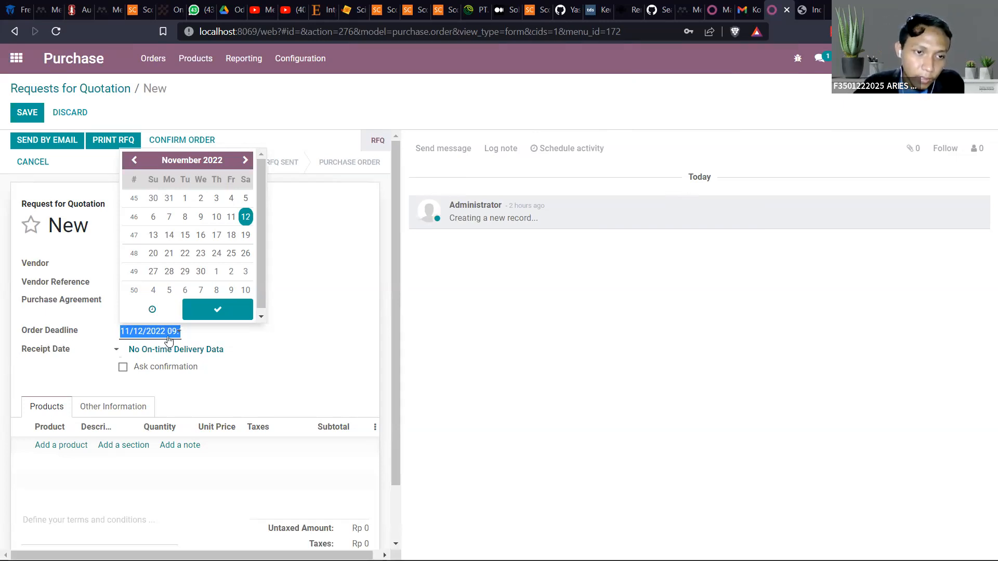
{"action": "left_click", "coordinate": [280, 339]}
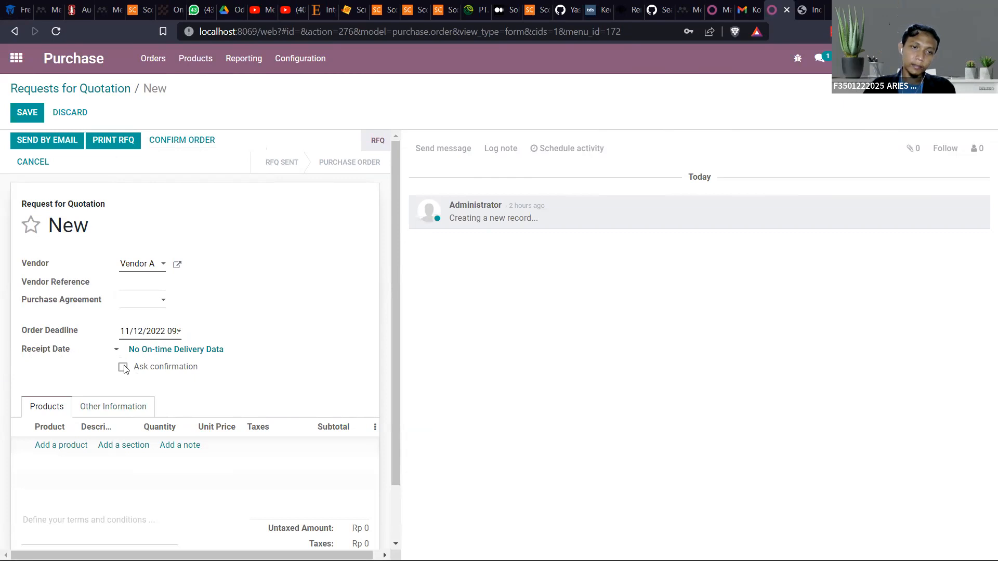
Enable Ask confirmation on the request to view its days-before setting, and disable it again
{"action": "mouse_move", "coordinate": [124, 369]}
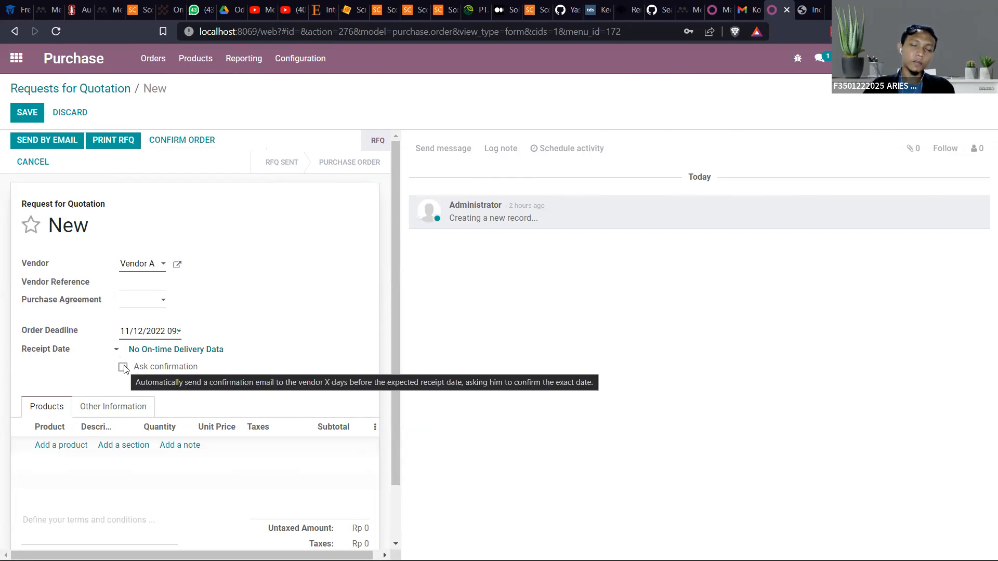
{"action": "left_click", "coordinate": [123, 368]}
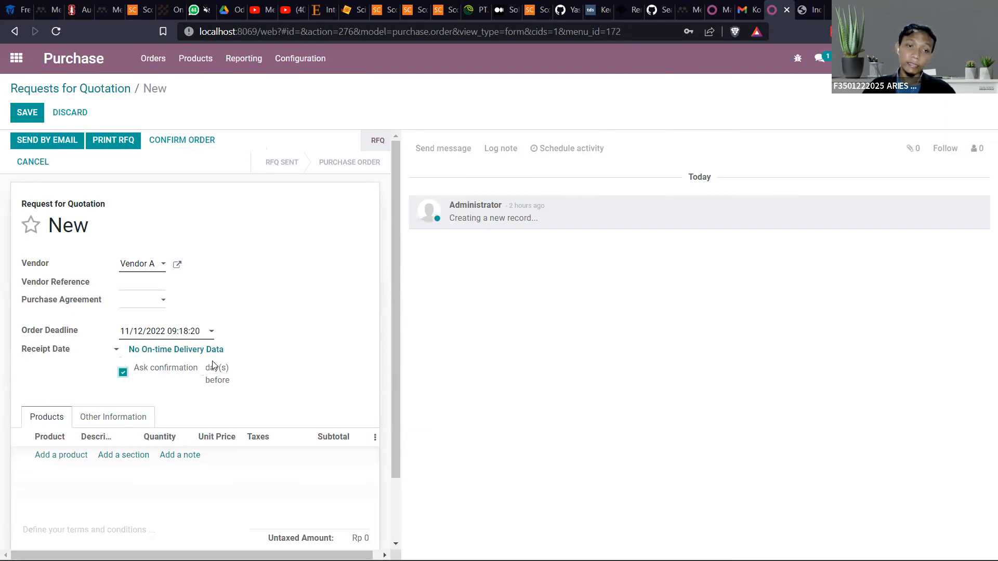
{"action": "mouse_move", "coordinate": [212, 364]}
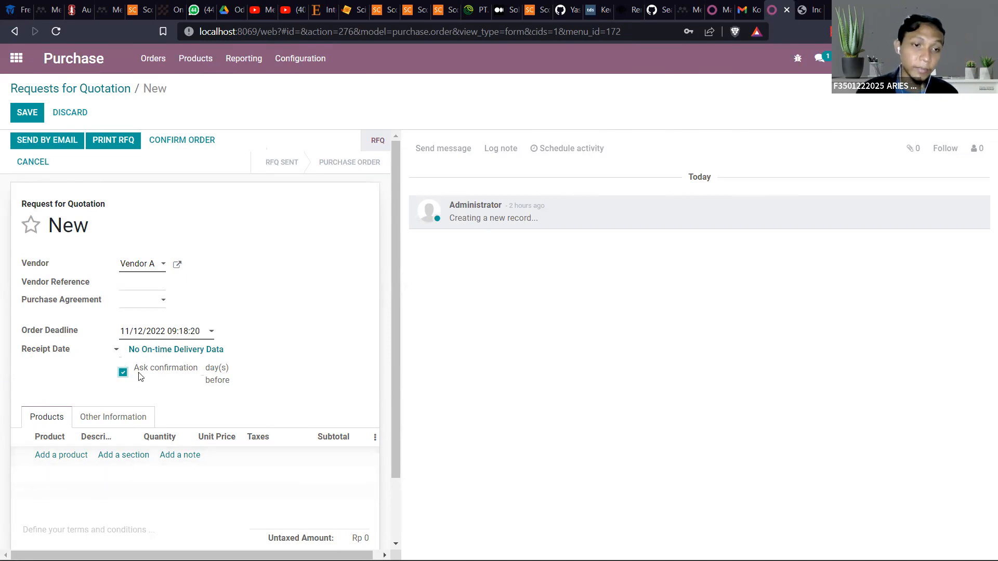
{"action": "left_click", "coordinate": [124, 372]}
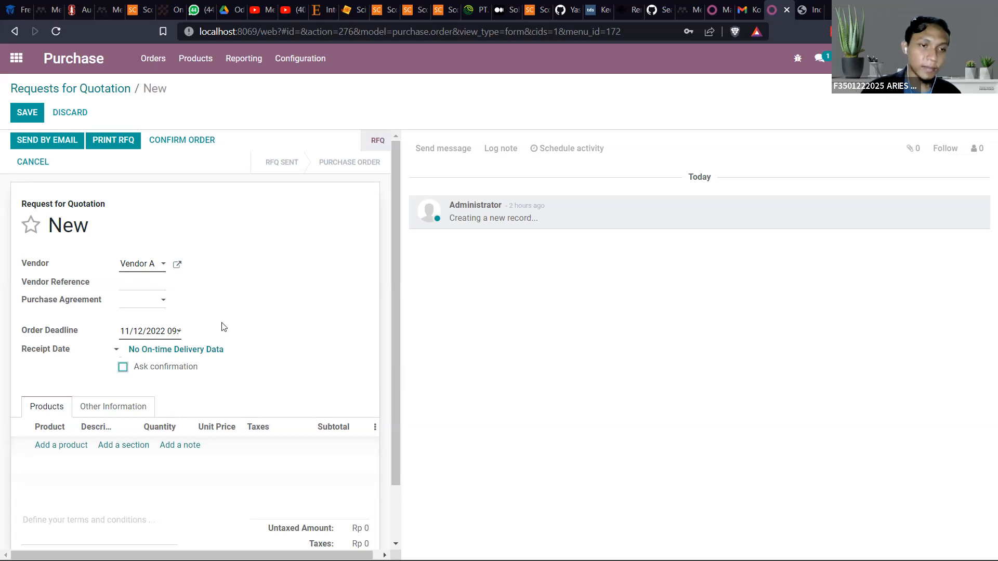
Add the product [AC1] Art cartoon A4 to the order lines with a quantity of 500
{"action": "left_click", "coordinate": [54, 446]}
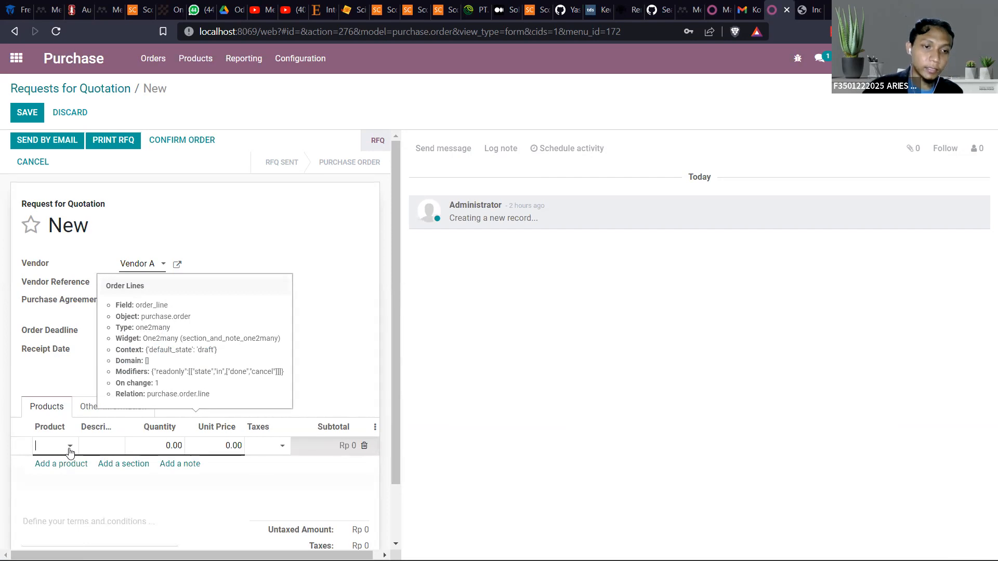
{"action": "left_click", "coordinate": [70, 447]}
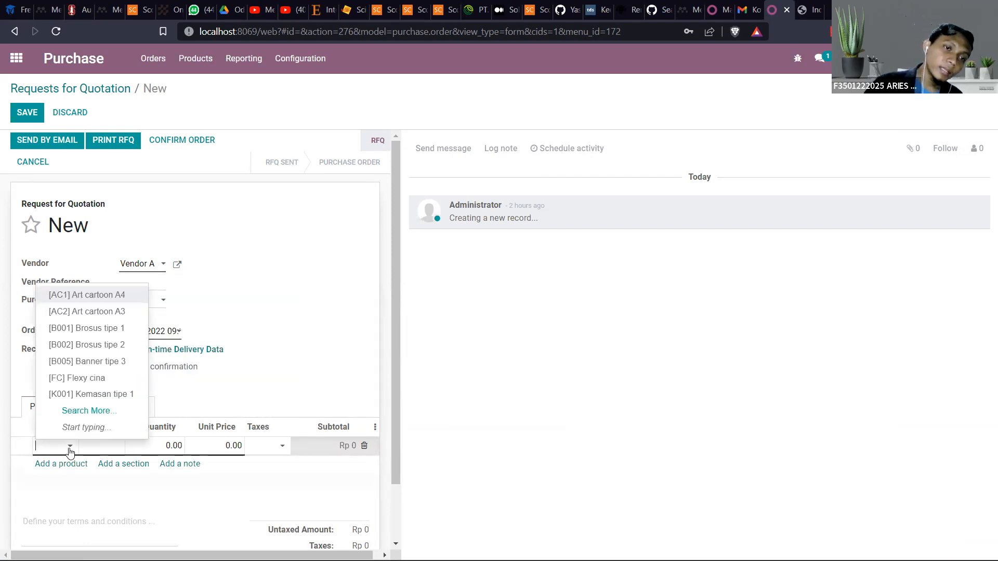
{"action": "left_click", "coordinate": [106, 304]}
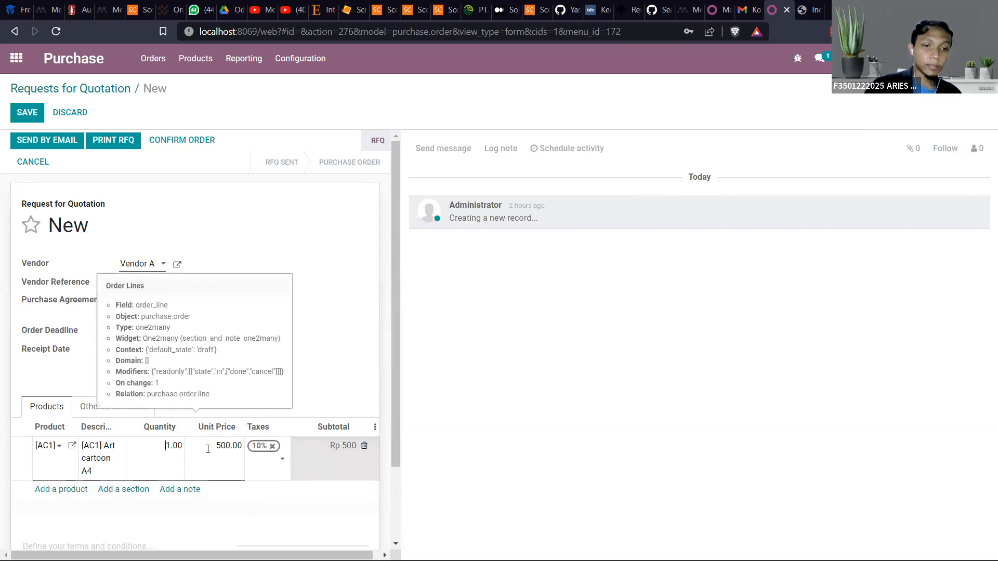
{"action": "left_click", "coordinate": [165, 448]}
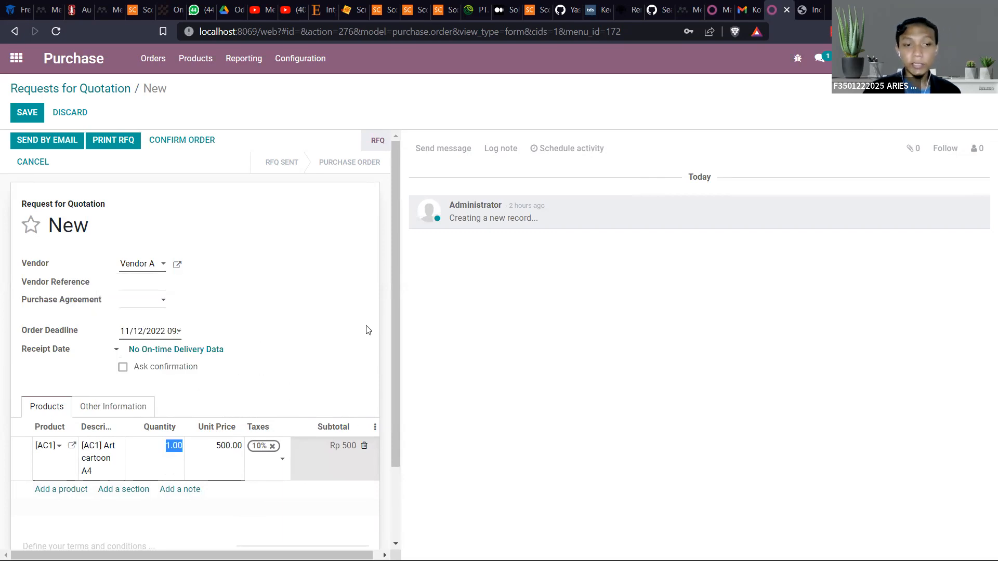
{"action": "key", "text": "BackSpace"}
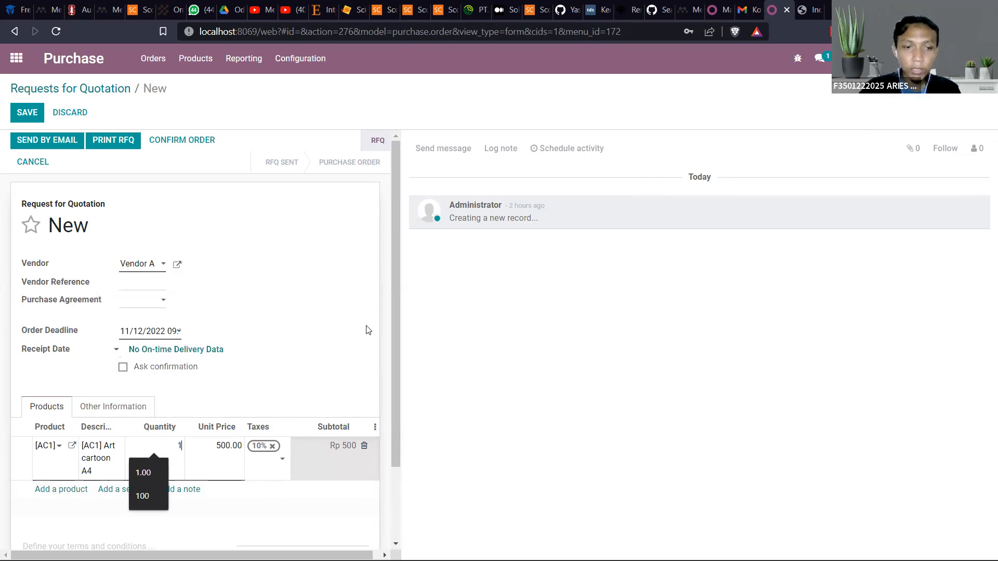
{"action": "type", "text": "500"}
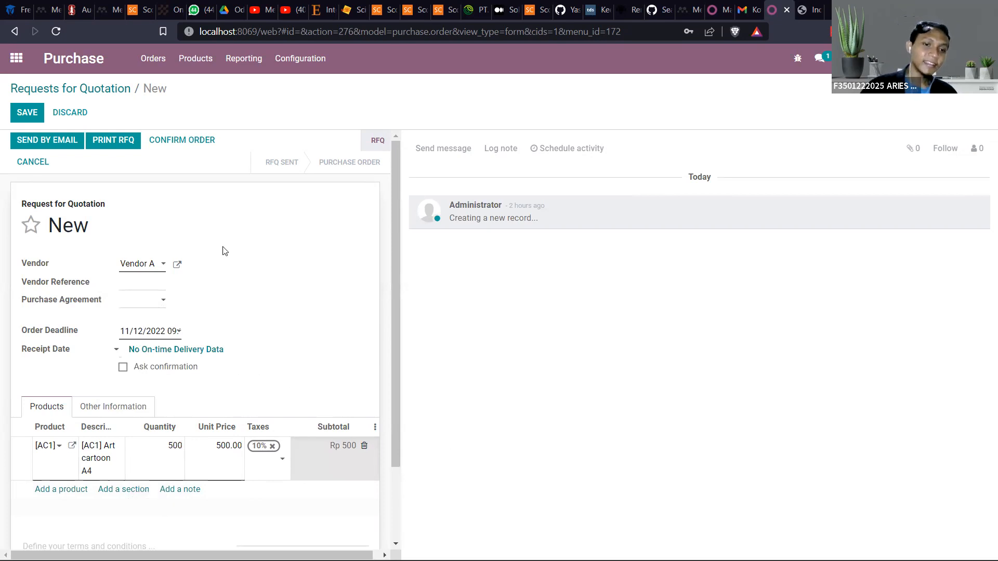
{"action": "left_click", "coordinate": [283, 325]}
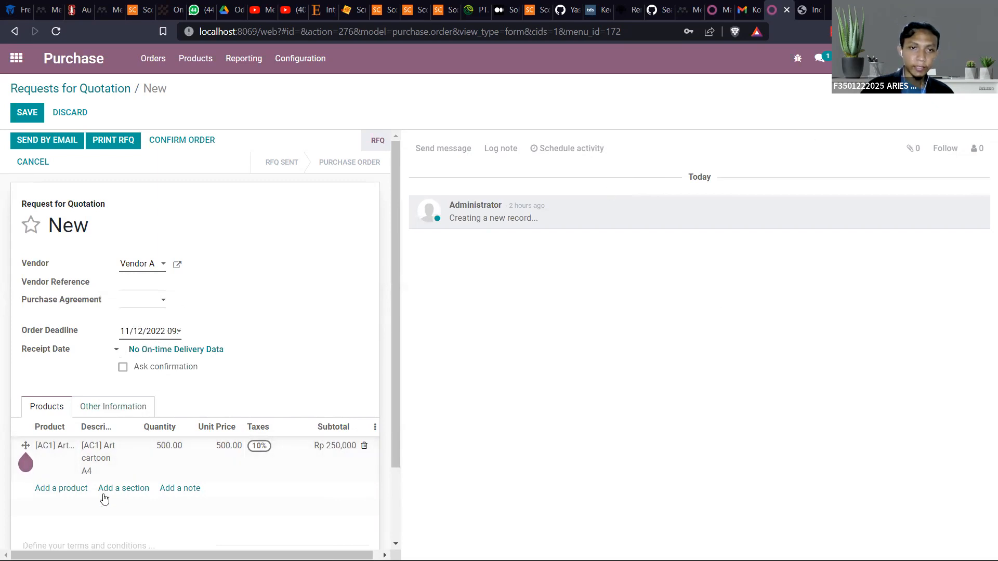
Check the order totals and remove the 10% tax from the Art cartoon A4 line
{"action": "scroll", "coordinate": [251, 477], "scroll_direction": "down", "scroll_amount": 1}
{"action": "scroll", "coordinate": [251, 477], "scroll_direction": "down", "scroll_amount": 2}
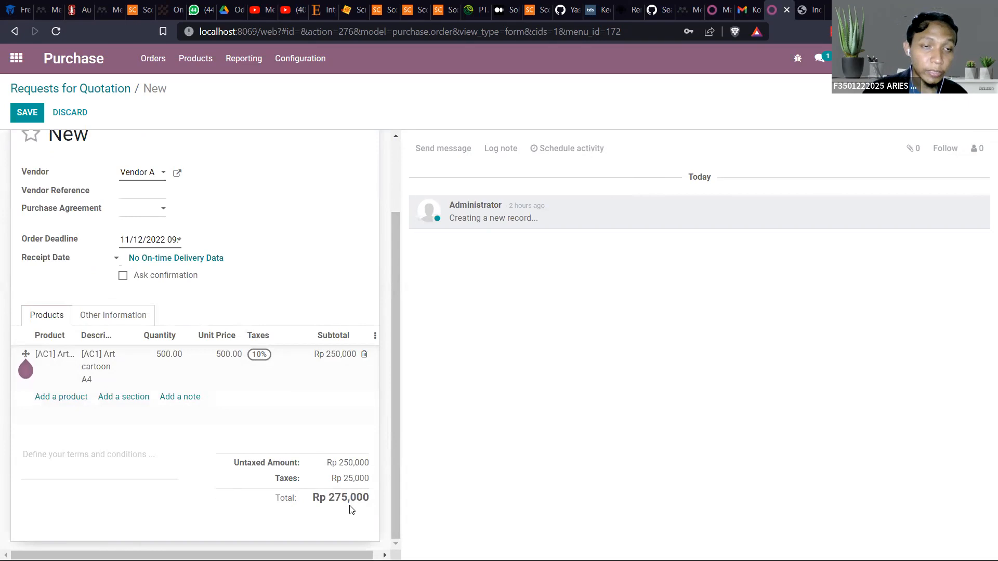
{"action": "scroll", "coordinate": [329, 460], "scroll_direction": "up", "scroll_amount": 2}
{"action": "scroll", "coordinate": [270, 453], "scroll_direction": "down", "scroll_amount": 2}
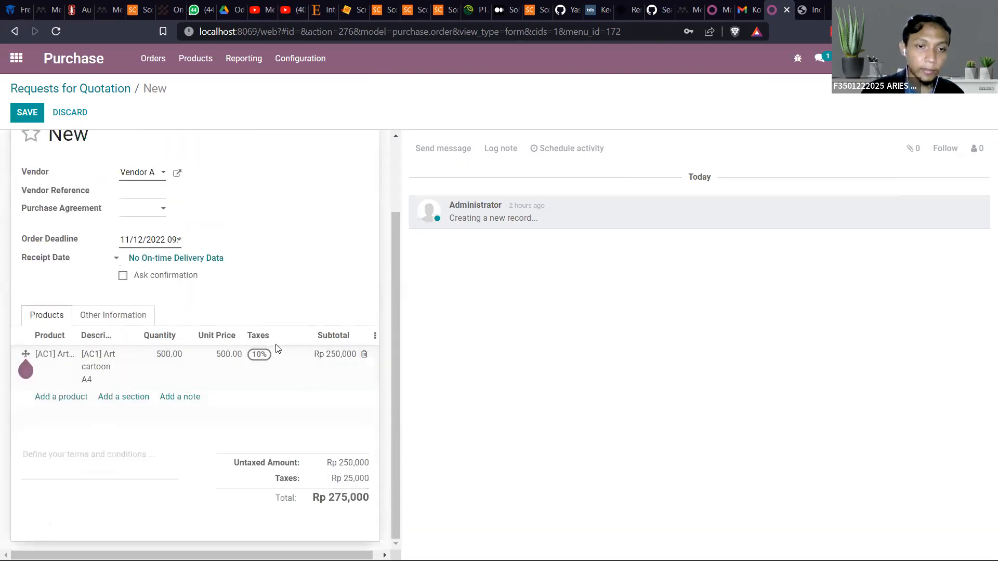
{"action": "left_click", "coordinate": [280, 360]}
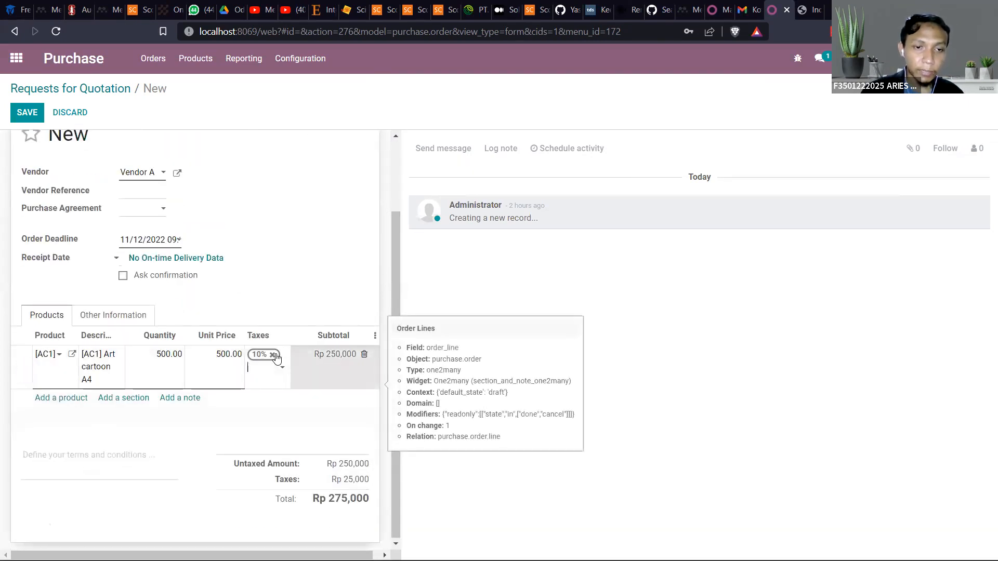
{"action": "left_click", "coordinate": [272, 355]}
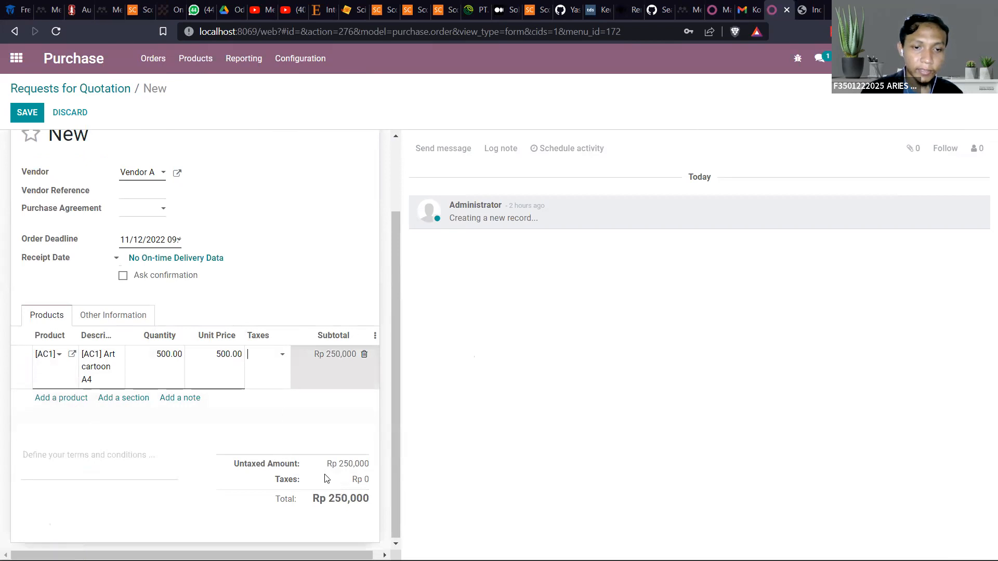
{"action": "left_click", "coordinate": [313, 420]}
{"action": "scroll", "coordinate": [279, 379], "scroll_direction": "up", "scroll_amount": 2}
{"action": "scroll", "coordinate": [262, 363], "scroll_direction": "down", "scroll_amount": 1}
{"action": "scroll", "coordinate": [261, 363], "scroll_direction": "up", "scroll_amount": 1}
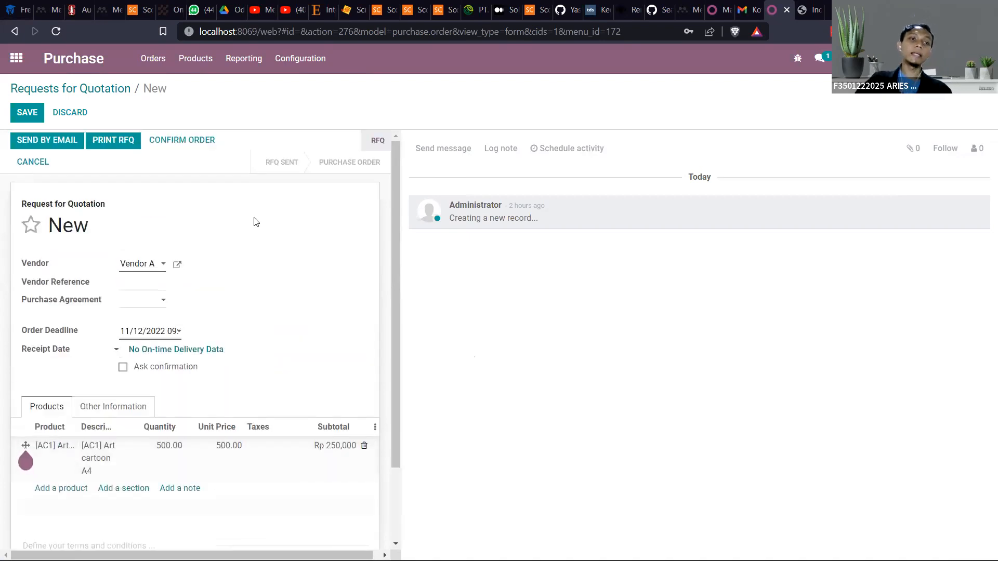
Save the request for quotation to Vendor A and confirm it as a purchase order
{"action": "left_click", "coordinate": [34, 103]}
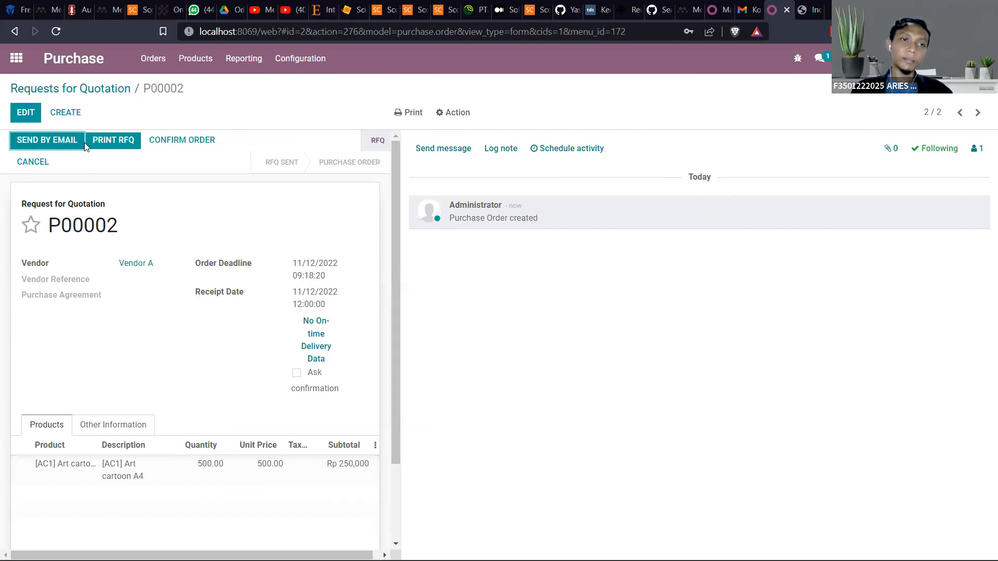
{"action": "left_click", "coordinate": [197, 142]}
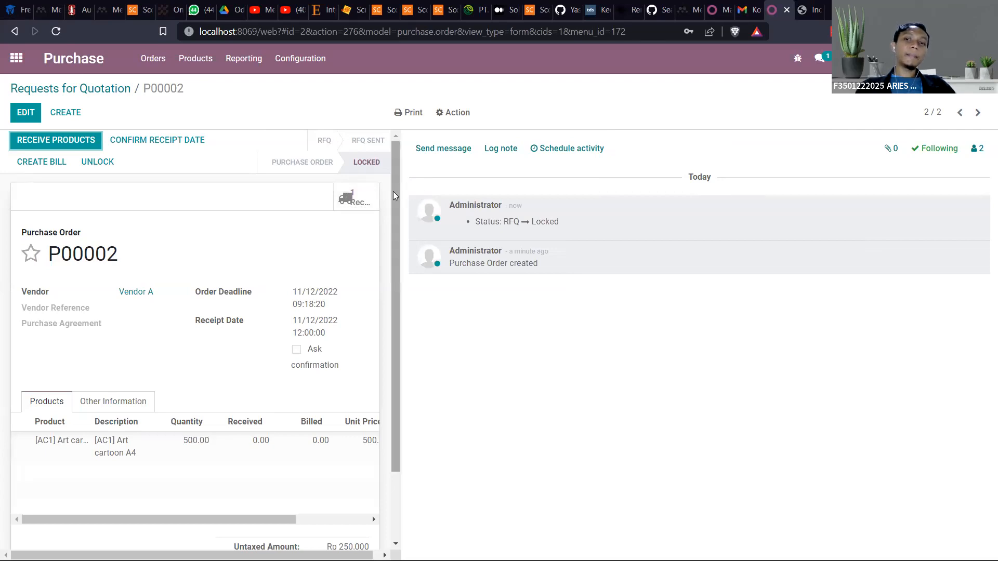
{"action": "left_click_drag", "start_coordinate": [294, 334], "coordinate": [320, 335]}
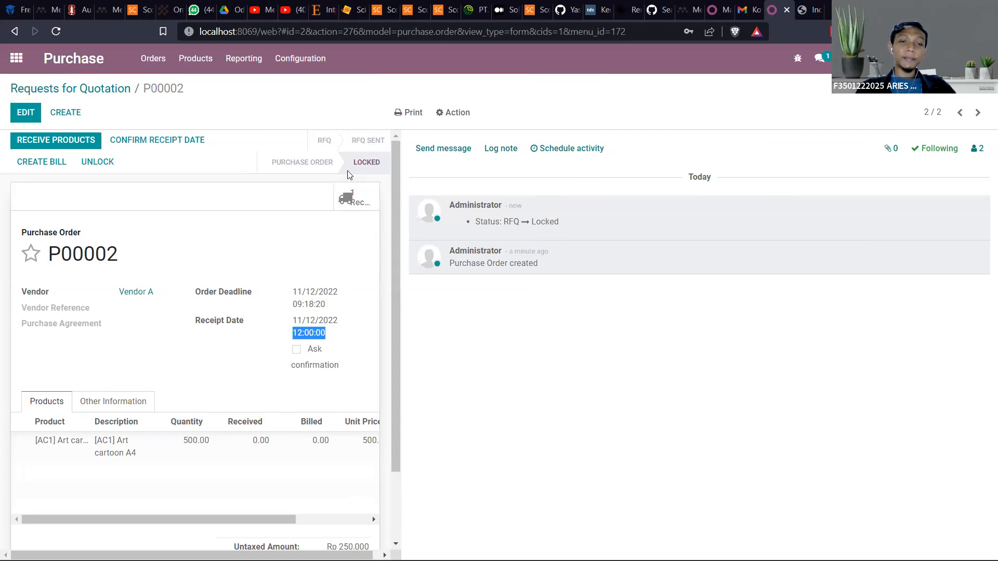
{"action": "left_click", "coordinate": [266, 188]}
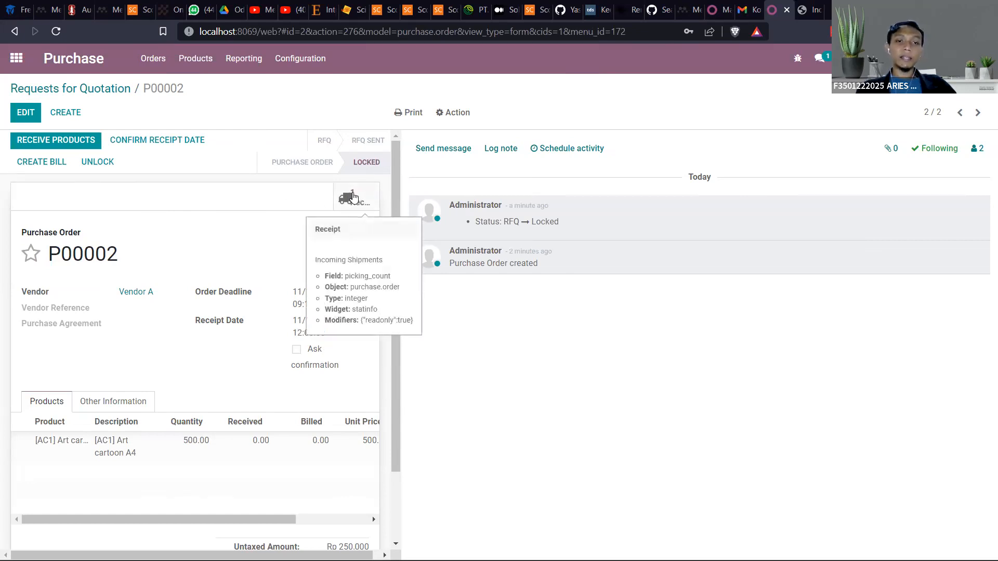
Open the purchase order's receipt and validate it, applying the immediate transfer of all quantities
{"action": "left_click", "coordinate": [353, 196]}
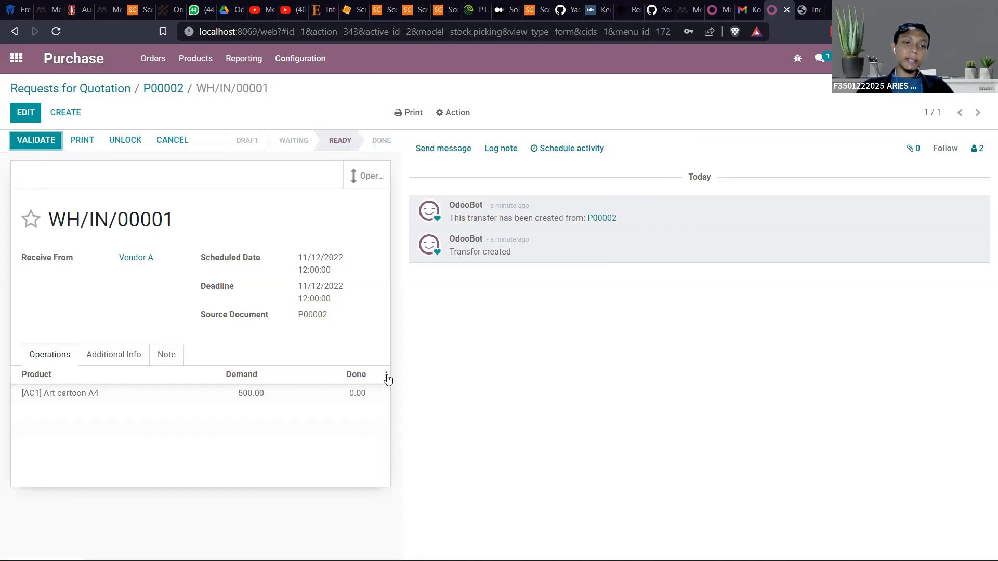
{"action": "left_click", "coordinate": [357, 393]}
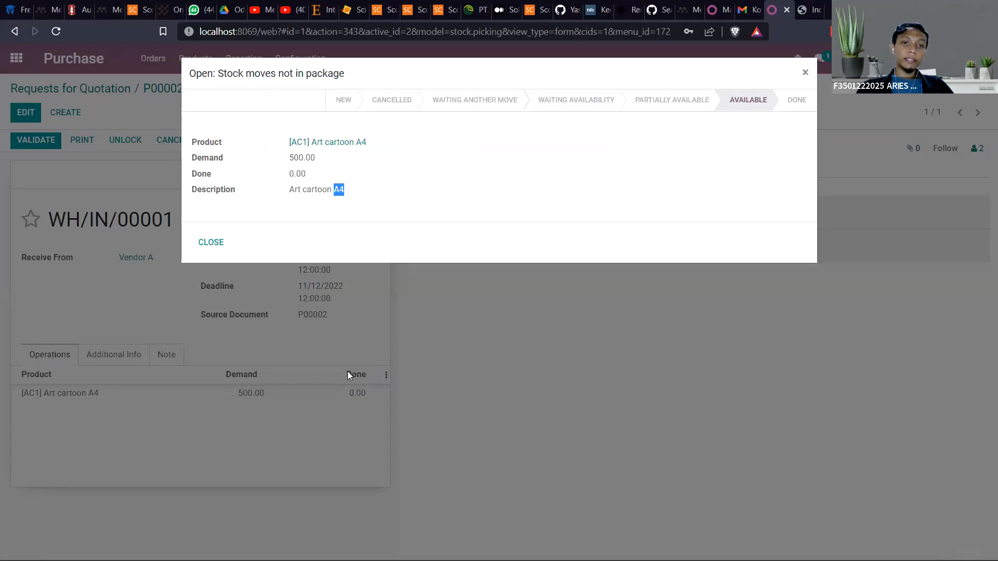
{"action": "left_click", "coordinate": [211, 242]}
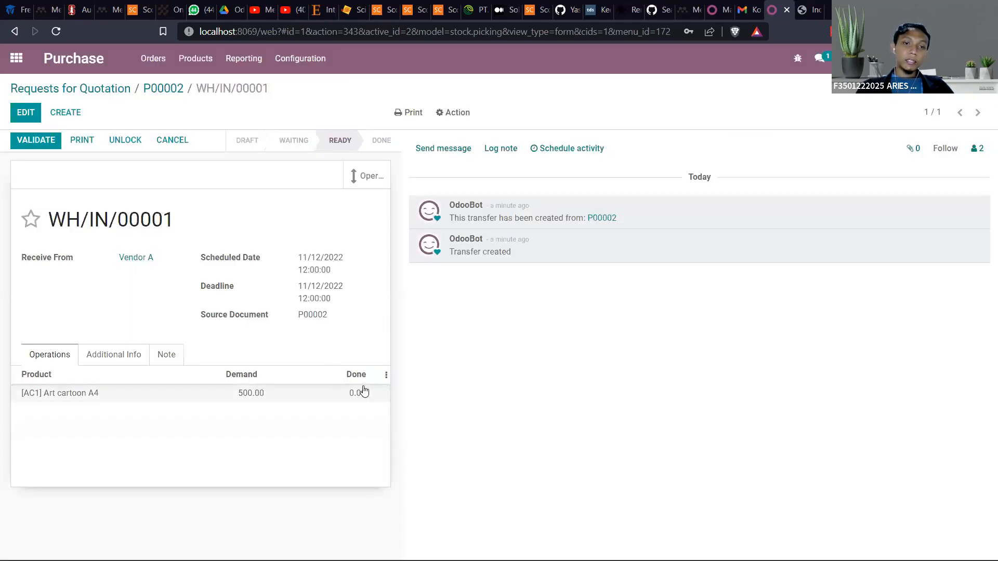
{"action": "left_click", "coordinate": [45, 143]}
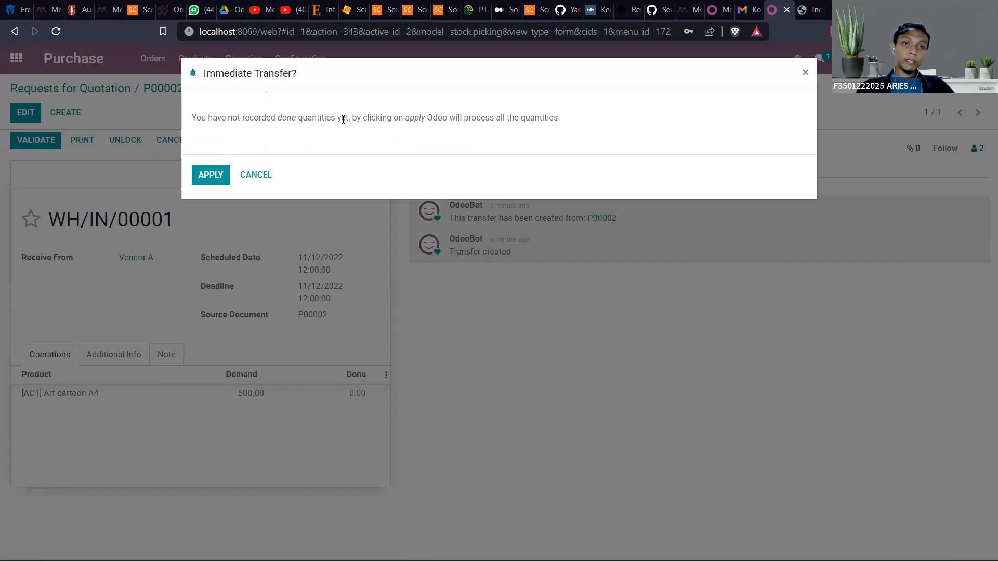
{"action": "left_click", "coordinate": [206, 177]}
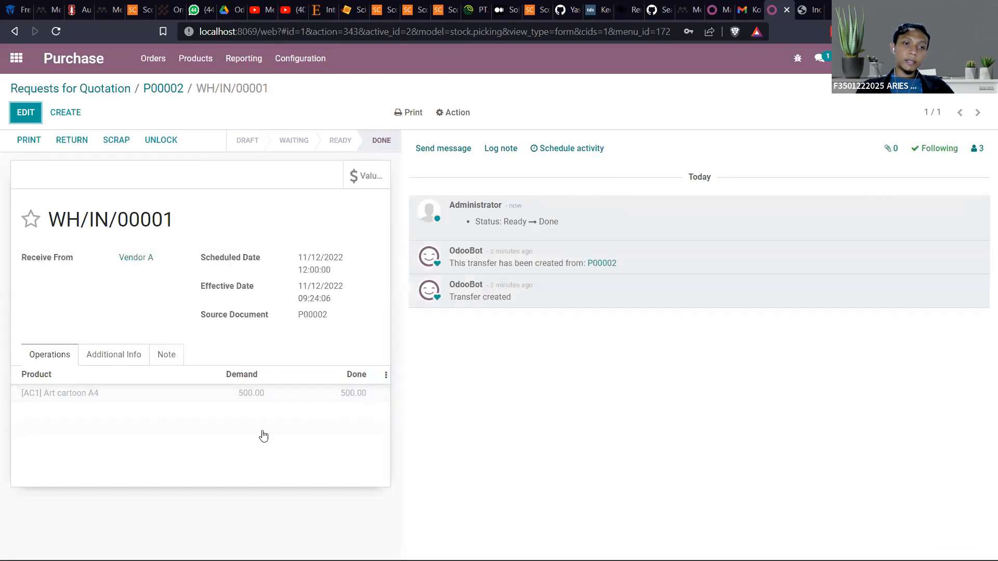
Review the stock move details of the received Art cartoon A4 line and unlock the receipt
{"action": "double_click", "coordinate": [346, 396]}
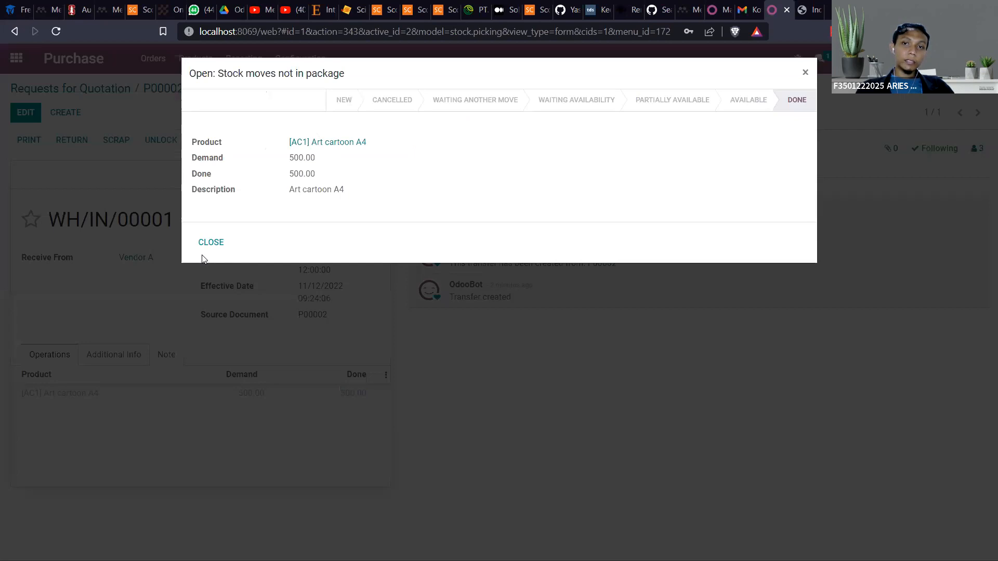
{"action": "left_click", "coordinate": [211, 242]}
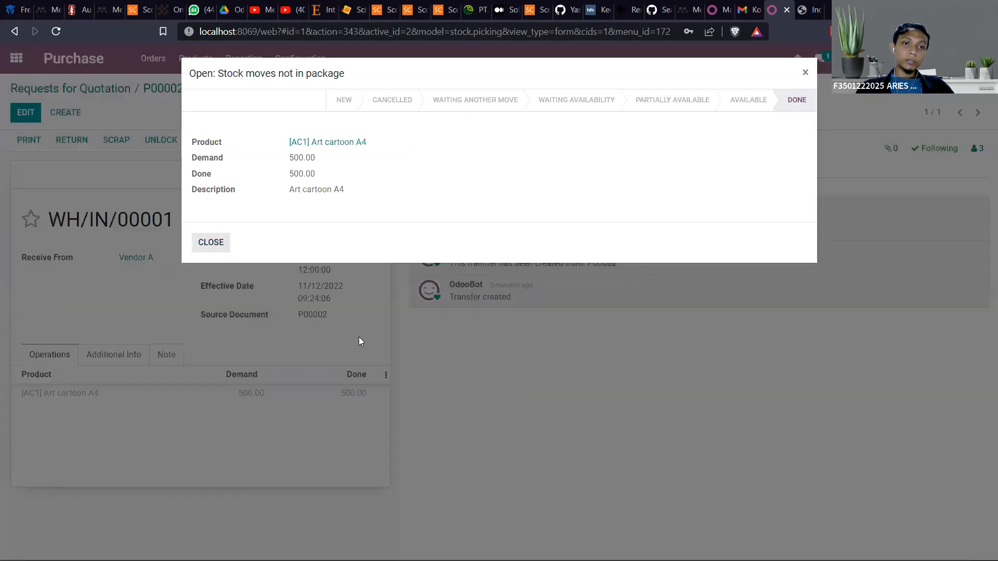
{"action": "left_click", "coordinate": [211, 242]}
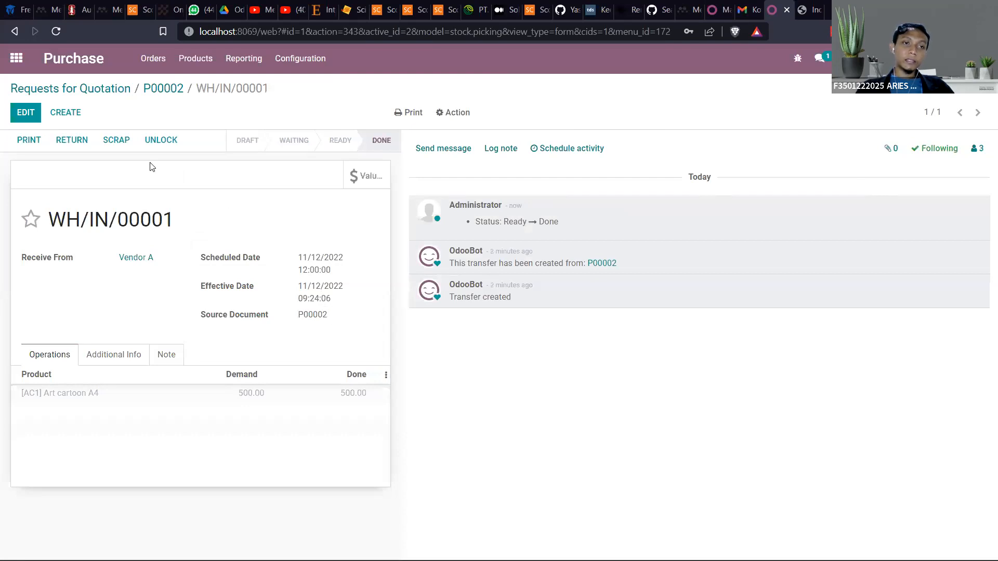
{"action": "left_click", "coordinate": [164, 140]}
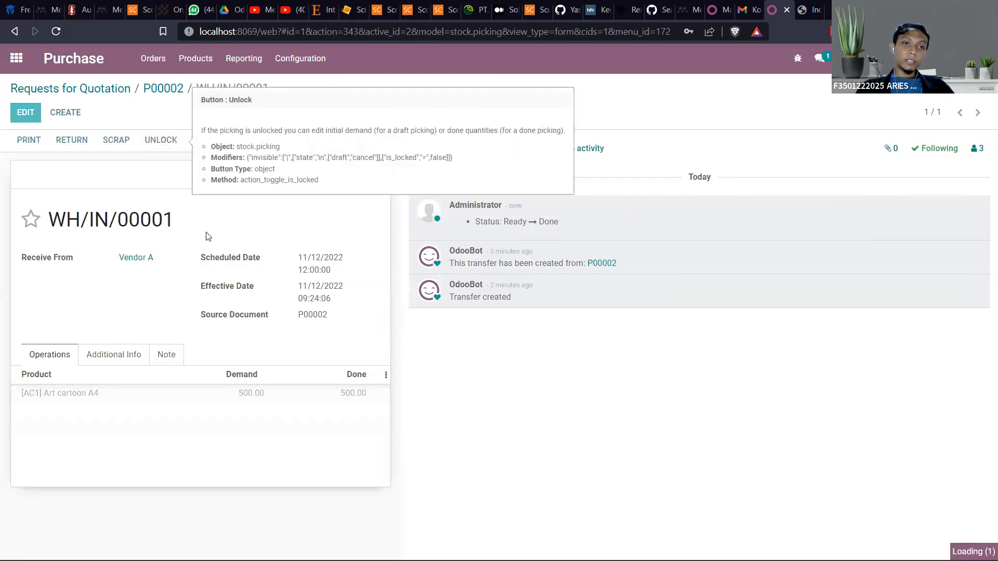
Review the stock move details of the Art cartoon A4 line on the unlocked receipt and check the line list's column options
{"action": "left_click", "coordinate": [349, 393]}
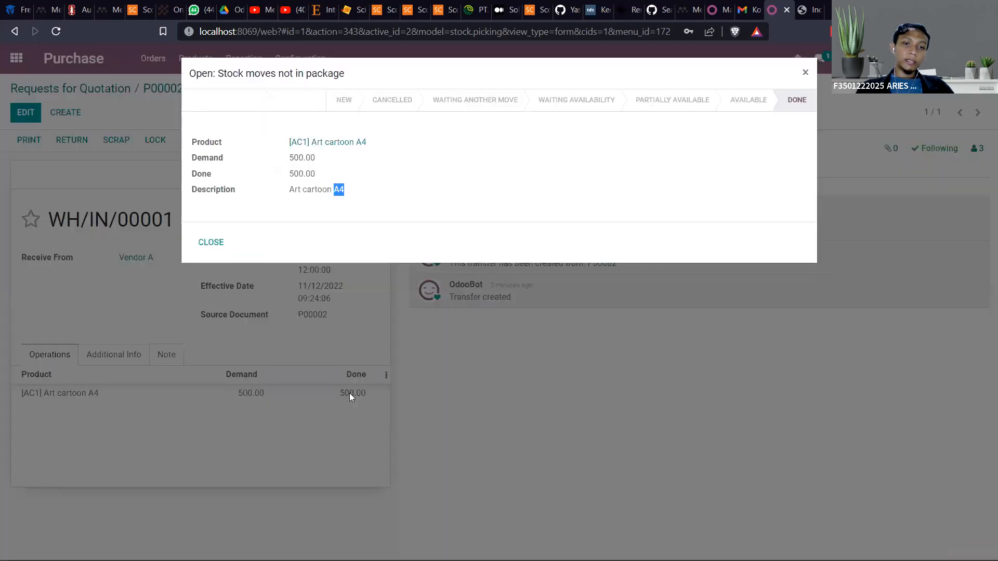
{"action": "left_click", "coordinate": [212, 244]}
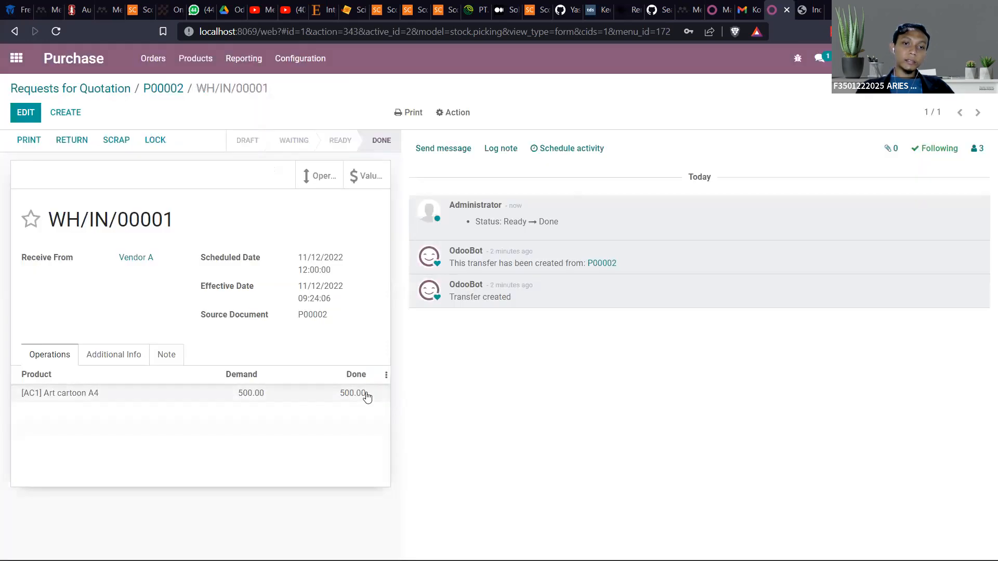
{"action": "left_click", "coordinate": [387, 374]}
{"action": "left_click", "coordinate": [385, 372]}
{"action": "left_click", "coordinate": [344, 394]}
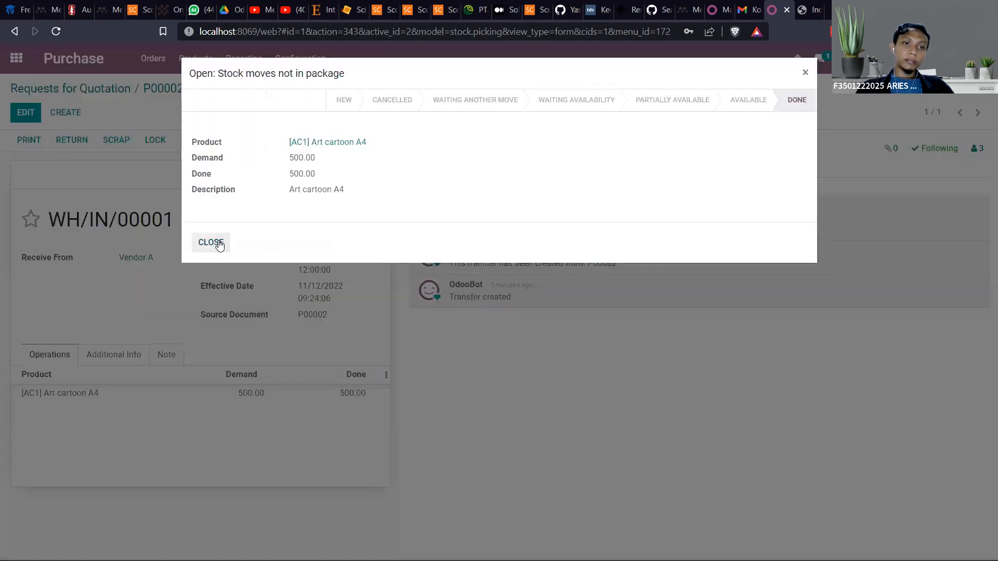
{"action": "left_click", "coordinate": [211, 242]}
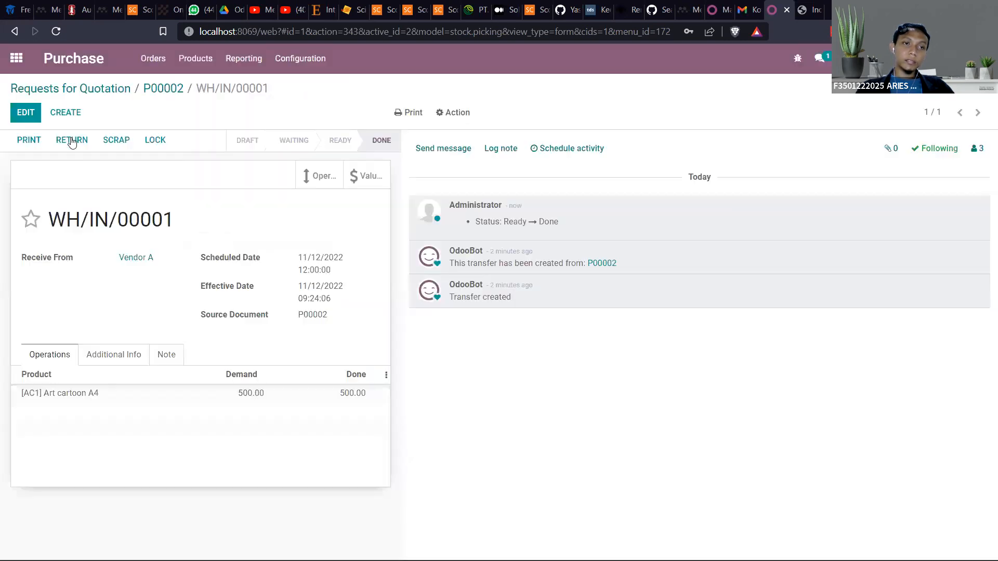
Put the unlocked receipt into edit mode, check the Done quantity field of the Art cartoon A4 line, and save without changes
{"action": "left_click", "coordinate": [26, 113]}
{"action": "left_click", "coordinate": [340, 393]}
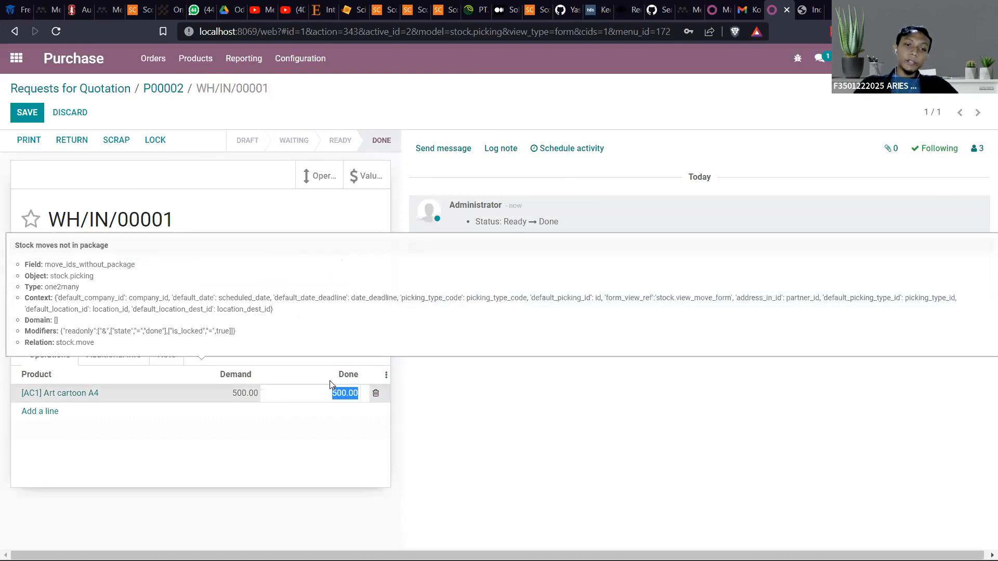
{"action": "left_click", "coordinate": [341, 347]}
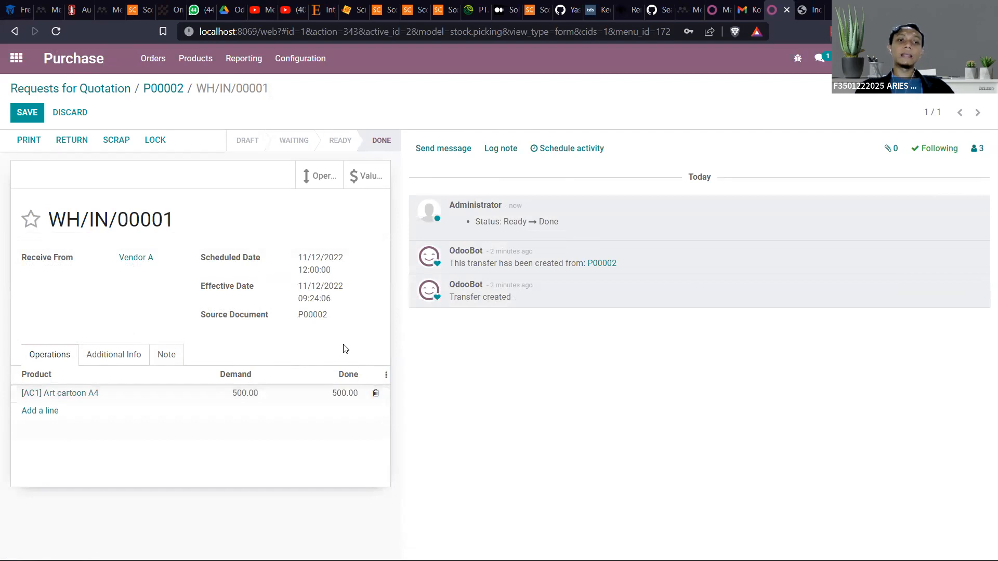
{"action": "left_click", "coordinate": [18, 111]}
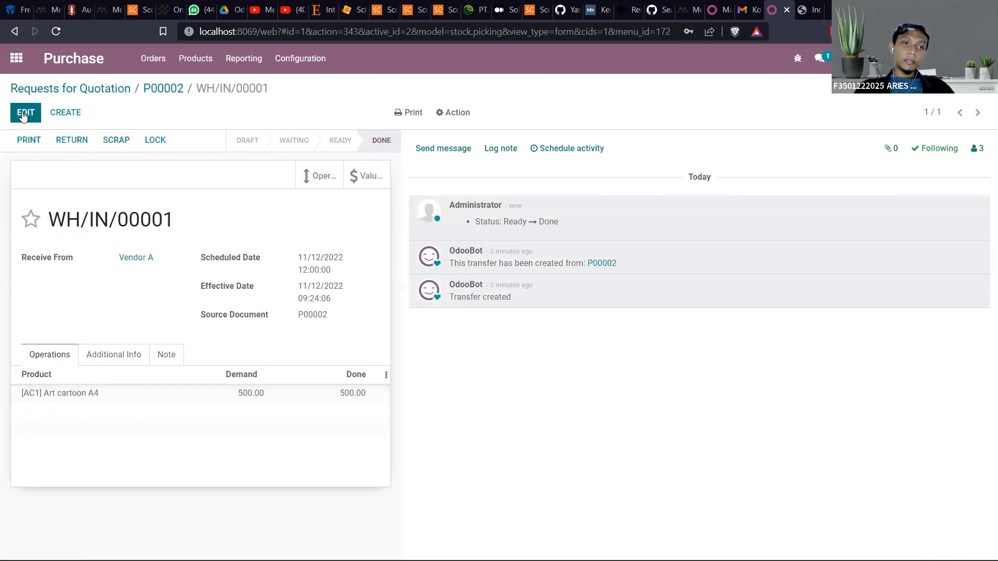
{"action": "left_click", "coordinate": [65, 112]}
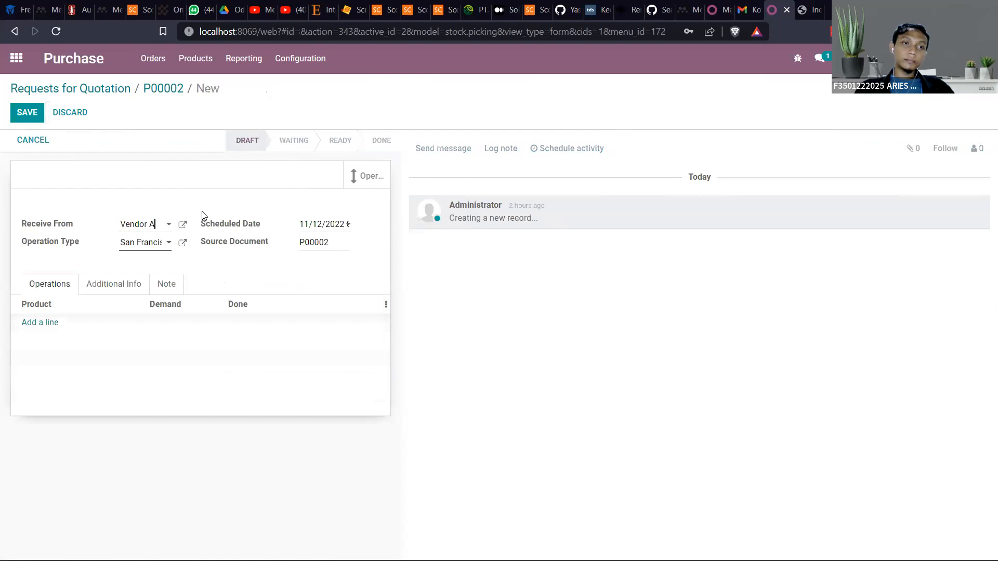
{"action": "left_click", "coordinate": [15, 60]}
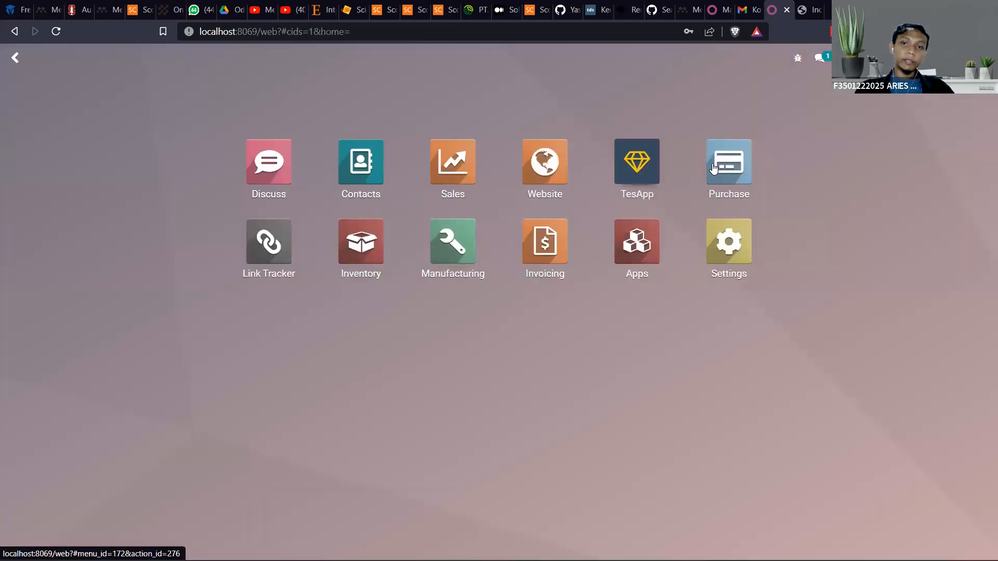
{"action": "left_click", "coordinate": [538, 250]}
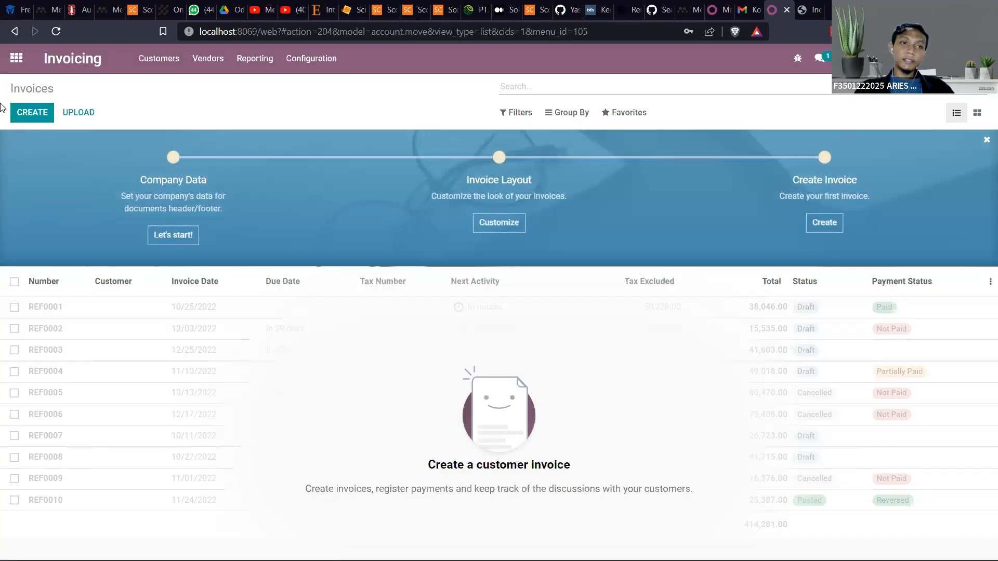
{"action": "left_click", "coordinate": [14, 58]}
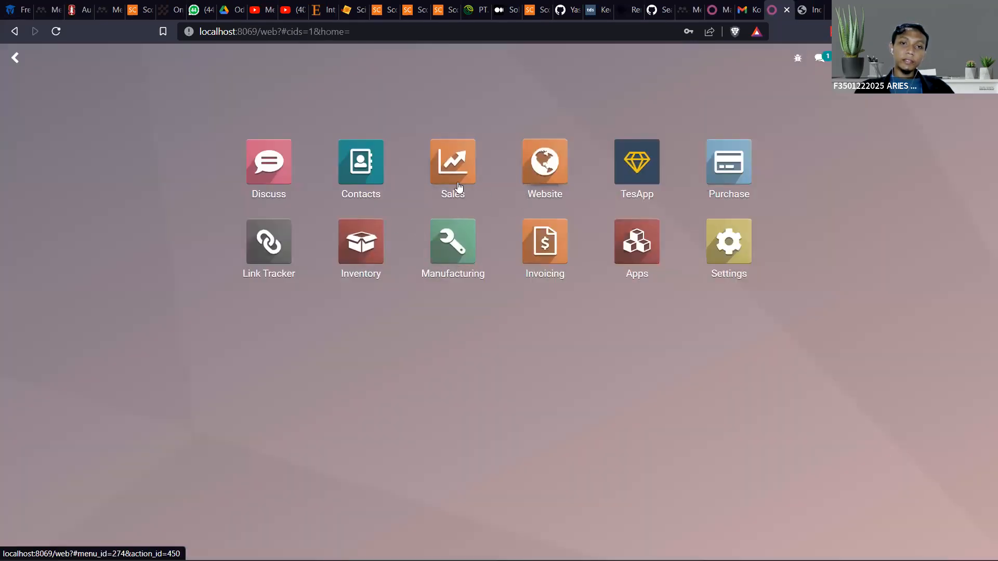
Reopen the receipt of purchase order P00002 in Purchase, and create and save a new transfer from Vendor A without product lines
{"action": "left_click", "coordinate": [730, 189]}
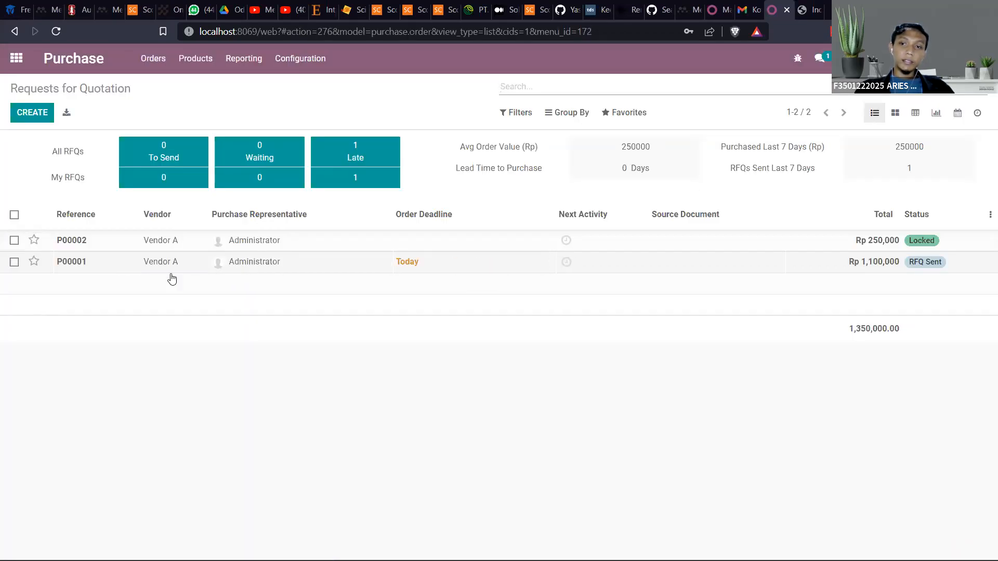
{"action": "left_click", "coordinate": [167, 249]}
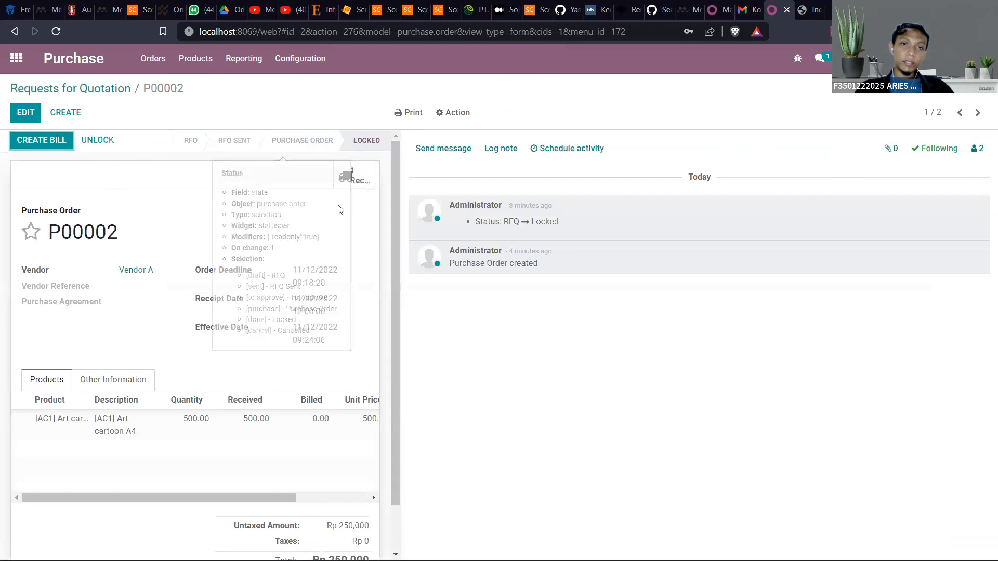
{"action": "left_click", "coordinate": [352, 171]}
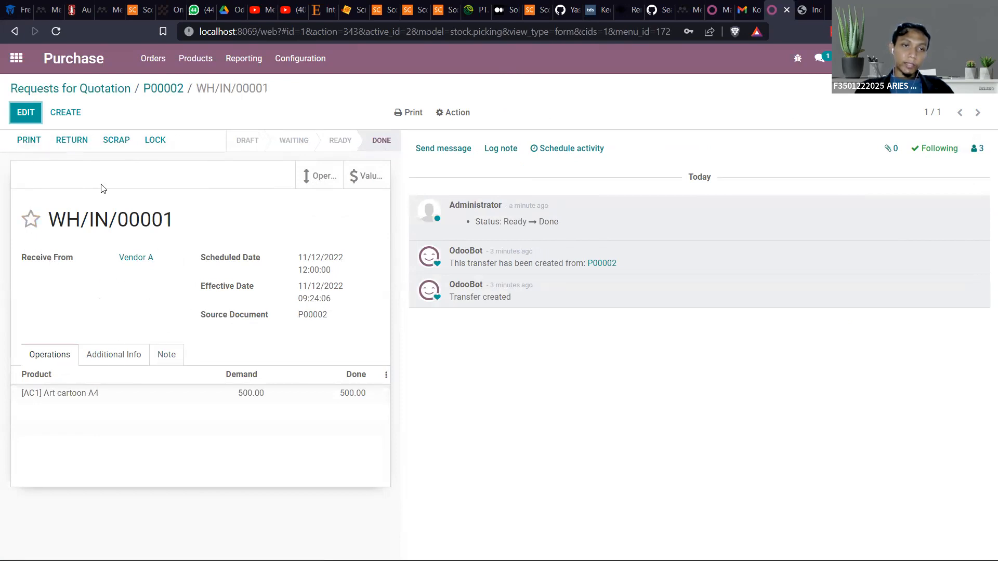
{"action": "left_click", "coordinate": [63, 117]}
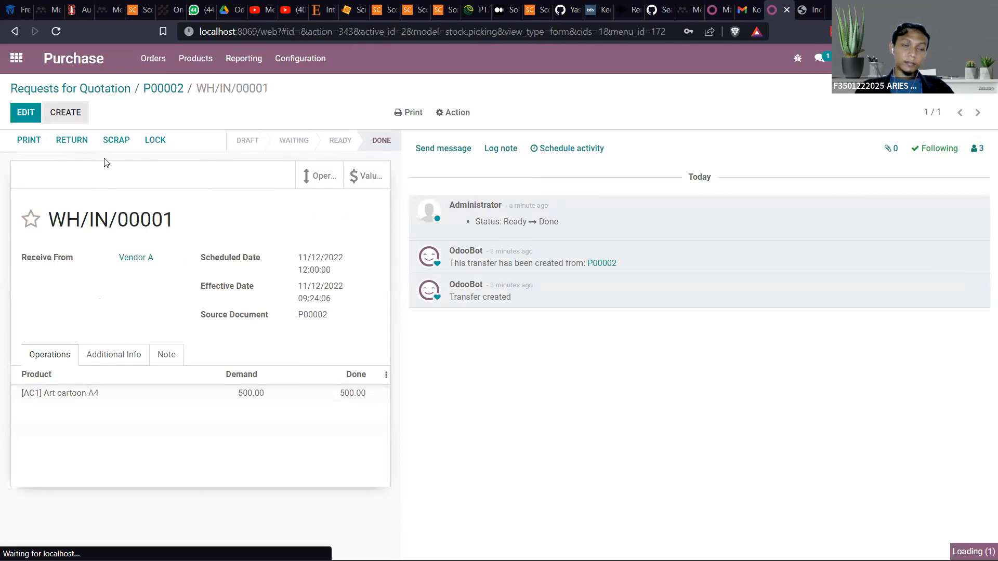
{"action": "left_click", "coordinate": [27, 114]}
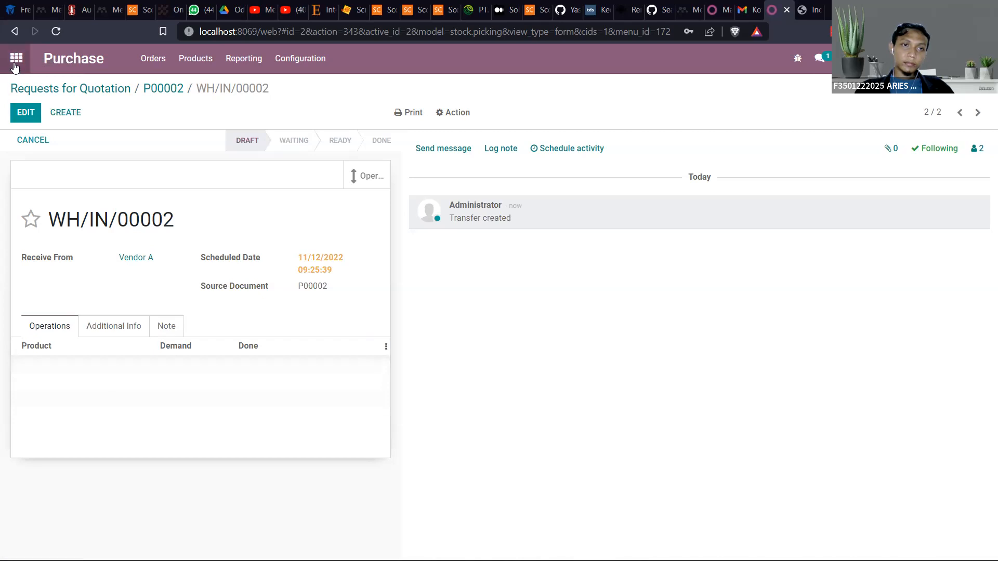
Check the receipts, delivery orders and manufacturing operations in the Inventory overview
{"action": "left_click", "coordinate": [15, 66]}
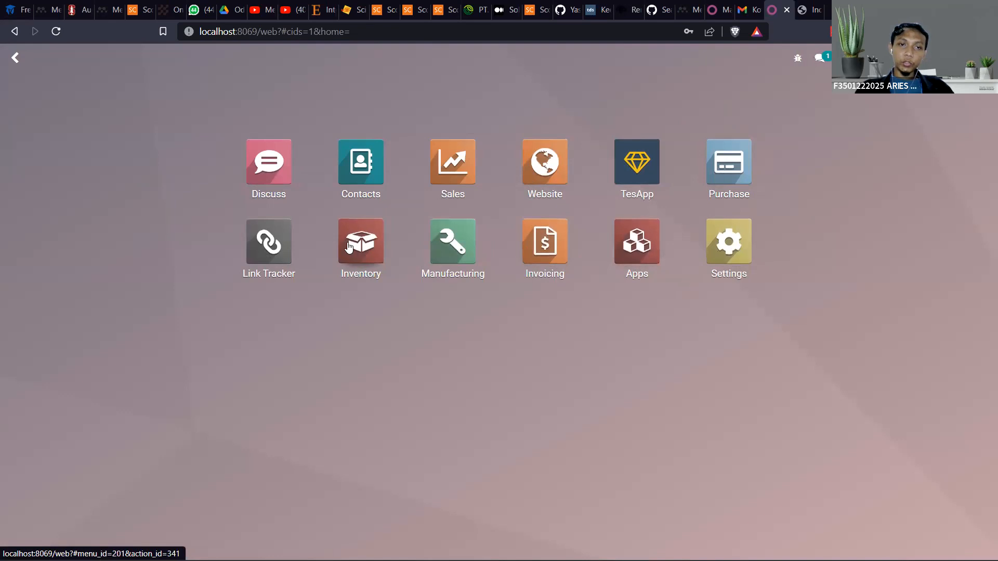
{"action": "left_click", "coordinate": [370, 254]}
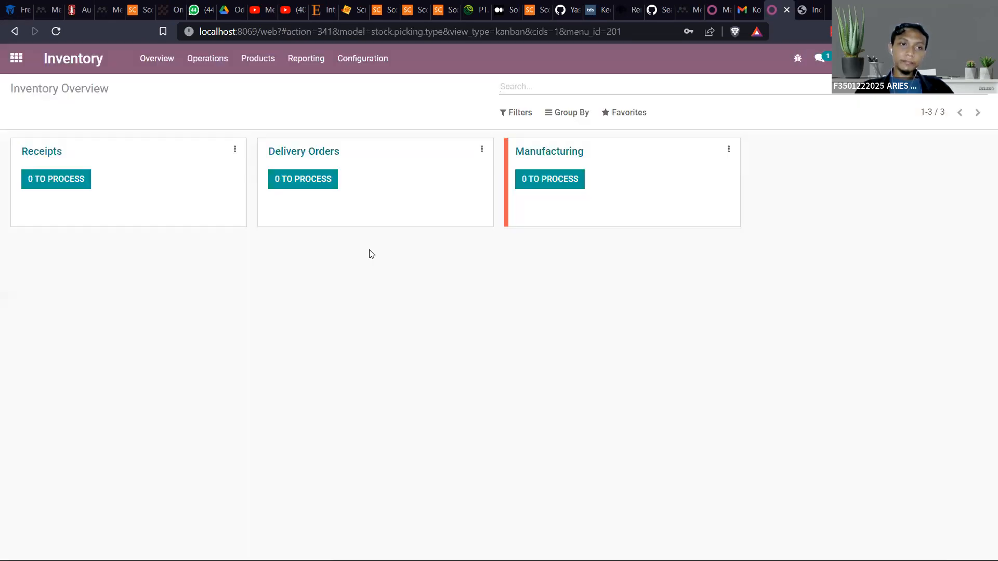
{"action": "left_click", "coordinate": [15, 58]}
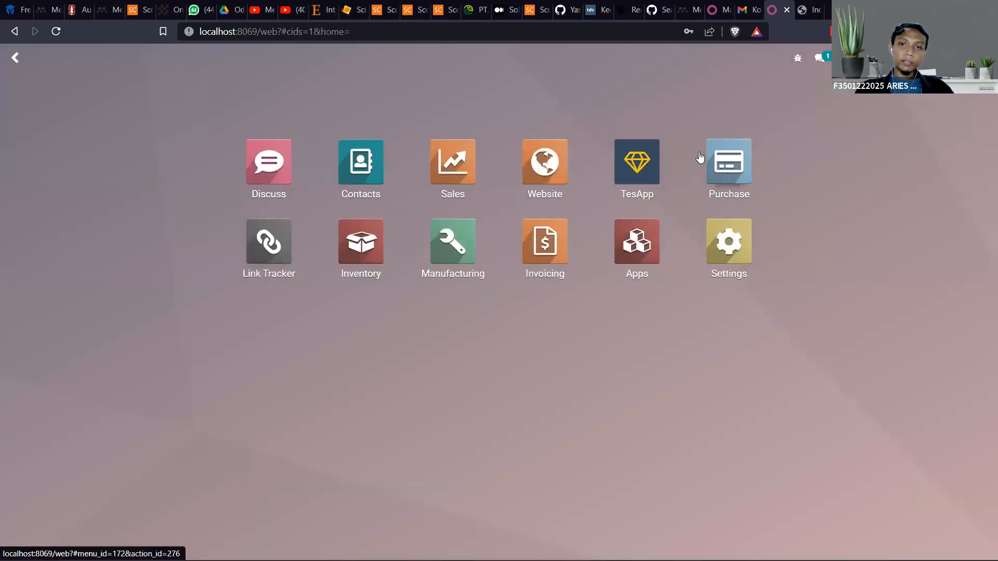
Create a new request for quotation in Purchase with Vendor A as the vendor
{"action": "left_click", "coordinate": [723, 172]}
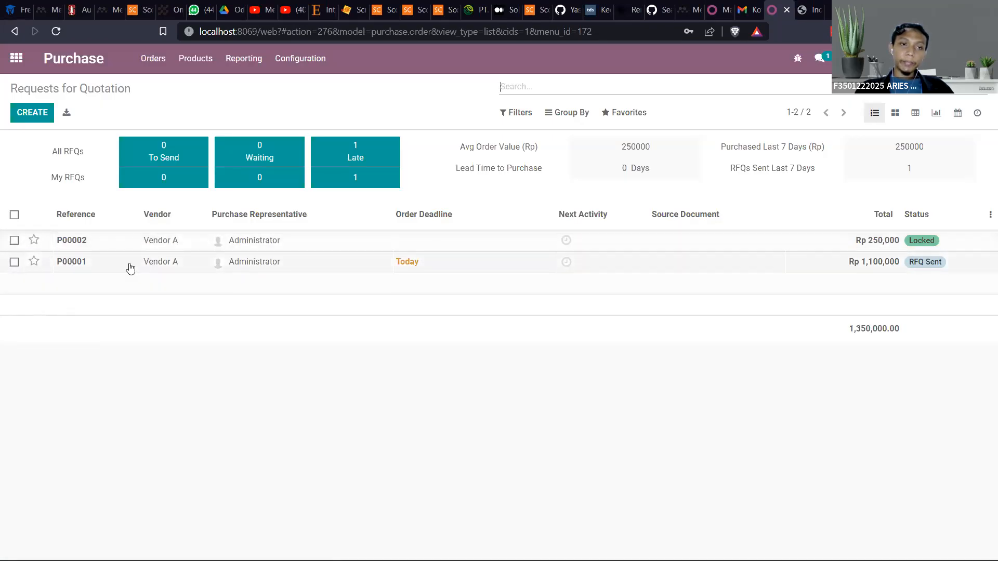
{"action": "left_click", "coordinate": [32, 112]}
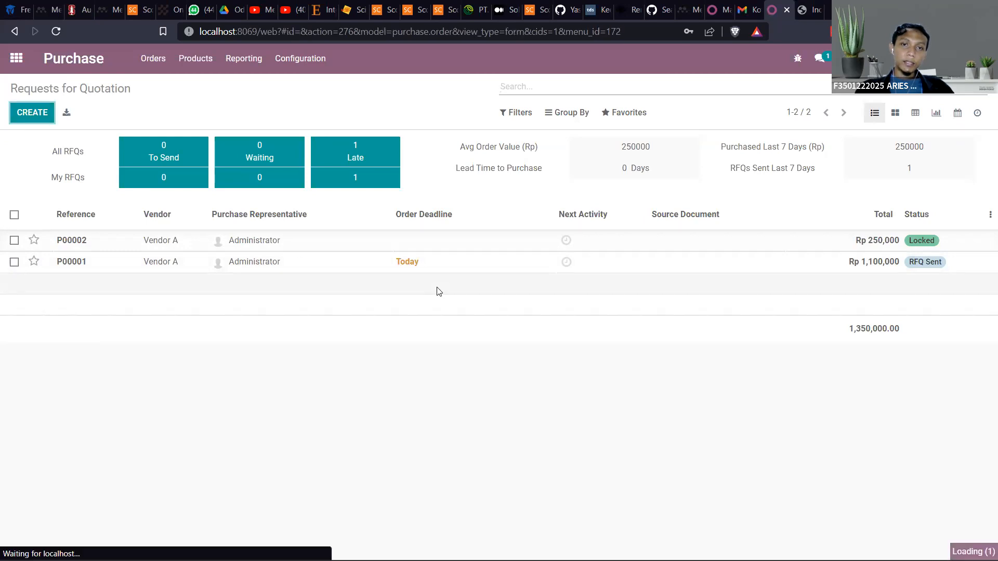
{"action": "left_click", "coordinate": [131, 265]}
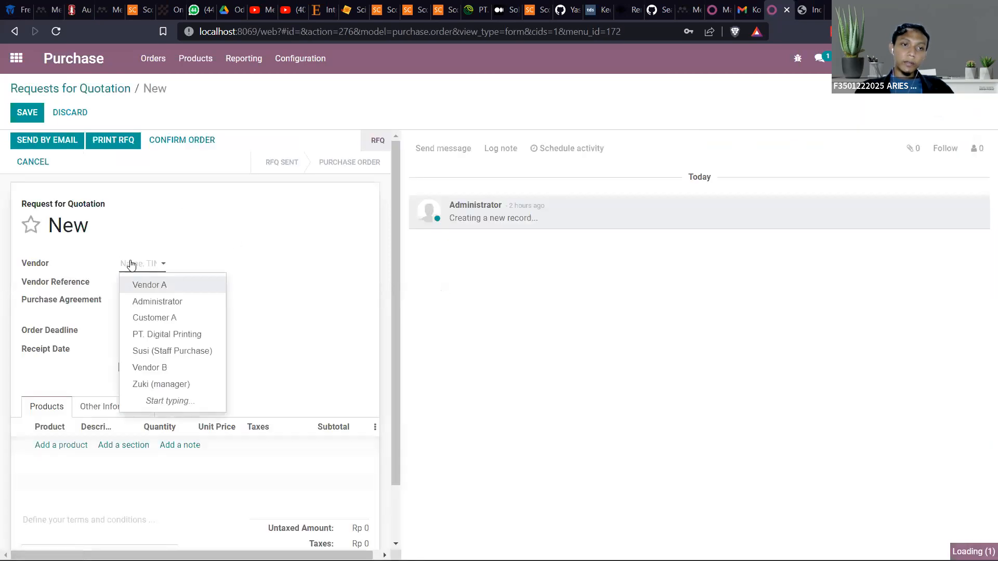
{"action": "left_click", "coordinate": [149, 285]}
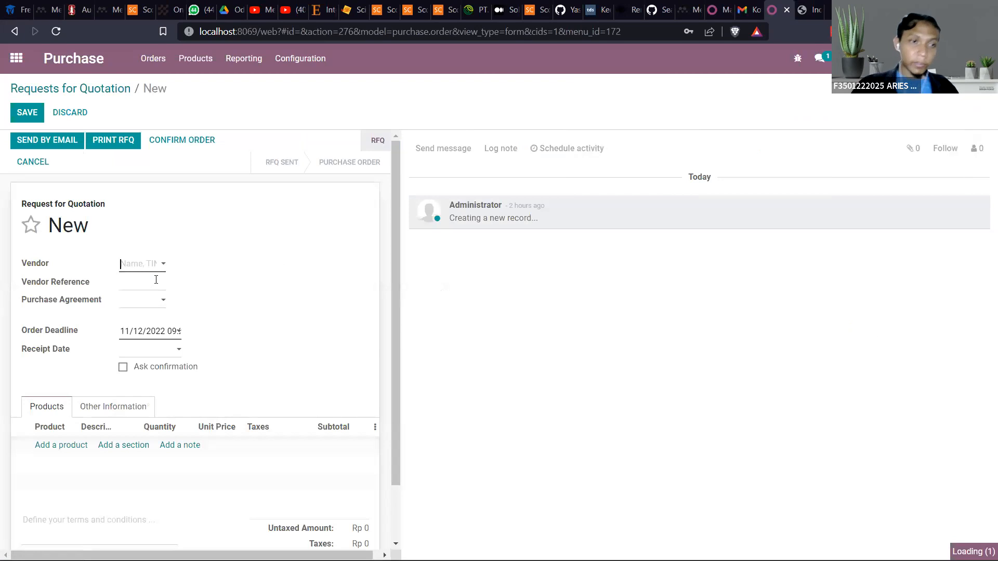
{"action": "scroll", "coordinate": [156, 351], "scroll_direction": "down", "scroll_amount": 1}
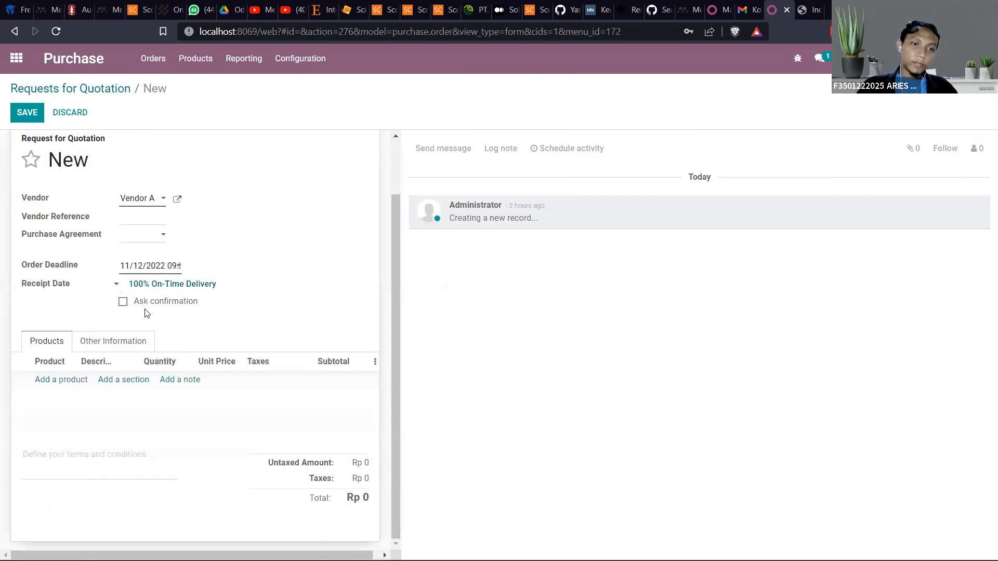
Add Art cartoon A4 as a product line on the request for quotation with a quantity of 300
{"action": "left_click", "coordinate": [54, 381]}
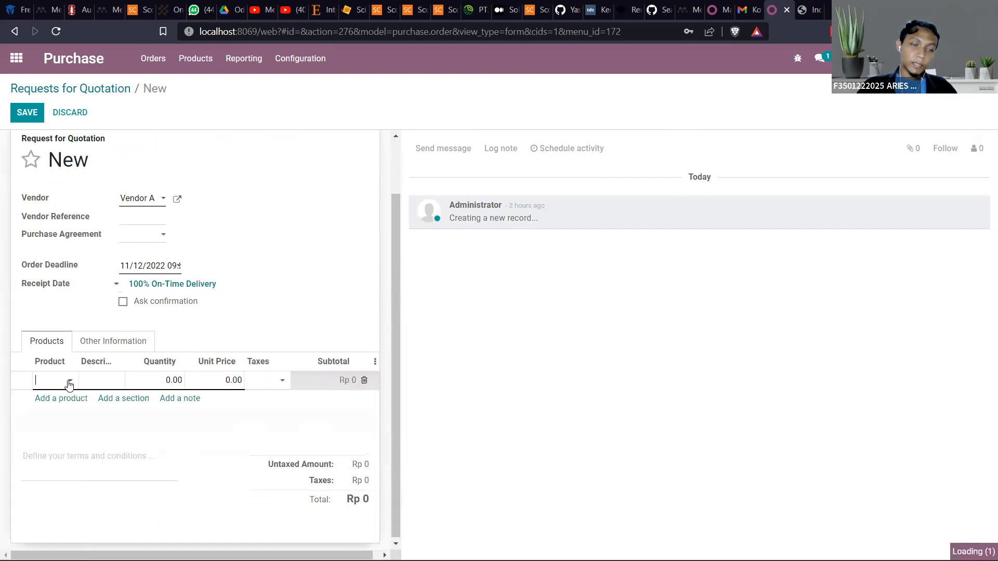
{"action": "left_click", "coordinate": [66, 381]}
{"action": "left_click", "coordinate": [83, 405]}
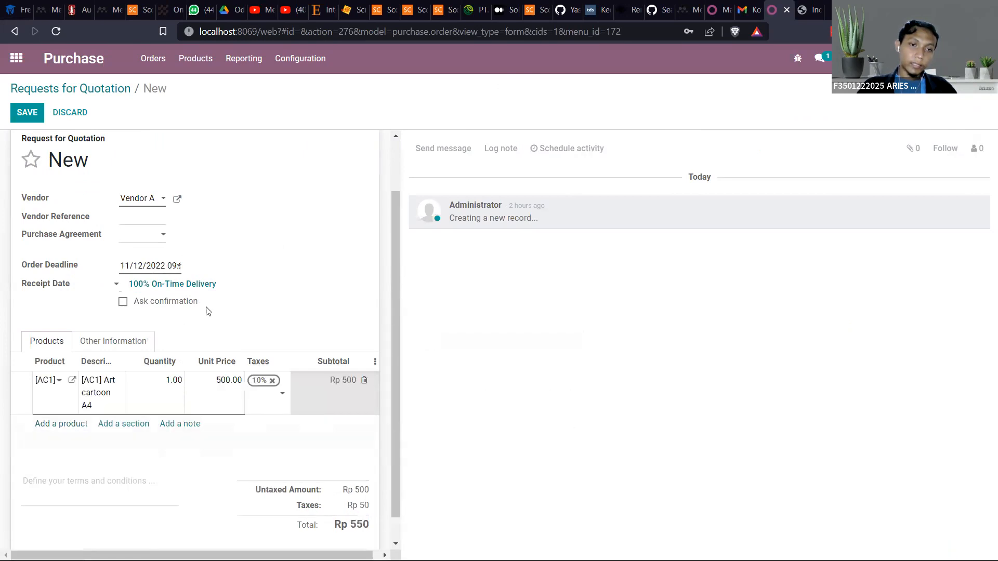
{"action": "scroll", "coordinate": [254, 407], "scroll_direction": "down", "scroll_amount": 1}
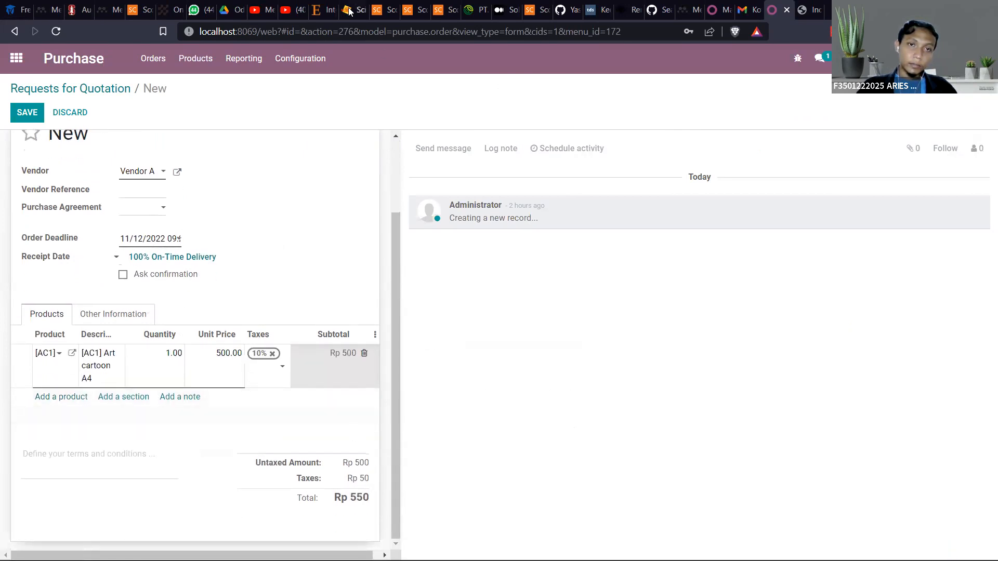
{"action": "left_click", "coordinate": [179, 354]}
{"action": "type", "text": "300"}
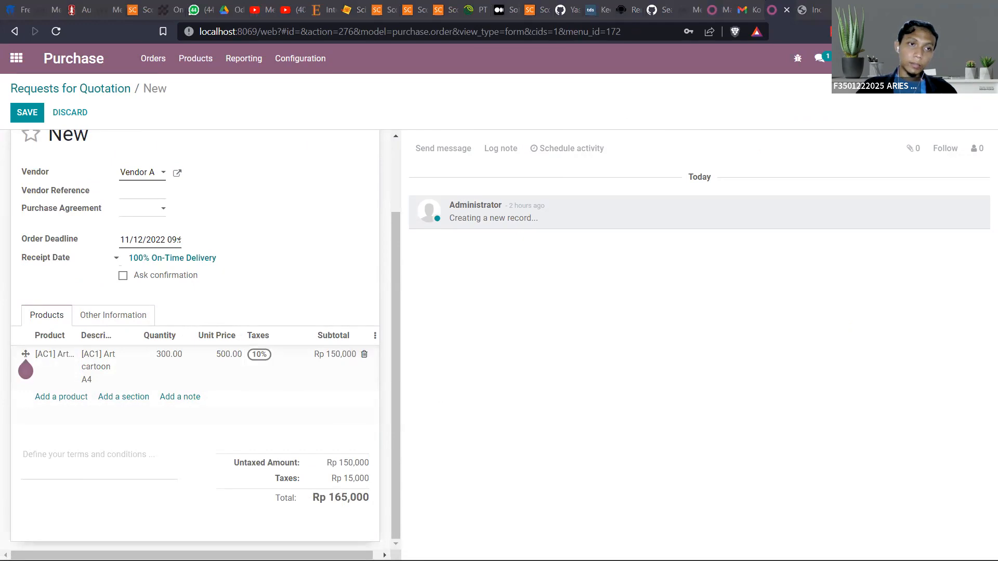
Save the new request for quotation for 300 Art cartoon A4 and confirm the order
{"action": "left_click", "coordinate": [25, 112]}
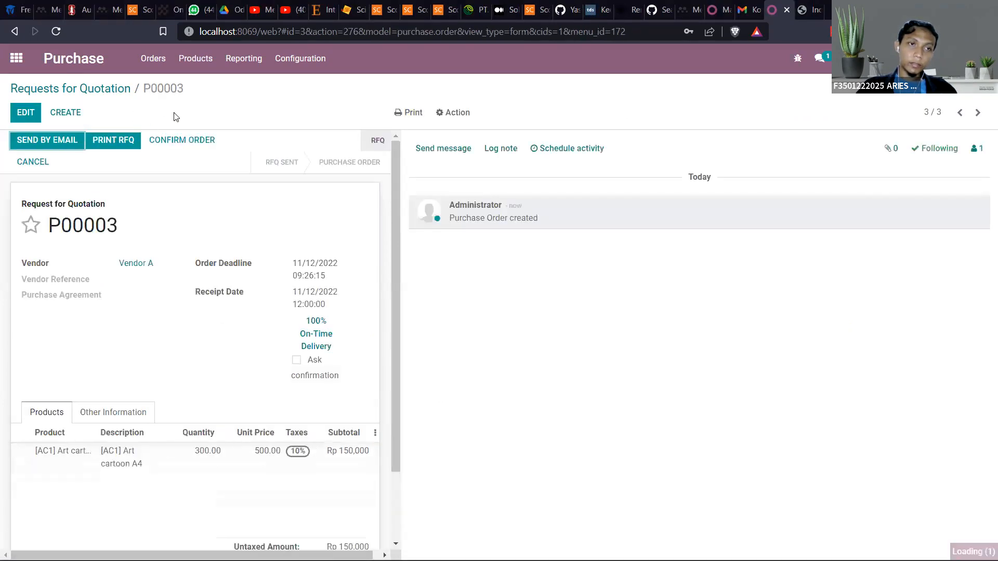
{"action": "left_click", "coordinate": [191, 139]}
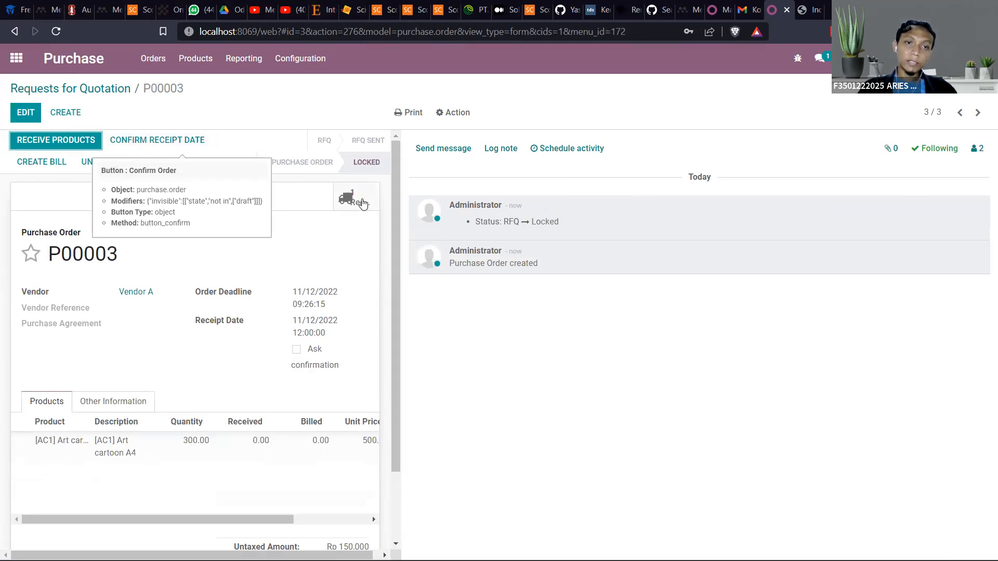
Validate the new purchase order's receipt for the full quantity of 300 and review the stock move details of its Art cartoon A4 line
{"action": "left_click", "coordinate": [358, 202]}
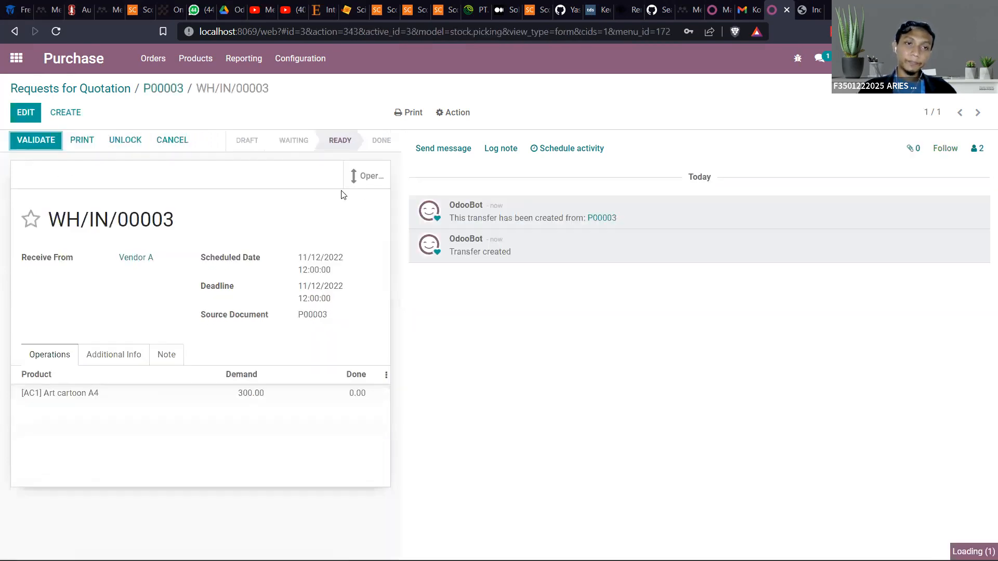
{"action": "left_click", "coordinate": [29, 140]}
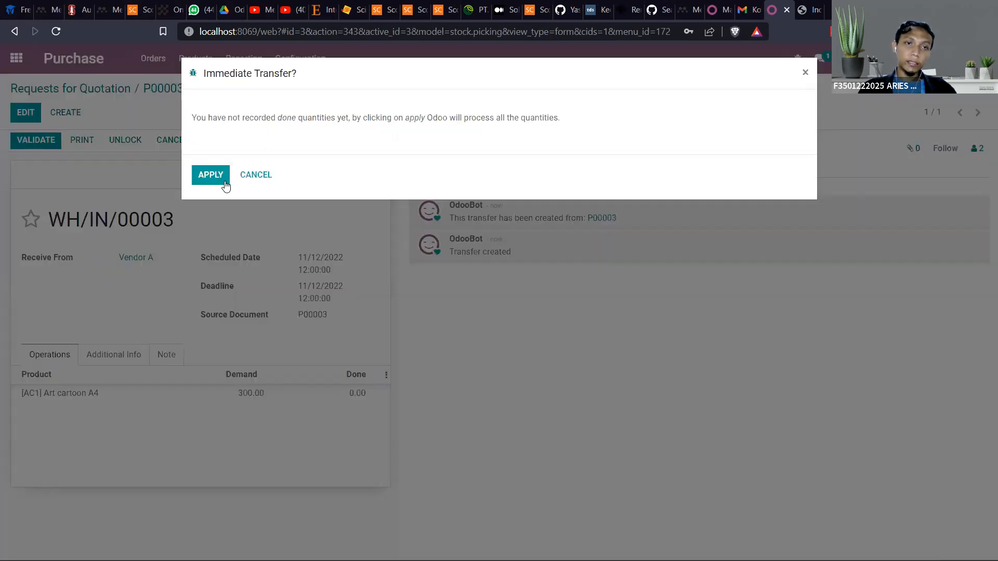
{"action": "left_click", "coordinate": [225, 182]}
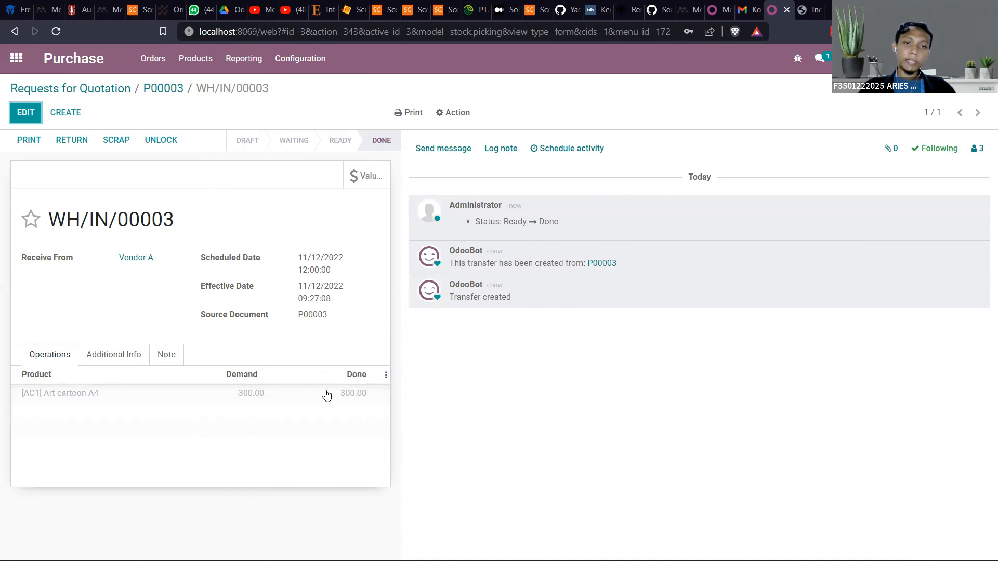
{"action": "double_click", "coordinate": [370, 395]}
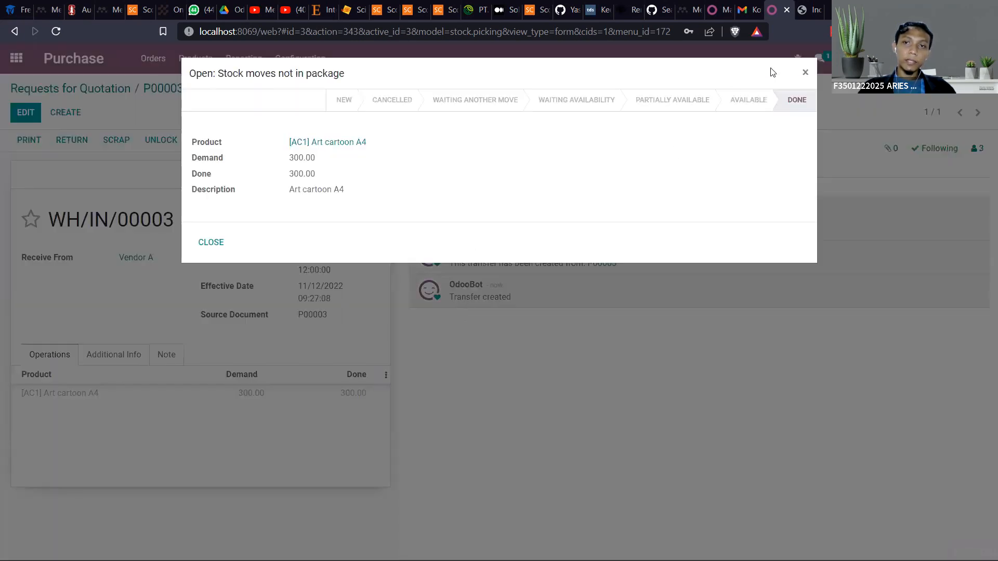
{"action": "left_click", "coordinate": [805, 74]}
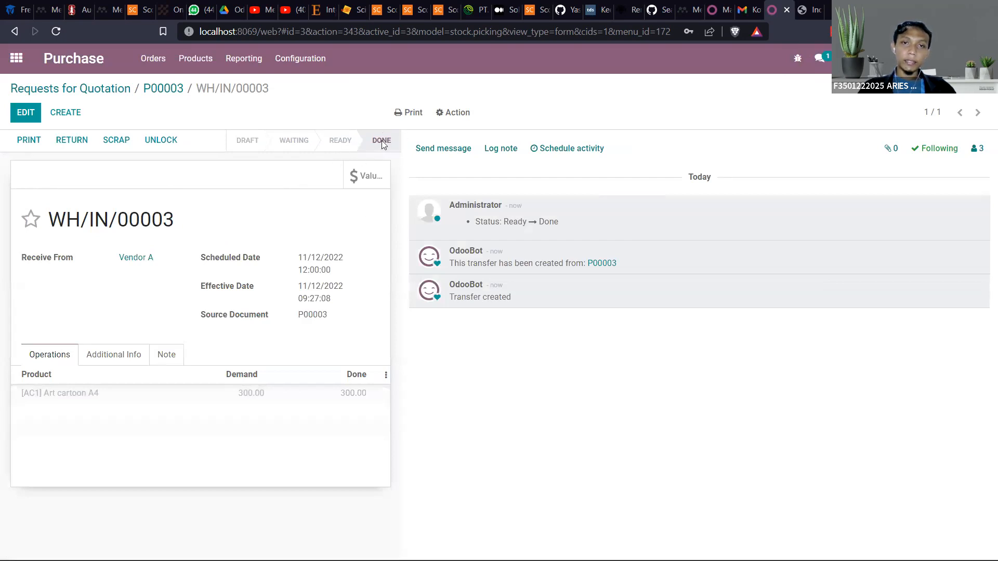
Leave the completed receipt and show the list of requests for quotation in Purchase
{"action": "mouse_move", "coordinate": [376, 144]}
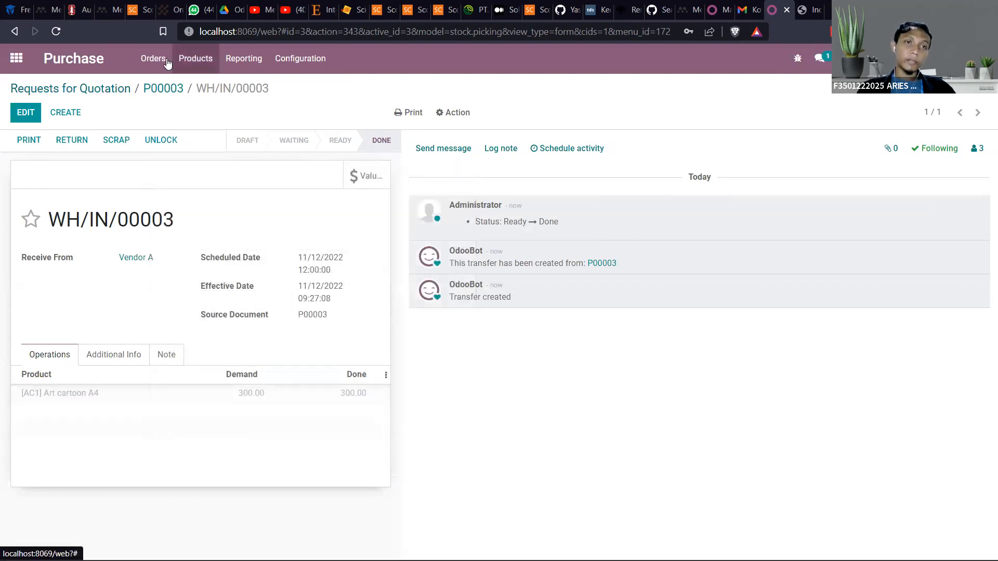
{"action": "left_click", "coordinate": [13, 67]}
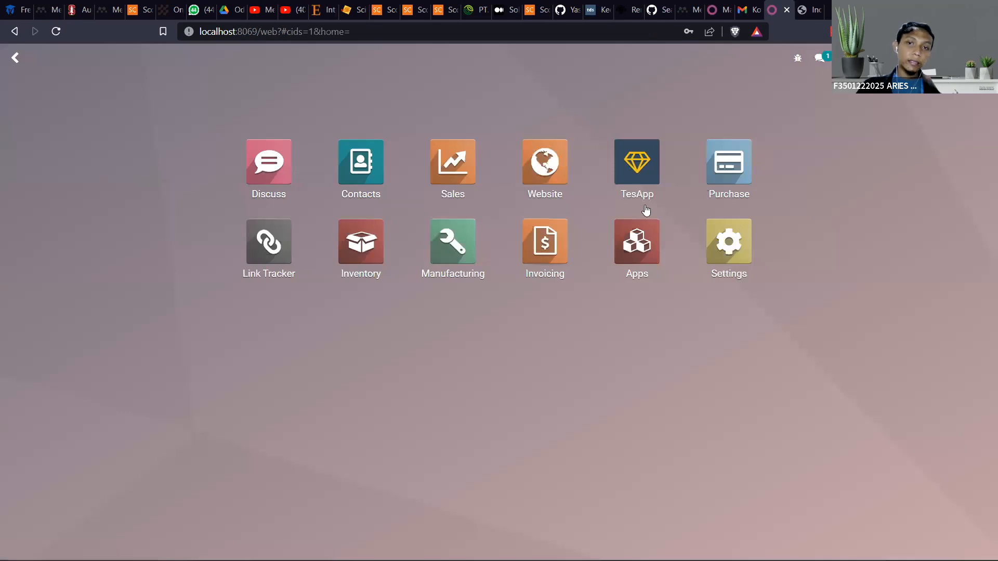
{"action": "left_click", "coordinate": [745, 177]}
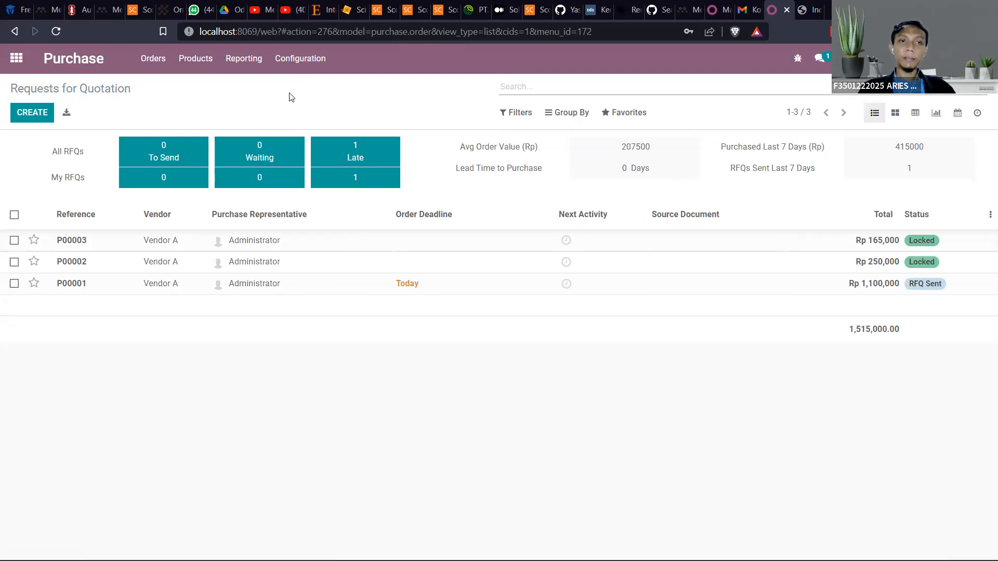
Start a new outgoing mail server record in the technical email settings
{"action": "left_click", "coordinate": [6, 62]}
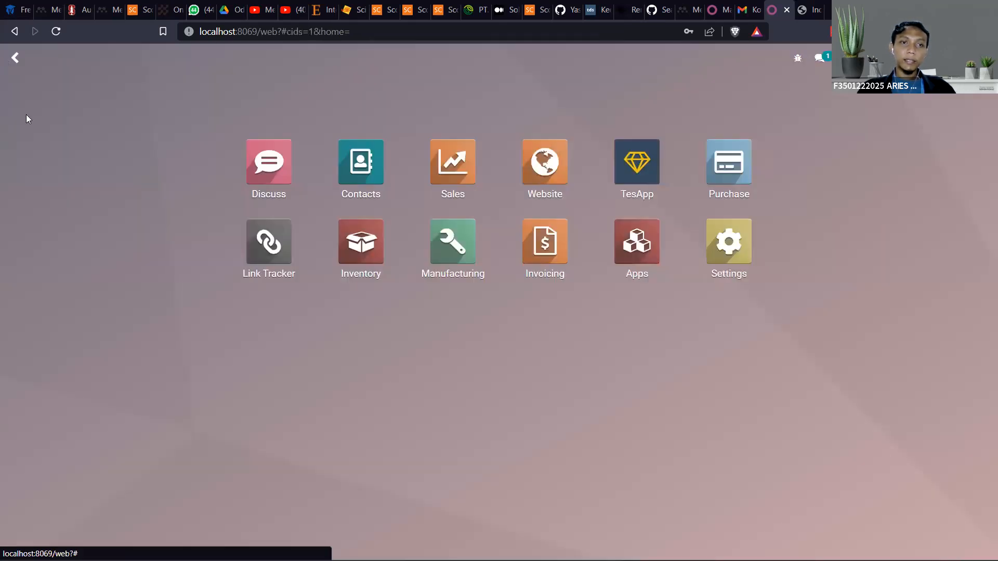
{"action": "left_click", "coordinate": [733, 260]}
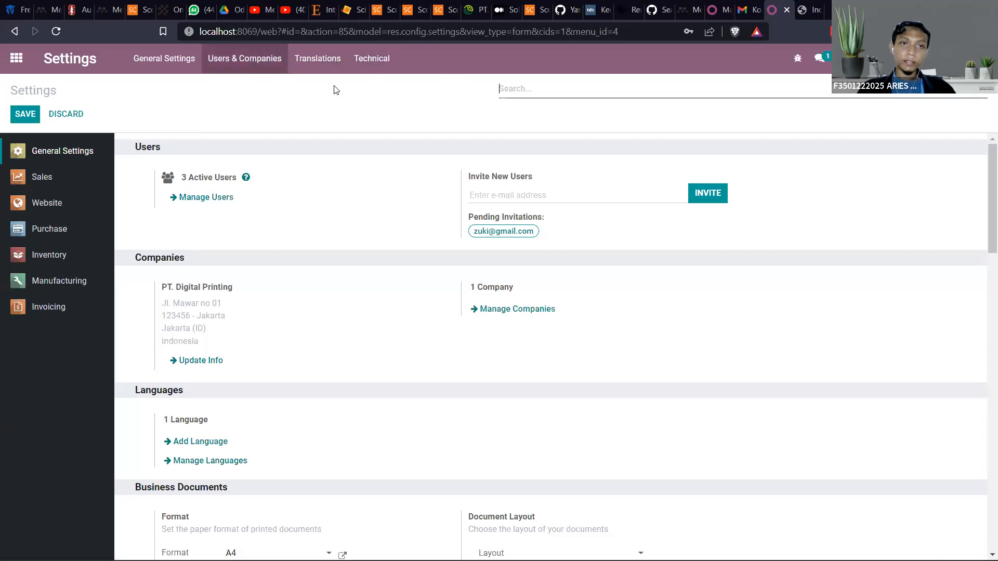
{"action": "left_click", "coordinate": [369, 61]}
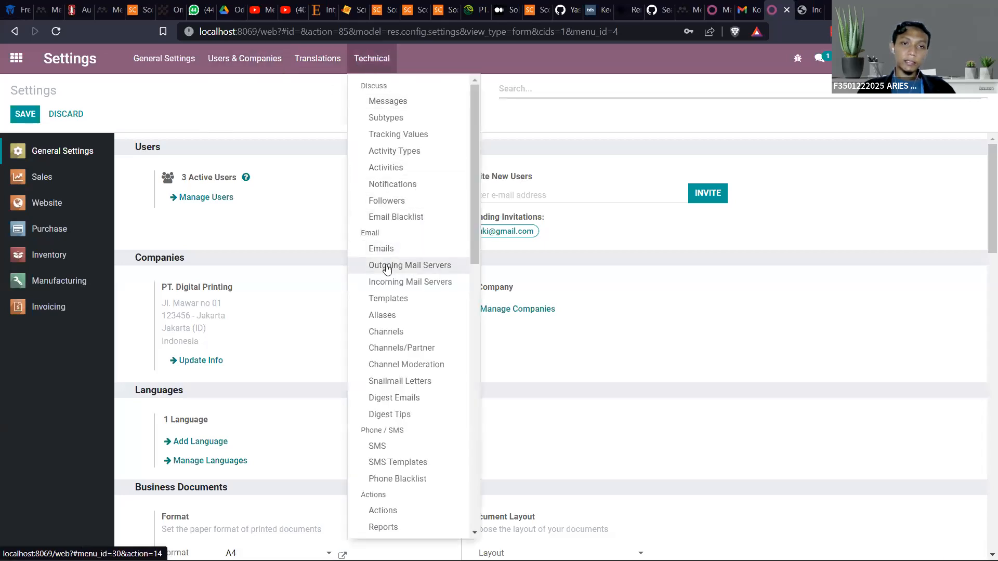
{"action": "left_click", "coordinate": [413, 268]}
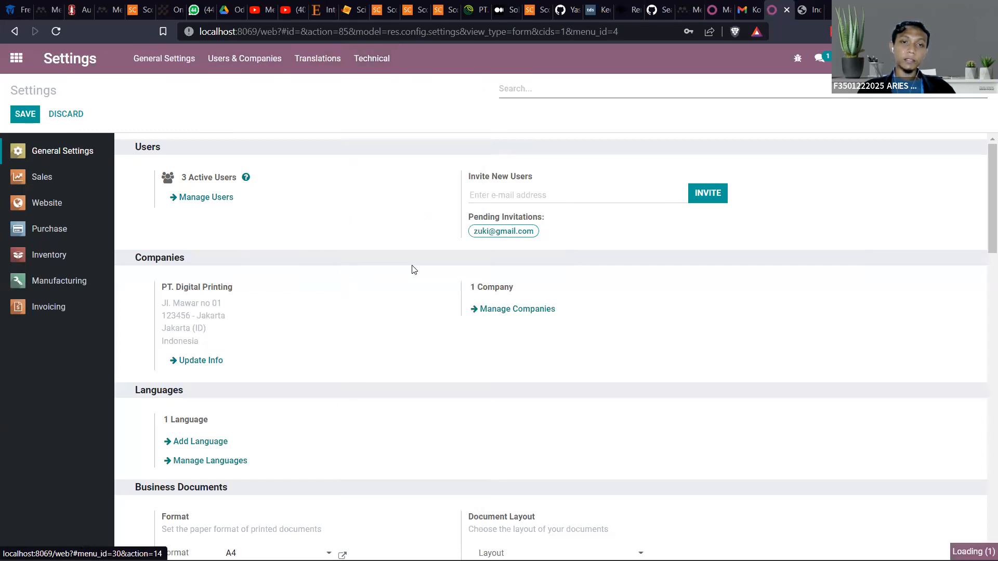
{"action": "left_click", "coordinate": [47, 112]}
Describe the new mail server as My Email Server and set its SMTP server to smpt.gmail.com
{"action": "left_click", "coordinate": [260, 165]}
{"action": "left_click", "coordinate": [265, 168]}
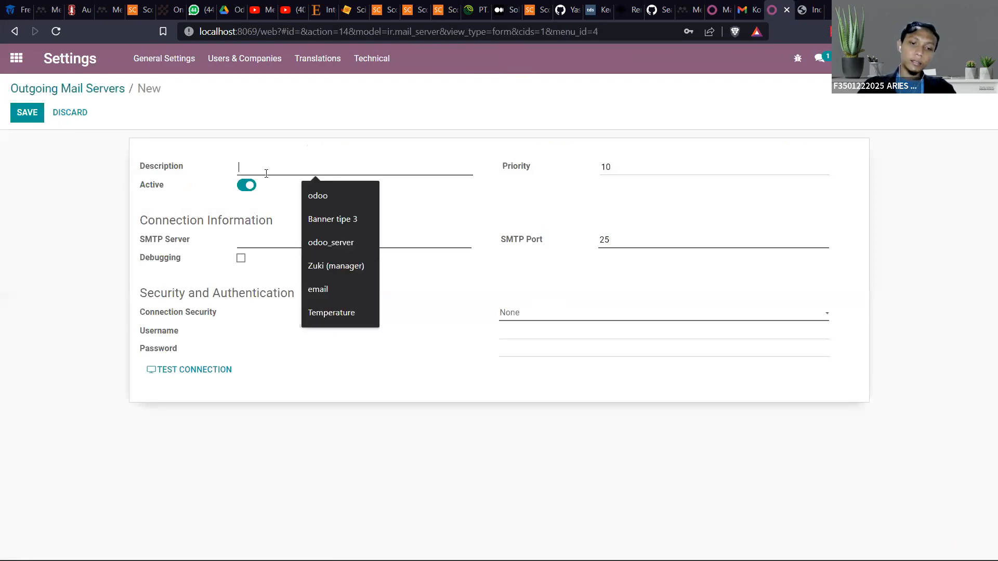
{"action": "type", "text": "My Email Server"}
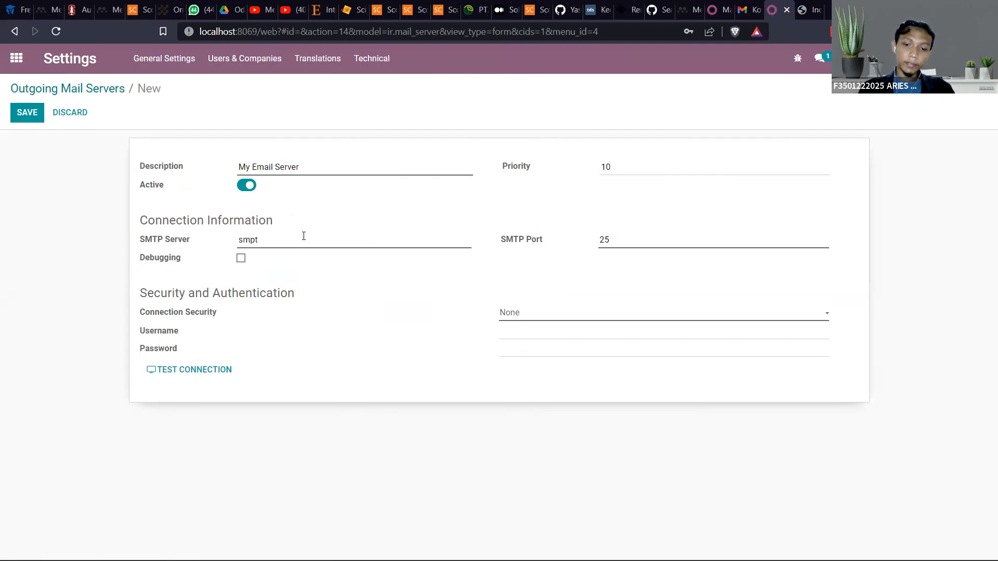
{"action": "type", "text": "mail.com"}
{"action": "key", "text": "Tab"}
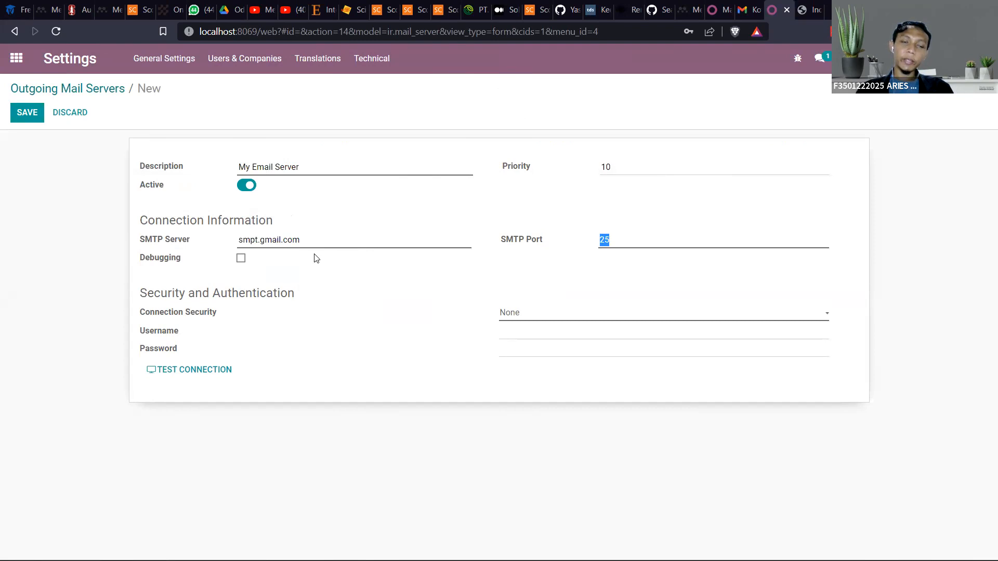
Set the mail server's connection security to SSL/TLS and enter the account's e-mail address as the username
{"action": "left_click_drag", "start_coordinate": [260, 241], "coordinate": [300, 243]}
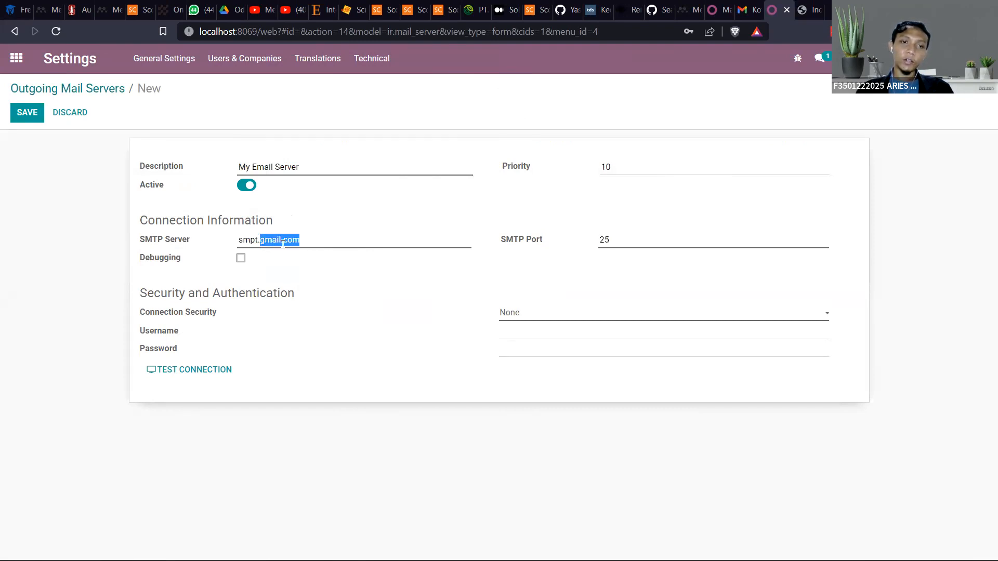
{"action": "left_click", "coordinate": [326, 239]}
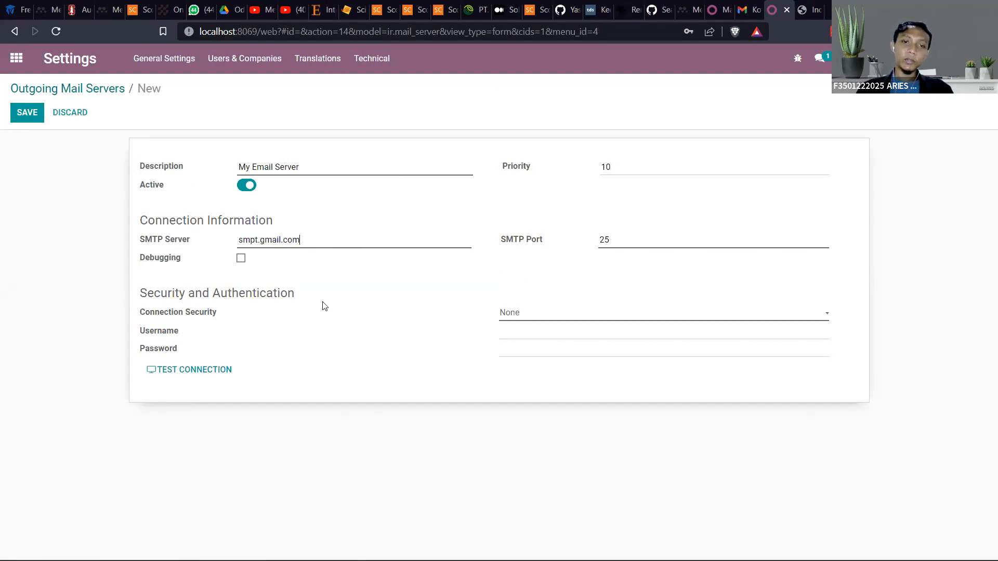
{"action": "left_click", "coordinate": [524, 319]}
{"action": "left_click", "coordinate": [525, 345]}
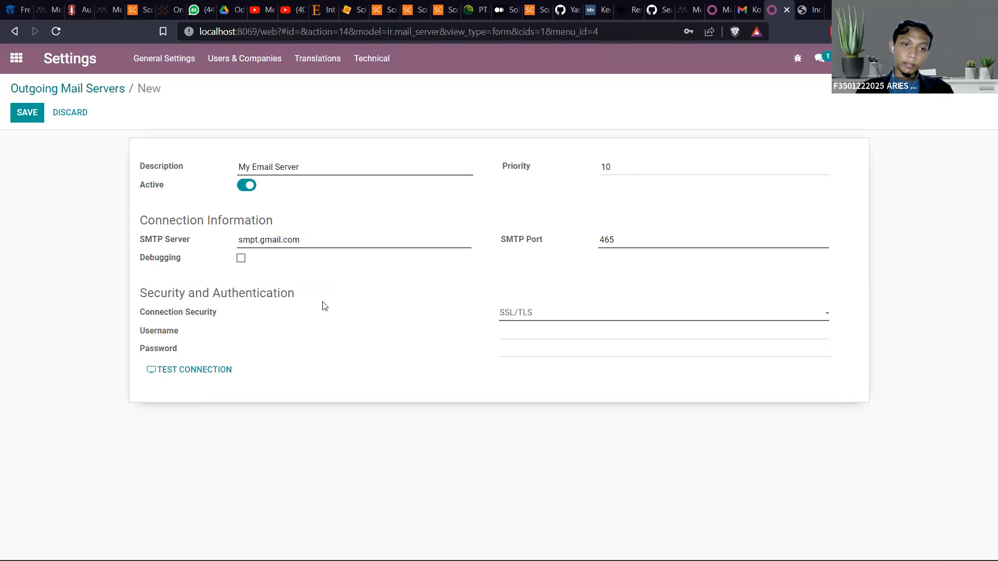
{"action": "left_click", "coordinate": [530, 335]}
{"action": "key", "text": "Caps_Lock"}
{"action": "key", "text": "Caps_Lock"}
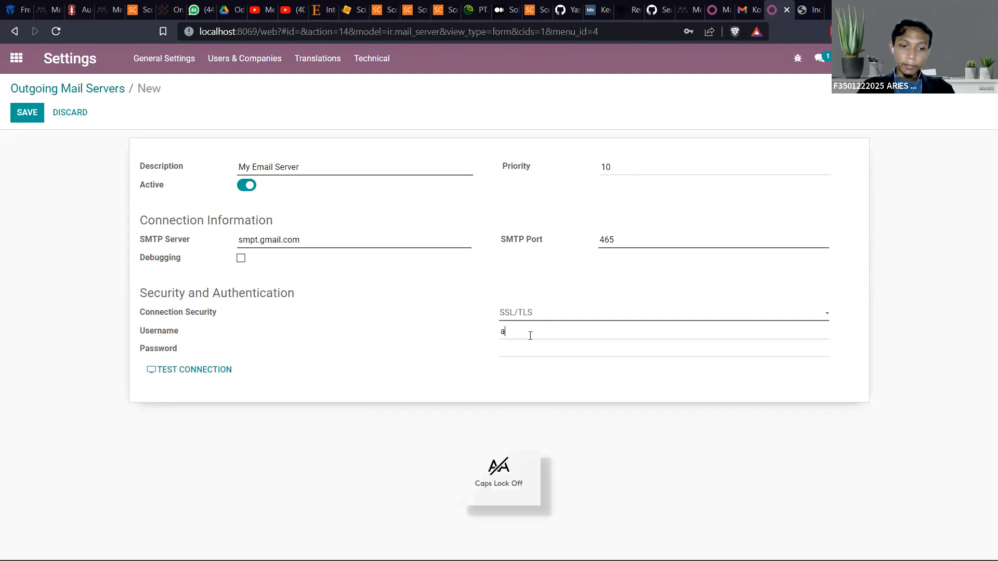
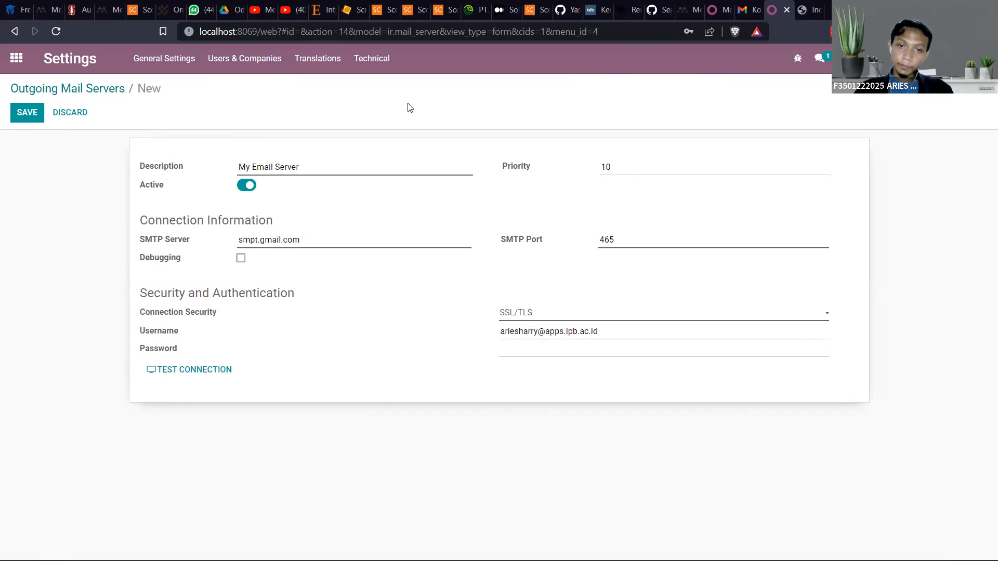
Enter the mail account's password and test the connection of the new outgoing mail server
{"action": "left_click", "coordinate": [527, 348]}
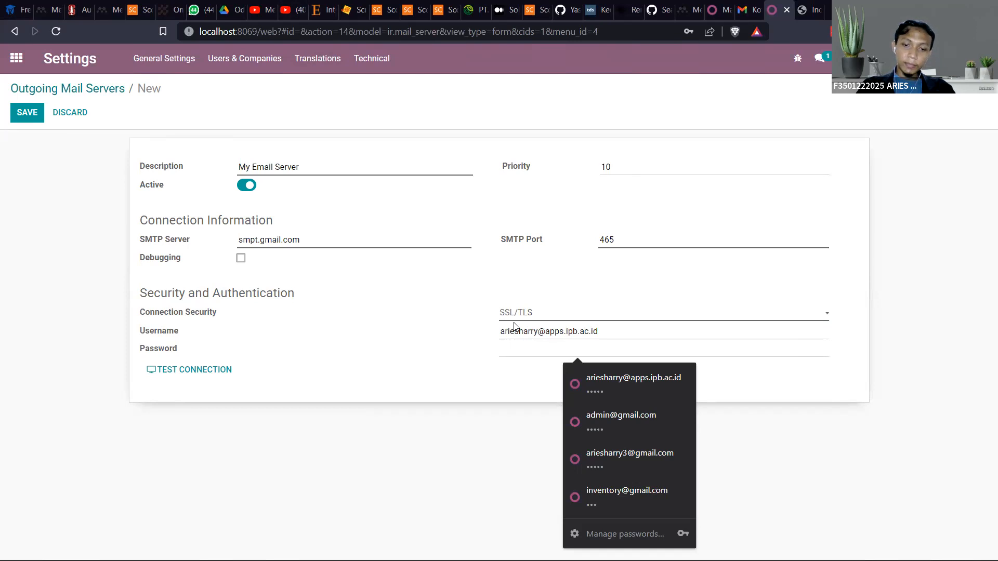
{"action": "type", "text": "••"}
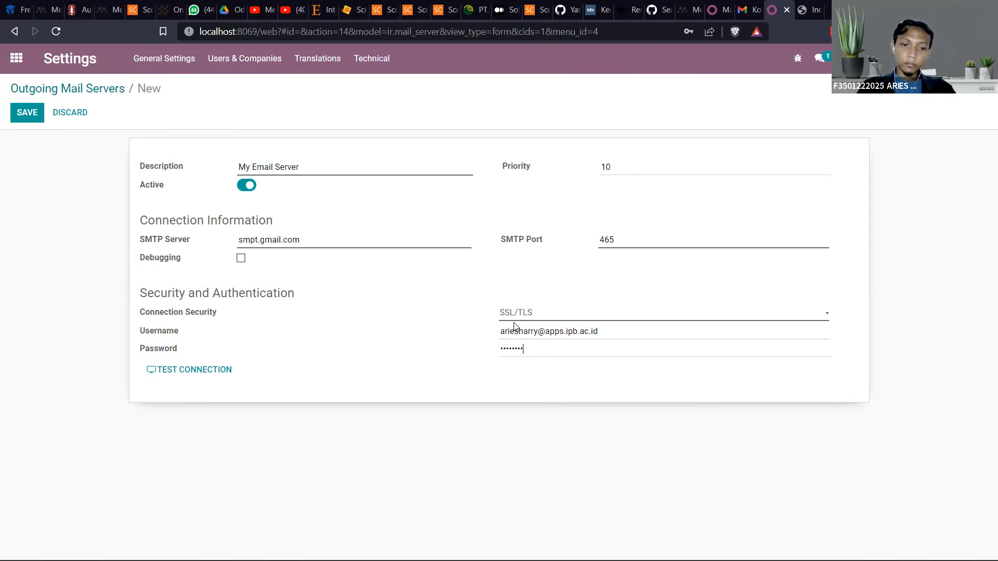
{"action": "left_click", "coordinate": [216, 375]}
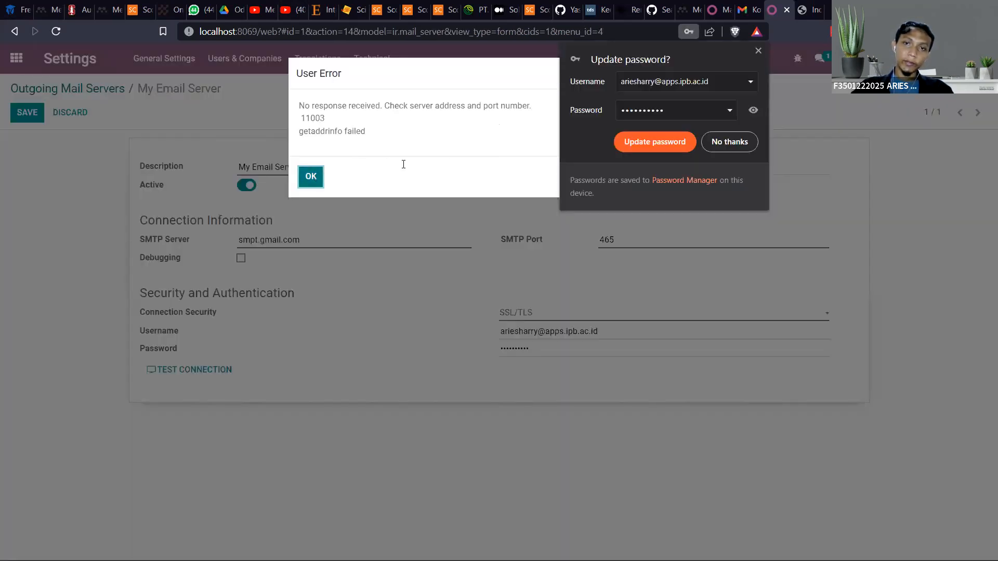
{"action": "left_click", "coordinate": [311, 176]}
{"action": "left_click", "coordinate": [758, 51]}
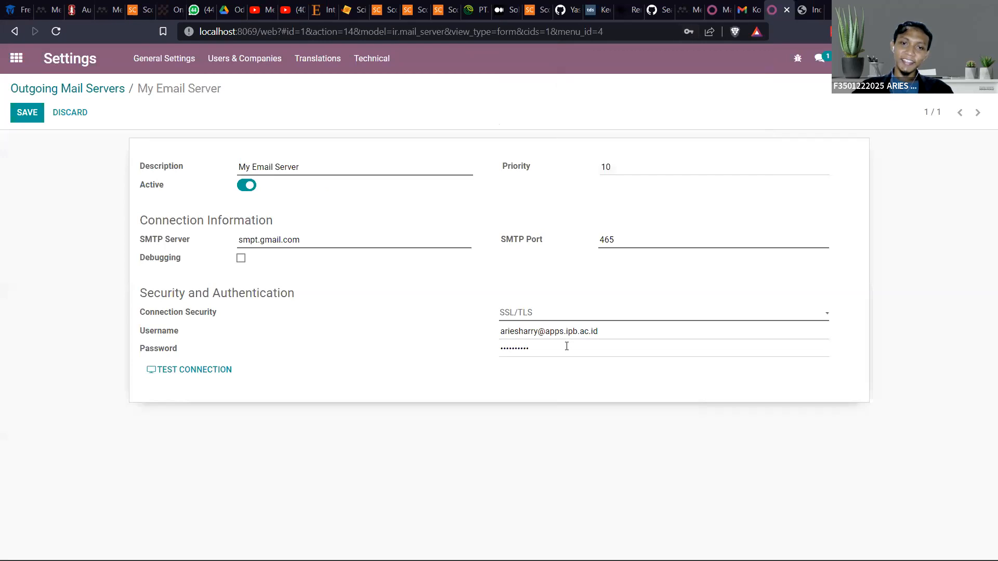
Replace the mail server's password with a retyped account password and test the SSL/TLS connection again
{"action": "left_click_drag", "start_coordinate": [566, 346], "coordinate": [297, 354]}
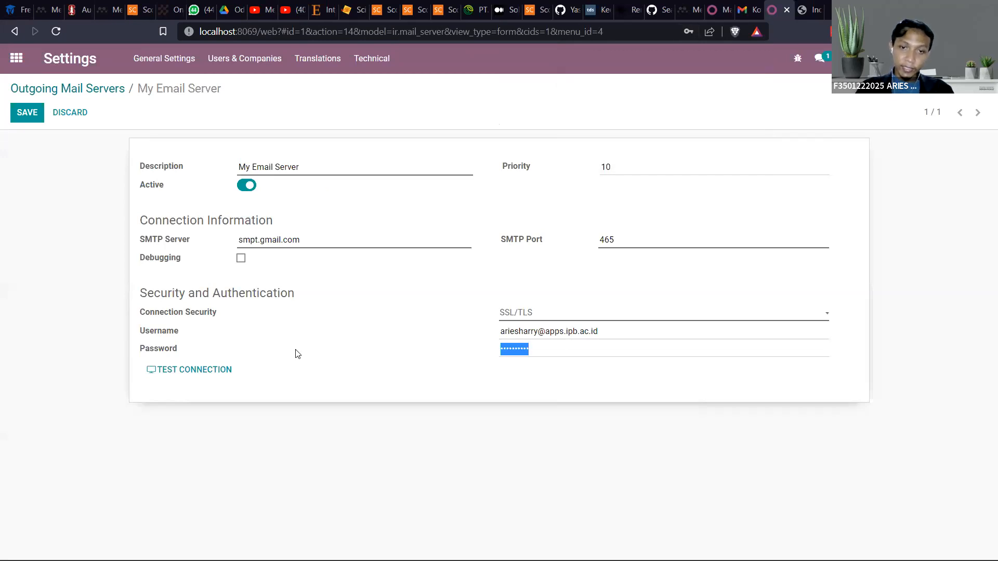
{"action": "key", "text": "Caps_Lock"}
{"action": "key", "text": "Caps_Lock"}
{"action": "type", "text": "••••••••••"}
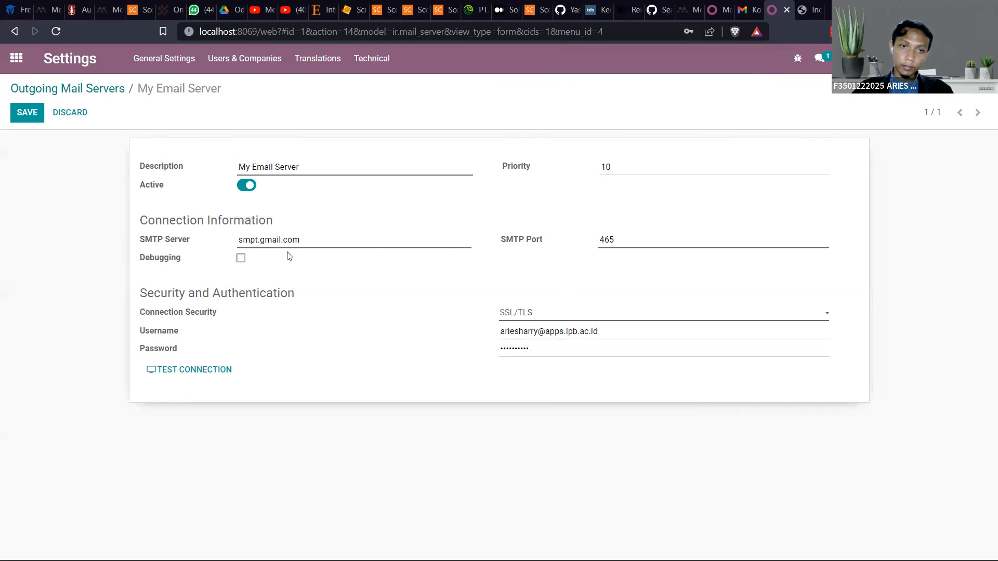
{"action": "left_click", "coordinate": [189, 370]}
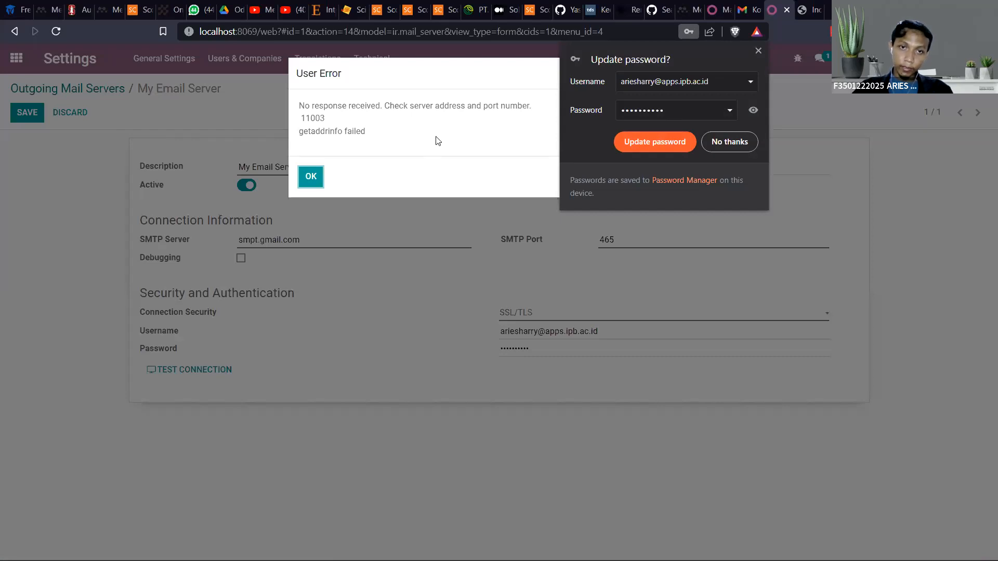
{"action": "left_click", "coordinate": [311, 179]}
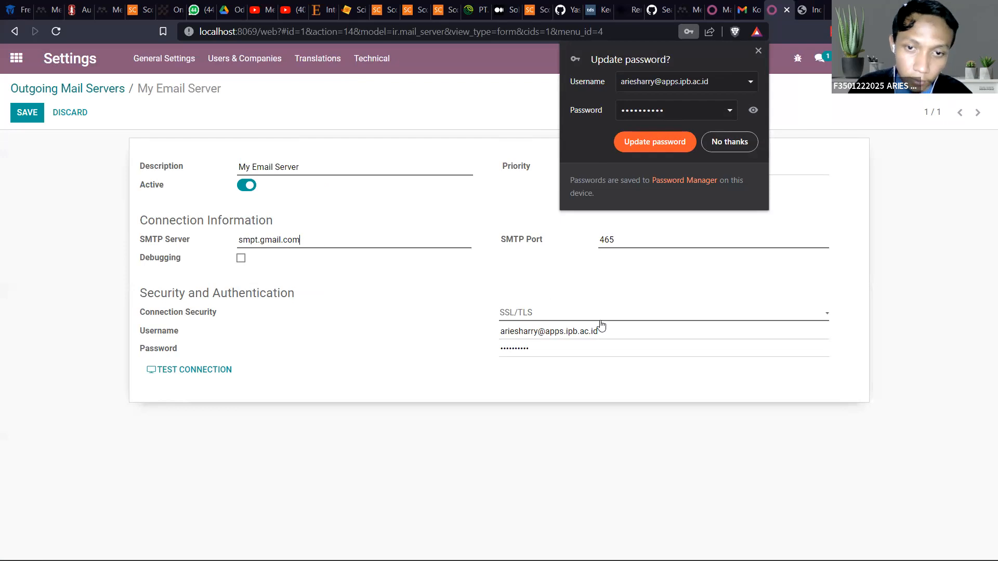
Change the mail server's connection security to TLS (STARTTLS), test the connection and leave the form's edit mode
{"action": "left_click", "coordinate": [532, 312]}
{"action": "left_click", "coordinate": [540, 337]}
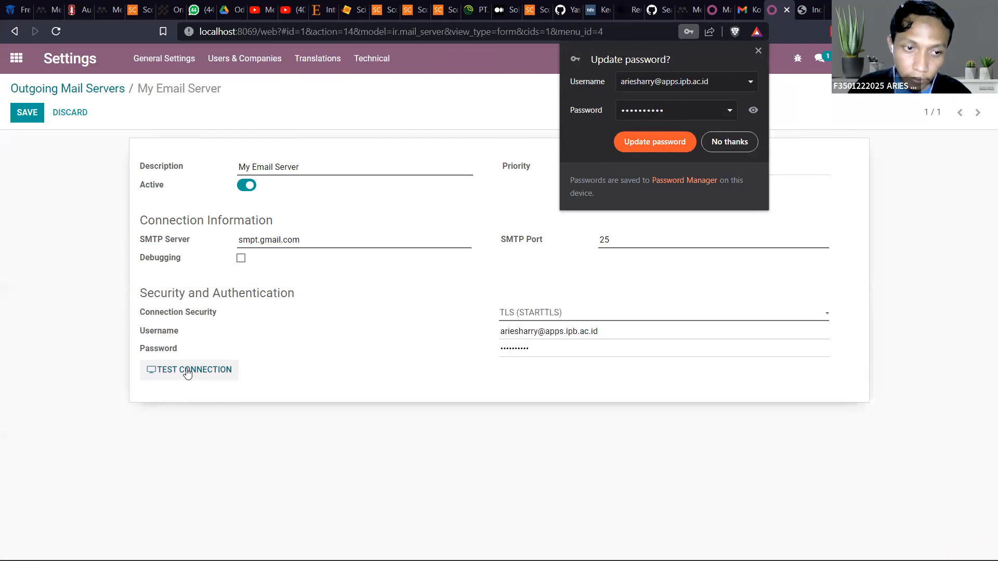
{"action": "left_click", "coordinate": [187, 370]}
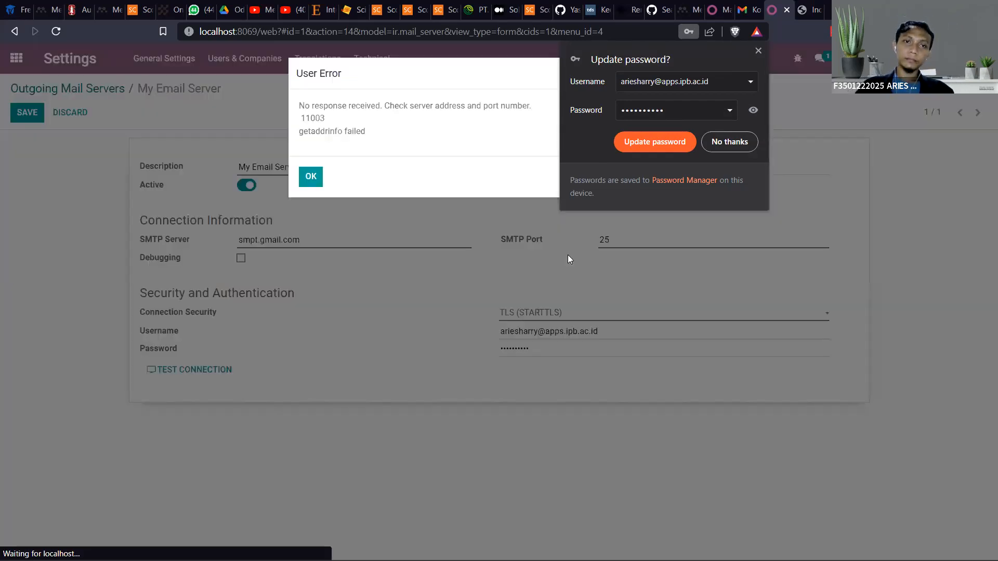
{"action": "left_click", "coordinate": [305, 178]}
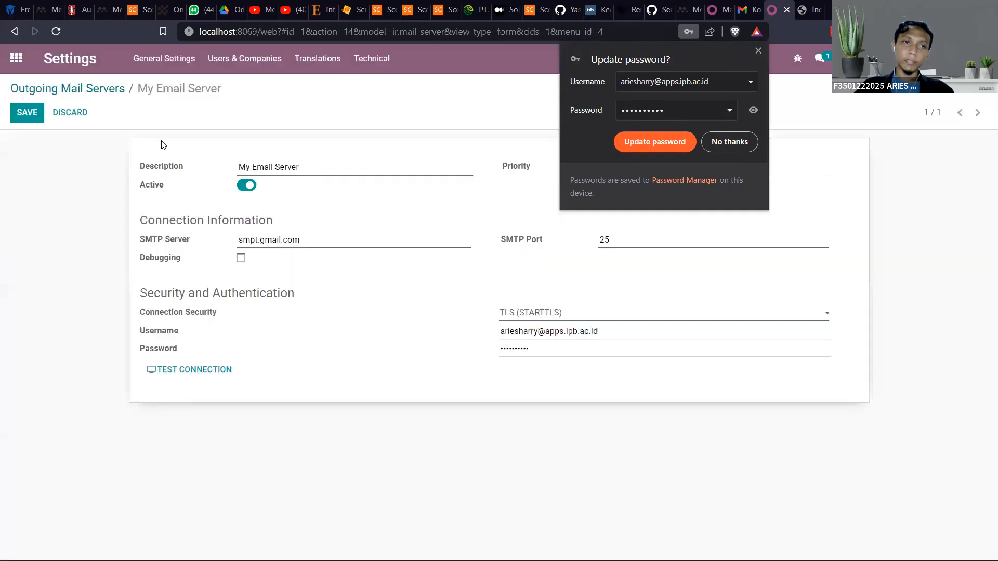
{"action": "left_click", "coordinate": [758, 51]}
{"action": "left_click", "coordinate": [618, 172]}
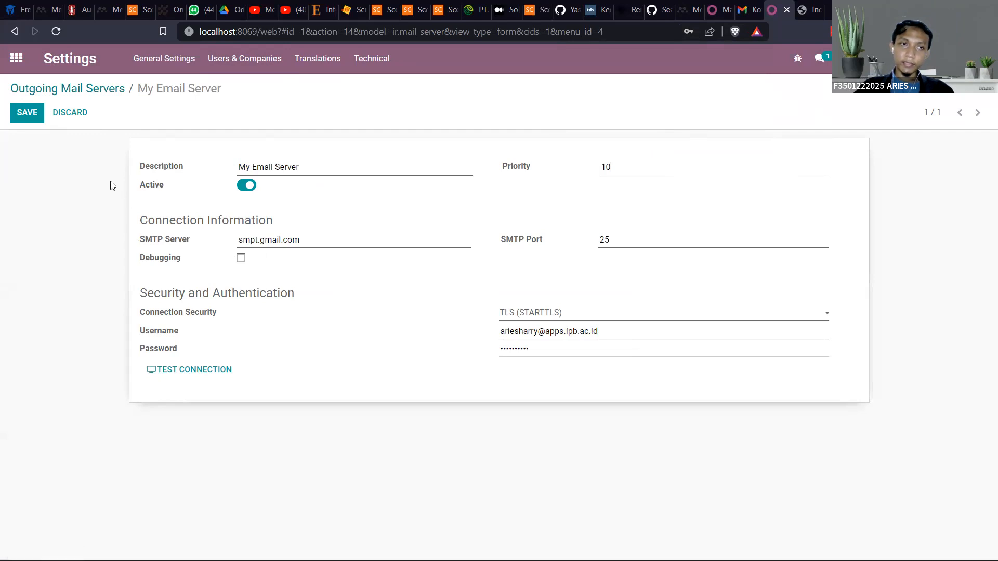
{"action": "left_click", "coordinate": [59, 118]}
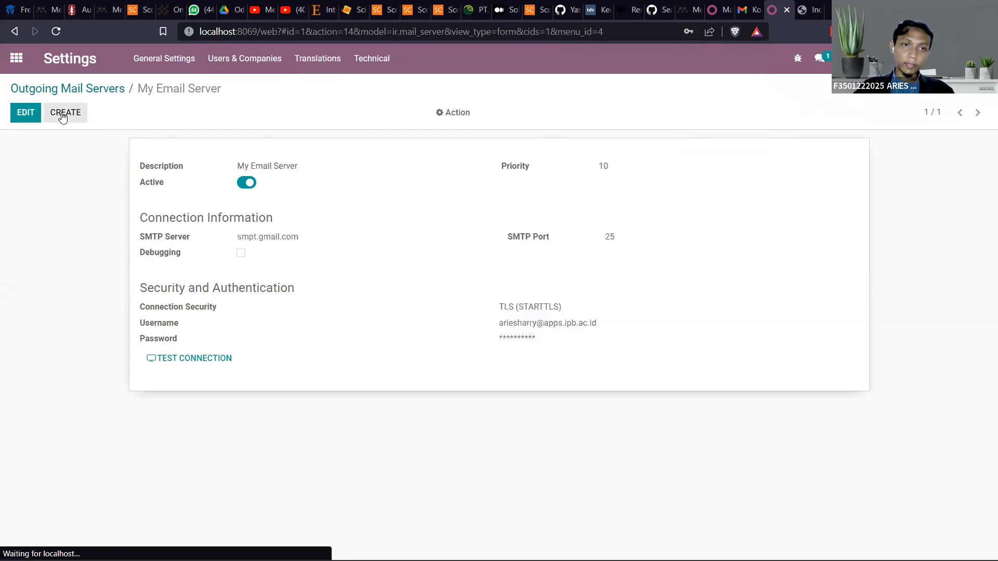
Edit My Email Server again to re-enter the account password and test the TLS (STARTTLS) connection
{"action": "left_click", "coordinate": [32, 113]}
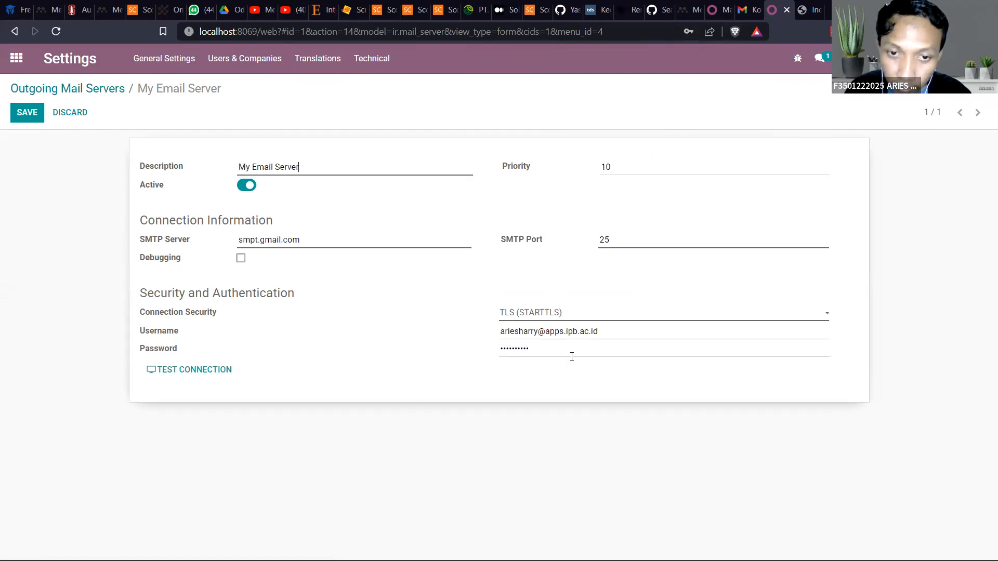
{"action": "left_click_drag", "start_coordinate": [571, 354], "coordinate": [299, 352]}
{"action": "key", "text": "Caps_Lock"}
{"action": "key", "text": "Caps_Lock"}
{"action": "type", "text": "•••••••••"}
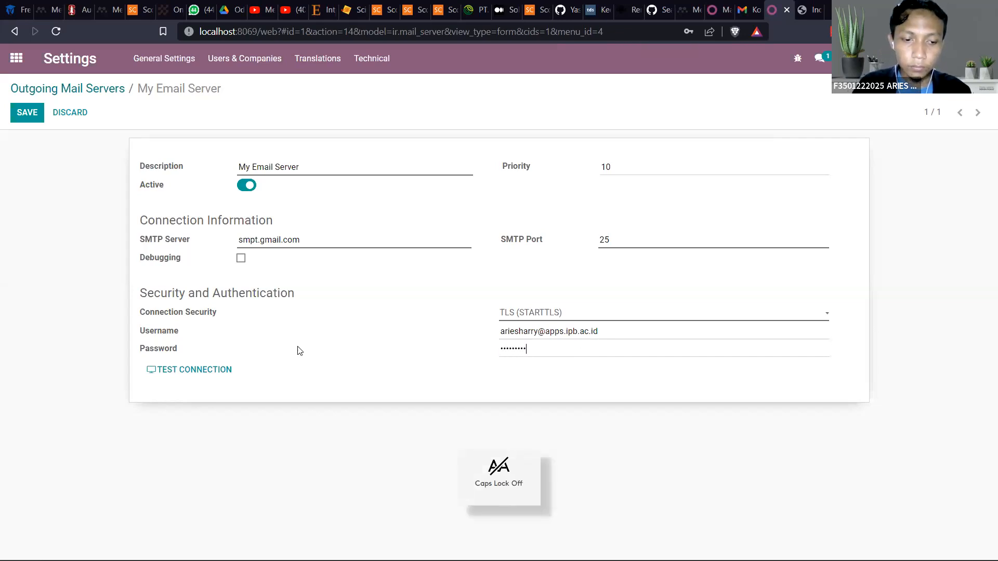
{"action": "type", "text": "•"}
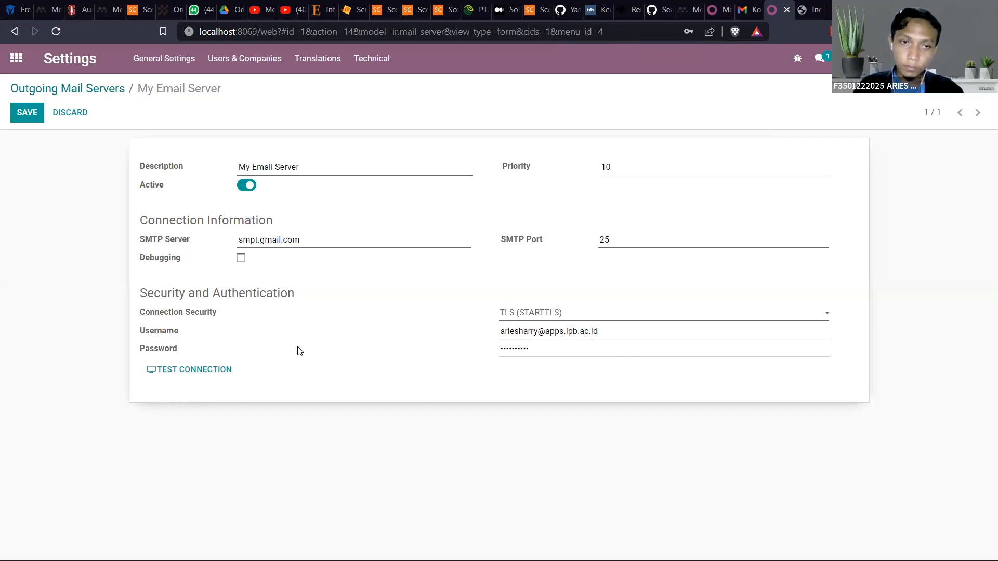
{"action": "left_click", "coordinate": [180, 371]}
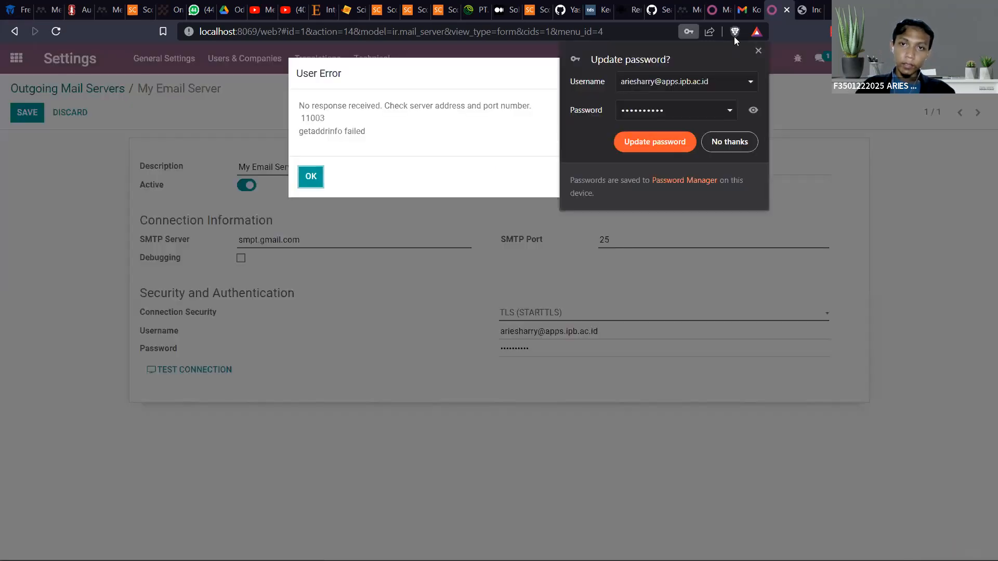
{"action": "left_click", "coordinate": [757, 52]}
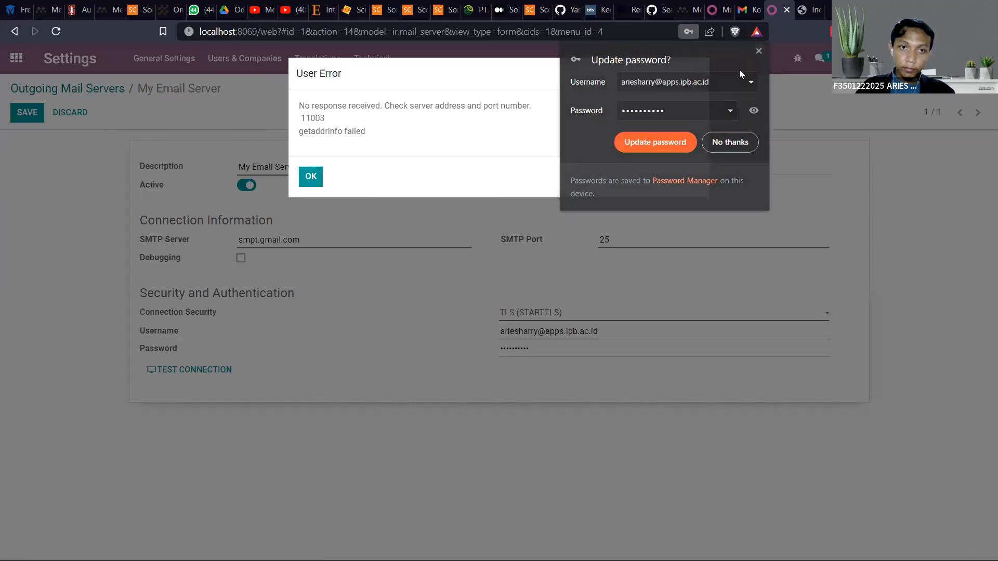
{"action": "left_click", "coordinate": [698, 73]}
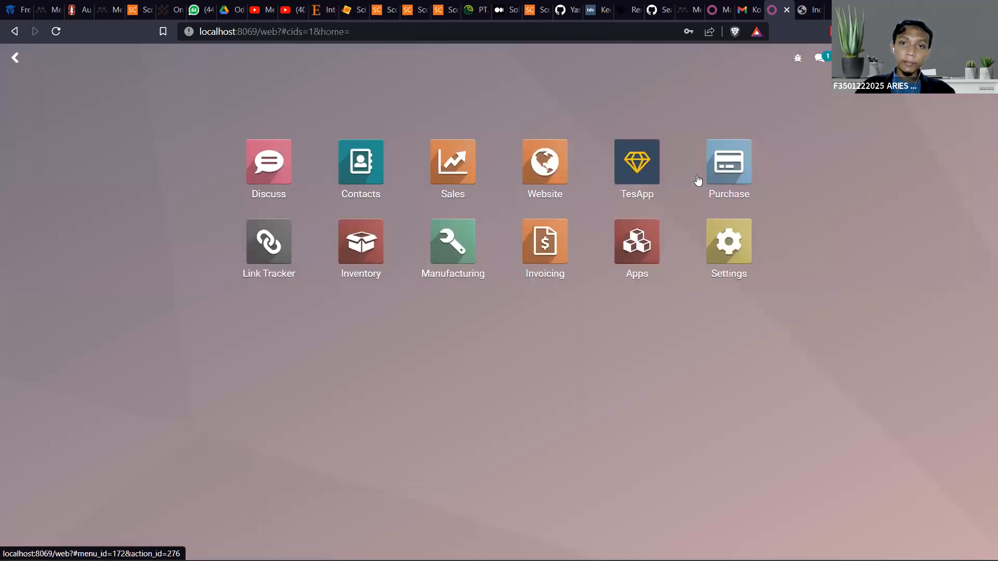
Create a new request for quotation in Purchase with Vendor A as the vendor
{"action": "left_click", "coordinate": [712, 180]}
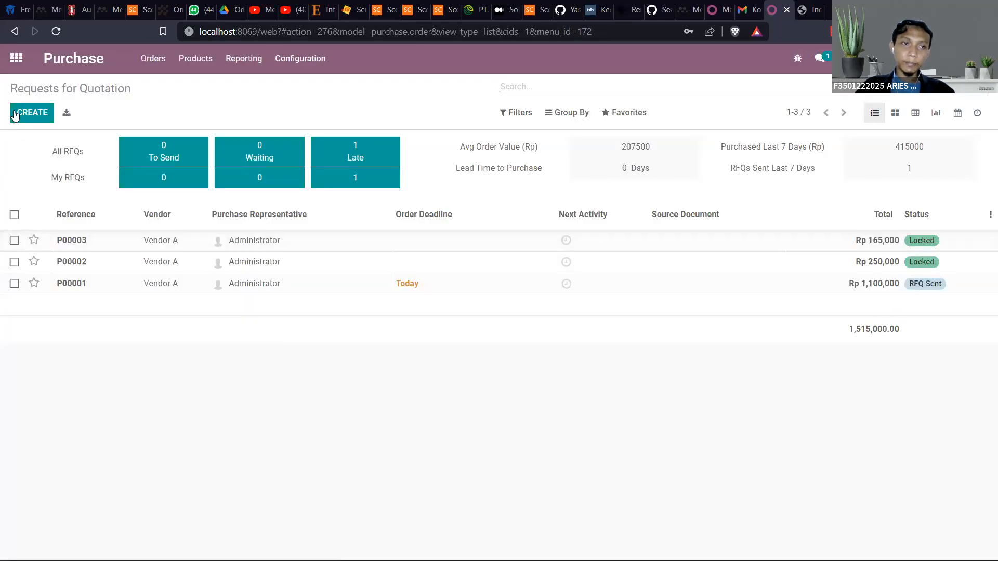
{"action": "left_click", "coordinate": [28, 112]}
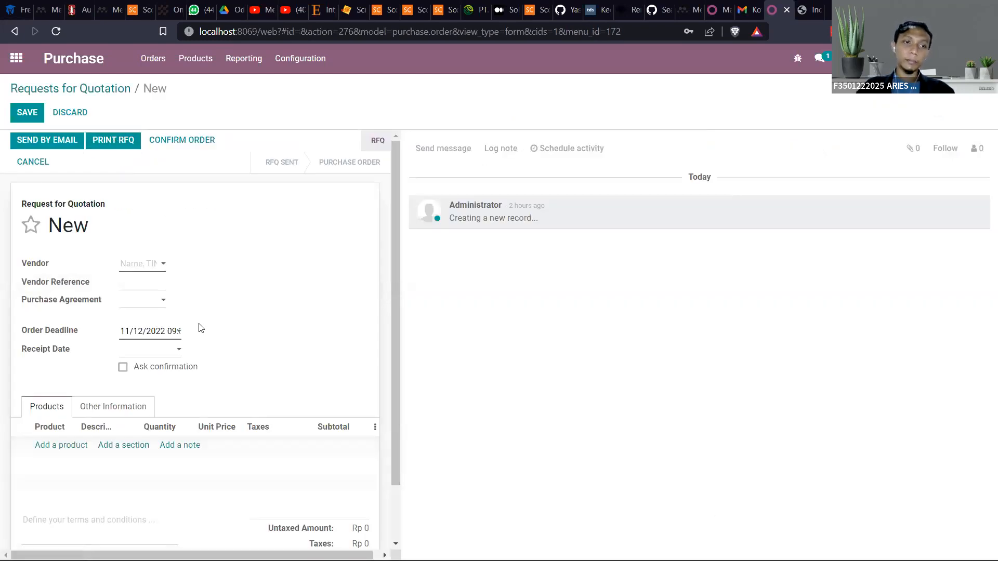
{"action": "left_click", "coordinate": [163, 264]}
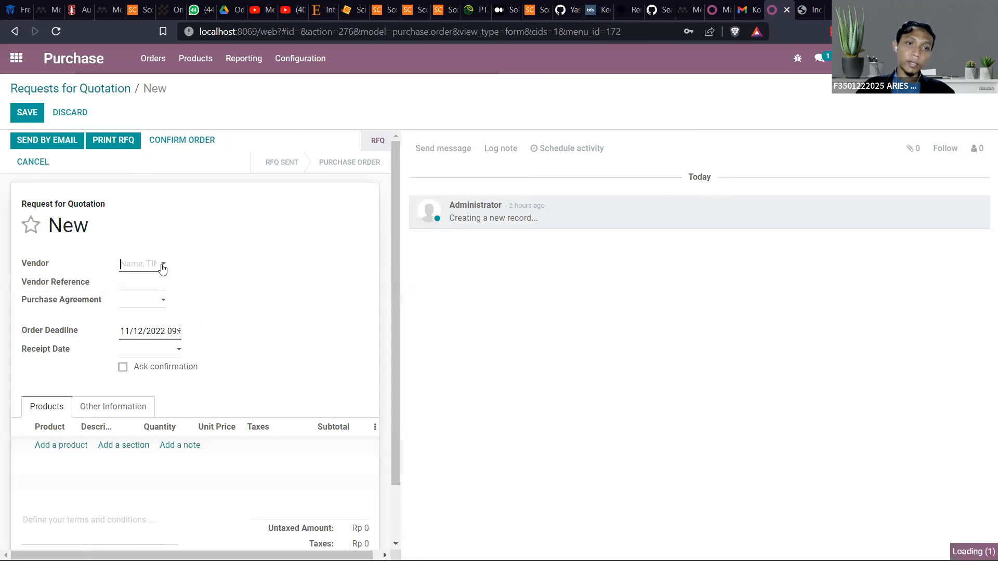
{"action": "left_click", "coordinate": [157, 291]}
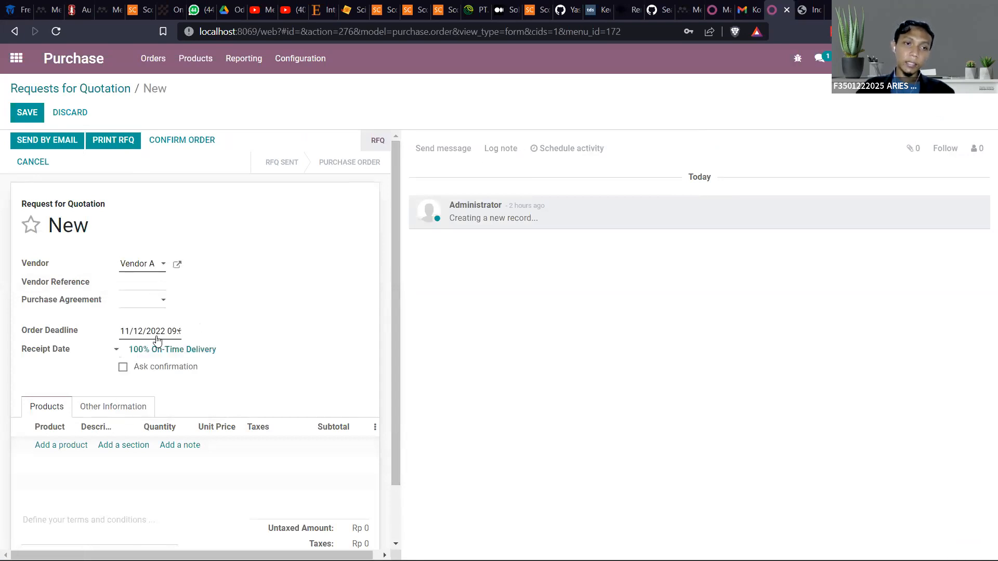
Add the product [AC1] Art cartoon A4 to the quotation's order lines with a quantity of 500
{"action": "scroll", "coordinate": [178, 360], "scroll_direction": "down", "scroll_amount": 1}
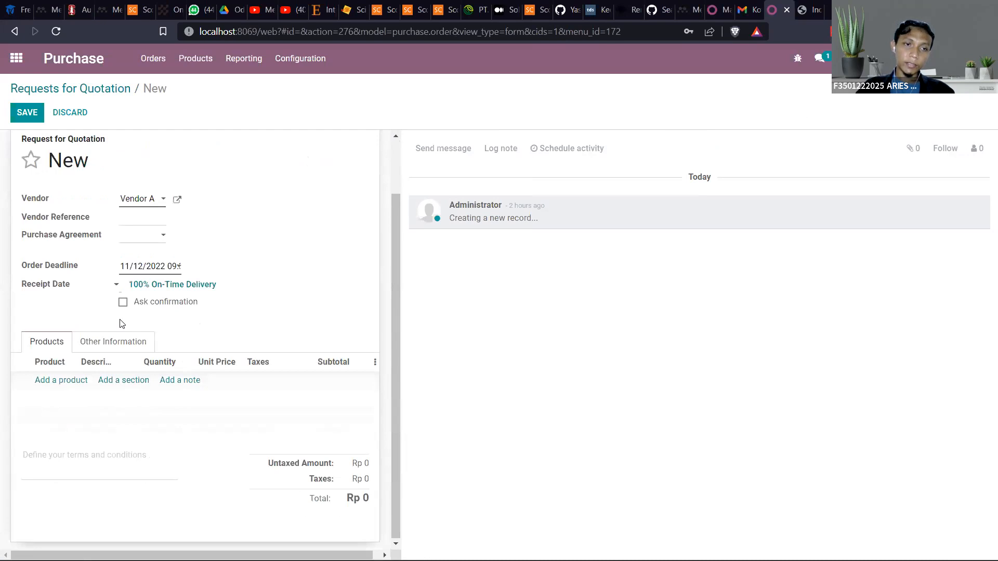
{"action": "left_click", "coordinate": [39, 383]}
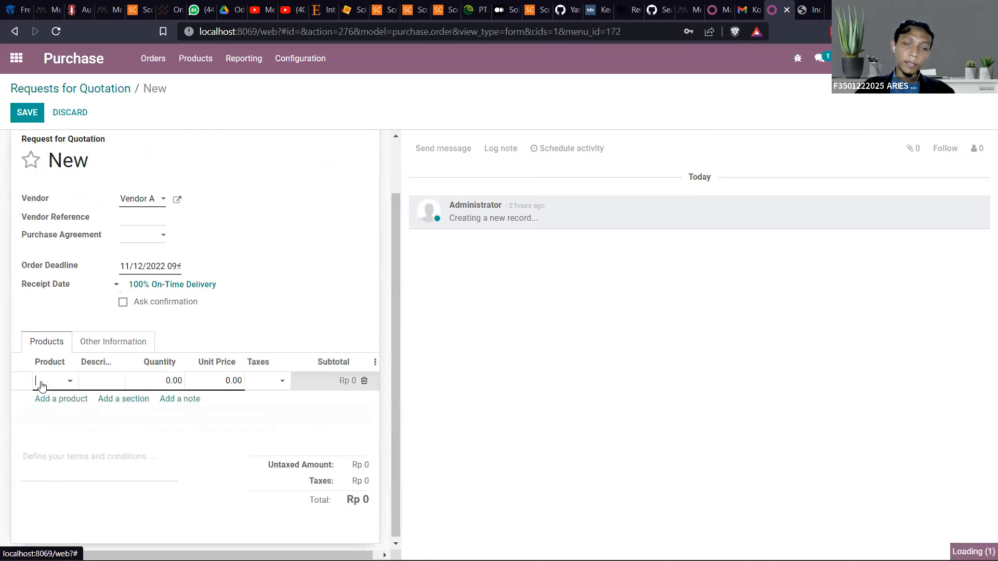
{"action": "left_click", "coordinate": [71, 384]}
{"action": "left_click", "coordinate": [74, 400]}
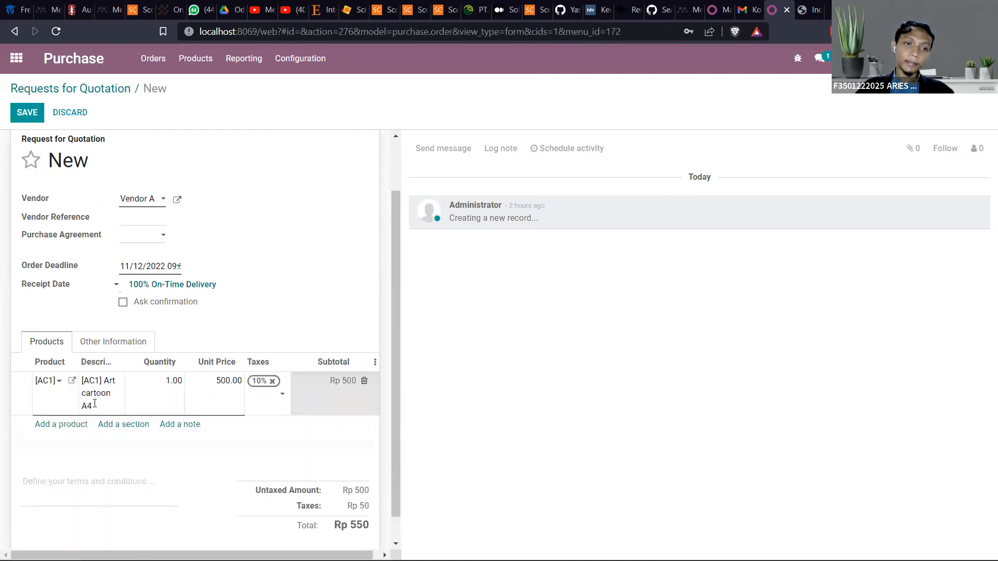
{"action": "left_click", "coordinate": [168, 376]}
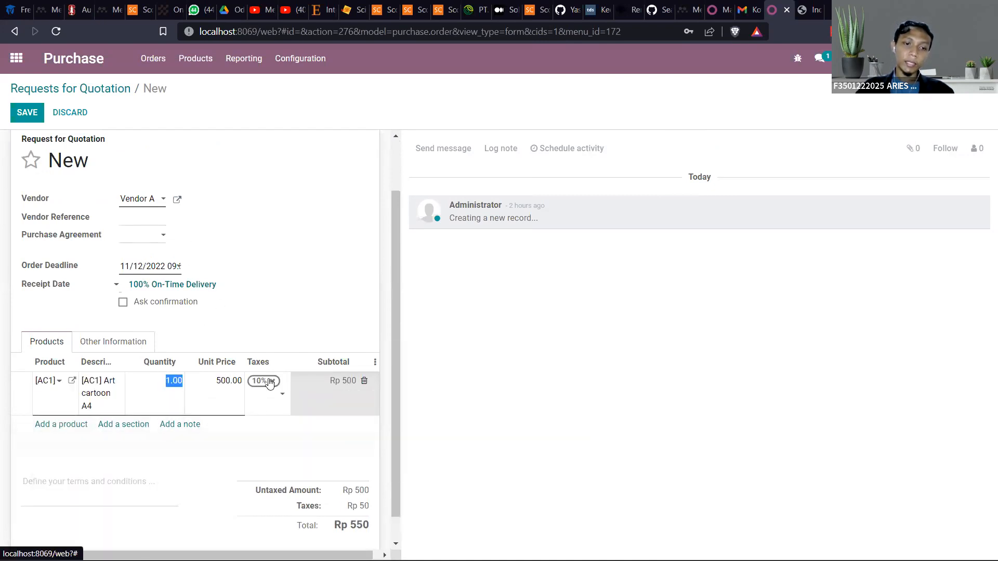
{"action": "type", "text": "50"}
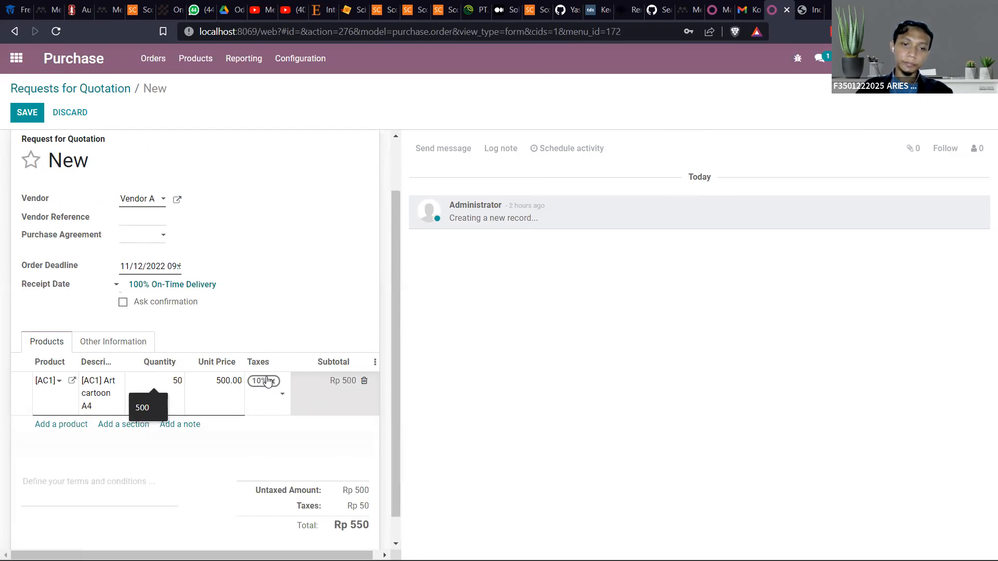
{"action": "type", "text": "0"}
{"action": "left_click", "coordinate": [285, 288]}
{"action": "scroll", "coordinate": [282, 410], "scroll_direction": "down", "scroll_amount": 1}
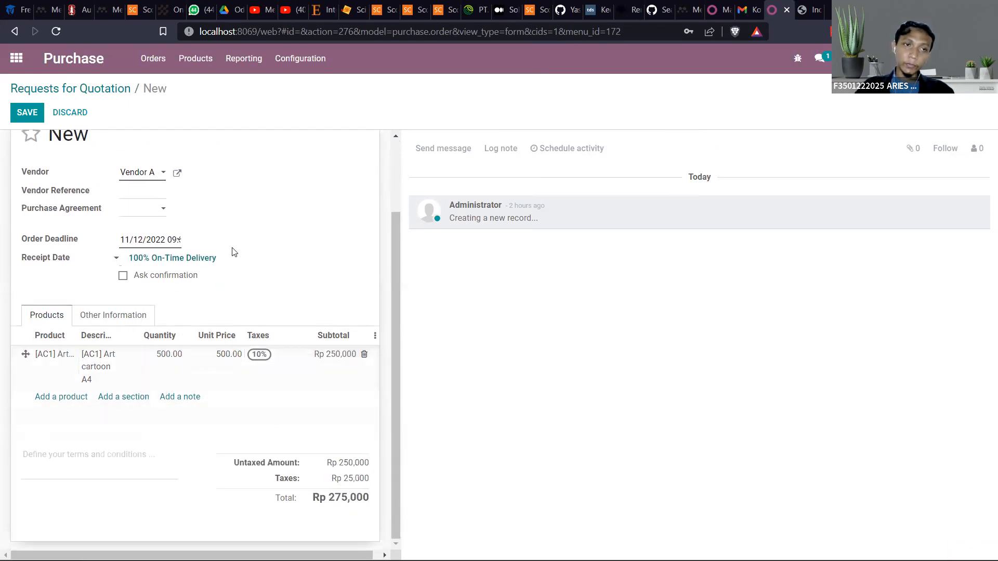
{"action": "scroll", "coordinate": [232, 252], "scroll_direction": "up", "scroll_amount": 2}
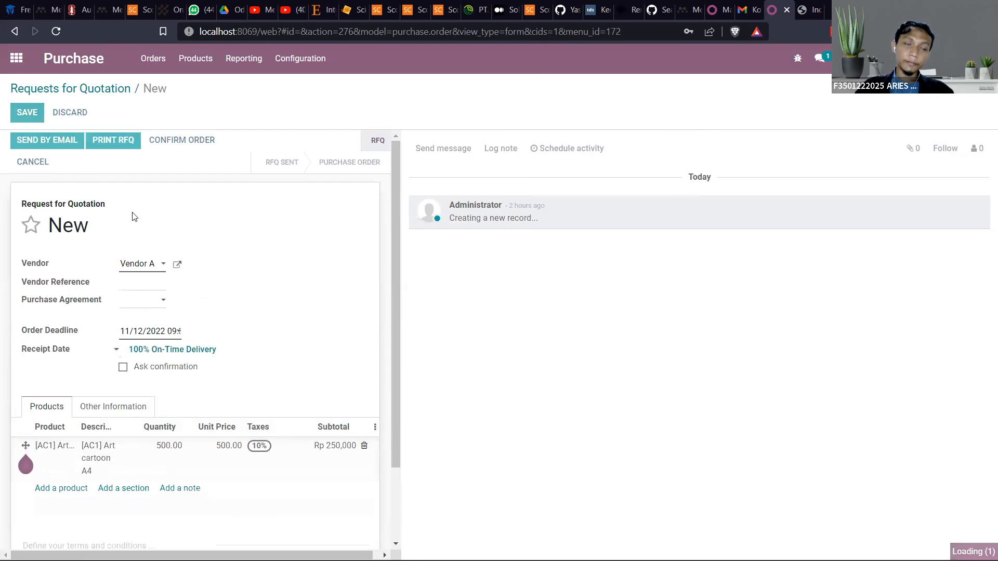
Save the quotation, open its email to Vendor A and replace the greeting word "Dear" with "Halo"
{"action": "key", "text": "alt+s"}
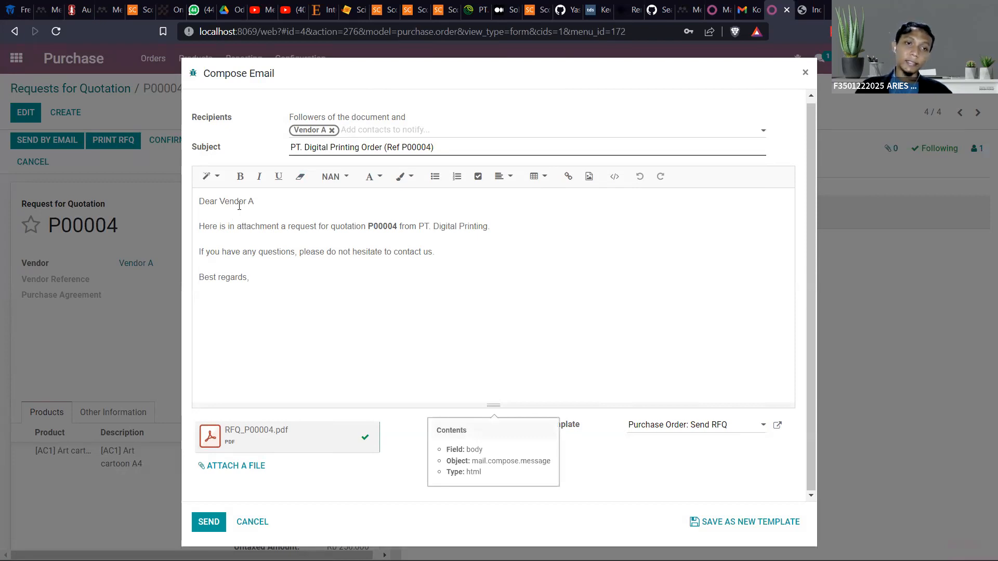
{"action": "left_click_drag", "start_coordinate": [269, 296], "coordinate": [186, 210]}
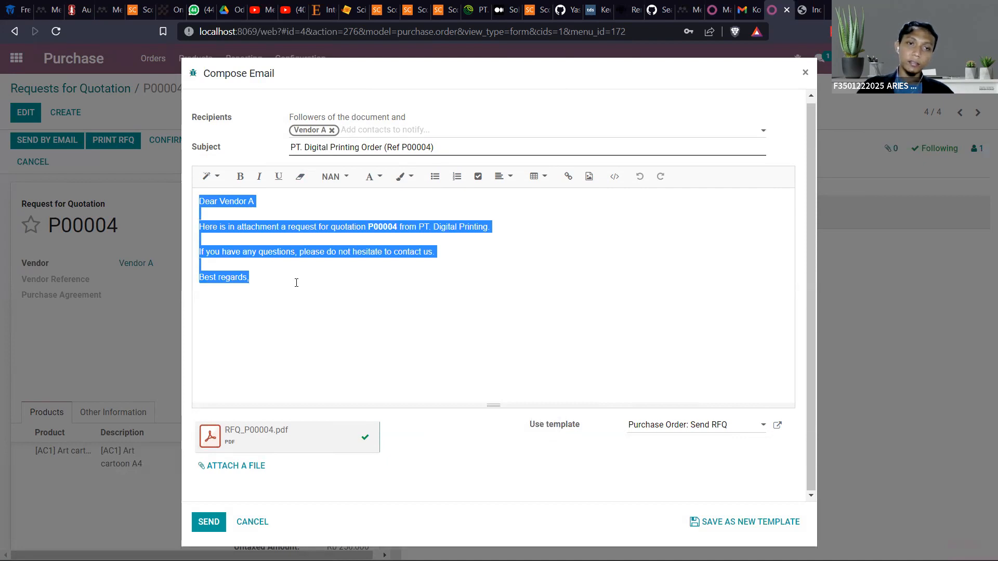
{"action": "left_click", "coordinate": [220, 209]}
{"action": "double_click", "coordinate": [209, 202]}
{"action": "type", "text": "halo"}
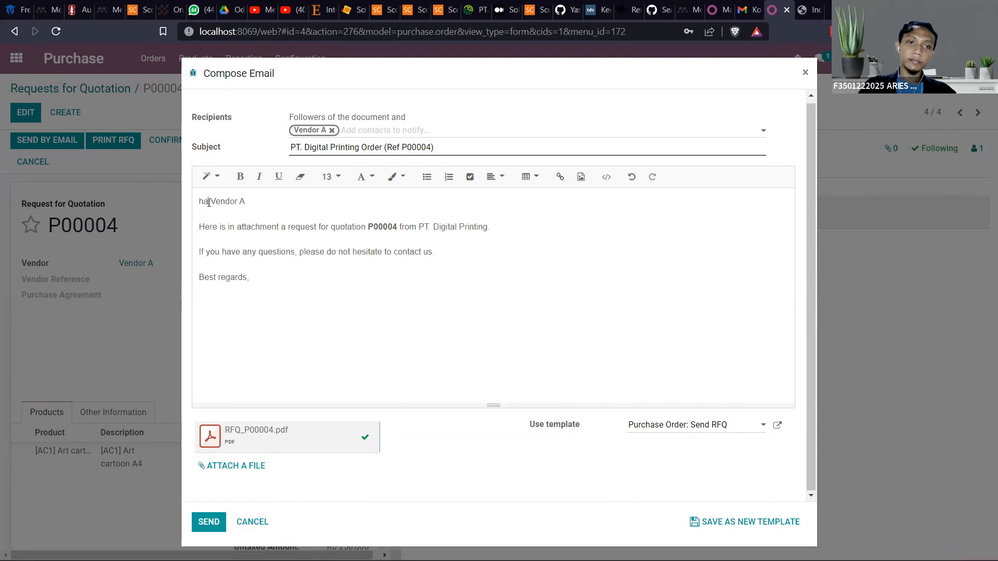
{"action": "key", "text": "BackSpace"}
{"action": "key", "text": "BackSpace"}
{"action": "key", "text": "BackSpace"}
{"action": "key", "text": "BackSpace"}
{"action": "type", "text": "Hallo"}
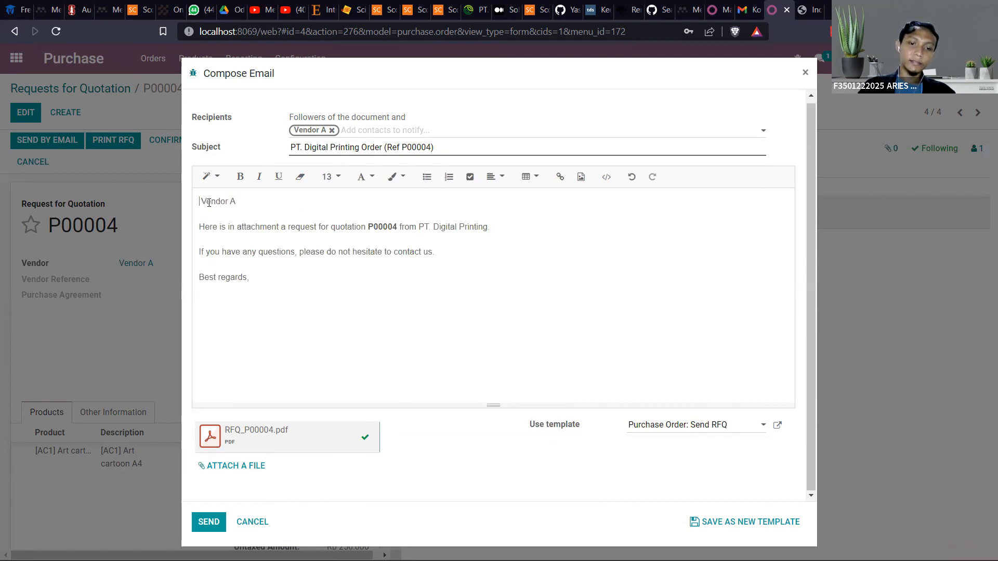
{"action": "type", "text": " bro"}
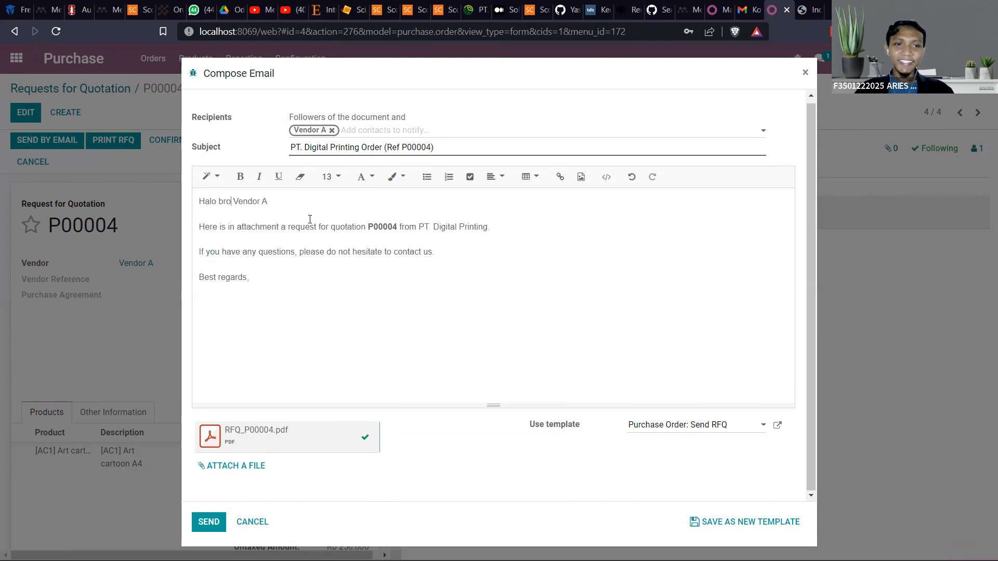
{"action": "key", "text": "BackSpace"}
{"action": "key", "text": "BackSpace"}
{"action": "key", "text": "BackSpace"}
{"action": "key", "text": "BackSpace"}
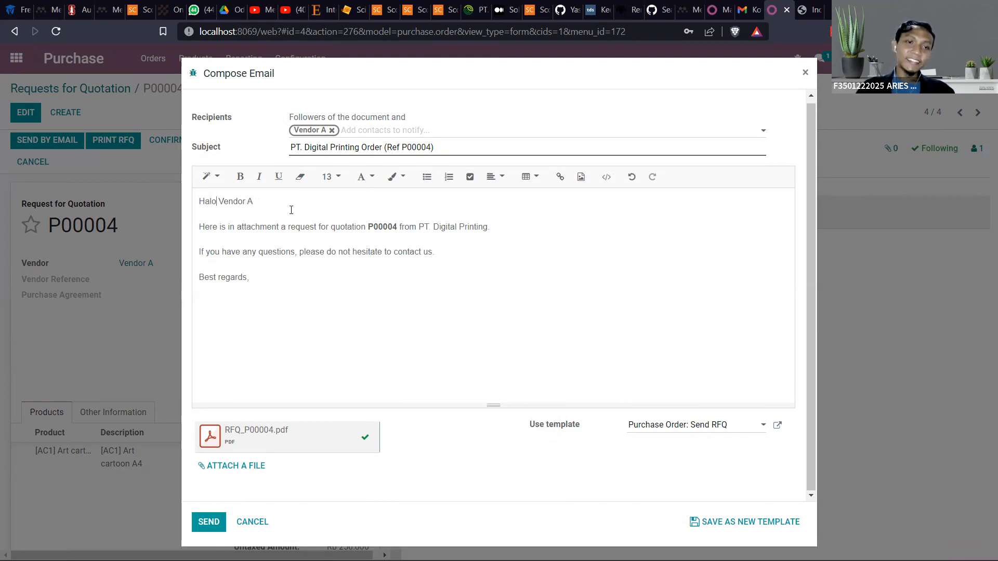
Review the email's body text and send it to Vendor A with the RFQ PDF attached
{"action": "left_click_drag", "start_coordinate": [279, 233], "coordinate": [139, 231]}
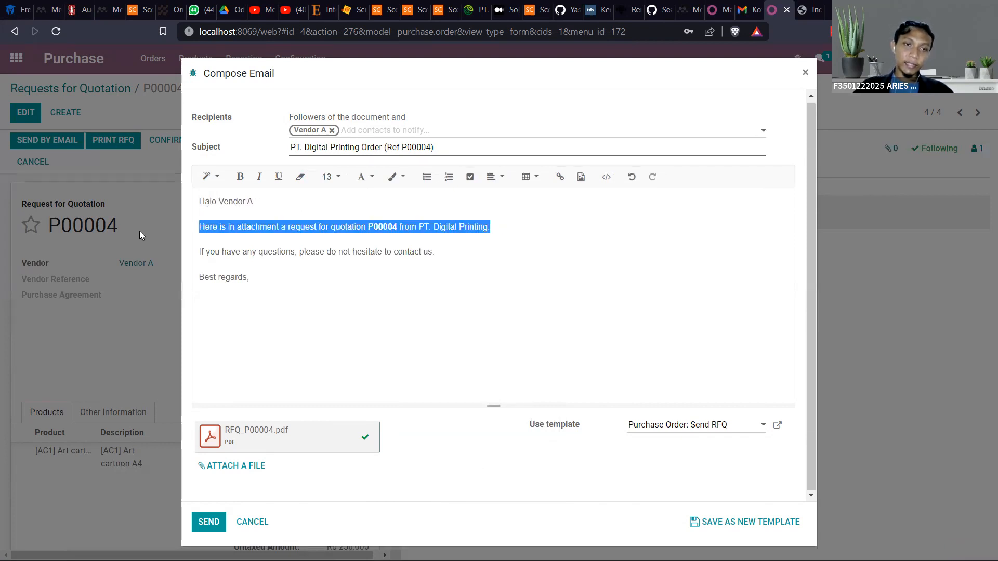
{"action": "left_click", "coordinate": [433, 253]}
{"action": "left_click_drag", "start_coordinate": [435, 253], "coordinate": [162, 214]}
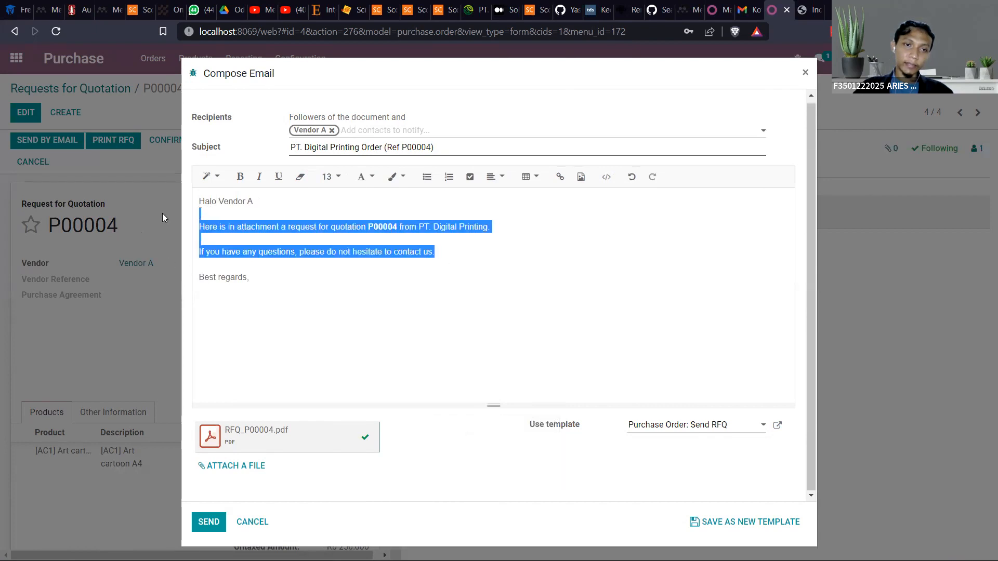
{"action": "left_click", "coordinate": [325, 271]}
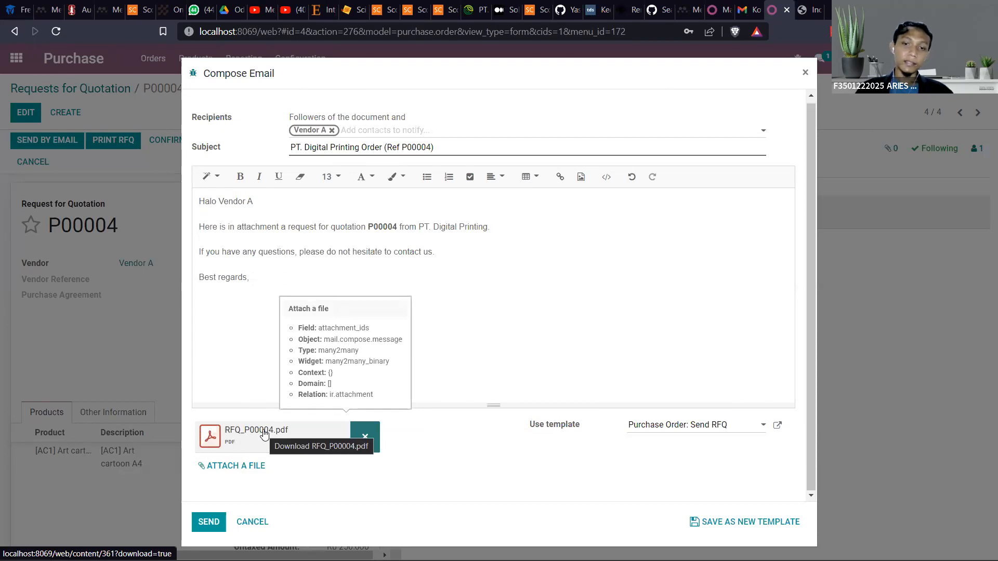
{"action": "left_click", "coordinate": [204, 518]}
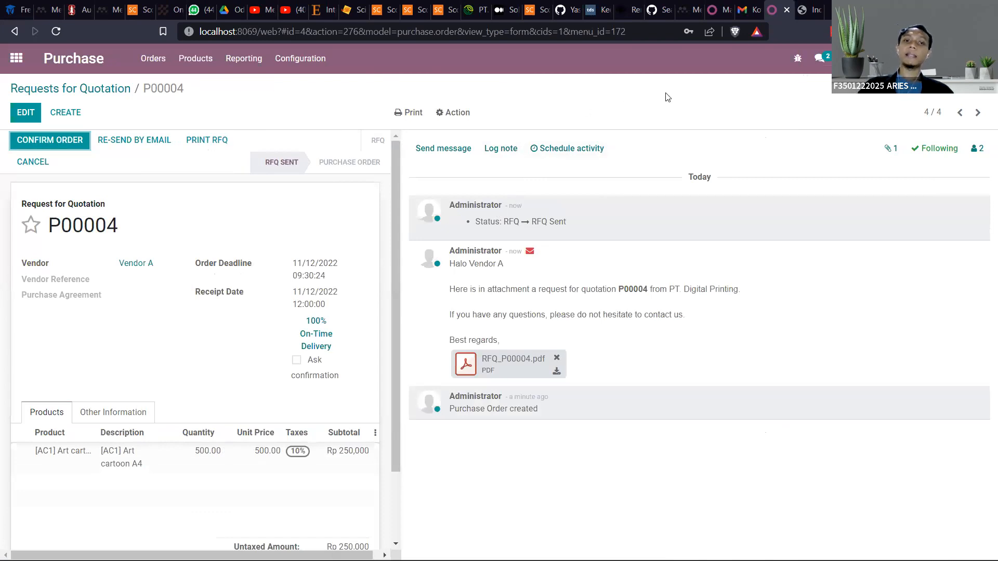
Switch to the vendor's Gmail inbox and look through it for the request-for-quotation email
{"action": "left_click", "coordinate": [803, 6]}
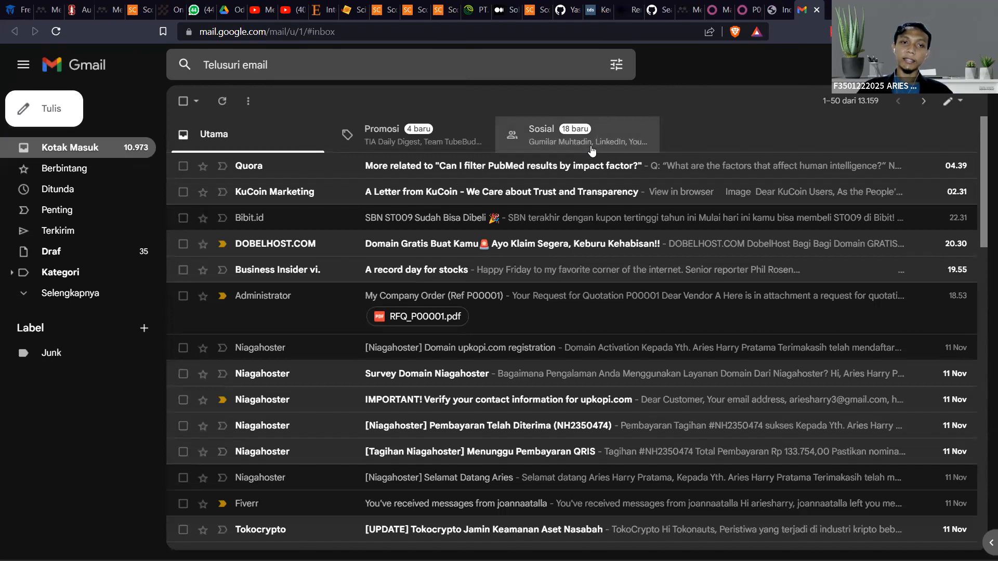
{"action": "scroll", "coordinate": [395, 260], "scroll_direction": "down", "scroll_amount": 3}
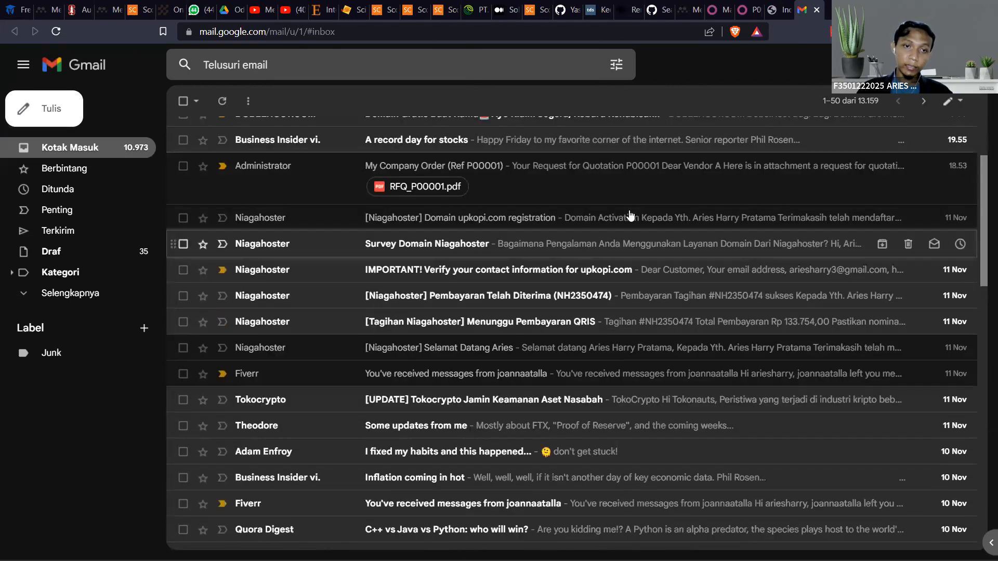
{"action": "scroll", "coordinate": [395, 265], "scroll_direction": "down", "scroll_amount": 3}
{"action": "scroll", "coordinate": [395, 281], "scroll_direction": "down", "scroll_amount": 4}
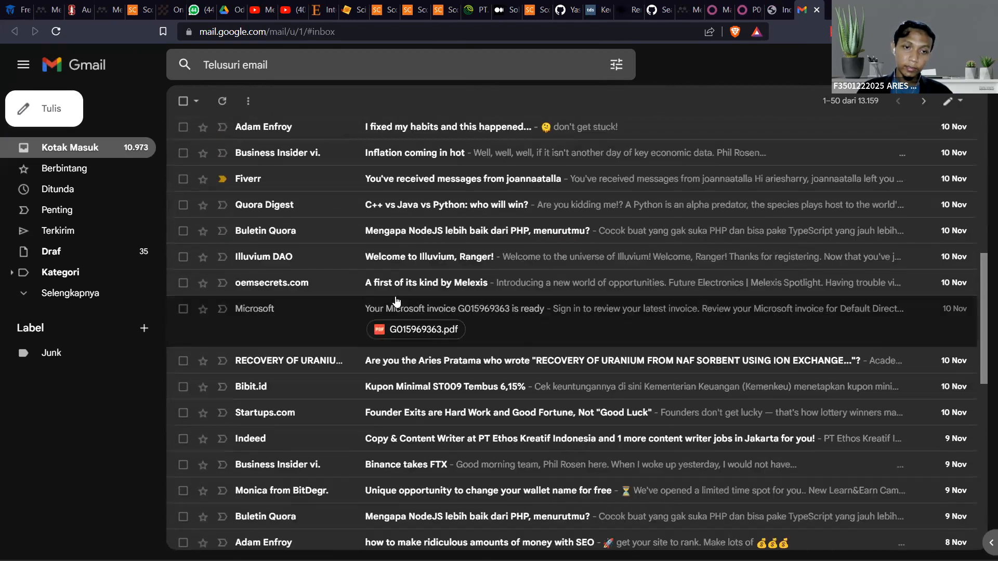
{"action": "scroll", "coordinate": [395, 301], "scroll_direction": "up", "scroll_amount": 8}
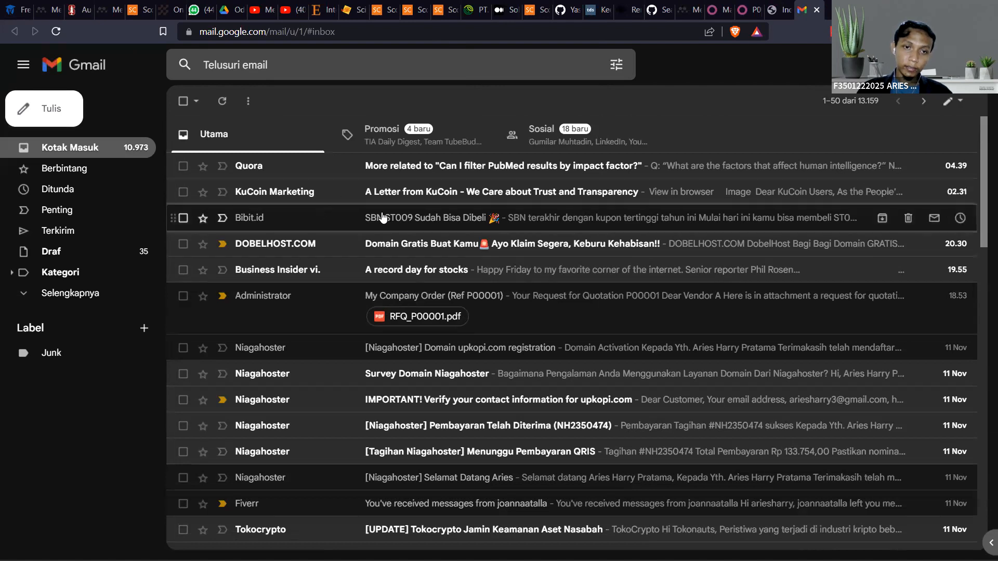
Open the "My Company Order" email and examine its sender, quotation message, company footer and attached RFQ PDF
{"action": "left_click", "coordinate": [515, 295]}
{"action": "scroll", "coordinate": [575, 217], "scroll_direction": "down", "scroll_amount": 1}
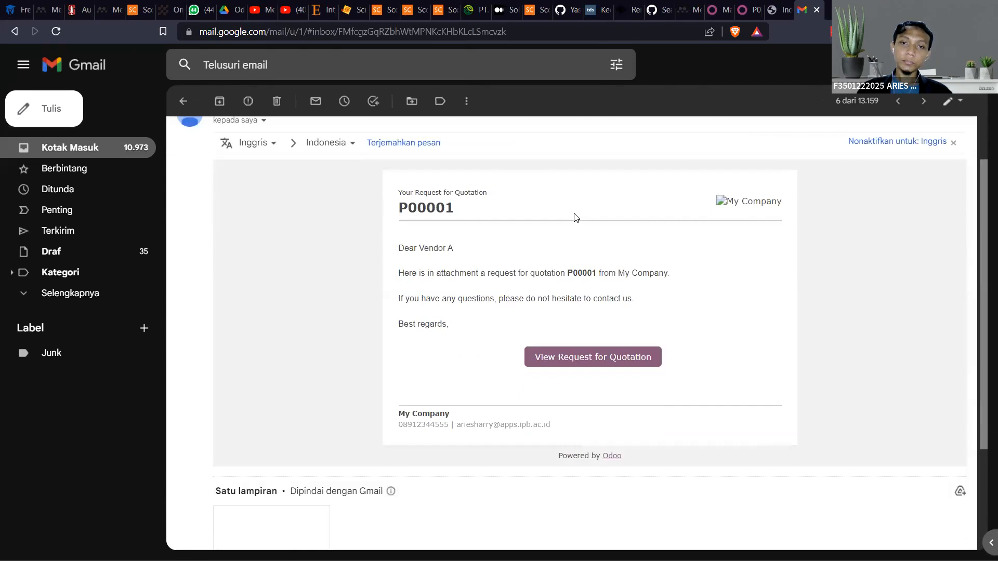
{"action": "scroll", "coordinate": [575, 218], "scroll_direction": "up", "scroll_amount": 1}
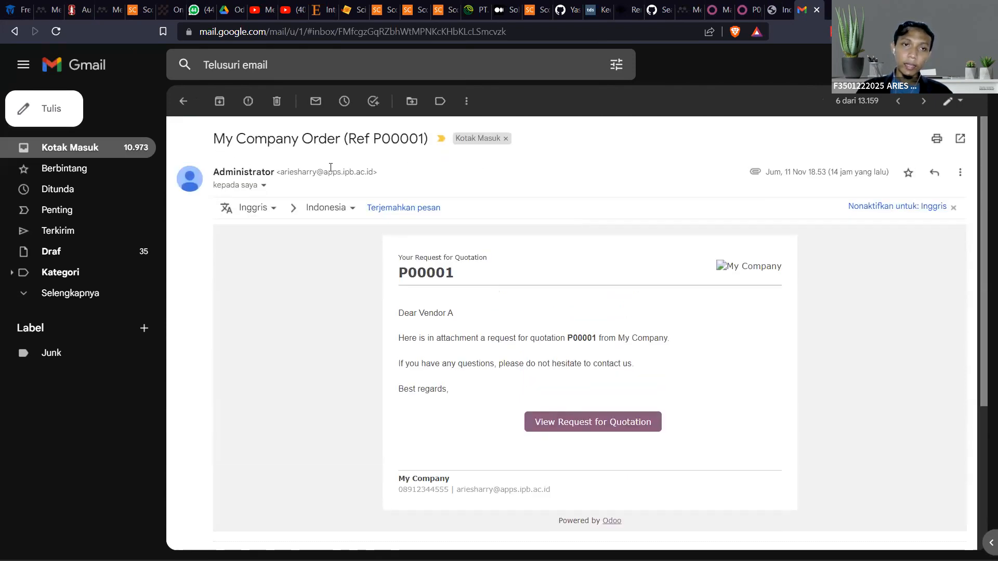
{"action": "scroll", "coordinate": [333, 168], "scroll_direction": "down", "scroll_amount": 2}
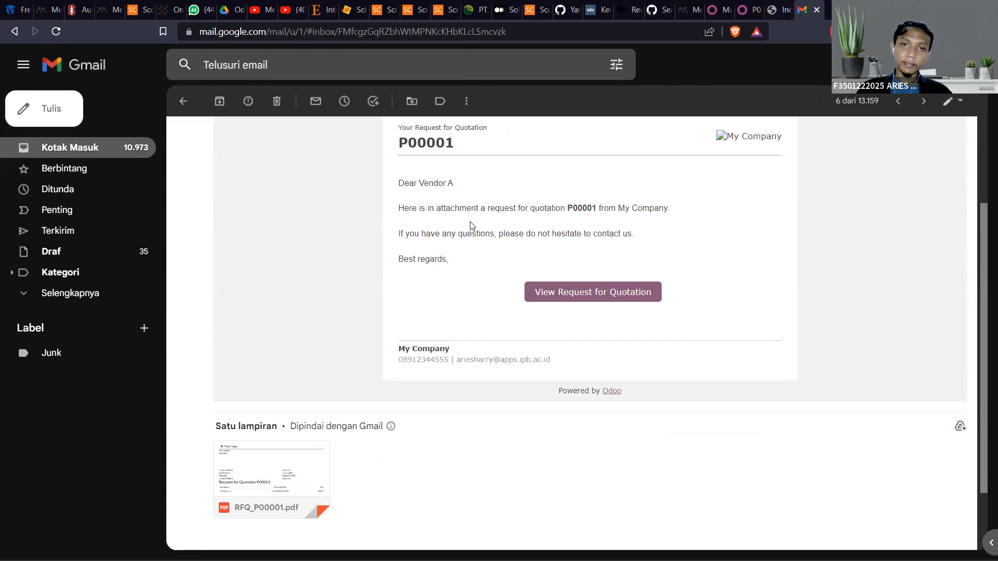
{"action": "scroll", "coordinate": [468, 225], "scroll_direction": "up", "scroll_amount": 1}
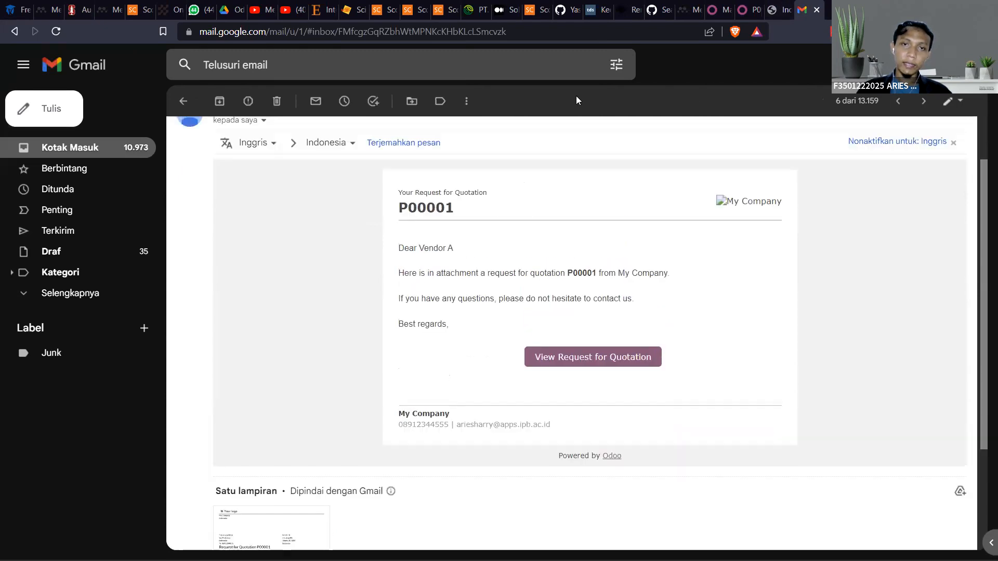
{"action": "left_click", "coordinate": [745, 8]}
{"action": "left_click", "coordinate": [804, 9]}
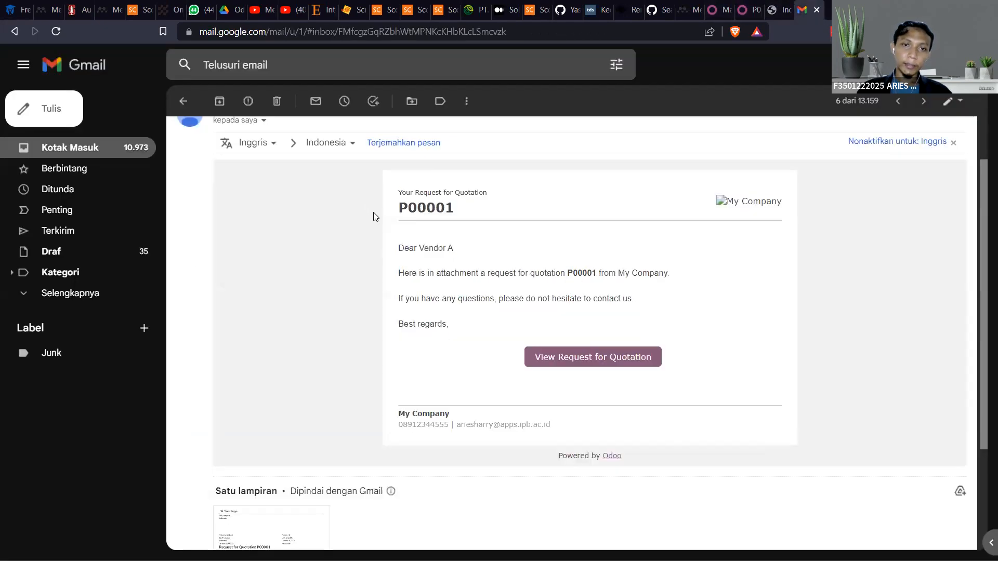
{"action": "scroll", "coordinate": [578, 249], "scroll_direction": "up", "scroll_amount": 1}
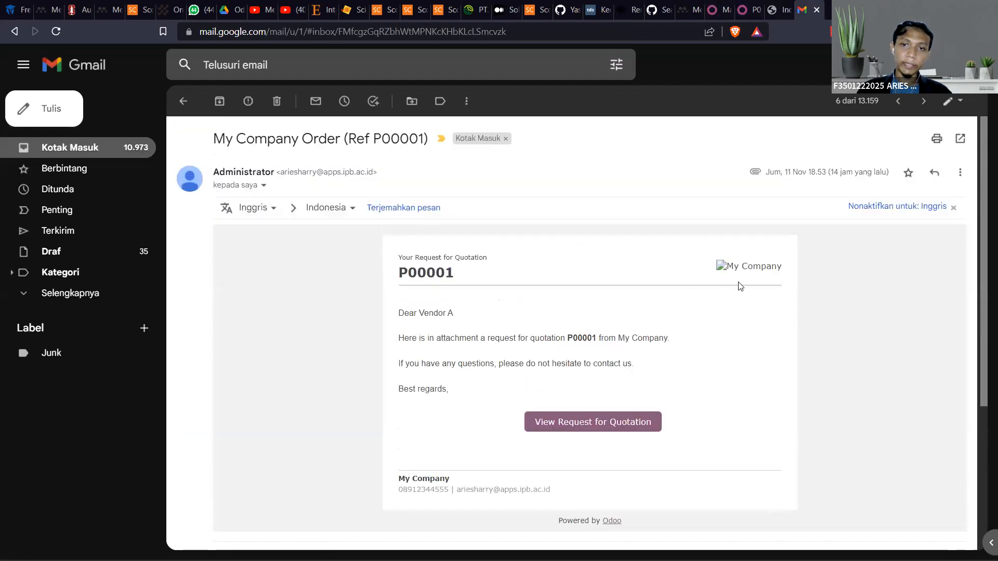
{"action": "scroll", "coordinate": [722, 248], "scroll_direction": "down", "scroll_amount": 1}
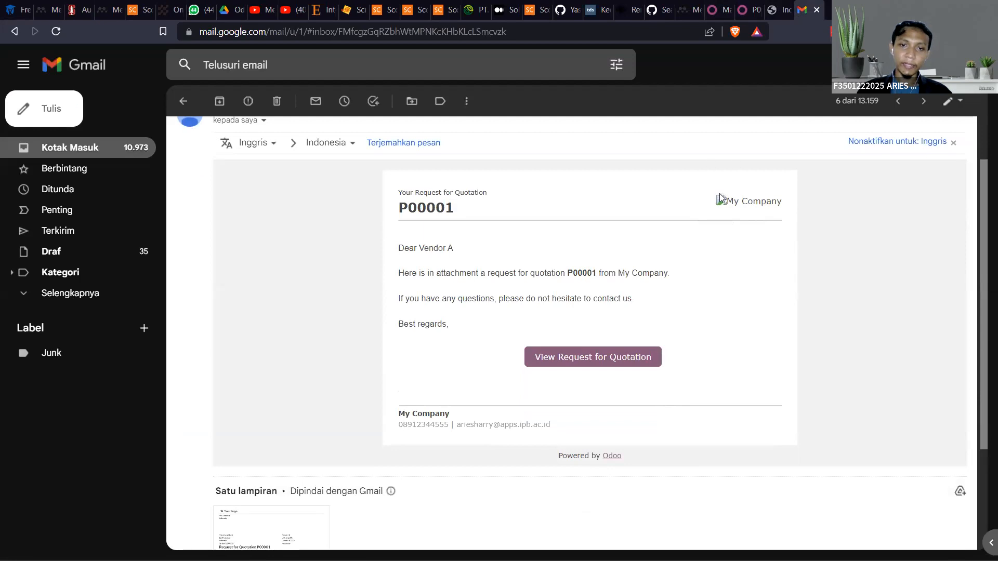
{"action": "scroll", "coordinate": [721, 229], "scroll_direction": "down", "scroll_amount": 2}
{"action": "scroll", "coordinate": [733, 241], "scroll_direction": "up", "scroll_amount": 3}
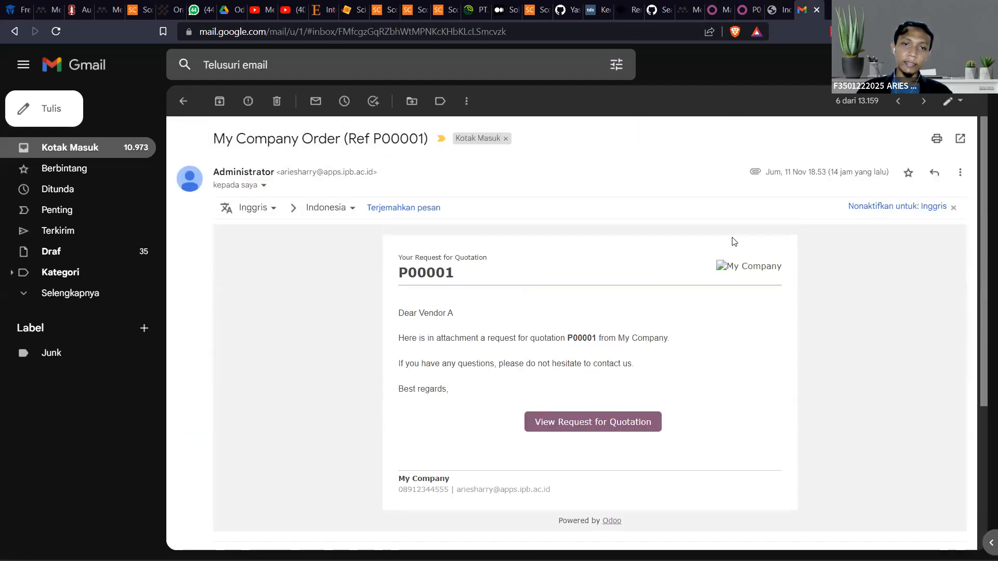
{"action": "scroll", "coordinate": [733, 242], "scroll_direction": "down", "scroll_amount": 4}
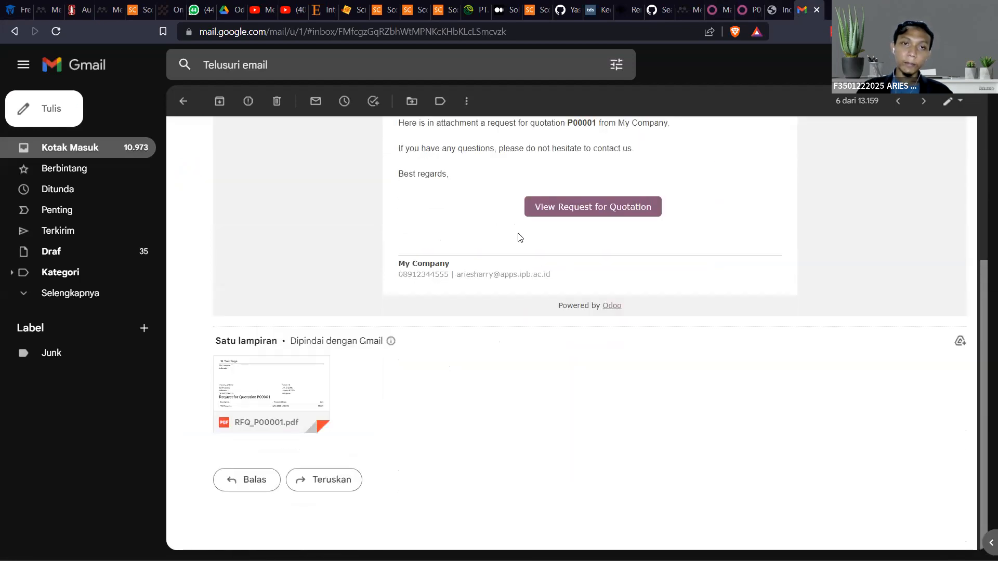
{"action": "scroll", "coordinate": [416, 255], "scroll_direction": "up", "scroll_amount": 4}
{"action": "scroll", "coordinate": [418, 257], "scroll_direction": "down", "scroll_amount": 4}
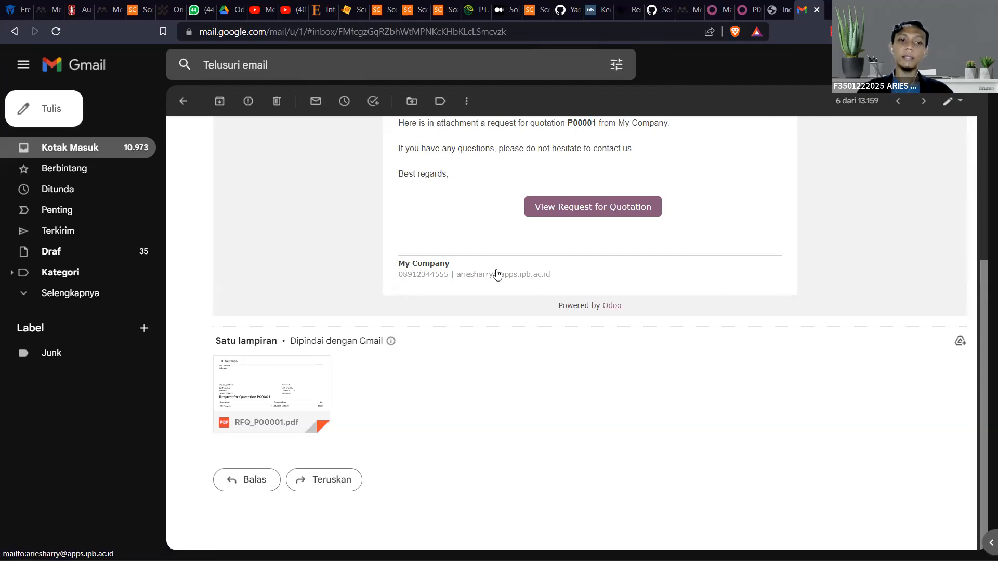
Save the email's RFQ_P00001.pdf attachment to the Downloads folder and open the file
{"action": "mouse_move", "coordinate": [296, 390]}
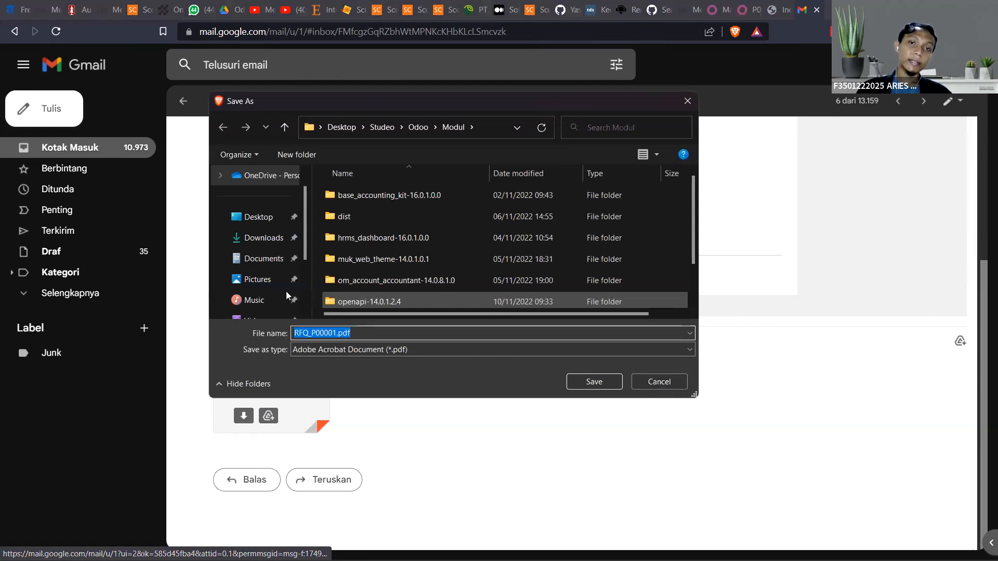
{"action": "left_click", "coordinate": [257, 237]}
{"action": "left_click", "coordinate": [593, 382]}
{"action": "left_click", "coordinate": [70, 540]}
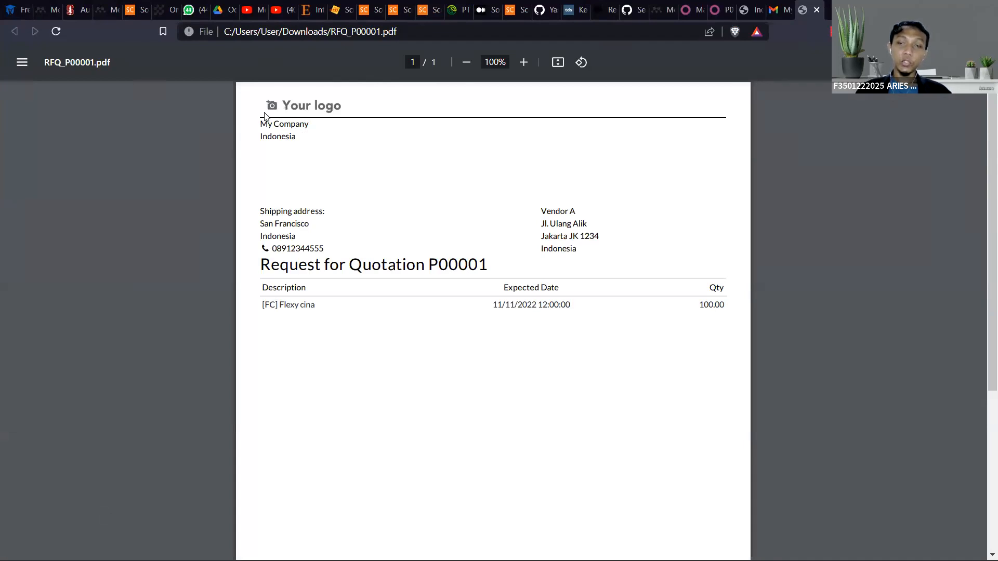
Examine the request-for-quotation PDF's header, addresses, product line and footer, and close the document
{"action": "scroll", "coordinate": [339, 292], "scroll_direction": "down", "scroll_amount": 5}
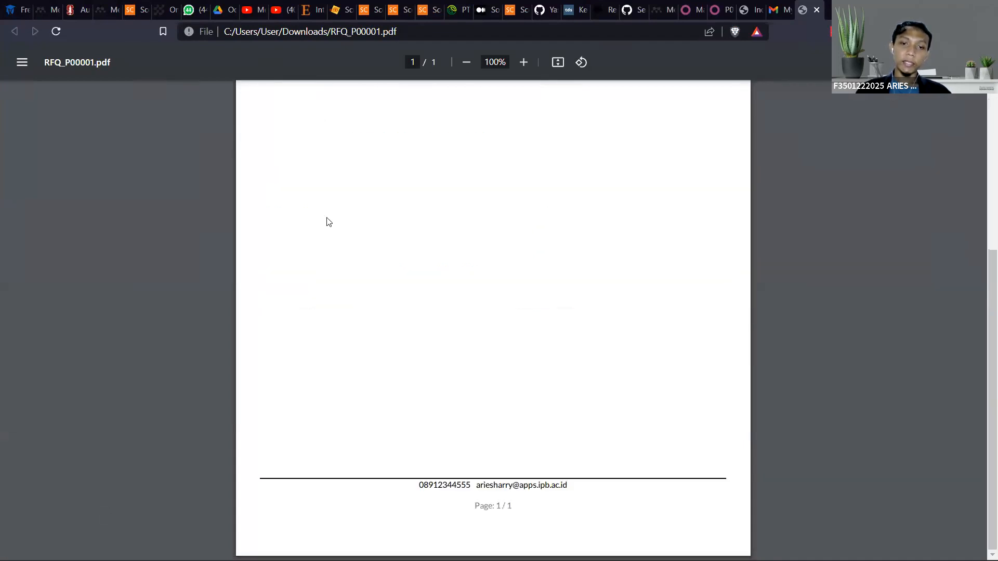
{"action": "scroll", "coordinate": [322, 223], "scroll_direction": "up", "scroll_amount": 5}
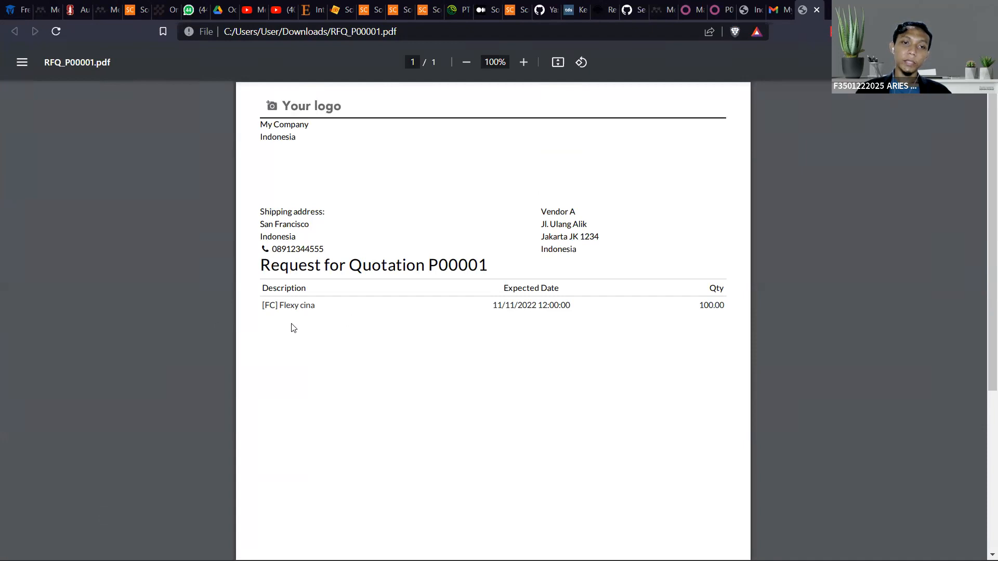
{"action": "left_click_drag", "start_coordinate": [321, 308], "coordinate": [282, 306]}
{"action": "left_click", "coordinate": [282, 306]}
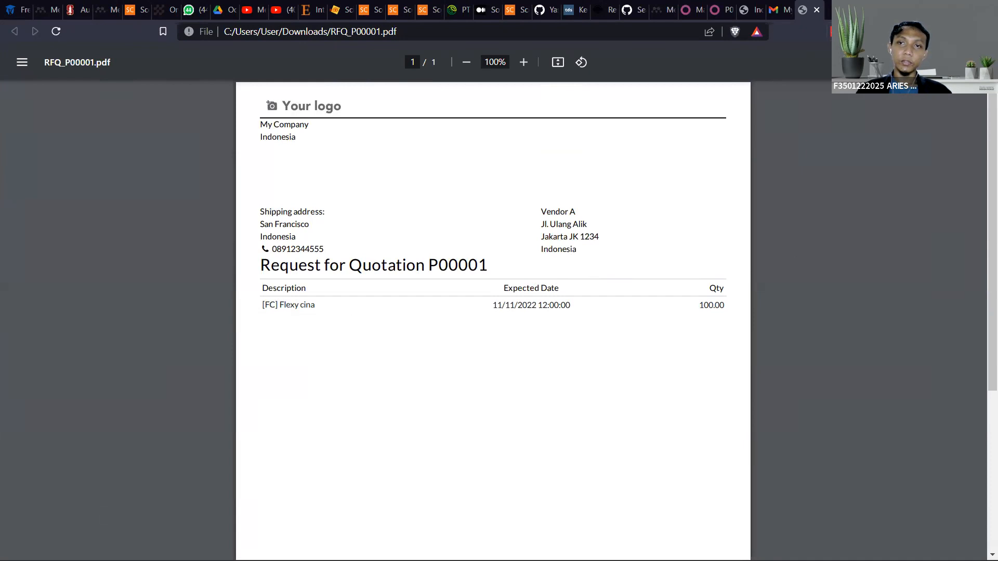
{"action": "left_click", "coordinate": [817, 11]}
Review the vendor's "My Company Order" email against the message logged on request for quotation P00004 in Odoo
{"action": "scroll", "coordinate": [635, 357], "scroll_direction": "up", "scroll_amount": 4}
{"action": "scroll", "coordinate": [635, 357], "scroll_direction": "down", "scroll_amount": 4}
{"action": "scroll", "coordinate": [633, 349], "scroll_direction": "up", "scroll_amount": 4}
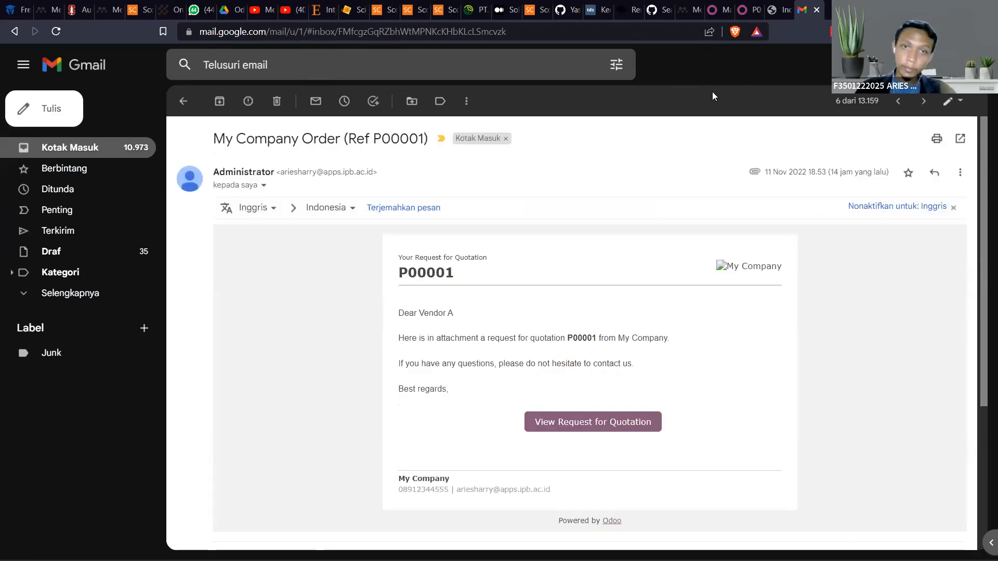
{"action": "left_click", "coordinate": [775, 9]}
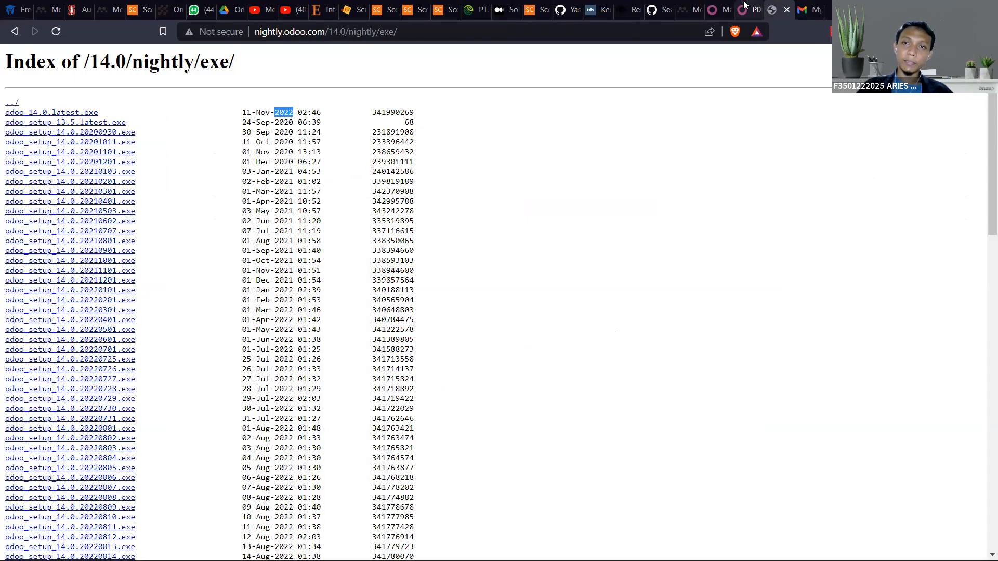
{"action": "left_click", "coordinate": [745, 7]}
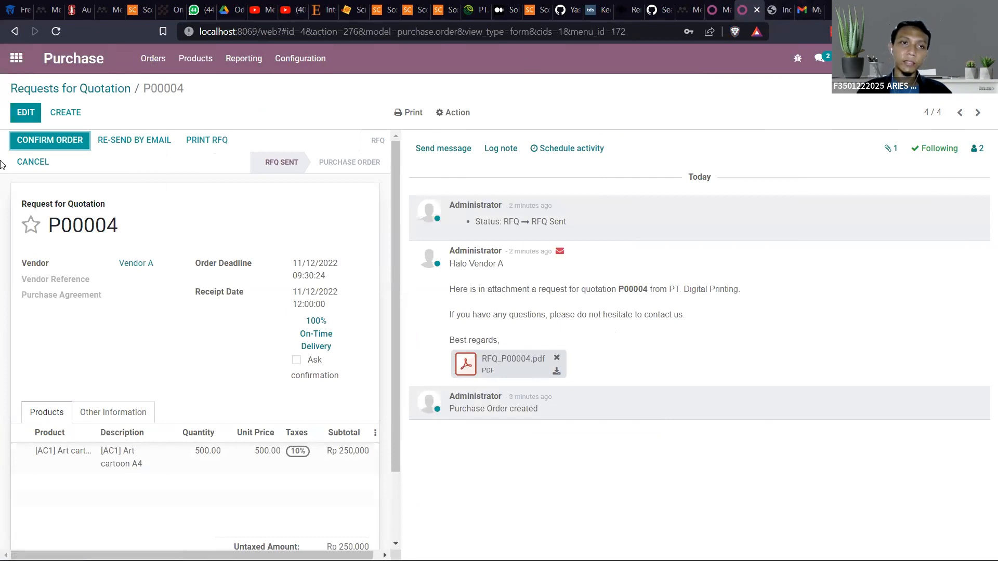
{"action": "left_click", "coordinate": [807, 5]}
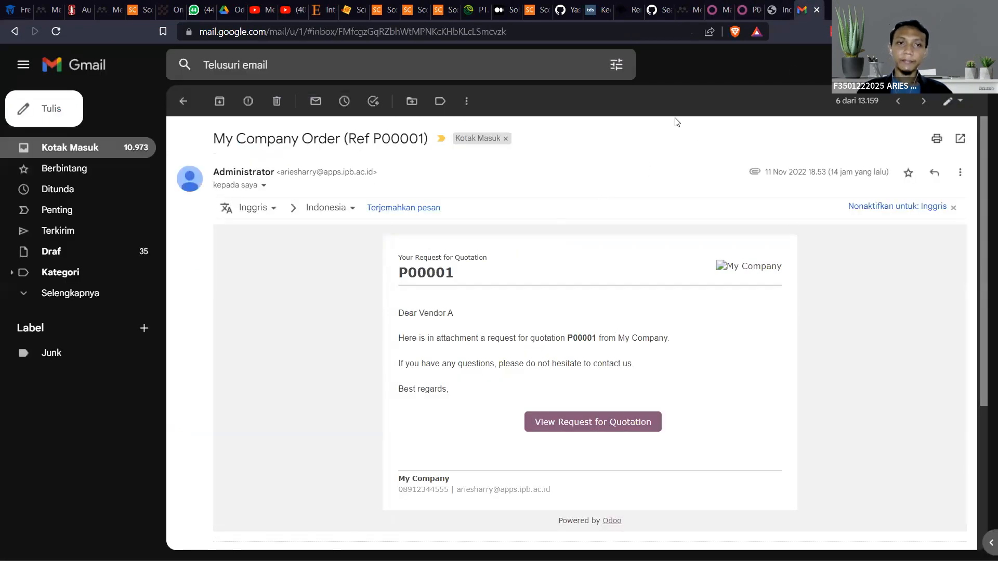
{"action": "left_click", "coordinate": [748, 9]}
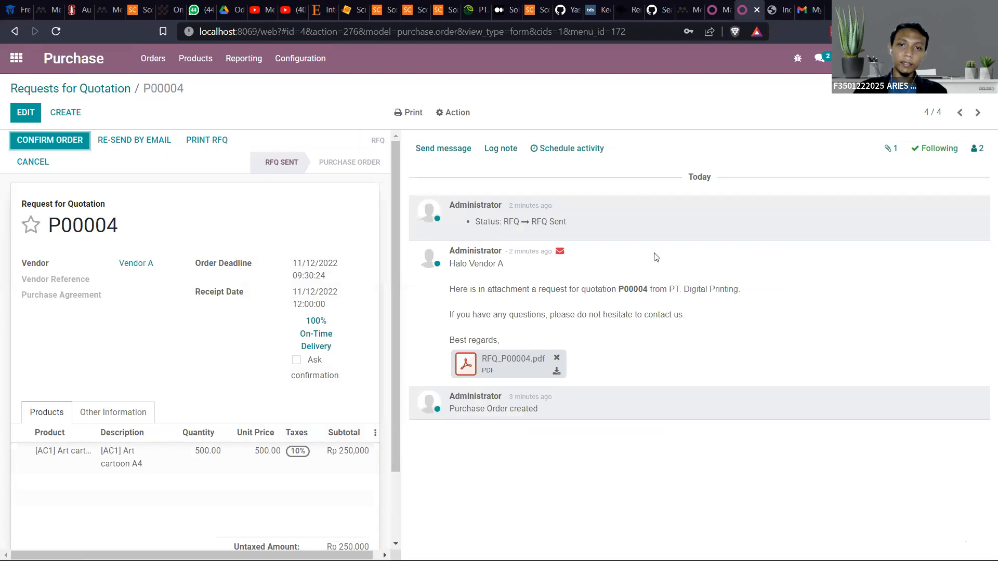
Switch to the PowerPoint presentation and view the Module Purchase slide about Reorder
{"action": "key", "text": "alt+Tab"}
{"action": "left_click", "coordinate": [671, 223]}
{"action": "scroll", "coordinate": [593, 416], "scroll_direction": "down", "scroll_amount": 1}
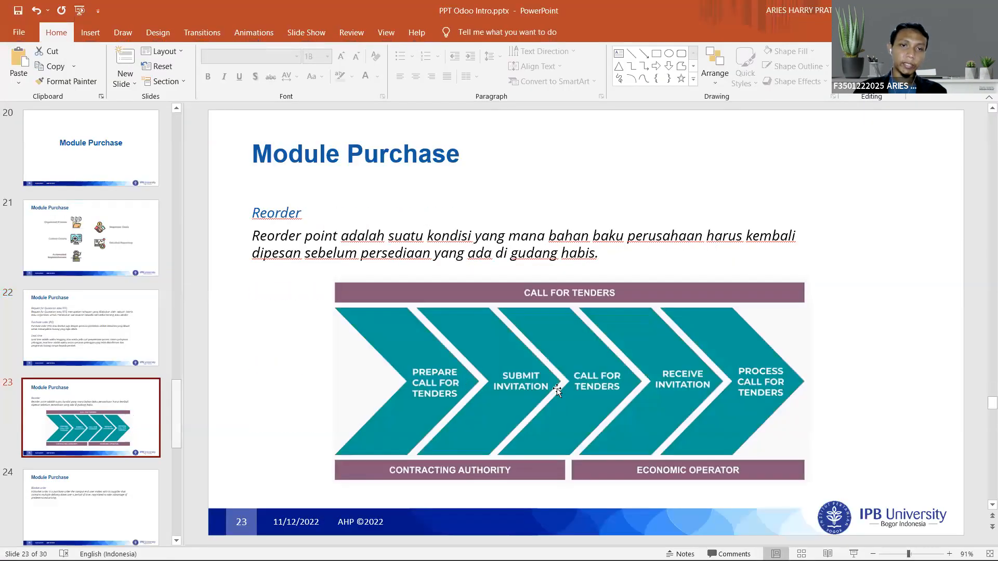